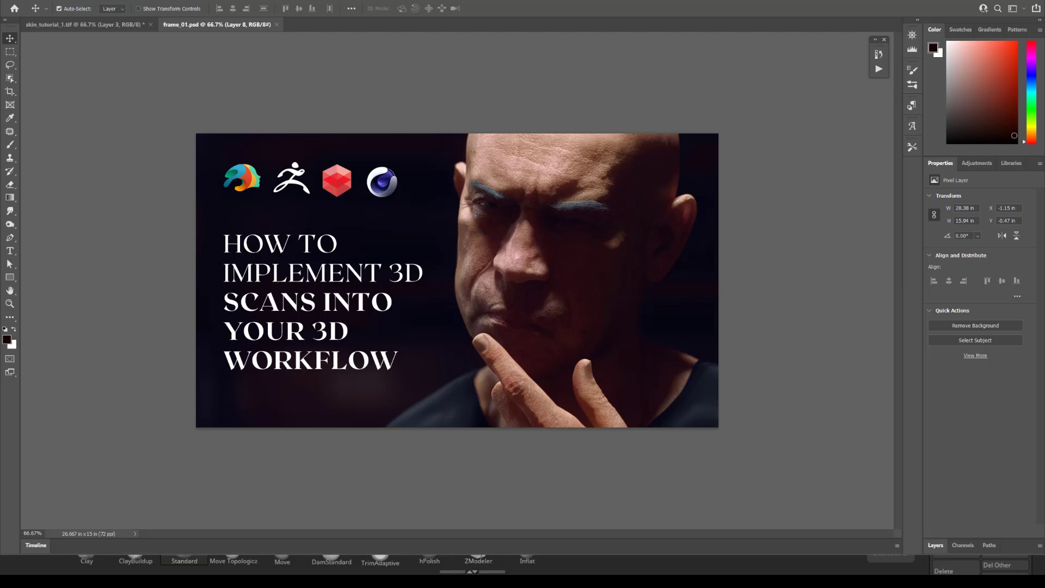
Switch to Daz Studio and set the head's Smile Full Face expression to 100%, after trying and undoing the Angry expression.
{"action": "key", "text": "alt+Tab"}
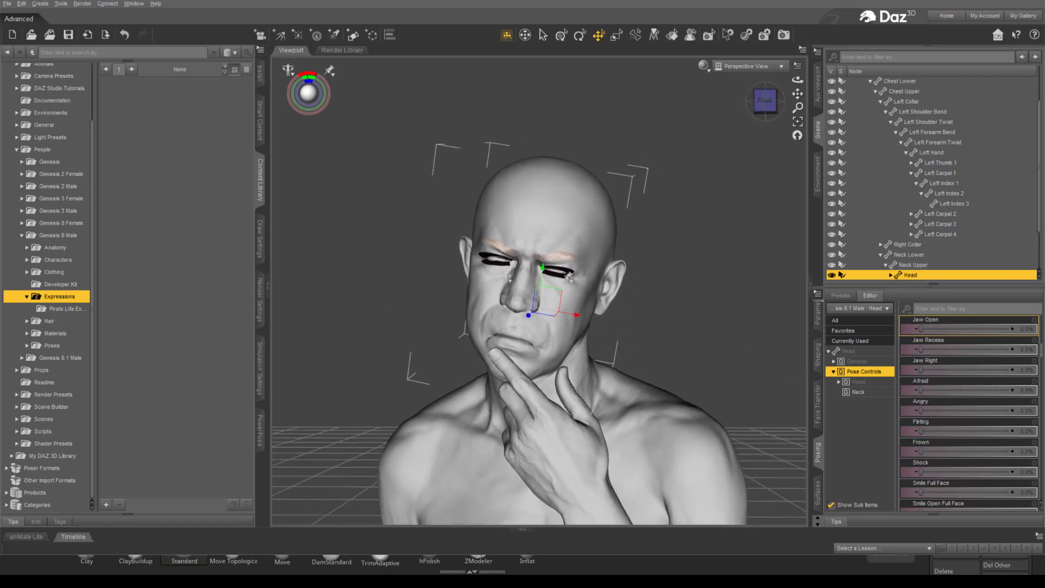
{"action": "left_click_drag", "start_coordinate": [576, 397], "coordinate": [577, 406], "text": "ctrl+alt"}
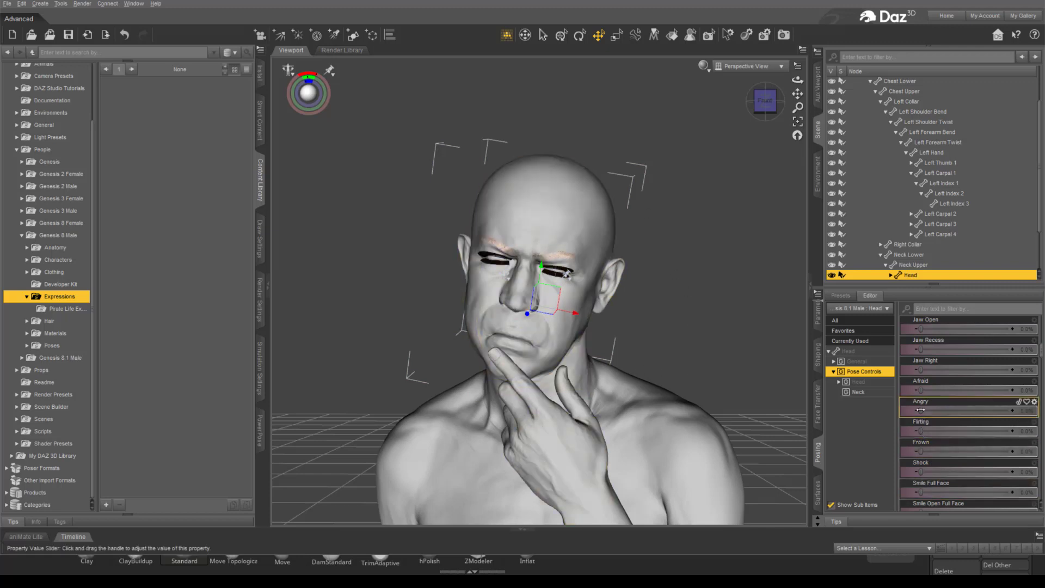
{"action": "left_click_drag", "start_coordinate": [939, 411], "coordinate": [979, 411]}
{"action": "key", "text": "ctrl+z"}
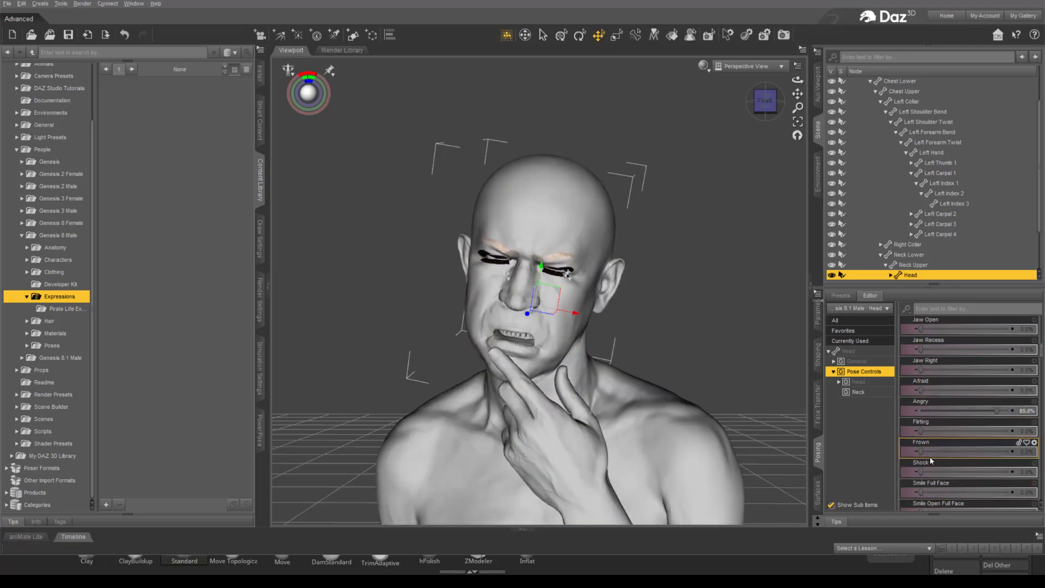
{"action": "left_click_drag", "start_coordinate": [922, 492], "coordinate": [1027, 492]}
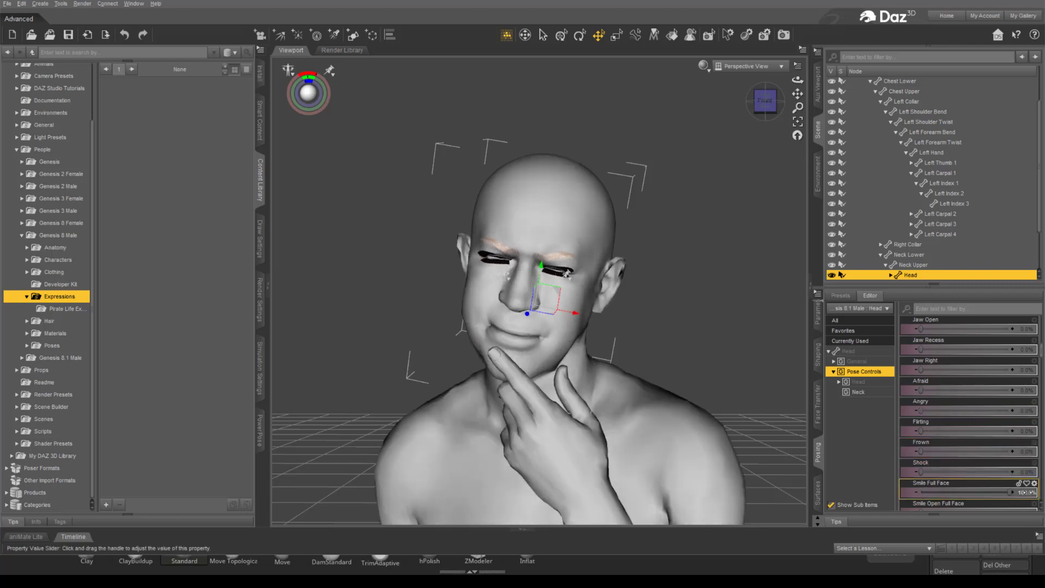
Repose the figure's left arm by moving the left collar so the hand lifts away from the chin.
{"action": "left_click", "coordinate": [549, 468]}
{"action": "mouse_move", "coordinate": [308, 92]}
{"action": "left_mouse_down"}
{"action": "mouse_move", "coordinate": [299, 109]}
{"action": "mouse_move", "coordinate": [321, 90]}
{"action": "mouse_move", "coordinate": [300, 85]}
{"action": "left_mouse_up"}
{"action": "left_click", "coordinate": [673, 423]}
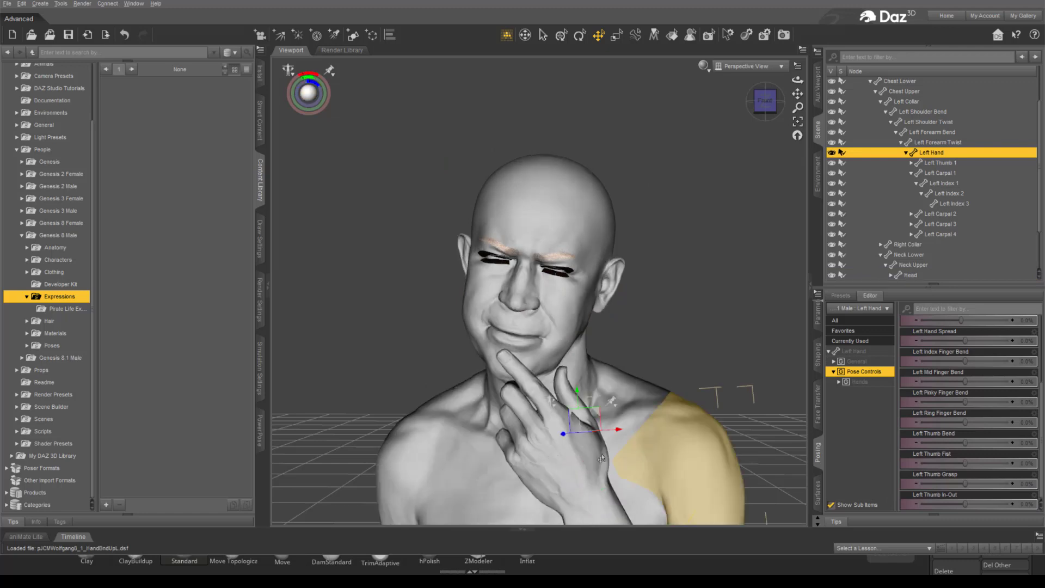
{"action": "left_click_drag", "start_coordinate": [641, 394], "coordinate": [650, 329]}
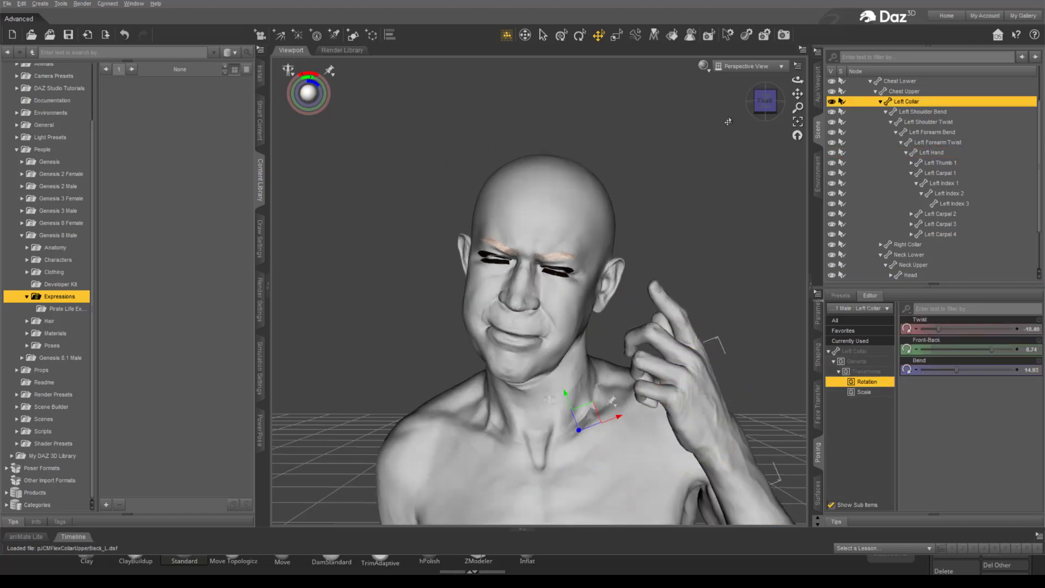
{"action": "mouse_move", "coordinate": [765, 101]}
{"action": "left_mouse_down"}
{"action": "mouse_move", "coordinate": [732, 103]}
{"action": "mouse_move", "coordinate": [776, 107]}
{"action": "mouse_move", "coordinate": [769, 99]}
{"action": "left_mouse_up"}
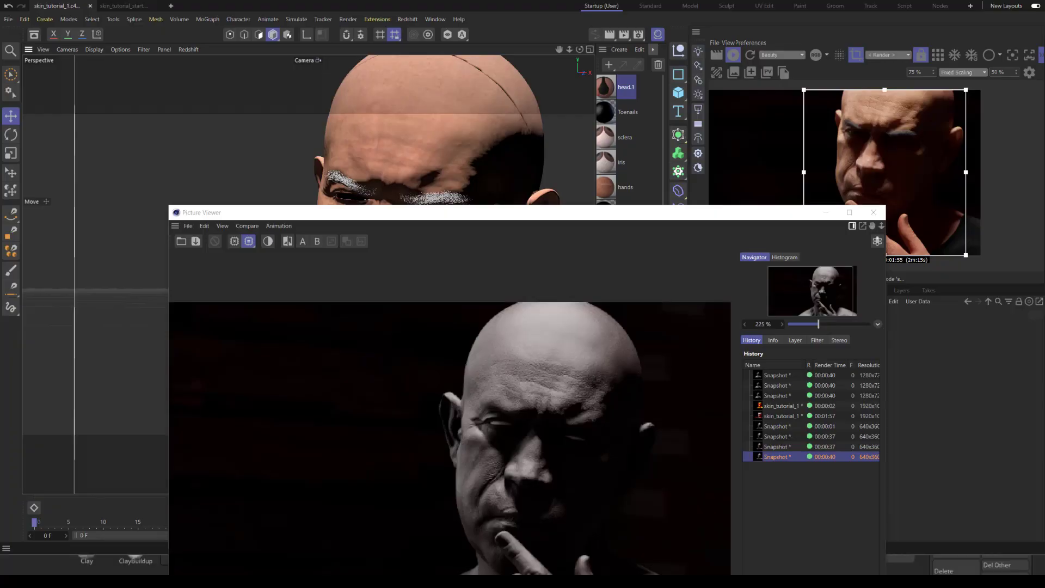
{"action": "left_click_drag", "start_coordinate": [612, 216], "coordinate": [1044, 202]}
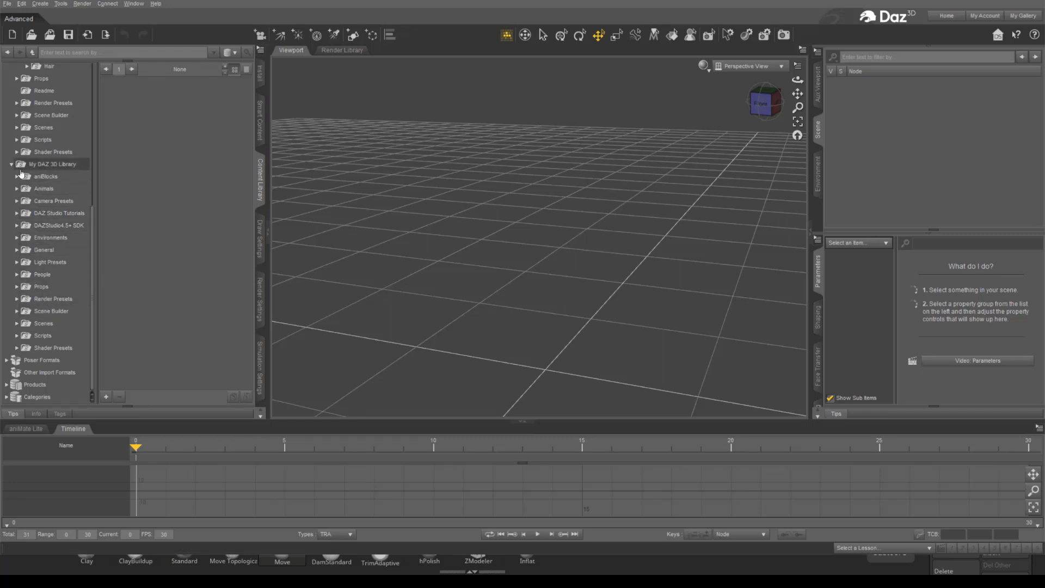
Load the Genesis 8.1 Basic Male actor into the empty scene from the Genesis 8 Male folder under People.
{"action": "left_click", "coordinate": [17, 274]}
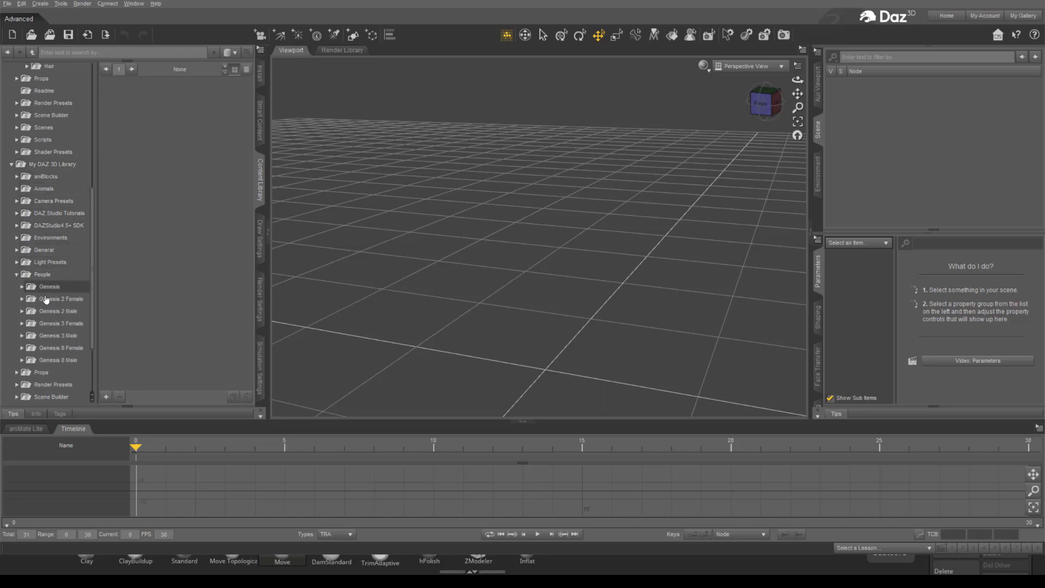
{"action": "left_click", "coordinate": [22, 359]}
{"action": "scroll", "coordinate": [71, 327], "scroll_direction": "down", "scroll_amount": 3}
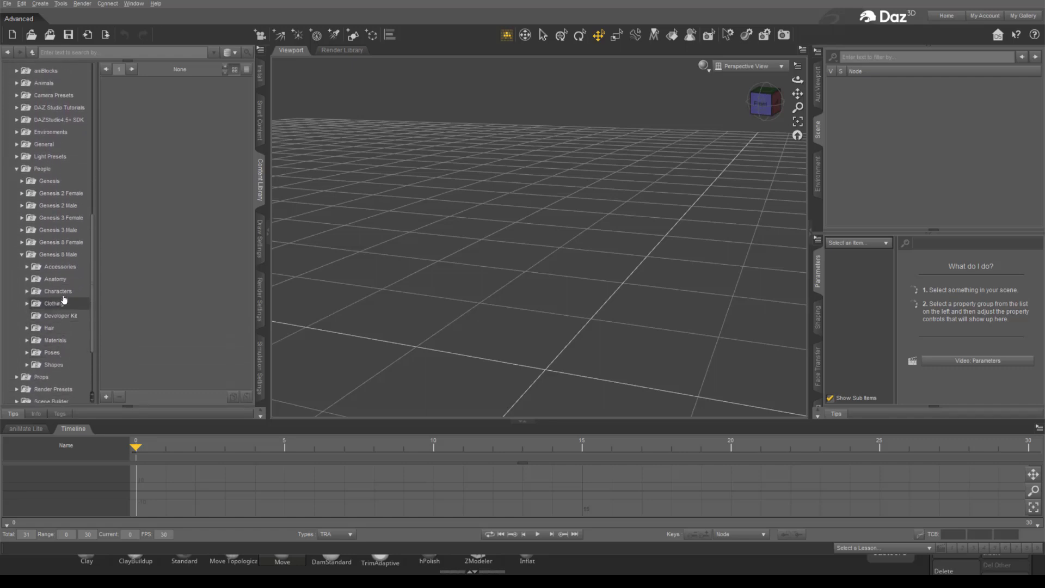
{"action": "left_click", "coordinate": [60, 255]}
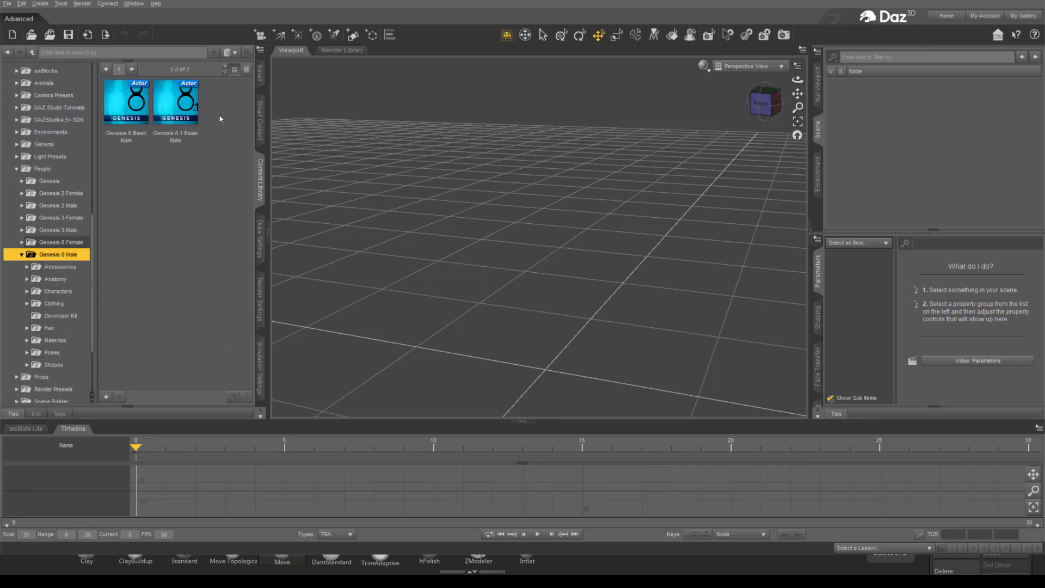
{"action": "double_click", "coordinate": [183, 114]}
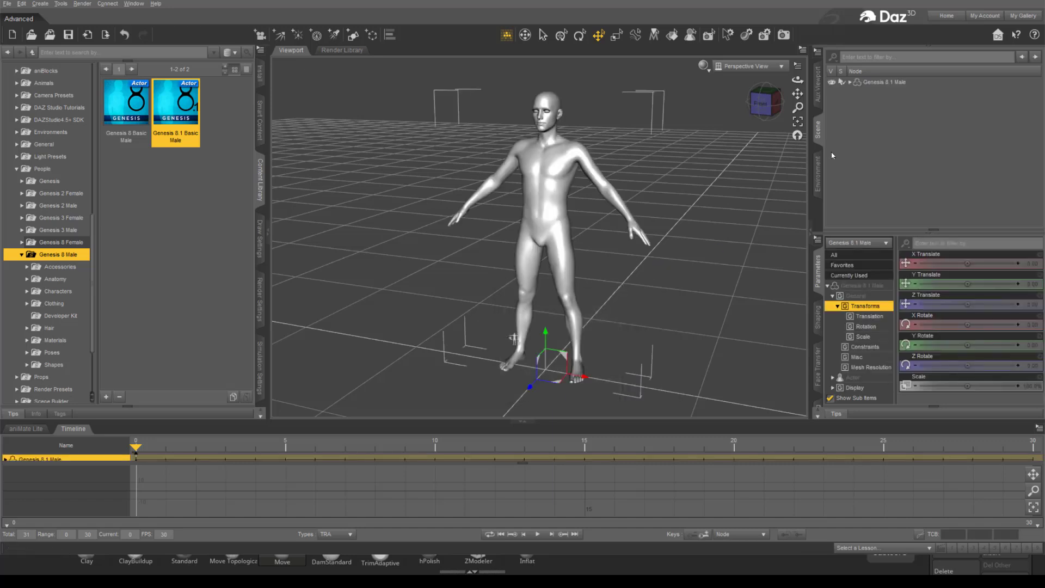
Set the Genesis 8.1 Male figure's SubDivision Level to 0 and its Render SubD Level (Minimum) to 1.
{"action": "left_click", "coordinate": [897, 81]}
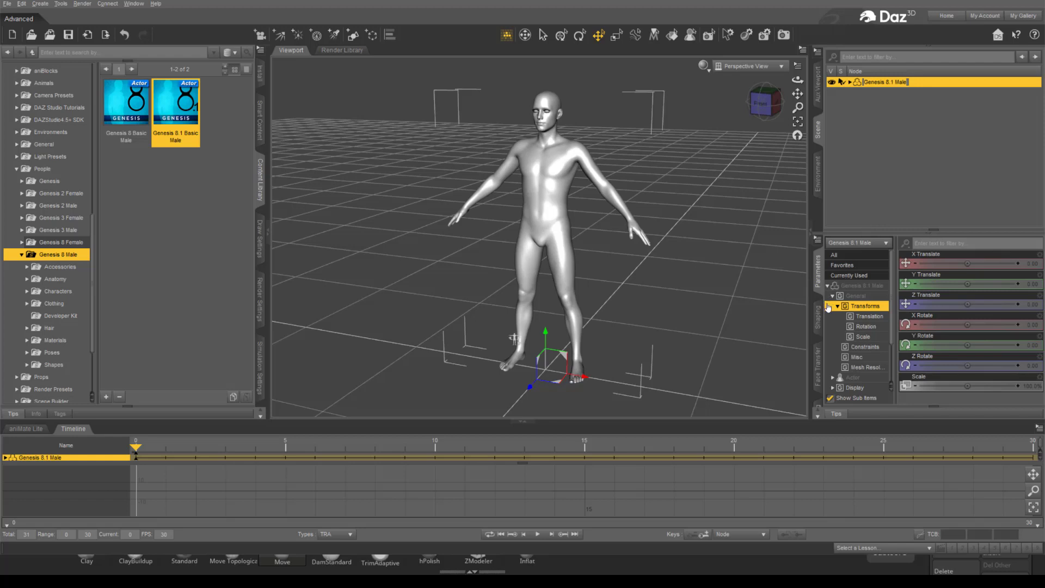
{"action": "left_click", "coordinate": [818, 275]}
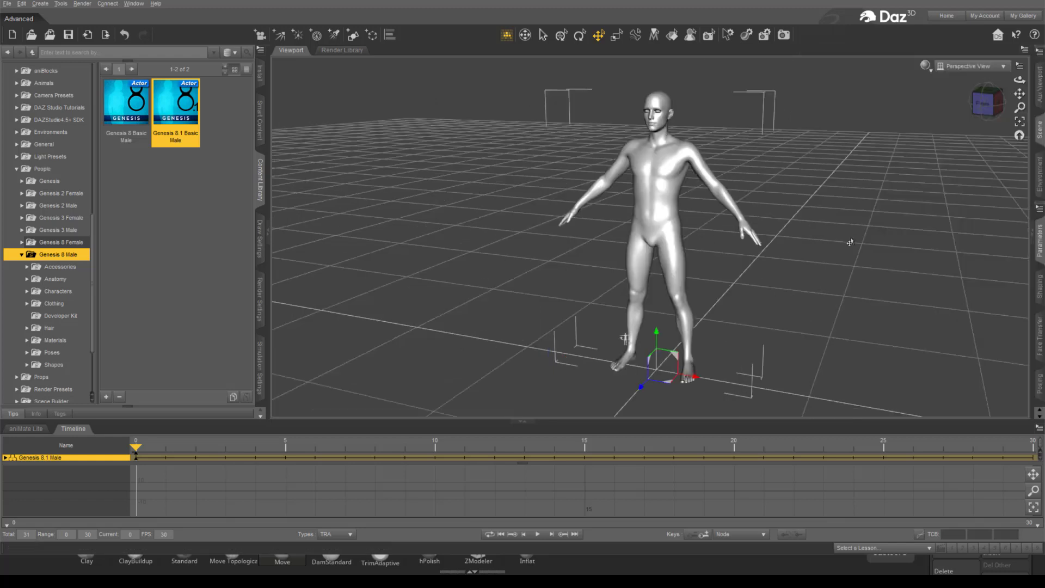
{"action": "left_click", "coordinate": [1040, 214]}
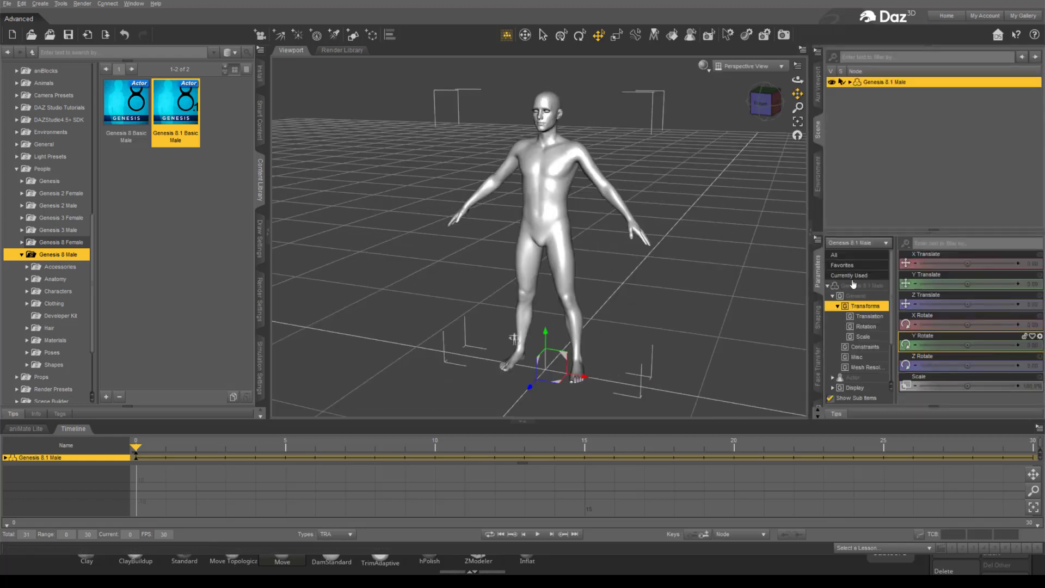
{"action": "left_click", "coordinate": [853, 285]}
{"action": "scroll", "coordinate": [952, 333], "scroll_direction": "down", "scroll_amount": 5}
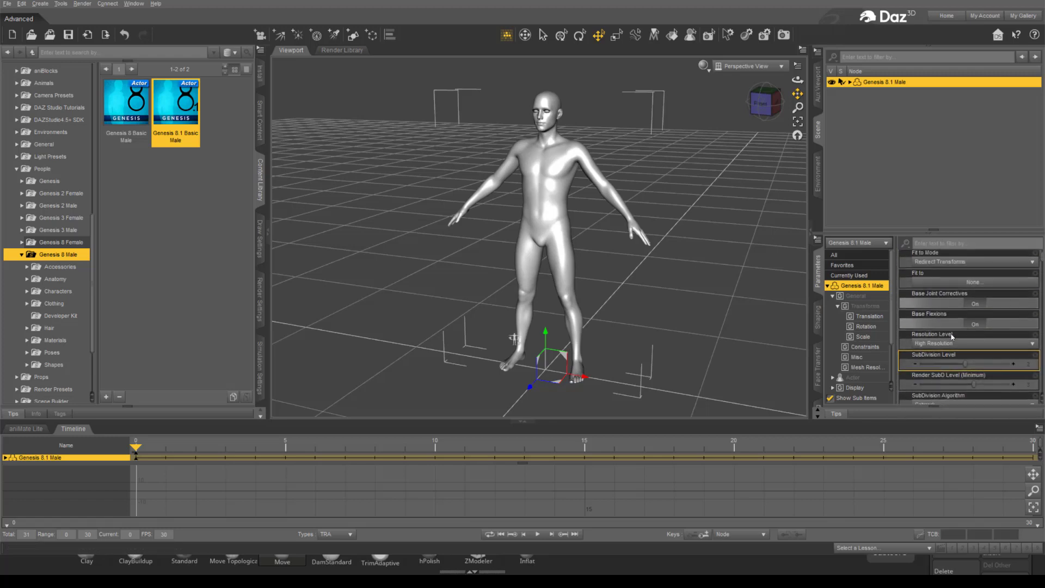
{"action": "scroll", "coordinate": [951, 336], "scroll_direction": "down", "scroll_amount": 2}
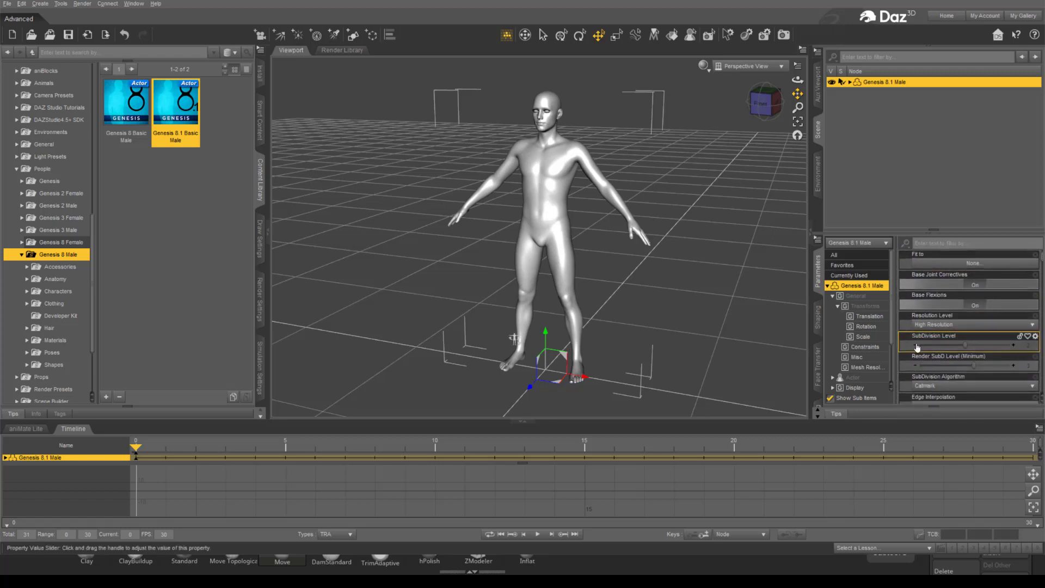
Delete the Genesis 8.1 Male Eyelashes and Genesis 8.1 Male Tear items from the figure.
{"action": "left_click", "coordinate": [850, 82]}
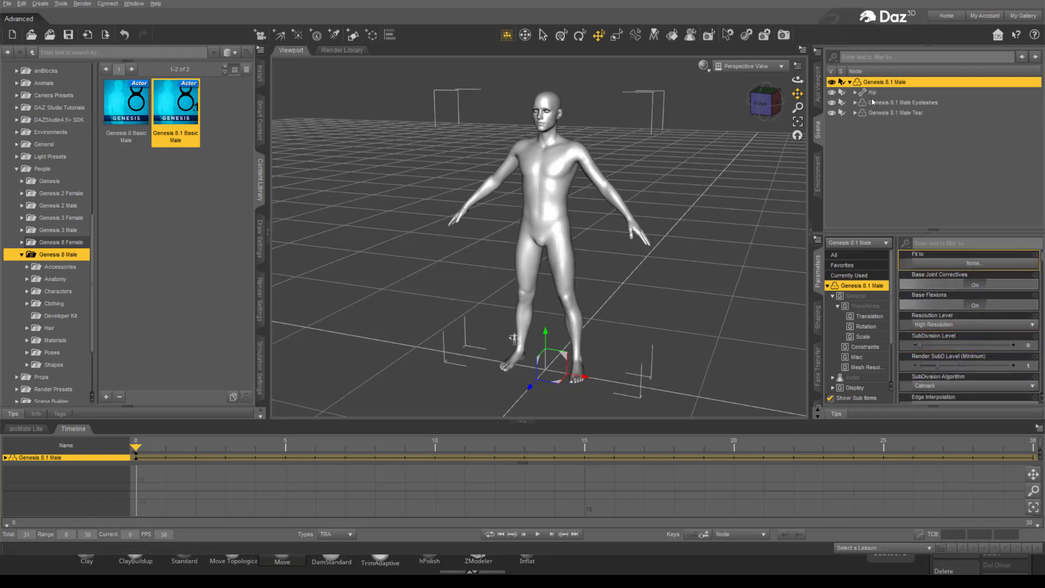
{"action": "left_click", "coordinate": [881, 103]}
{"action": "left_click", "coordinate": [886, 113], "text": "ctrl"}
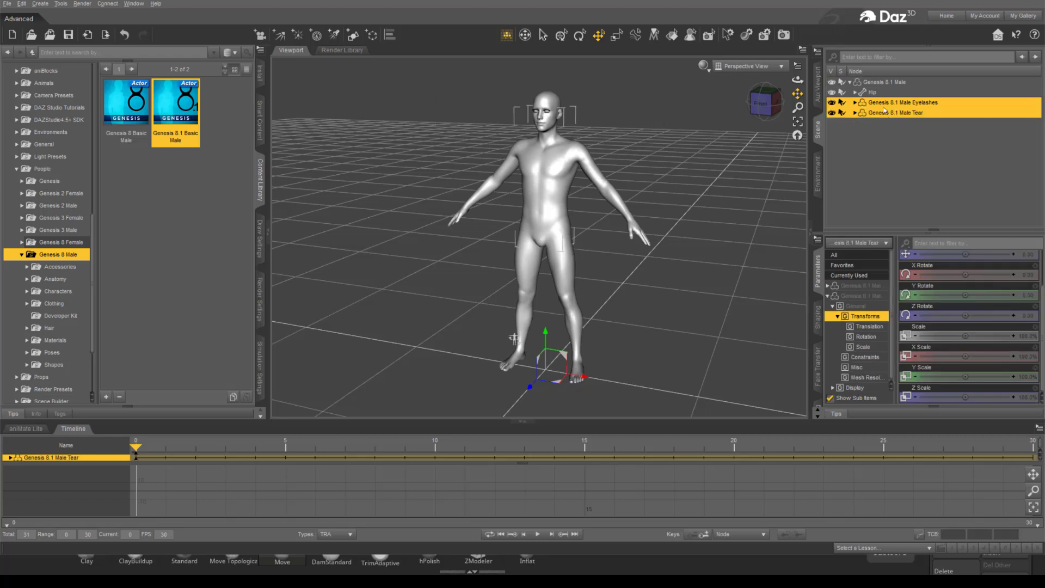
{"action": "key", "text": "Delete"}
{"action": "left_click", "coordinate": [877, 83]}
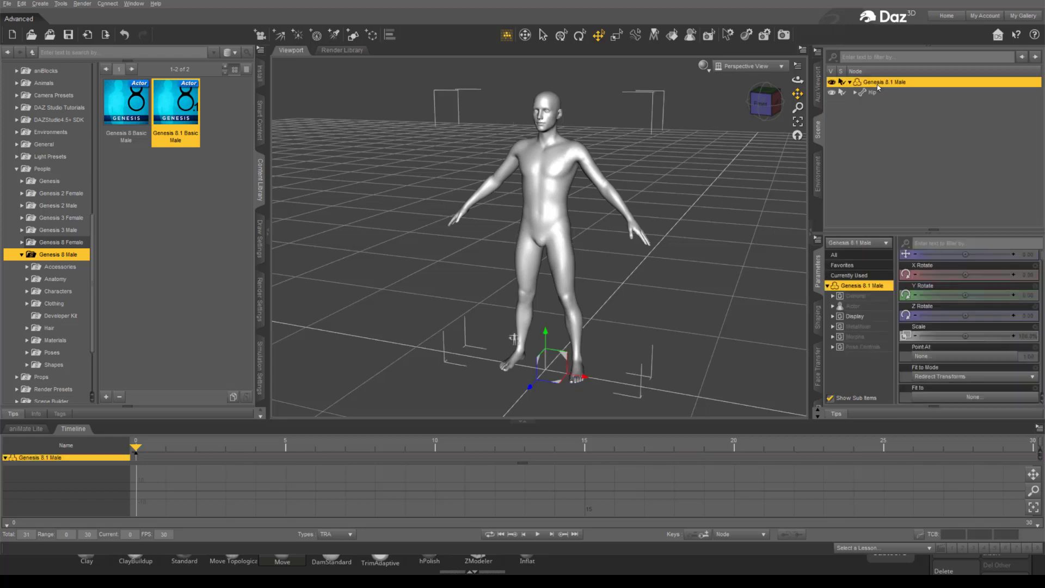
{"action": "left_click", "coordinate": [10, 4]}
{"action": "left_click", "coordinate": [56, 120]}
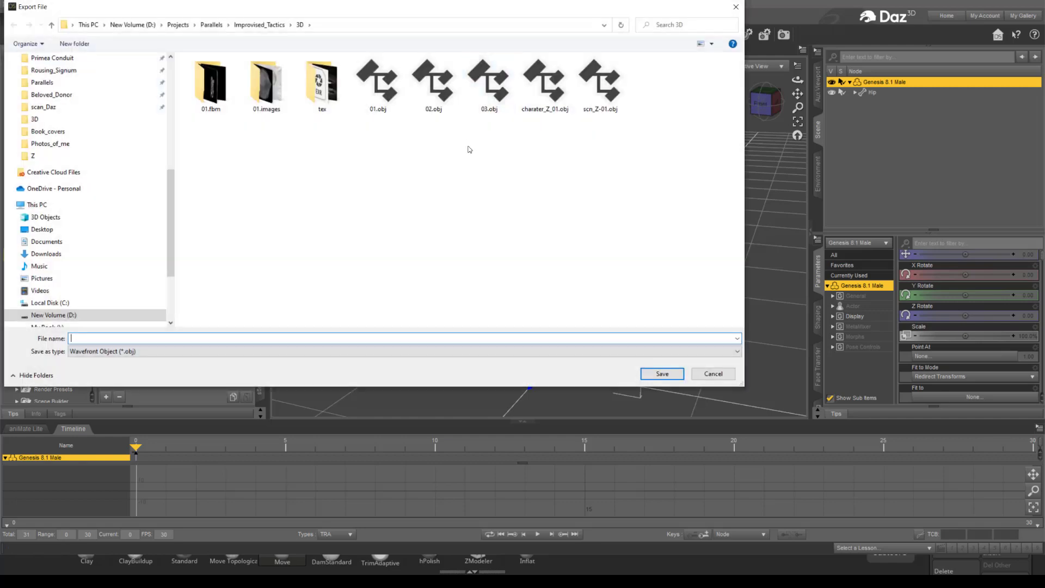
{"action": "left_click_drag", "start_coordinate": [275, 12], "coordinate": [320, 90]}
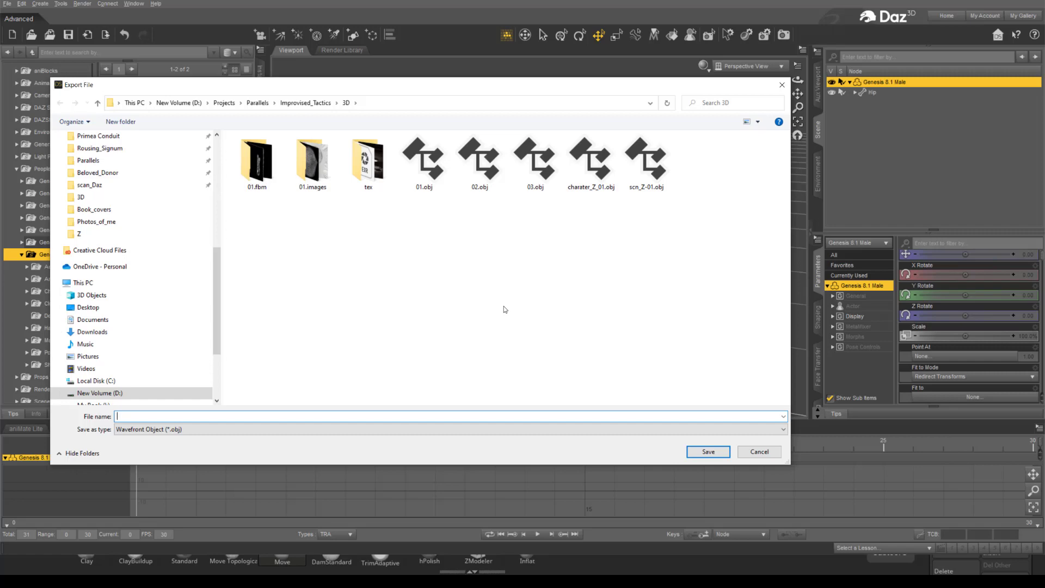
{"action": "left_click", "coordinate": [760, 451]}
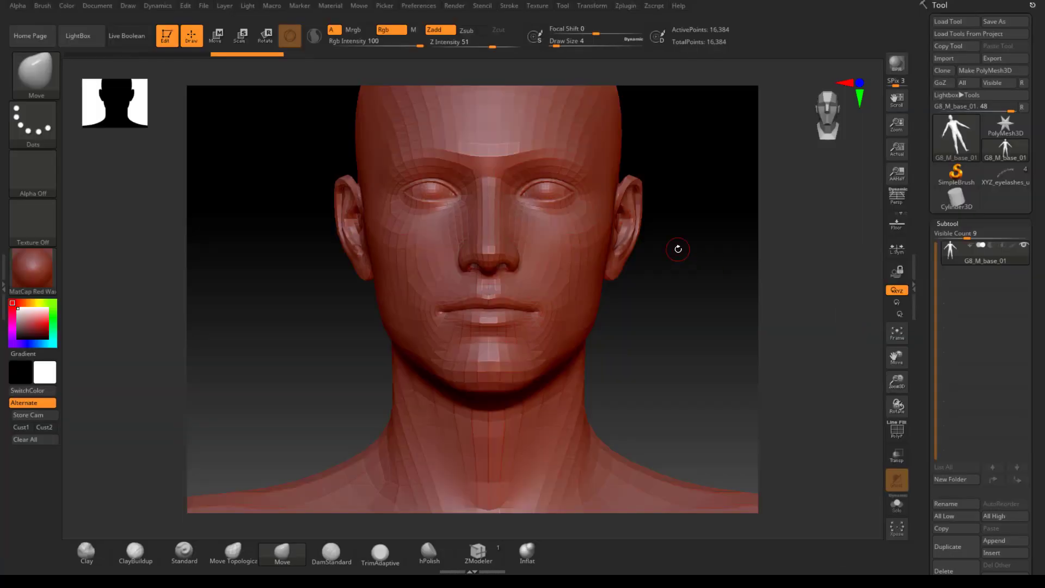
{"action": "mouse_move", "coordinate": [676, 245]}
{"action": "left_mouse_down"}
{"action": "mouse_move", "coordinate": [694, 316]}
{"action": "mouse_move", "coordinate": [671, 209]}
{"action": "left_mouse_up"}
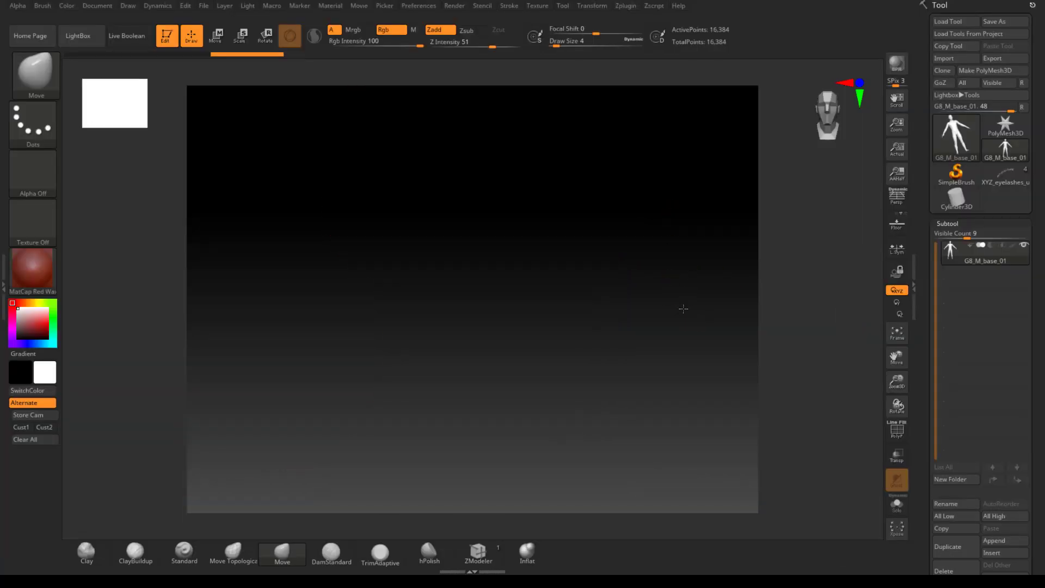
{"action": "left_click", "coordinate": [897, 331]}
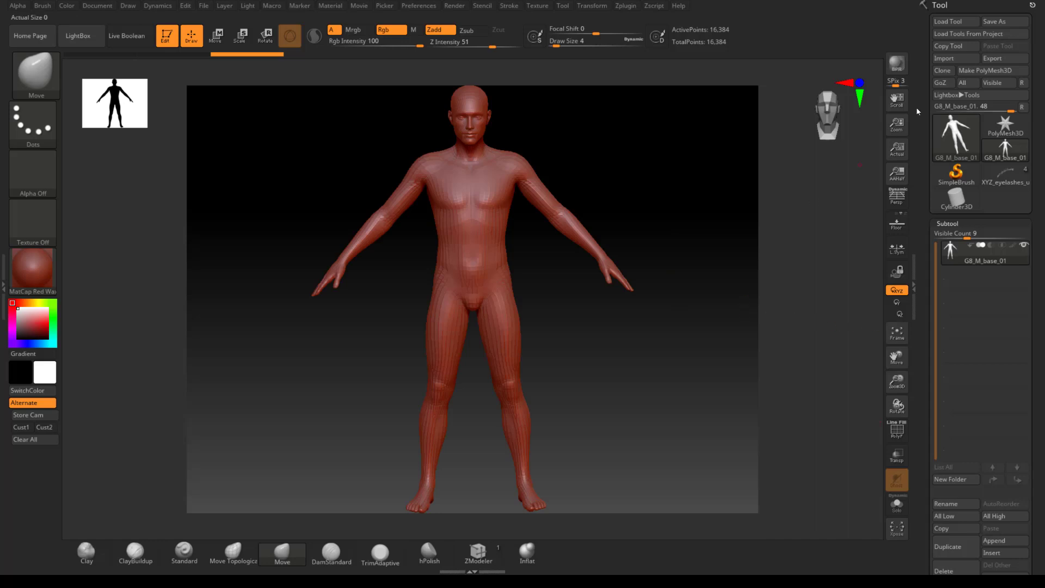
{"action": "left_click", "coordinate": [942, 59]}
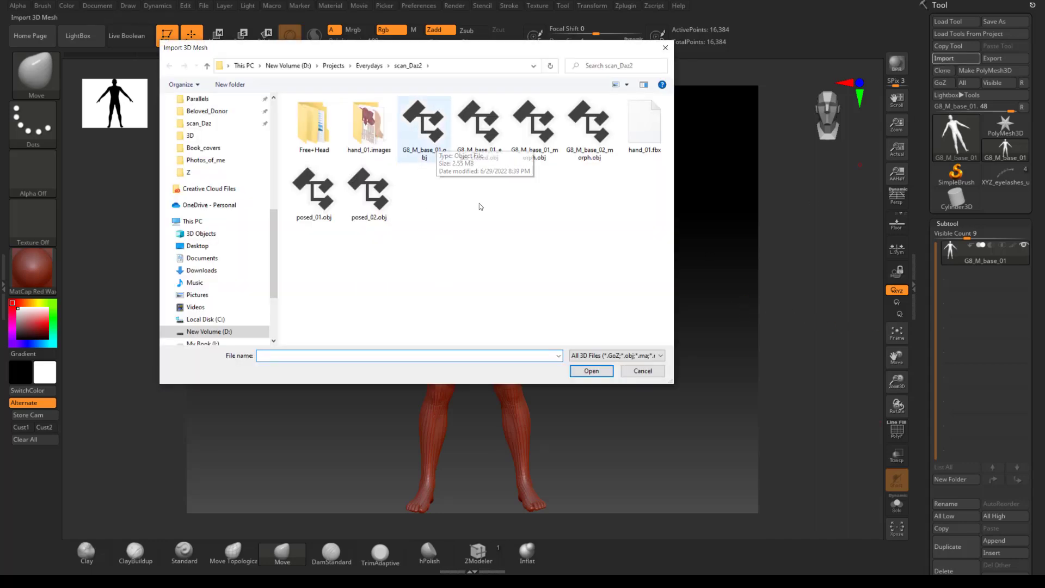
{"action": "left_click", "coordinate": [643, 370]}
Append a Sphere3D as a second subtool to the G8_M_base_01 body in ZBrush.
{"action": "left_click_drag", "start_coordinate": [725, 214], "coordinate": [746, 329], "text": "alt"}
{"action": "mouse_move", "coordinate": [693, 272]}
{"action": "left_mouse_down"}
{"action": "mouse_move", "coordinate": [704, 274]}
{"action": "mouse_move", "coordinate": [695, 273]}
{"action": "left_mouse_up"}
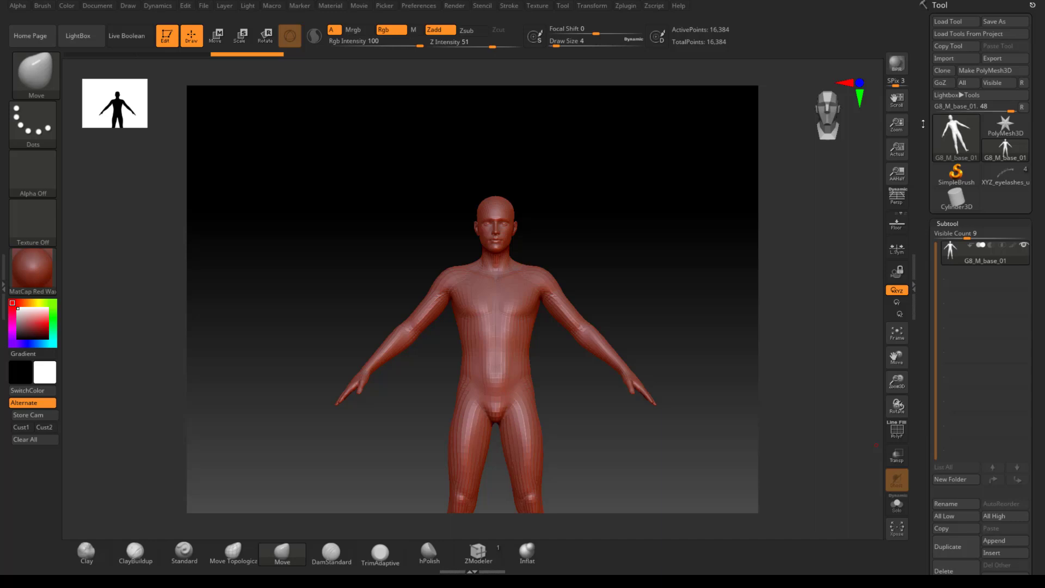
{"action": "left_click_drag", "start_coordinate": [744, 230], "coordinate": [766, 224]}
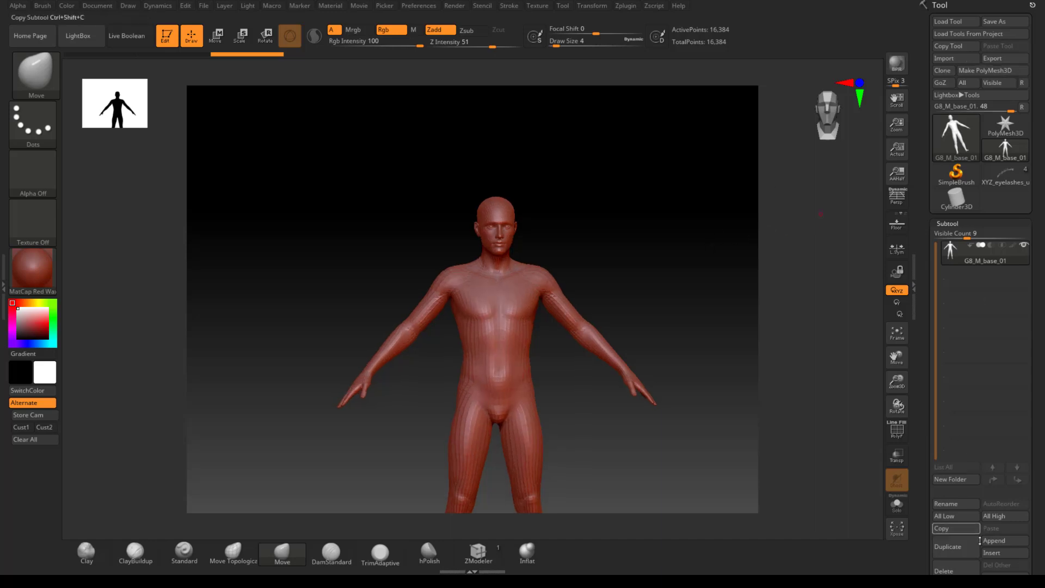
{"action": "left_click", "coordinate": [1005, 541]}
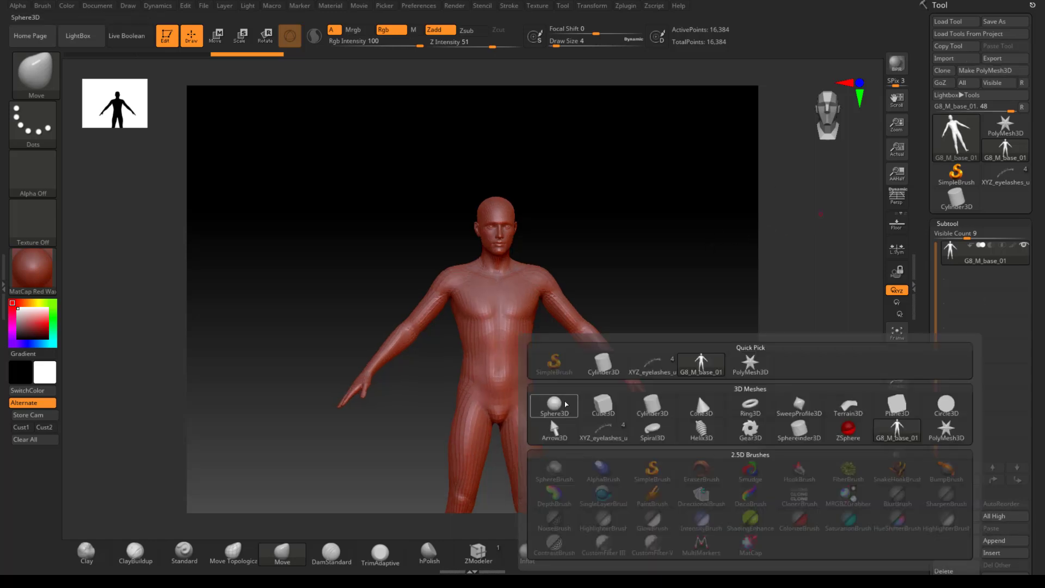
{"action": "left_click", "coordinate": [566, 404]}
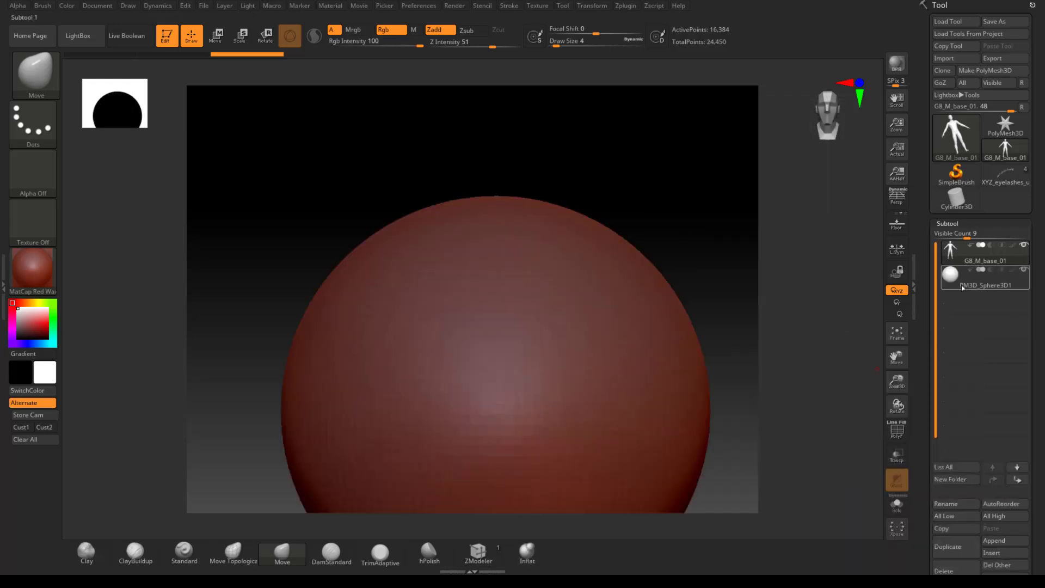
Replace the sphere subtool by importing XYZ_headEyesOpen_GEO.obj from D:\Library\models\VFACE\texturingxyz_vface_030\01_head\geos.
{"action": "left_click", "coordinate": [957, 60]}
{"action": "type", "text": "D:\\Library\\models\\VFACE\\texturingxyz_vface_030\\01_head"}
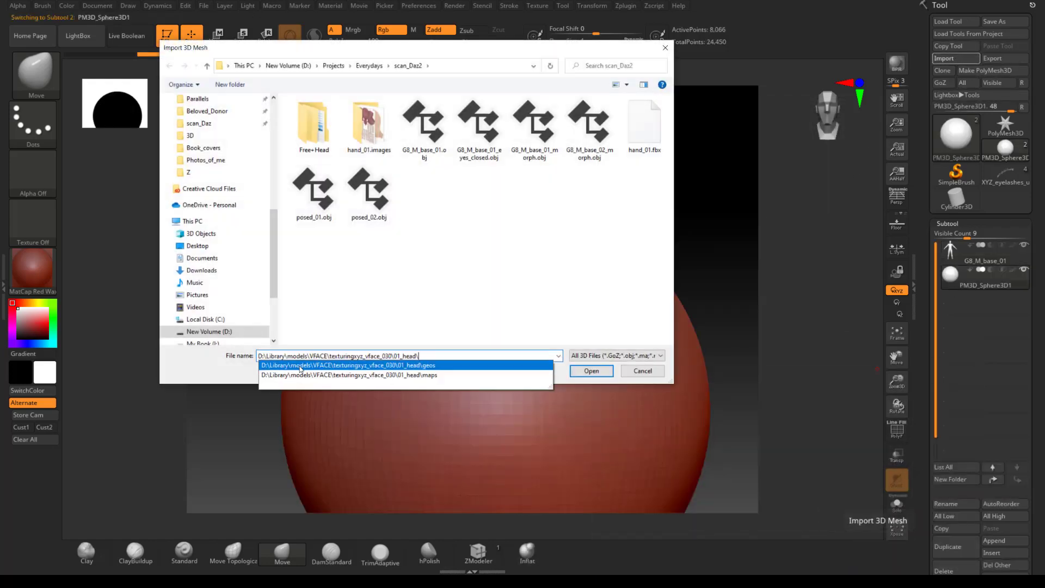
{"action": "key", "text": "Return"}
{"action": "left_click", "coordinate": [317, 118]}
{"action": "double_click", "coordinate": [306, 114]}
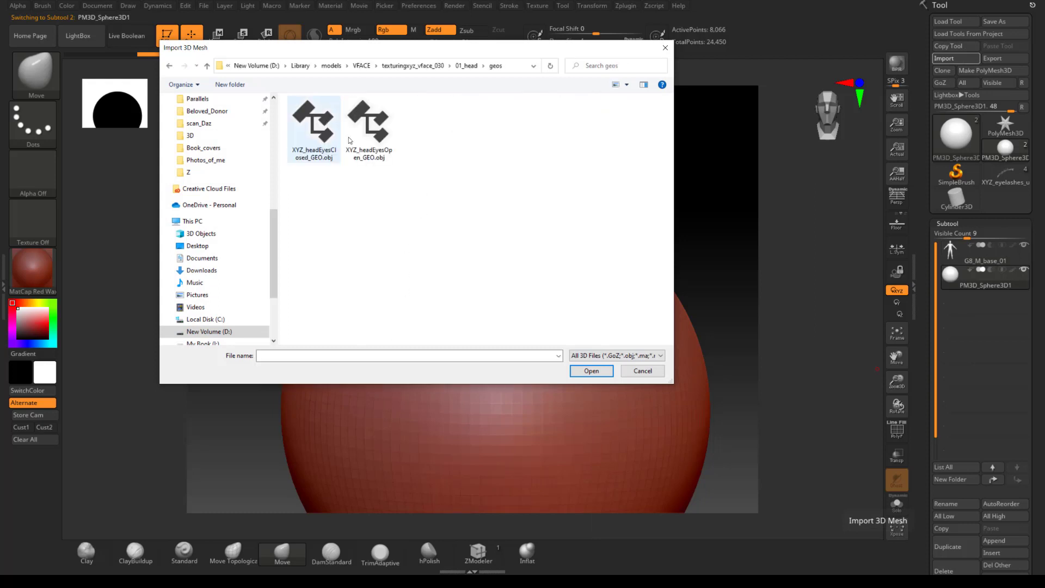
{"action": "double_click", "coordinate": [376, 155]}
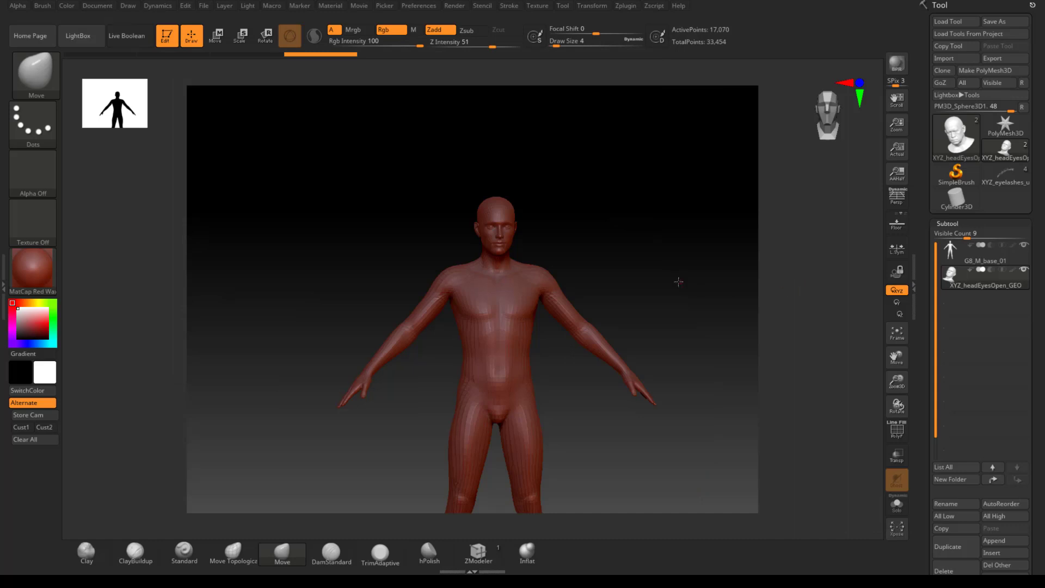
Move the head scan from between the body's feet up onto the body's head.
{"action": "left_click_drag", "start_coordinate": [719, 298], "coordinate": [720, 228], "text": "alt"}
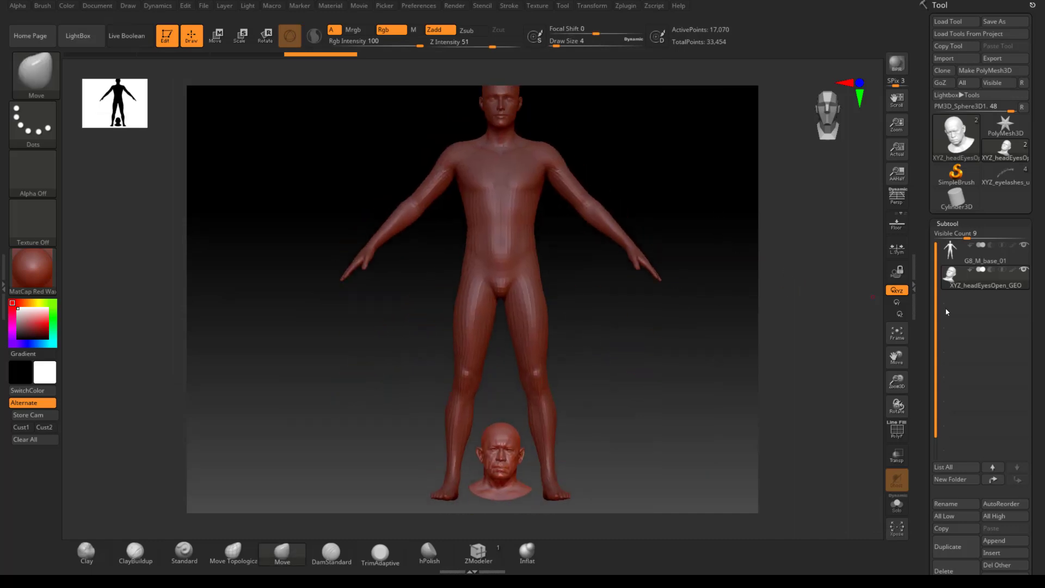
{"action": "left_click", "coordinate": [216, 36]}
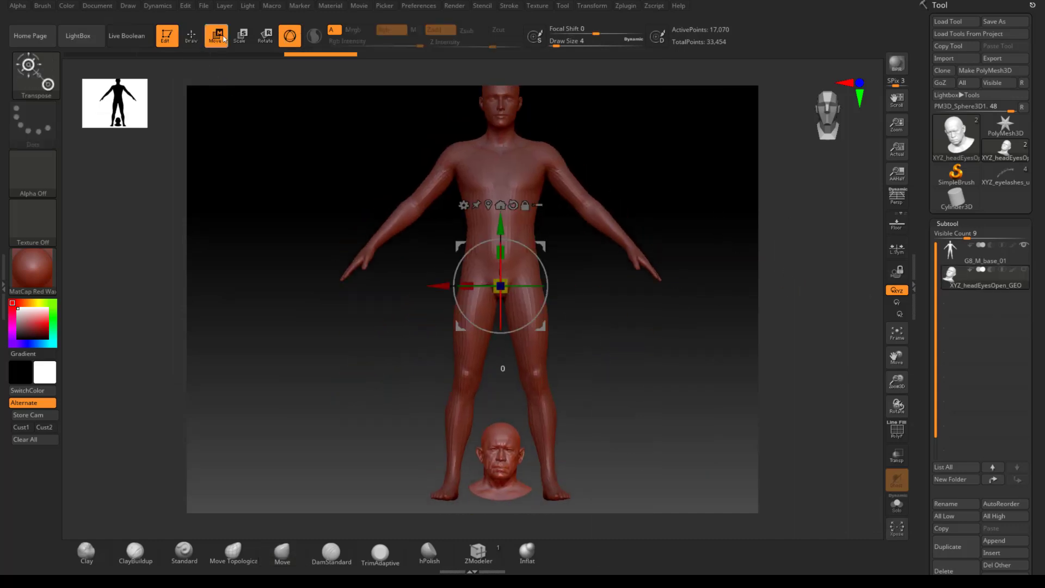
{"action": "left_click_drag", "start_coordinate": [543, 267], "coordinate": [544, 67]}
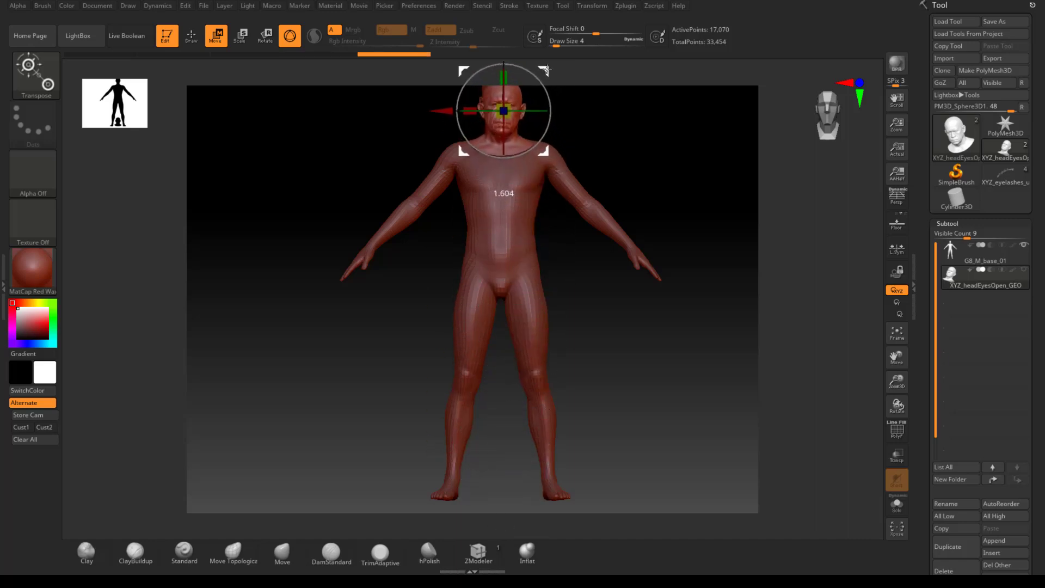
{"action": "left_click_drag", "start_coordinate": [629, 158], "coordinate": [637, 425], "text": "alt"}
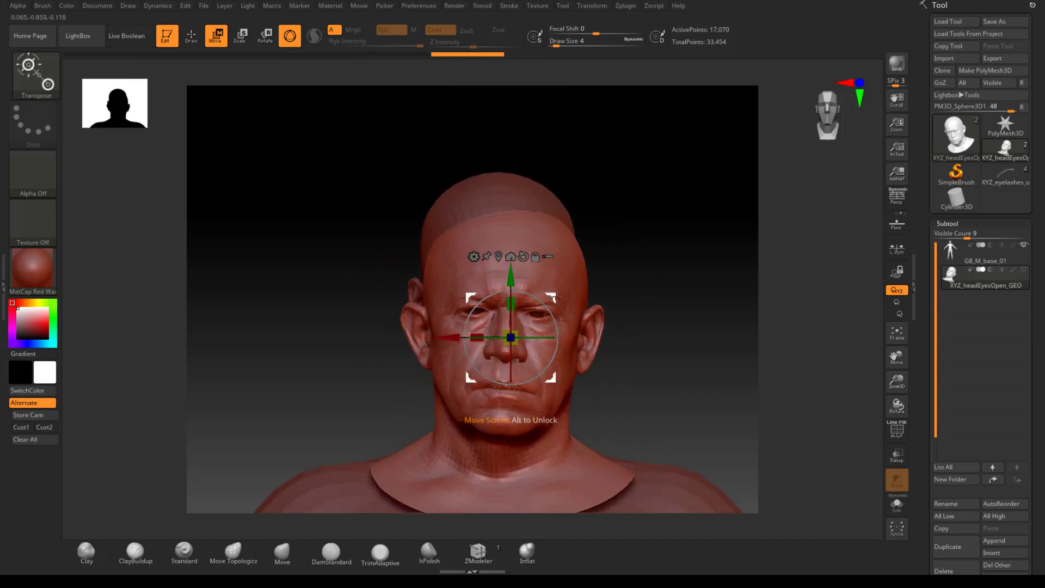
Align the head scan with the body's head by fine-tuning its position and rotation around the face.
{"action": "left_click_drag", "start_coordinate": [555, 294], "coordinate": [547, 263]}
{"action": "left_click_drag", "start_coordinate": [660, 310], "coordinate": [508, 267]}
{"action": "left_click_drag", "start_coordinate": [676, 296], "coordinate": [555, 324]}
{"action": "left_click_drag", "start_coordinate": [638, 299], "coordinate": [519, 327], "text": "alt"}
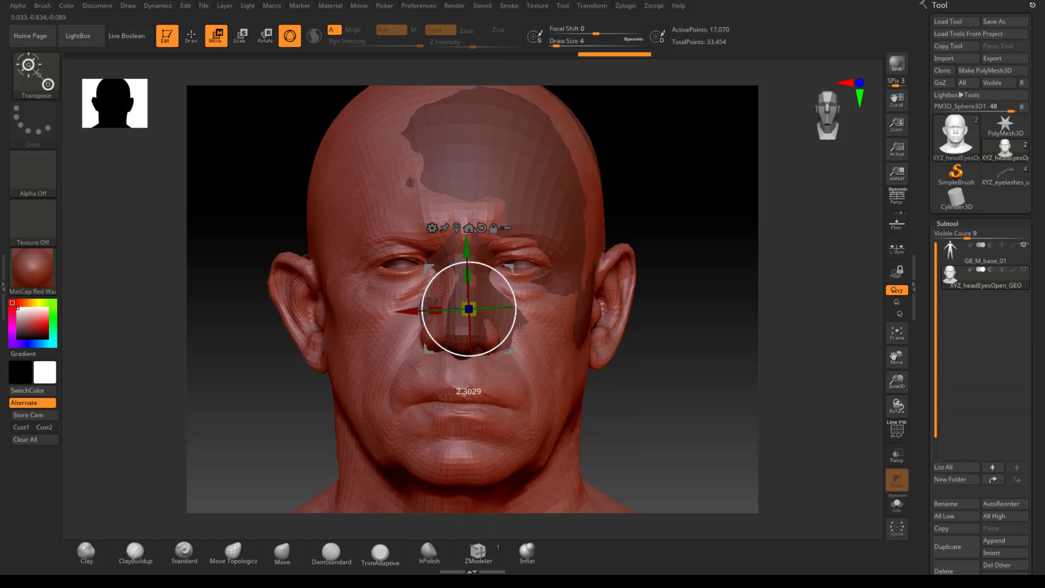
{"action": "left_click_drag", "start_coordinate": [512, 269], "coordinate": [514, 266]}
{"action": "left_click_drag", "start_coordinate": [515, 322], "coordinate": [518, 322]}
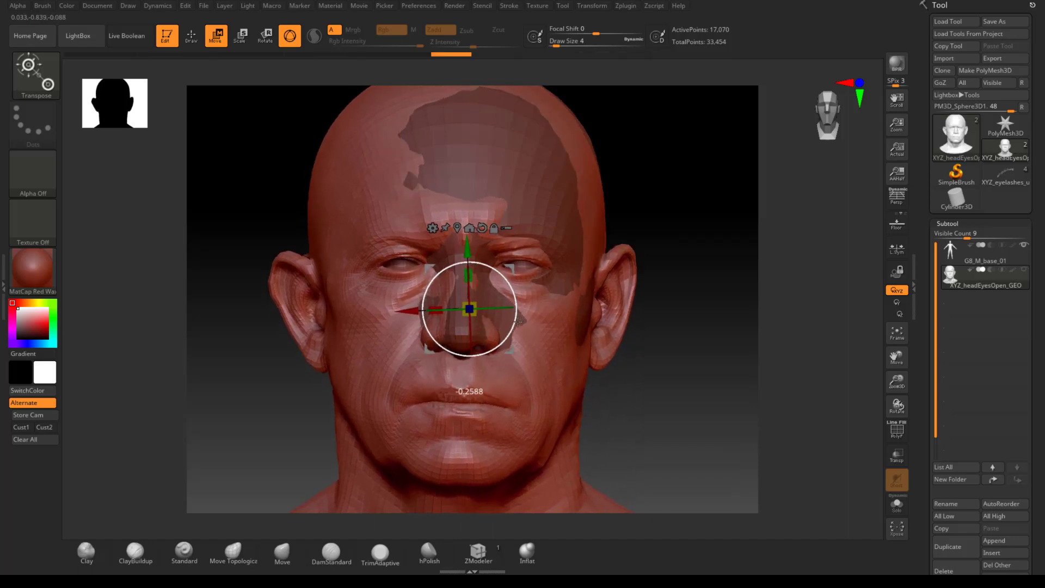
{"action": "left_click_drag", "start_coordinate": [513, 269], "coordinate": [513, 271]}
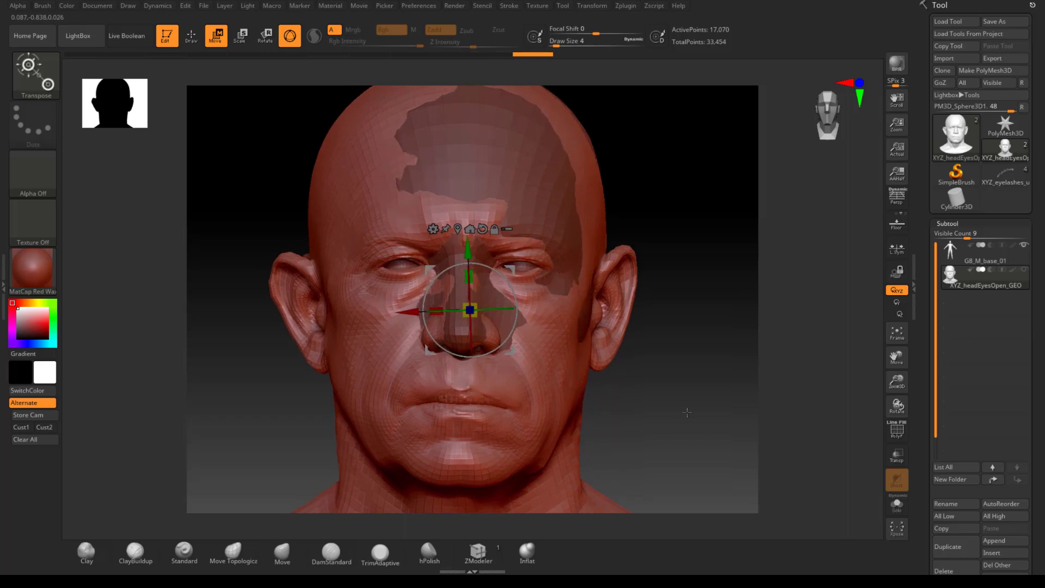
{"action": "left_click_drag", "start_coordinate": [687, 412], "coordinate": [665, 277]}
{"action": "left_click_drag", "start_coordinate": [656, 317], "coordinate": [620, 339], "text": "alt"}
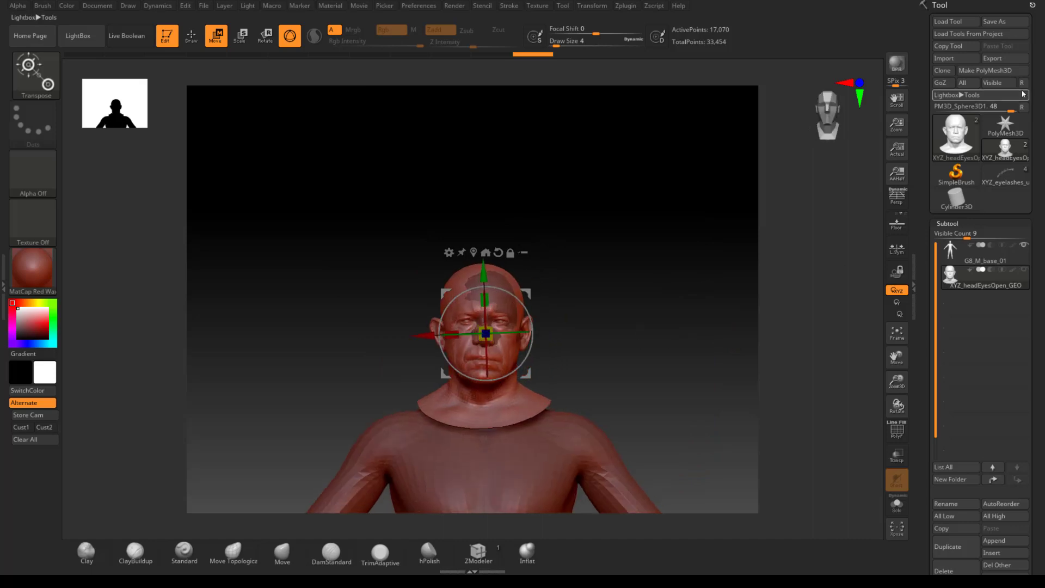
Save the tool containing the body and head scan to disk.
{"action": "left_click", "coordinate": [997, 23]}
{"action": "left_click", "coordinate": [590, 369]}
{"action": "left_click_drag", "start_coordinate": [656, 364], "coordinate": [686, 355]}
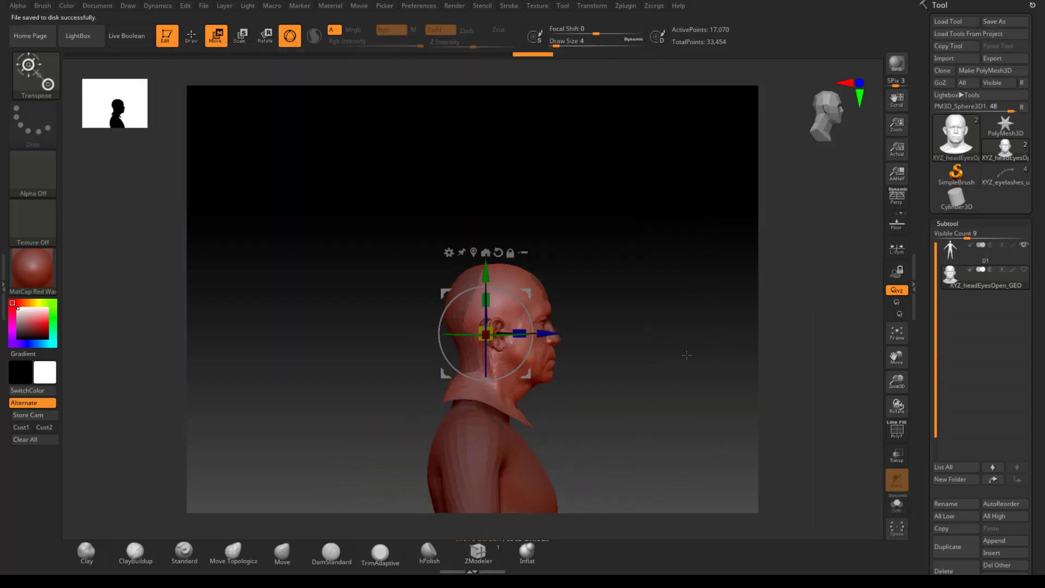
Show the polyframe on the body subtool and regroup its polygons with Auto Groups With UV.
{"action": "left_click", "coordinate": [953, 260]}
{"action": "left_click_drag", "start_coordinate": [701, 288], "coordinate": [655, 256]}
{"action": "key", "text": "shift+f"}
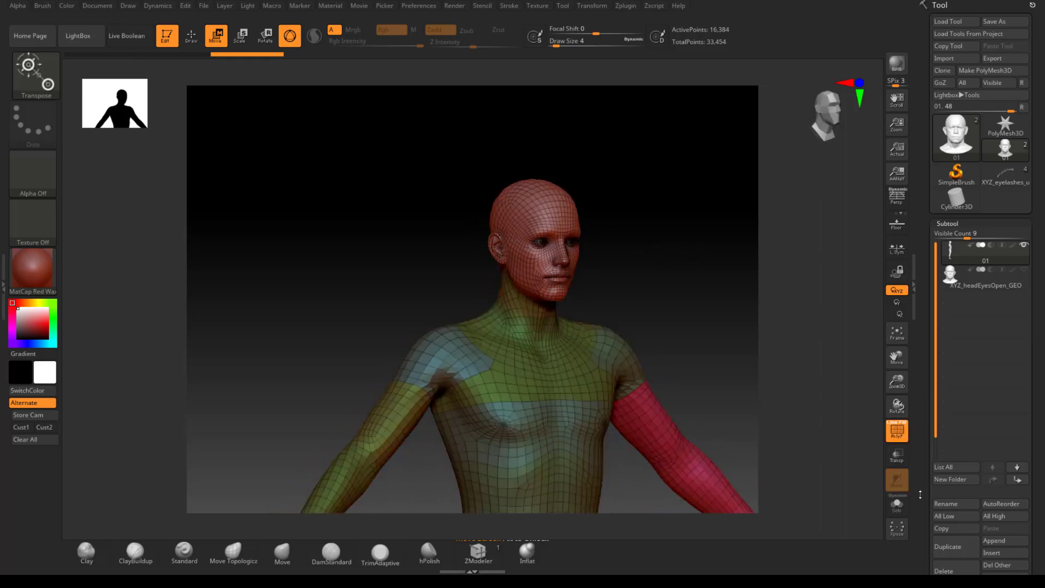
{"action": "left_click_drag", "start_coordinate": [920, 494], "coordinate": [941, 375]}
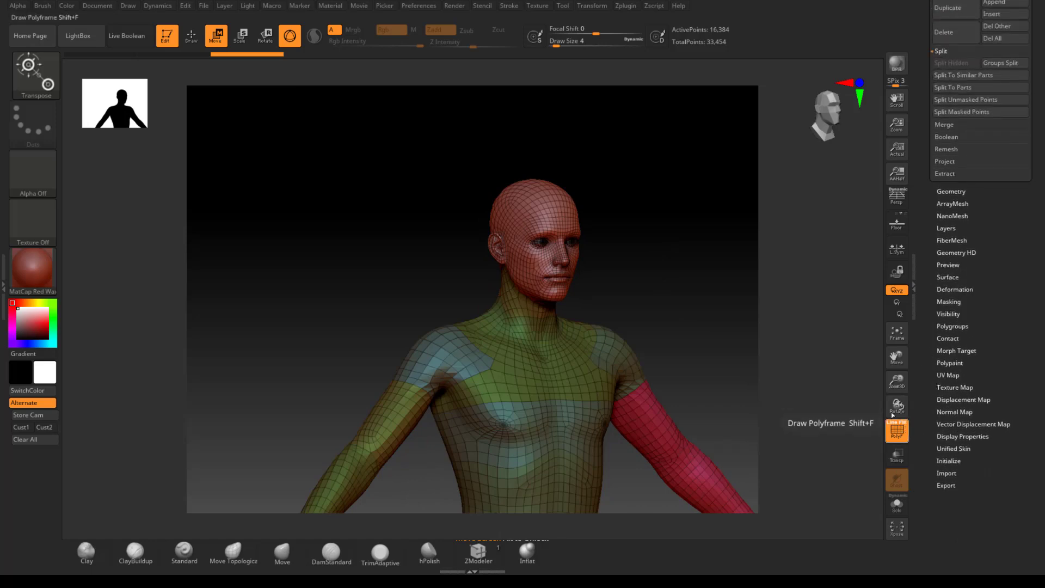
{"action": "left_click", "coordinate": [959, 327]}
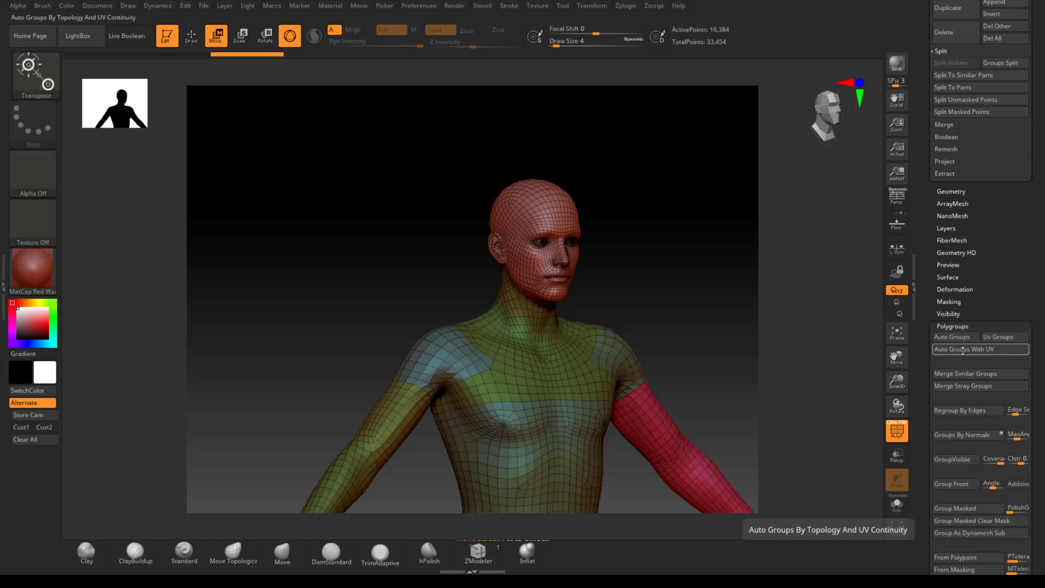
{"action": "left_click", "coordinate": [982, 349]}
{"action": "left_click_drag", "start_coordinate": [653, 272], "coordinate": [618, 280]}
Hide the polygroup covering the back of the body's head and neck.
{"action": "left_click", "coordinate": [553, 292], "text": "ctrl"}
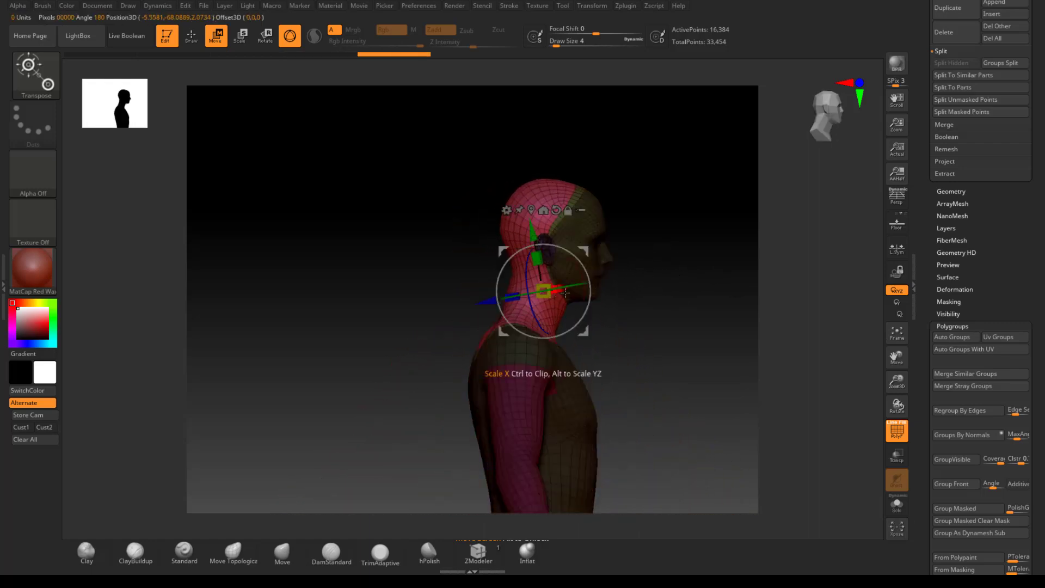
{"action": "left_click", "coordinate": [191, 35]}
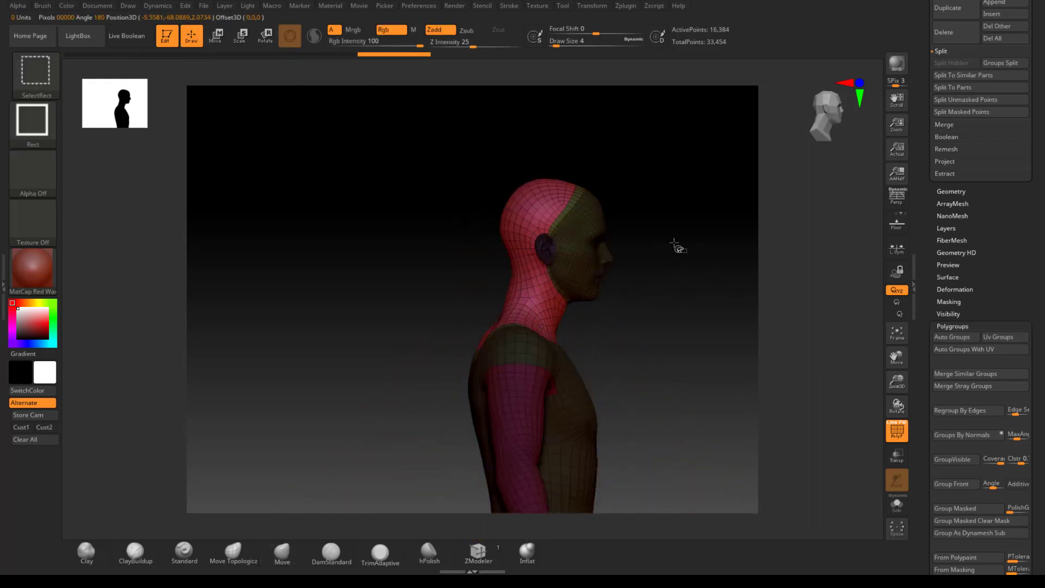
{"action": "left_click_drag", "start_coordinate": [673, 238], "coordinate": [683, 246], "text": "ctrl"}
{"action": "left_click", "coordinate": [543, 297], "text": "ctrl+shift"}
{"action": "left_click", "coordinate": [634, 271], "text": "ctrl+shift"}
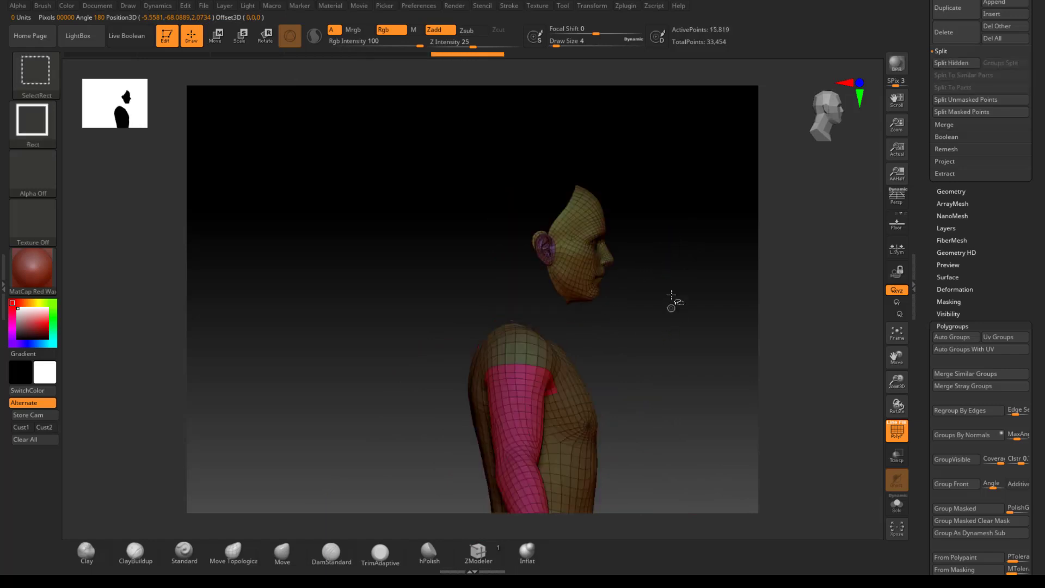
Hide the face and ear polygroups of the body as well.
{"action": "mouse_move", "coordinate": [669, 298]}
{"action": "left_mouse_down"}
{"action": "mouse_move", "coordinate": [658, 310]}
{"action": "mouse_move", "coordinate": [711, 289]}
{"action": "mouse_move", "coordinate": [673, 356]}
{"action": "mouse_move", "coordinate": [681, 319]}
{"action": "mouse_move", "coordinate": [715, 356]}
{"action": "mouse_move", "coordinate": [684, 366]}
{"action": "mouse_move", "coordinate": [720, 359]}
{"action": "mouse_move", "coordinate": [693, 360]}
{"action": "mouse_move", "coordinate": [701, 353]}
{"action": "left_mouse_up"}
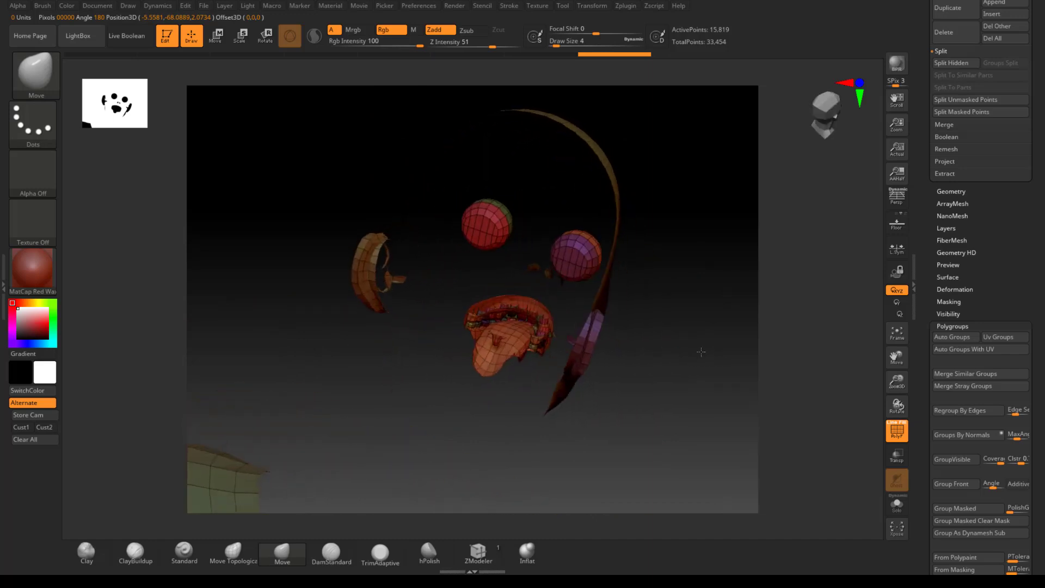
{"action": "left_click", "coordinate": [611, 298], "text": "ctrl+alt+shift"}
{"action": "left_click", "coordinate": [391, 267], "text": "ctrl+alt+shift"}
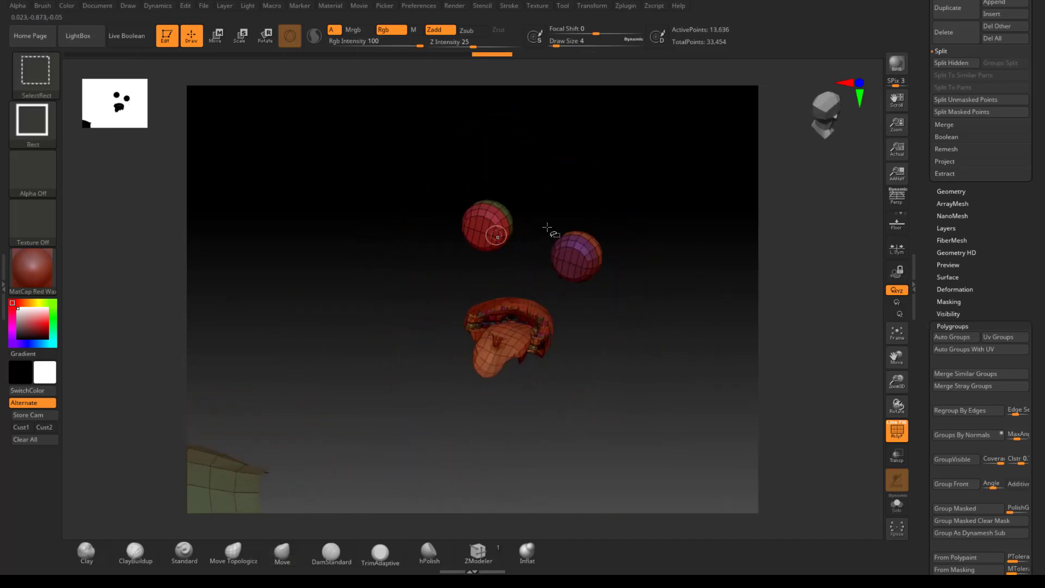
{"action": "mouse_move", "coordinate": [551, 228]}
{"action": "left_mouse_down"}
{"action": "mouse_move", "coordinate": [614, 212]}
{"action": "mouse_move", "coordinate": [639, 179]}
{"action": "mouse_move", "coordinate": [502, 204]}
{"action": "left_mouse_up"}
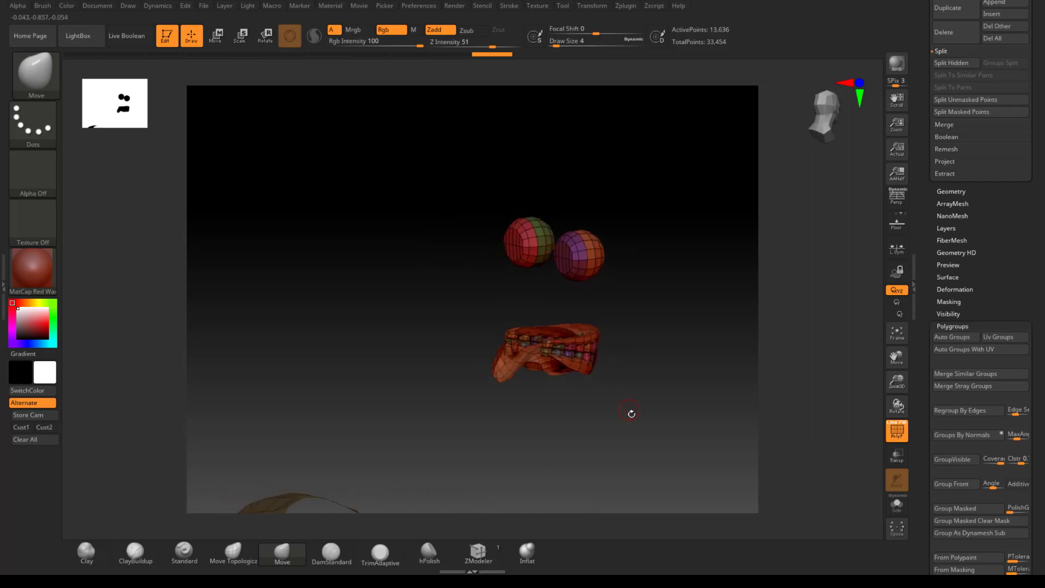
{"action": "mouse_move", "coordinate": [631, 414]}
{"action": "left_mouse_down"}
{"action": "mouse_move", "coordinate": [555, 262]}
{"action": "mouse_move", "coordinate": [644, 214]}
{"action": "mouse_move", "coordinate": [625, 198]}
{"action": "mouse_move", "coordinate": [611, 311]}
{"action": "left_mouse_up"}
{"action": "key", "text": "ctrl"}
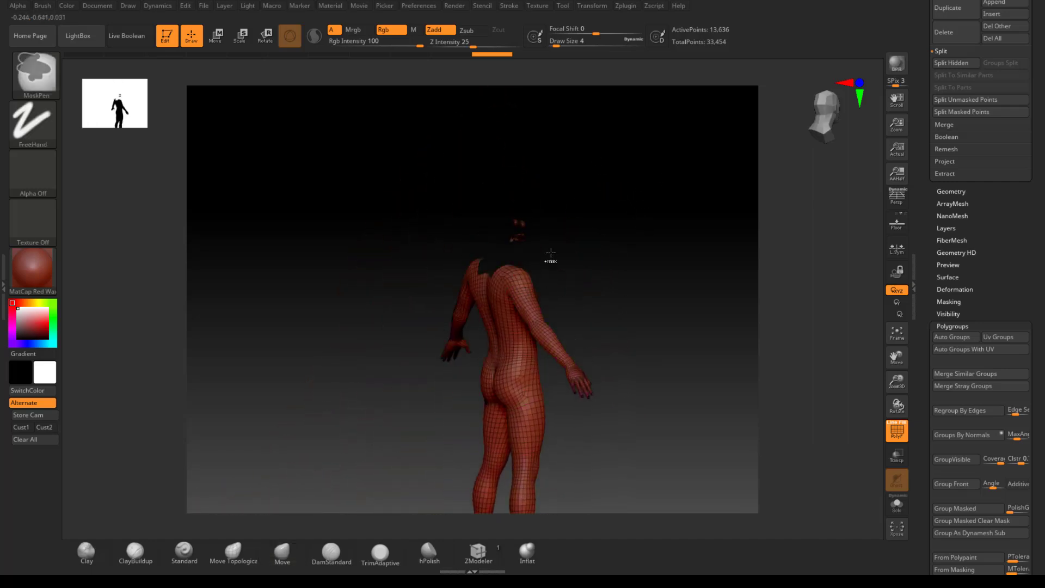
{"action": "left_click_drag", "start_coordinate": [550, 252], "coordinate": [660, 366]}
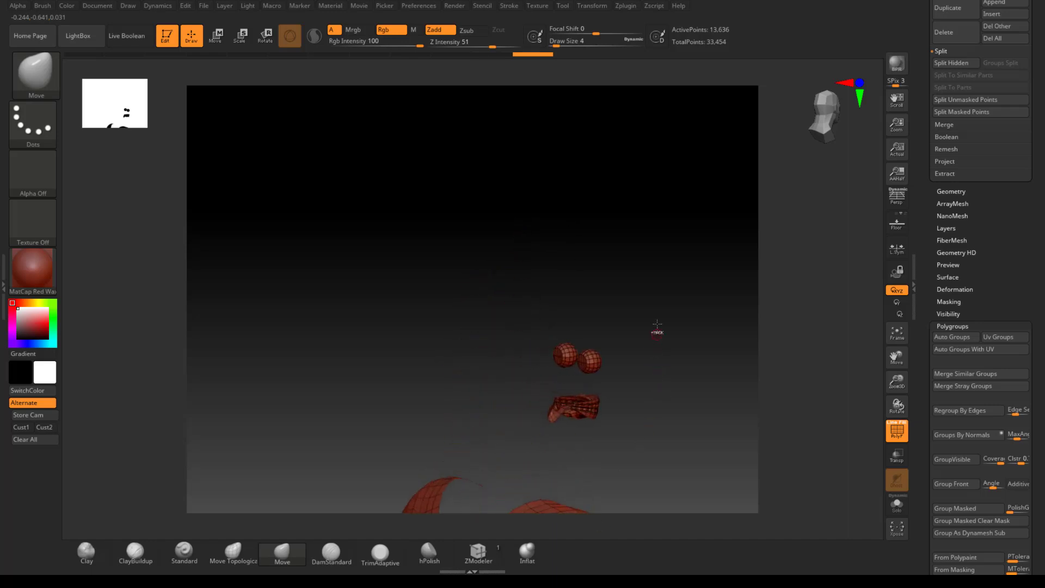
Invert the mesh visibility to isolate the head, face and ear polygroups of the body.
{"action": "mouse_move", "coordinate": [657, 324]}
{"action": "left_mouse_down", "text": "ctrl+shift"}
{"action": "mouse_move", "coordinate": [674, 371]}
{"action": "mouse_move", "coordinate": [629, 377]}
{"action": "mouse_move", "coordinate": [660, 369]}
{"action": "left_mouse_up", "text": "ctrl+shift"}
{"action": "left_click_drag", "start_coordinate": [652, 289], "coordinate": [690, 346], "text": "ctrl+shift"}
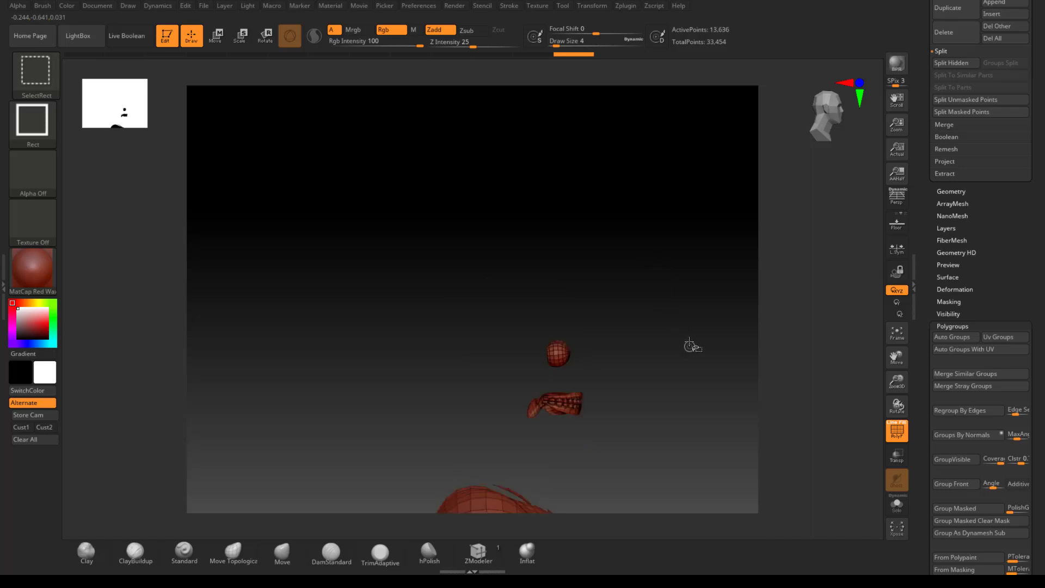
{"action": "left_click_drag", "start_coordinate": [647, 244], "coordinate": [718, 334], "text": "ctrl+shift"}
{"action": "left_click_drag", "start_coordinate": [674, 267], "coordinate": [709, 358], "text": "ctrl+shift"}
{"action": "left_click_drag", "start_coordinate": [626, 222], "coordinate": [661, 305], "text": "ctrl+shift"}
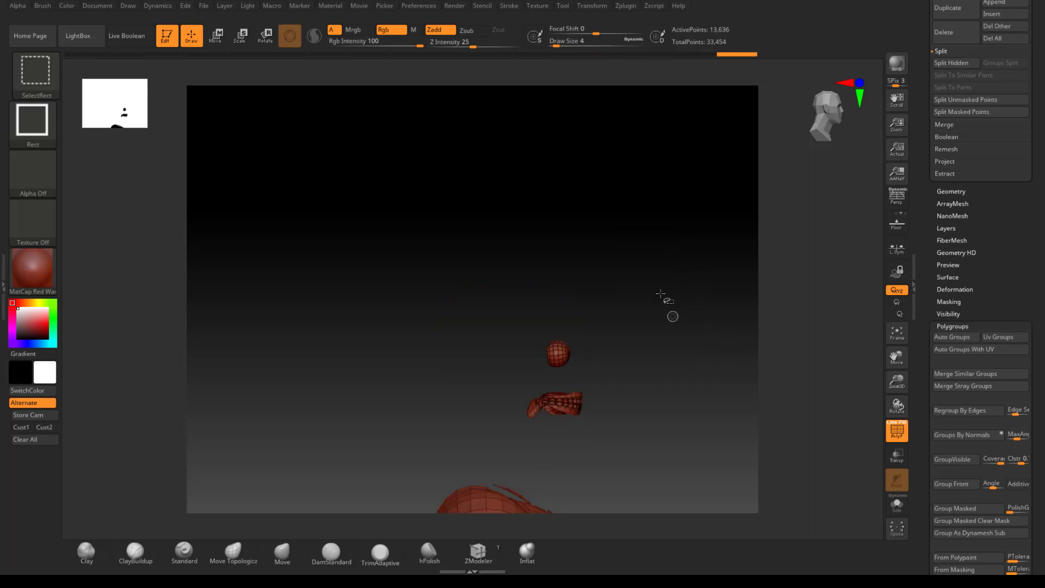
{"action": "left_click_drag", "start_coordinate": [646, 239], "coordinate": [699, 344], "text": "ctrl+shift"}
{"action": "left_click_drag", "start_coordinate": [638, 260], "coordinate": [659, 333], "text": "ctrl+shift"}
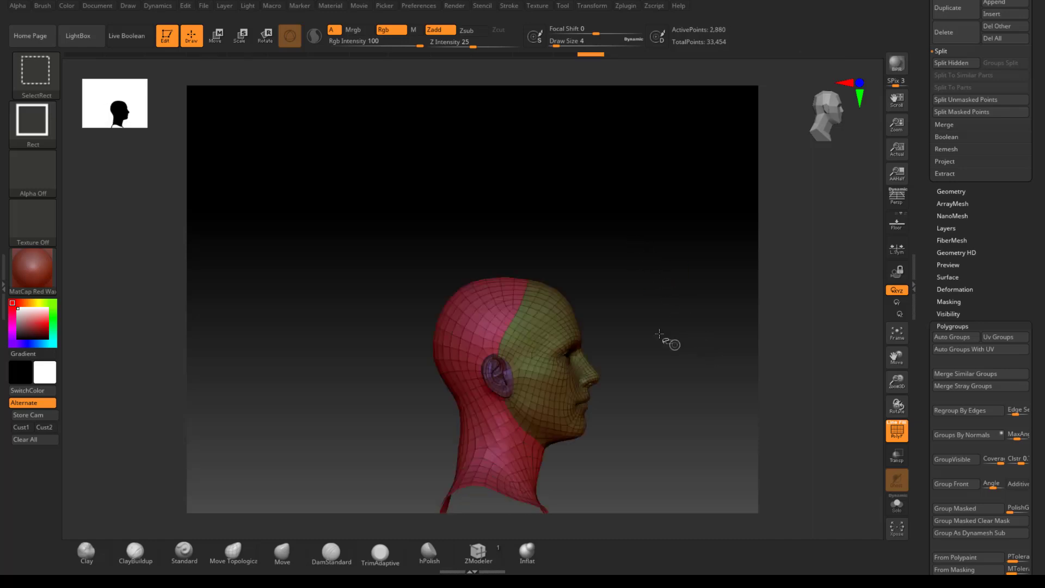
{"action": "left_click_drag", "start_coordinate": [627, 260], "coordinate": [659, 328], "text": "ctrl+shift"}
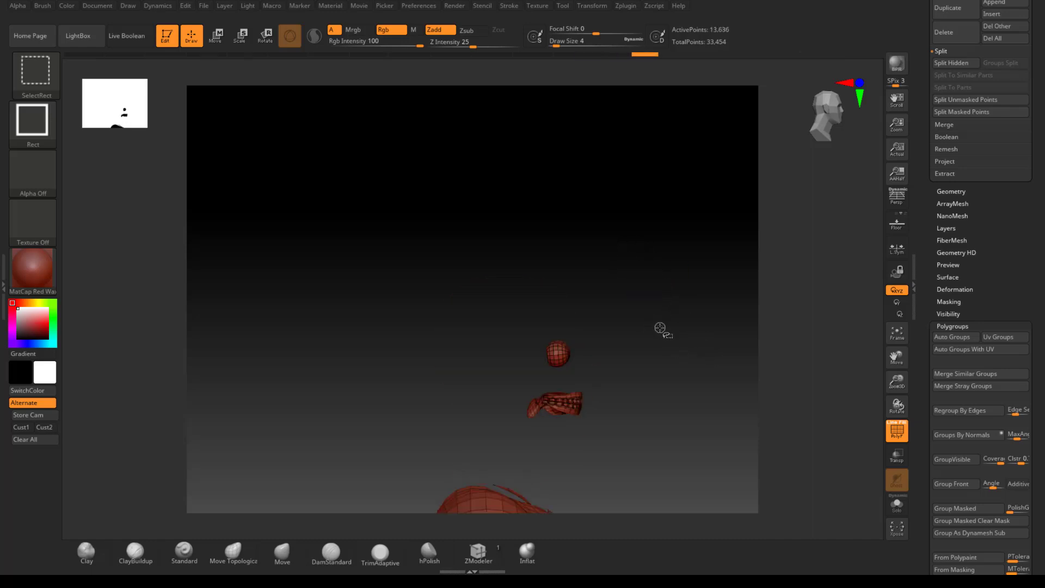
{"action": "left_click_drag", "start_coordinate": [640, 257], "coordinate": [590, 327], "text": "ctrl+shift"}
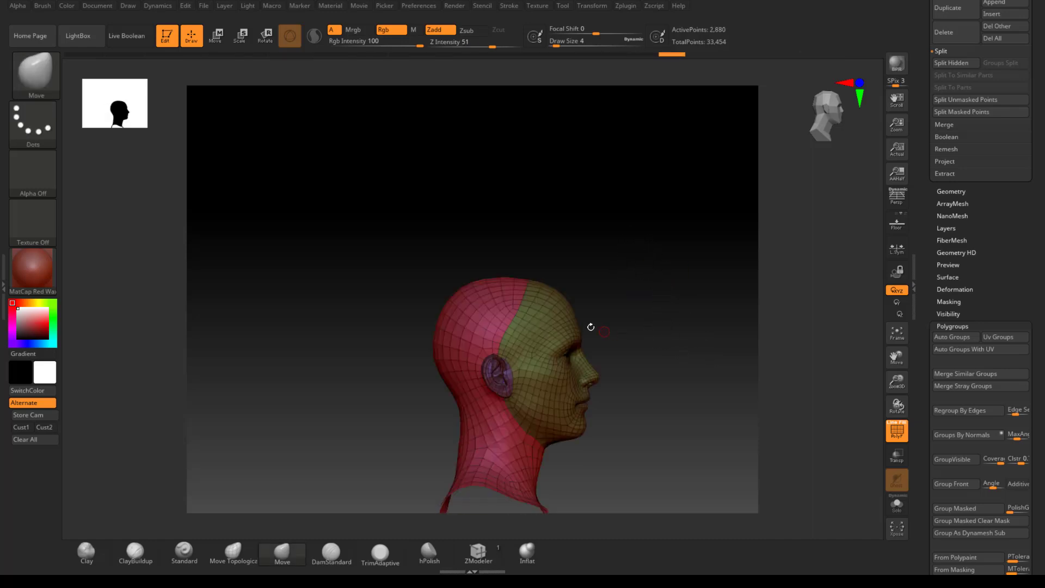
Hide the back-of-head and neck polygroup and turn on double-sided display for the face and ears.
{"action": "left_click", "coordinate": [479, 295], "text": "ctrl+shift"}
{"action": "left_click_drag", "start_coordinate": [611, 284], "coordinate": [710, 207]}
{"action": "left_click_drag", "start_coordinate": [927, 498], "coordinate": [927, 398]}
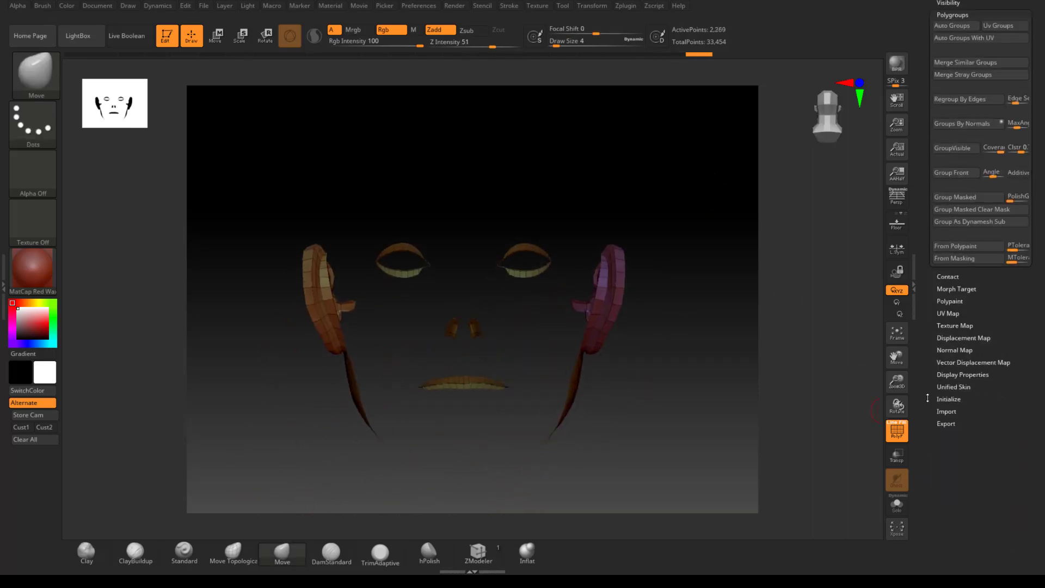
{"action": "key", "text": "ctrl+shift"}
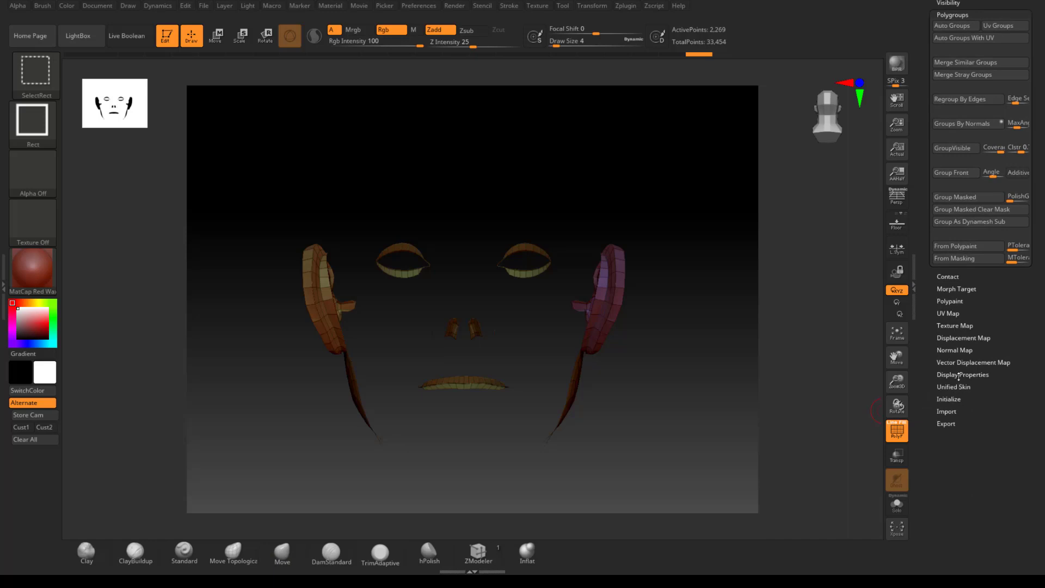
{"action": "left_click", "coordinate": [980, 374]}
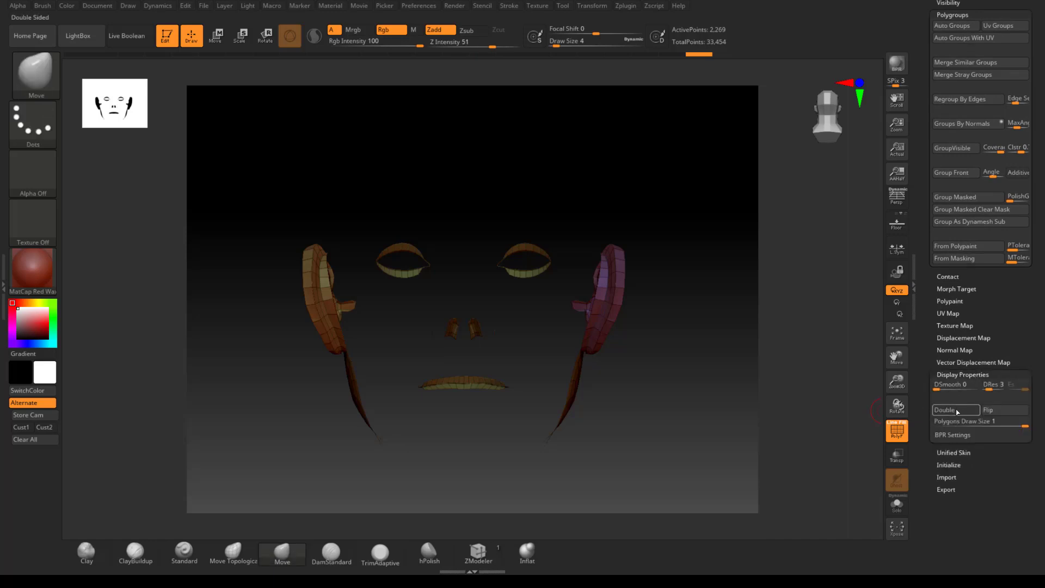
{"action": "left_click", "coordinate": [954, 409]}
{"action": "left_click_drag", "start_coordinate": [683, 376], "coordinate": [701, 322]}
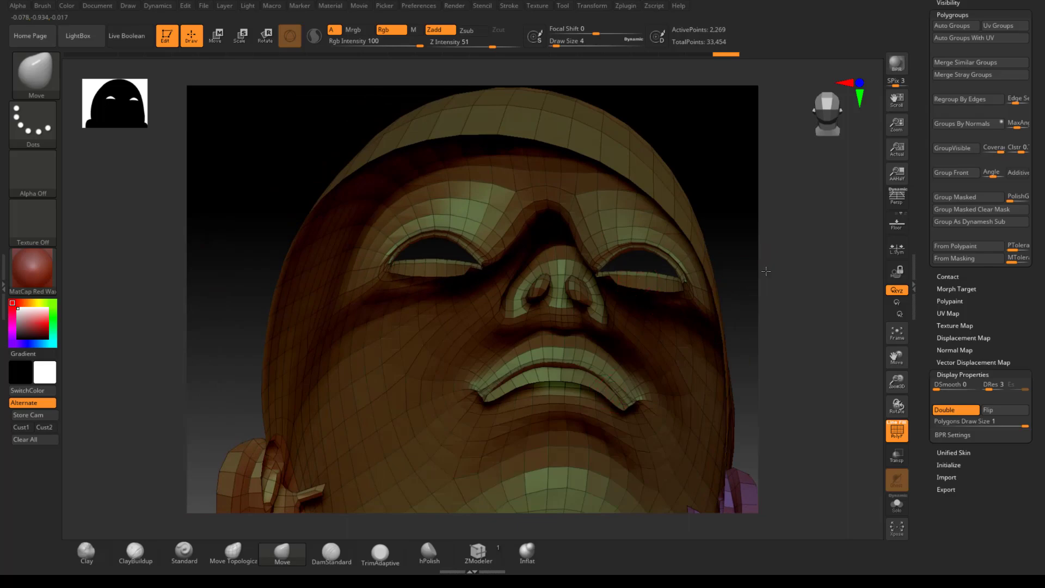
{"action": "left_click_drag", "start_coordinate": [765, 271], "coordinate": [744, 267]}
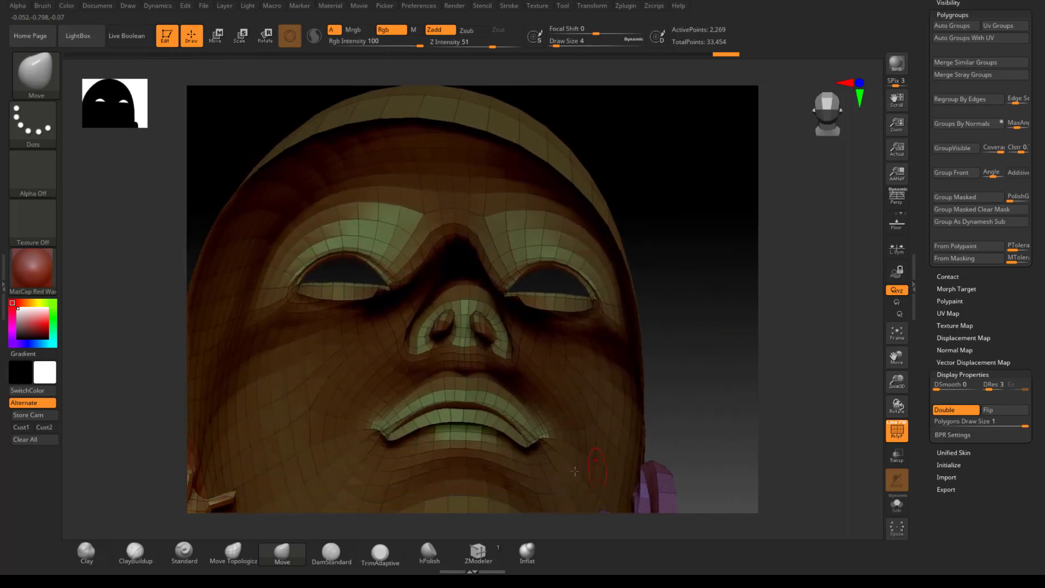
Use ZModeler's PolyGroup action with the Polygroup Border target to give the face's border polygons their own polygroup.
{"action": "left_click", "coordinate": [492, 551]}
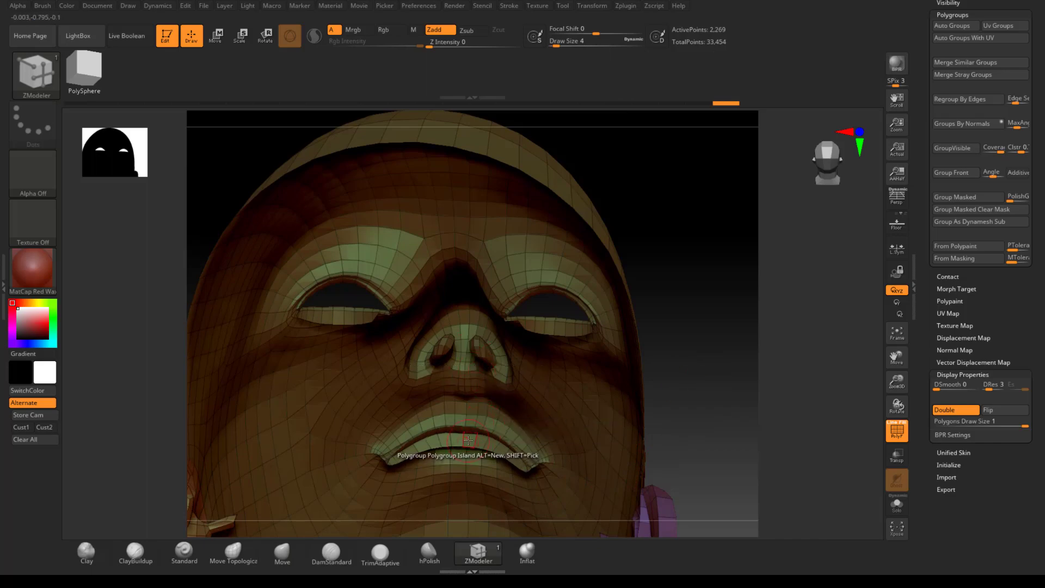
{"action": "key", "text": "space"}
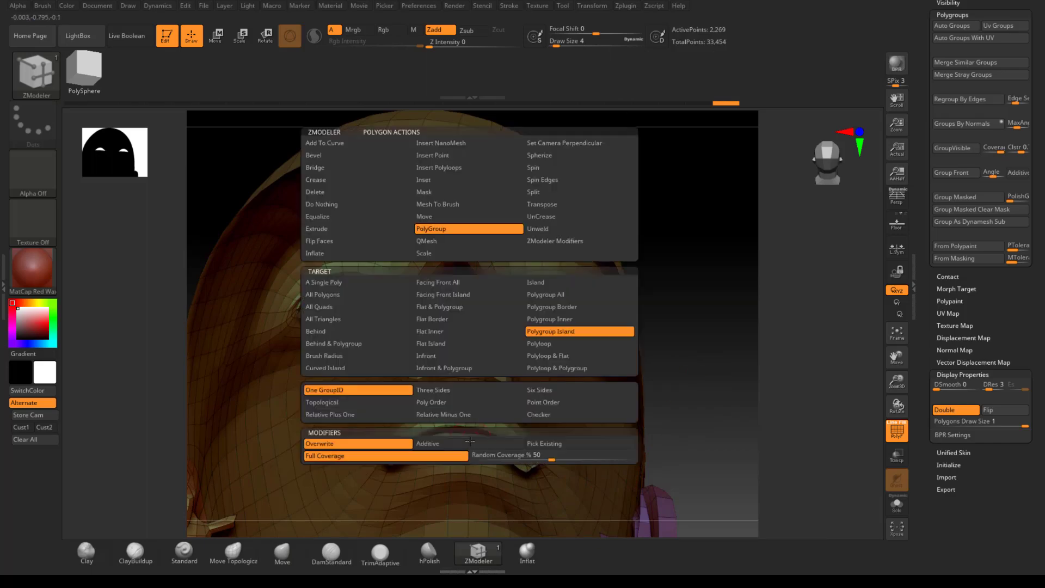
{"action": "left_click", "coordinate": [573, 308]}
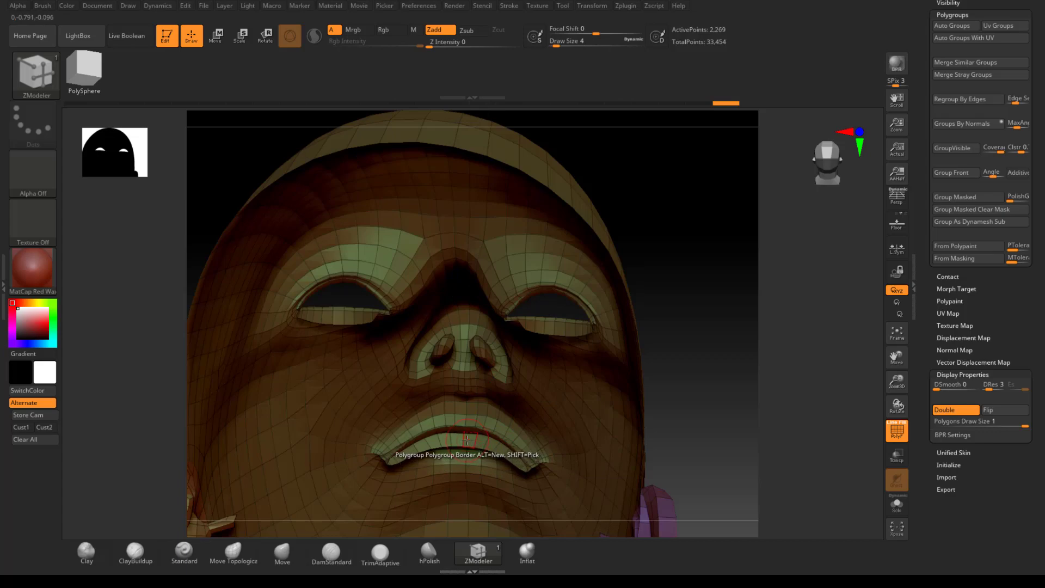
{"action": "left_click", "coordinate": [471, 446]}
Hide the new polygroup running along the borders of the face.
{"action": "left_click_drag", "start_coordinate": [691, 392], "coordinate": [713, 266]}
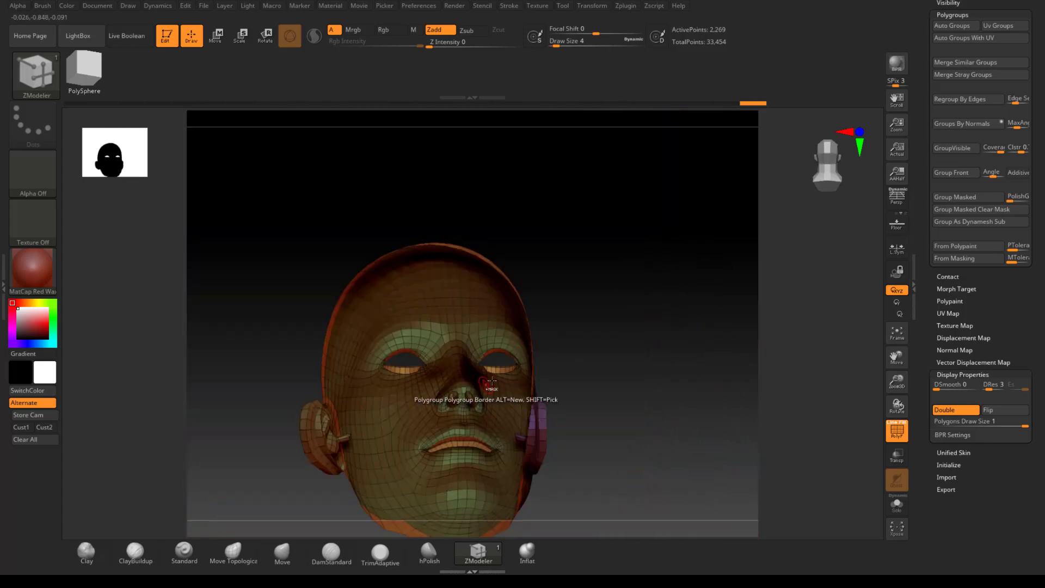
{"action": "left_click", "coordinate": [503, 370], "text": "ctrl+shift"}
{"action": "left_click_drag", "start_coordinate": [680, 365], "coordinate": [567, 348]}
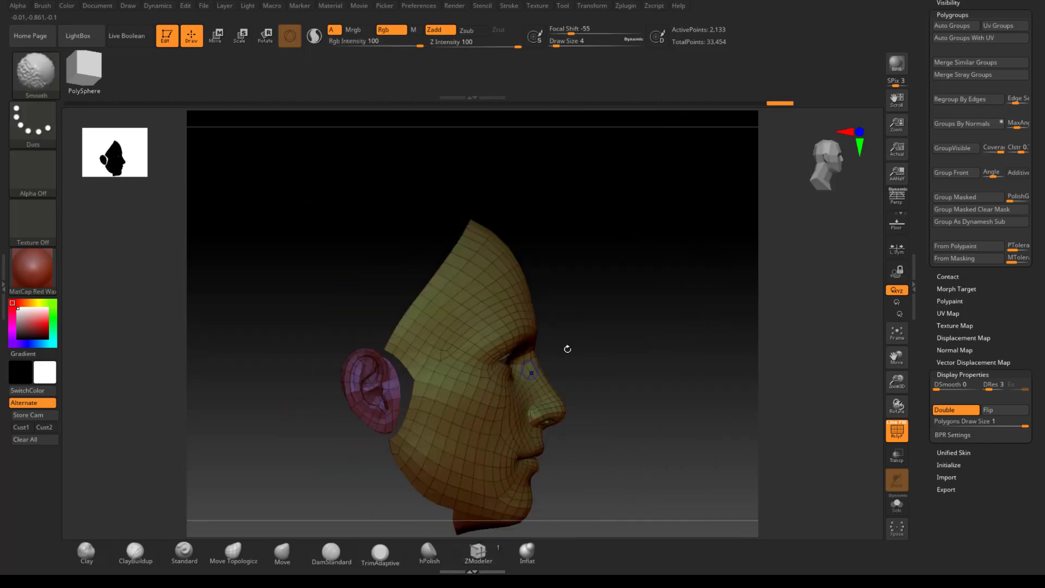
Invert the mesh visibility and hide the back-of-head and neck polygroup and the polygon strip bordering the face and ear.
{"action": "mouse_move", "coordinate": [624, 368]}
{"action": "left_mouse_down", "text": "ctrl+shift"}
{"action": "mouse_move", "coordinate": [629, 322]}
{"action": "mouse_move", "coordinate": [710, 265]}
{"action": "left_mouse_up", "text": "ctrl+shift"}
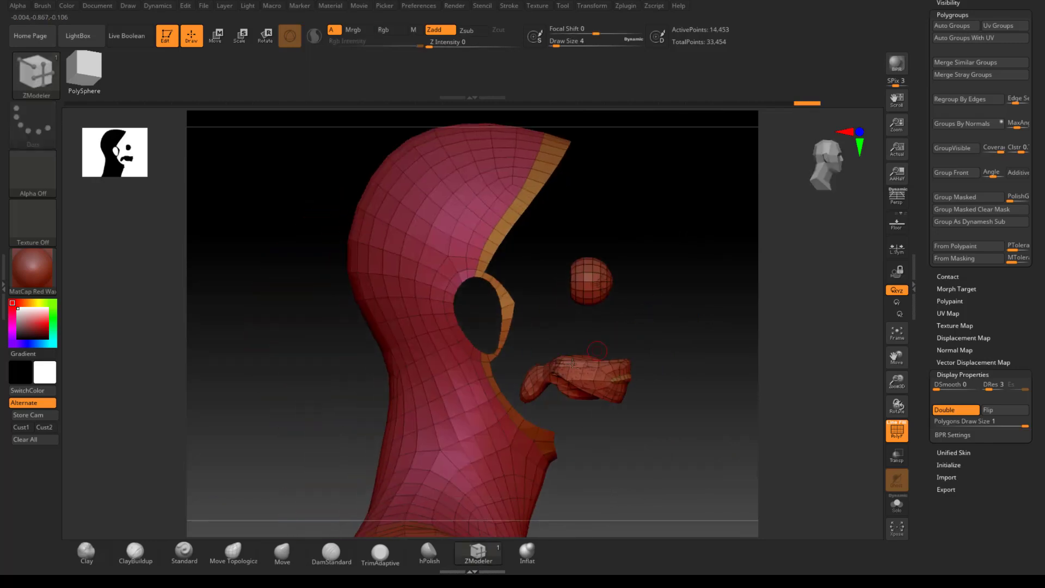
{"action": "left_click_drag", "start_coordinate": [628, 451], "coordinate": [605, 388], "text": "alt"}
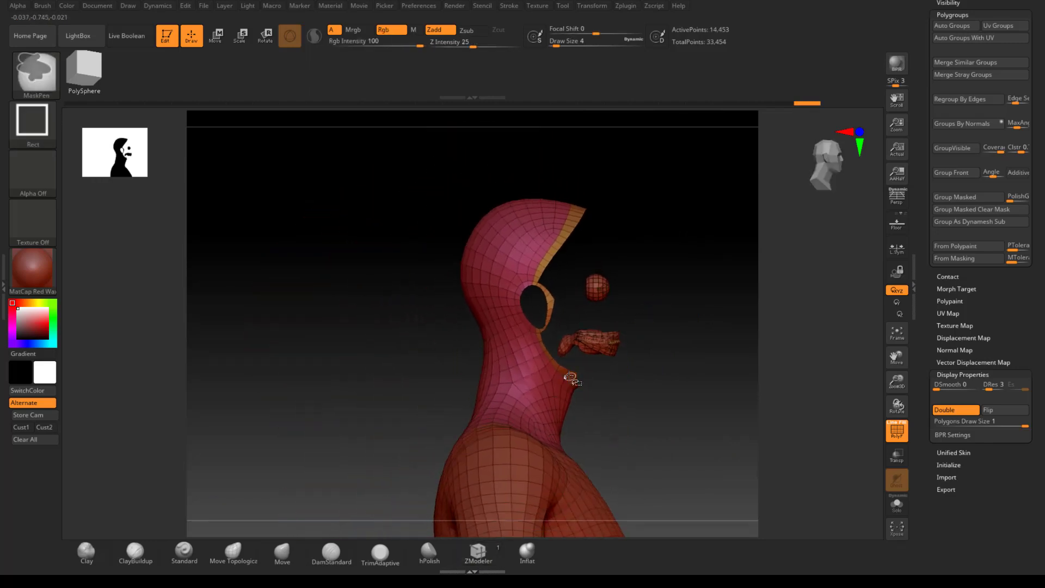
{"action": "left_click", "coordinate": [504, 314], "text": "ctrl+shift"}
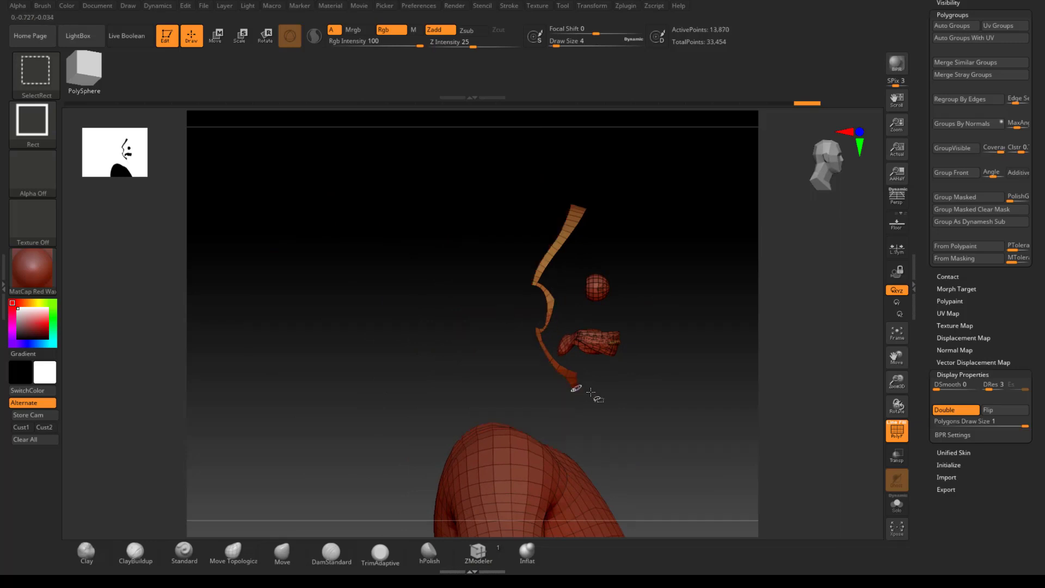
{"action": "left_click_drag", "start_coordinate": [522, 175], "coordinate": [598, 250], "text": "ctrl+alt+shift"}
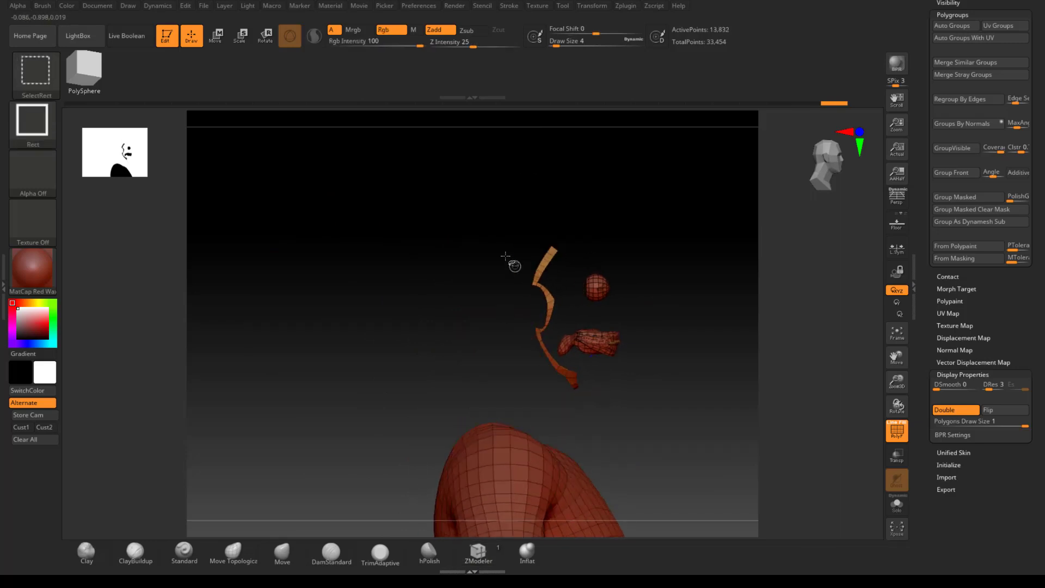
{"action": "left_click_drag", "start_coordinate": [492, 235], "coordinate": [551, 349], "text": "ctrl+alt+shift"}
{"action": "left_click_drag", "start_coordinate": [585, 430], "coordinate": [571, 373], "text": "ctrl+alt+shift"}
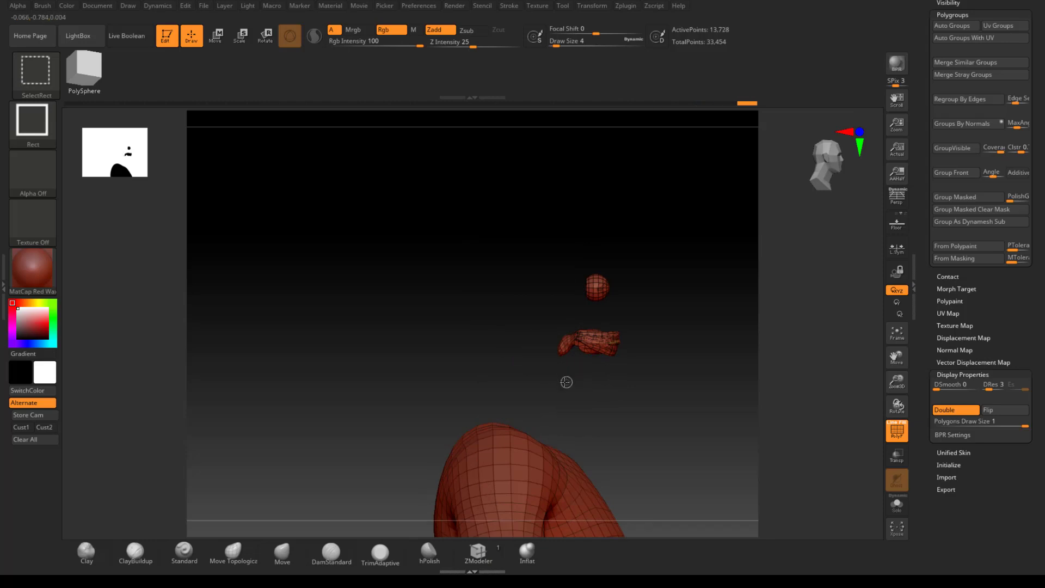
Invert the visibility to the whole head and neck, group the visible polygons as one polygroup, and show the full body.
{"action": "left_click_drag", "start_coordinate": [562, 381], "coordinate": [635, 425], "text": "ctrl+shift"}
{"action": "mouse_move", "coordinate": [646, 375]}
{"action": "left_mouse_down", "text": "ctrl+shift"}
{"action": "mouse_move", "coordinate": [670, 403]}
{"action": "mouse_move", "coordinate": [621, 402]}
{"action": "mouse_move", "coordinate": [638, 373]}
{"action": "mouse_move", "coordinate": [718, 364]}
{"action": "mouse_move", "coordinate": [660, 362]}
{"action": "mouse_move", "coordinate": [675, 342]}
{"action": "mouse_move", "coordinate": [653, 335]}
{"action": "mouse_move", "coordinate": [724, 359]}
{"action": "mouse_move", "coordinate": [637, 327]}
{"action": "mouse_move", "coordinate": [709, 355]}
{"action": "mouse_move", "coordinate": [665, 351]}
{"action": "mouse_move", "coordinate": [660, 338]}
{"action": "mouse_move", "coordinate": [678, 373]}
{"action": "mouse_move", "coordinate": [725, 374]}
{"action": "mouse_move", "coordinate": [602, 333]}
{"action": "left_mouse_up", "text": "ctrl+shift"}
{"action": "key", "text": "ctrl+w"}
{"action": "left_click", "coordinate": [658, 347], "text": "ctrl+shift"}
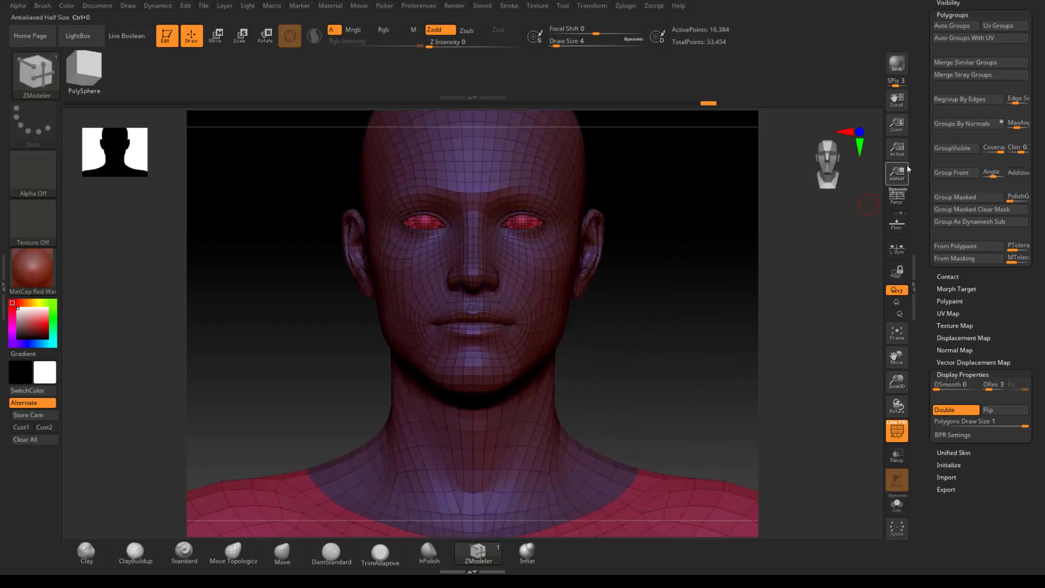
Switch to the XYZ_headEyesOpen_GEO subtool and isolate it in Solo mode.
{"action": "left_click_drag", "start_coordinate": [917, 127], "coordinate": [959, 295]}
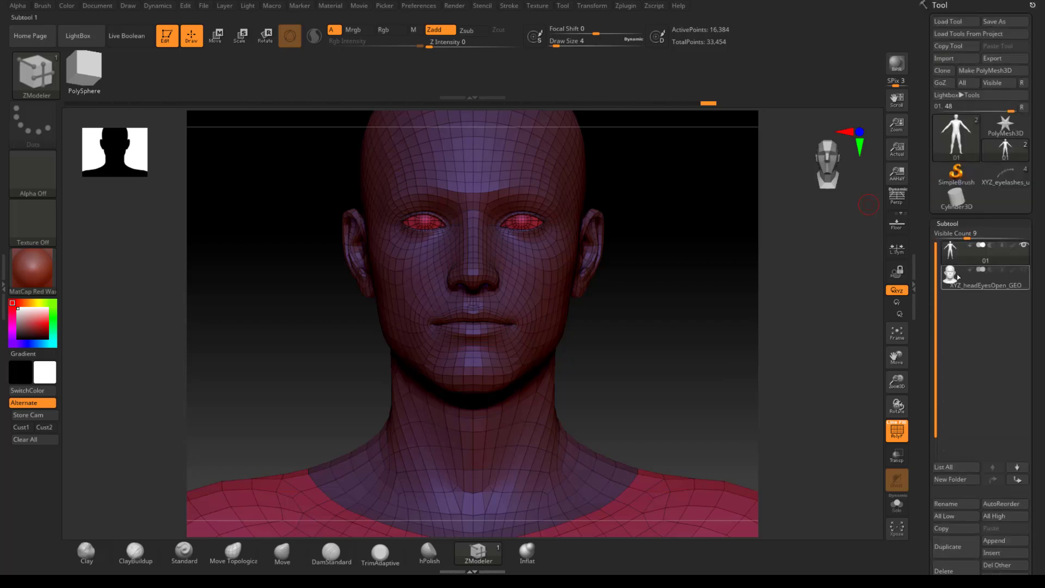
{"action": "left_click", "coordinate": [958, 276]}
{"action": "left_click", "coordinate": [897, 505]}
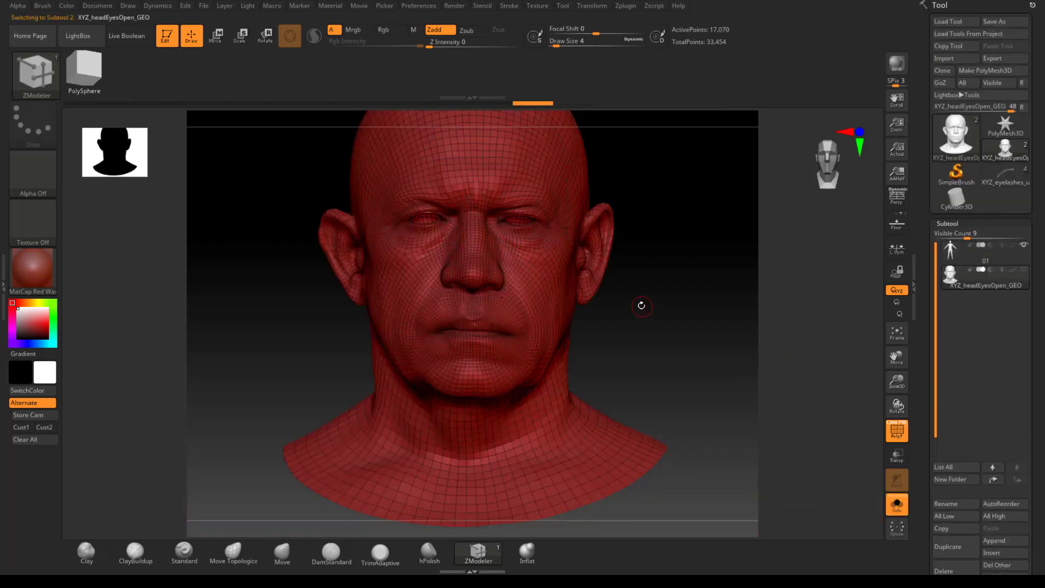
{"action": "mouse_move", "coordinate": [641, 303]}
{"action": "left_mouse_down"}
{"action": "mouse_move", "coordinate": [681, 303]}
{"action": "mouse_move", "coordinate": [655, 287]}
{"action": "mouse_move", "coordinate": [672, 298]}
{"action": "mouse_move", "coordinate": [724, 198]}
{"action": "mouse_move", "coordinate": [696, 212]}
{"action": "mouse_move", "coordinate": [678, 292]}
{"action": "mouse_move", "coordinate": [691, 311]}
{"action": "mouse_move", "coordinate": [702, 285]}
{"action": "mouse_move", "coordinate": [691, 316]}
{"action": "mouse_move", "coordinate": [670, 317]}
{"action": "mouse_move", "coordinate": [675, 257]}
{"action": "left_mouse_up"}
{"action": "key", "text": "shift+f"}
{"action": "key", "text": "shift+f"}
{"action": "key", "text": "shift+f"}
Hide the polygons at the back of the scan head and turn on double-sided display to reveal its interior.
{"action": "mouse_move", "coordinate": [308, 200]}
{"action": "left_mouse_down", "text": "ctrl+alt+shift"}
{"action": "mouse_move", "coordinate": [350, 430]}
{"action": "mouse_move", "coordinate": [391, 447]}
{"action": "left_mouse_up", "text": "ctrl+alt+shift"}
{"action": "left_click_drag", "start_coordinate": [591, 392], "coordinate": [735, 428]}
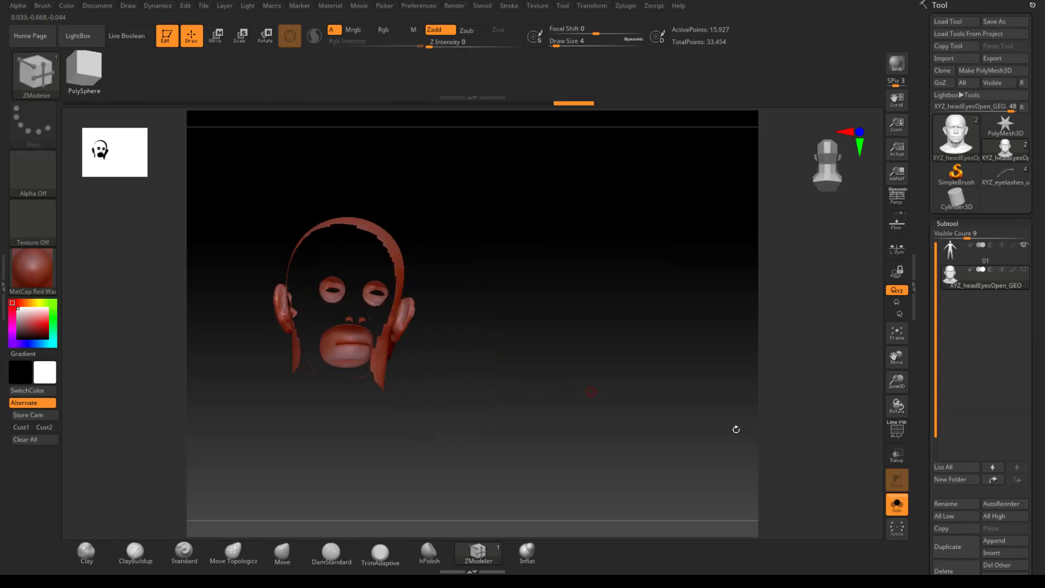
{"action": "left_click_drag", "start_coordinate": [925, 518], "coordinate": [942, 344]}
{"action": "left_click", "coordinate": [960, 358]}
Use ZModeler's PolyGroup action with the Polyloop target to give the loop around the inner mouth bag a new polygroup.
{"action": "left_click_drag", "start_coordinate": [595, 313], "coordinate": [646, 432], "text": "alt"}
{"action": "mouse_move", "coordinate": [649, 395]}
{"action": "left_mouse_down"}
{"action": "mouse_move", "coordinate": [657, 426]}
{"action": "mouse_move", "coordinate": [660, 403]}
{"action": "left_mouse_up"}
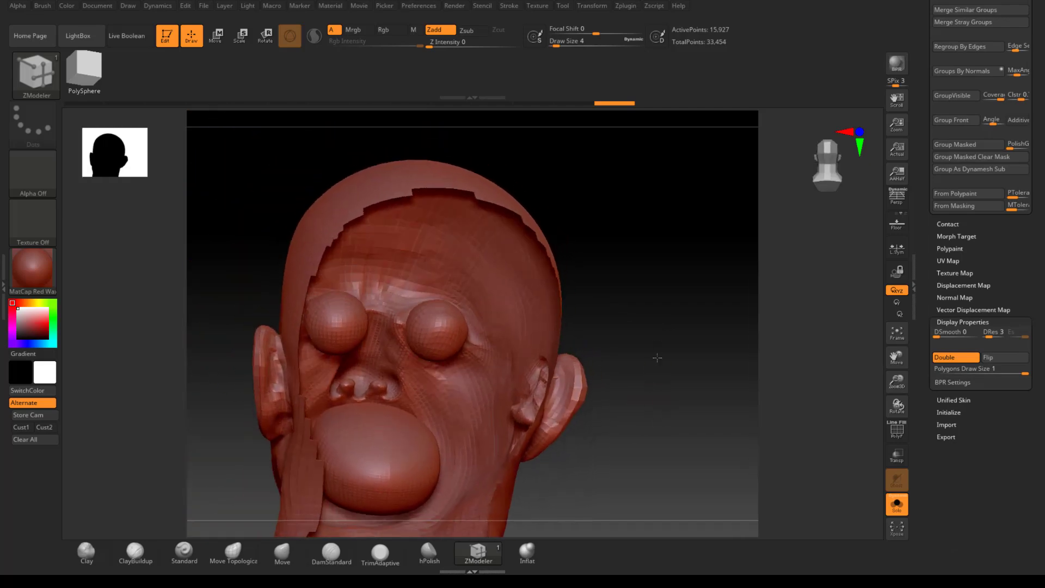
{"action": "left_click_drag", "start_coordinate": [655, 359], "coordinate": [683, 413], "text": "alt"}
{"action": "key", "text": "shift+f"}
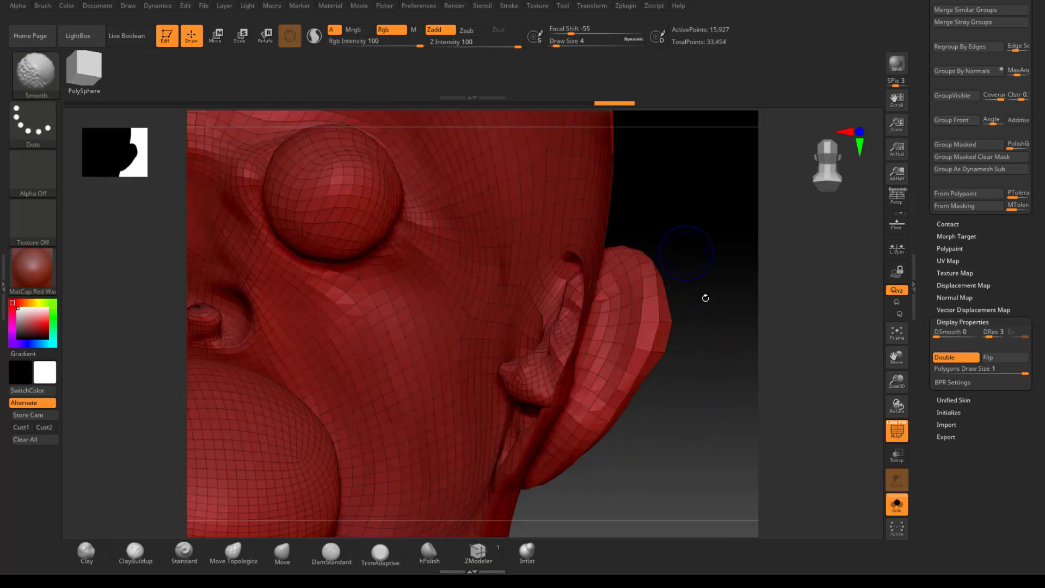
{"action": "mouse_move", "coordinate": [705, 296]}
{"action": "left_mouse_down"}
{"action": "mouse_move", "coordinate": [678, 426]}
{"action": "mouse_move", "coordinate": [830, 549]}
{"action": "left_mouse_up"}
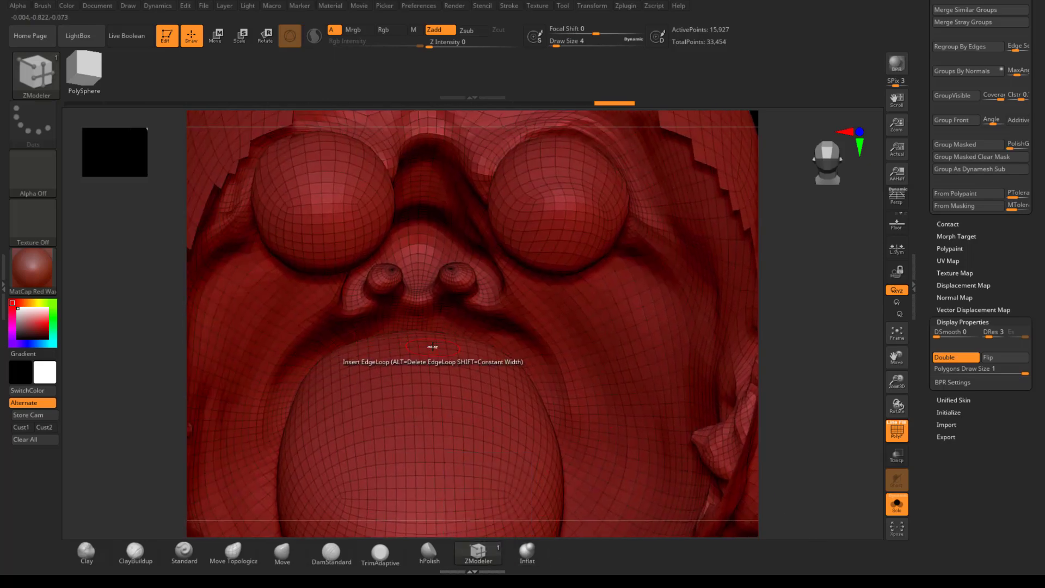
{"action": "key", "text": "space"}
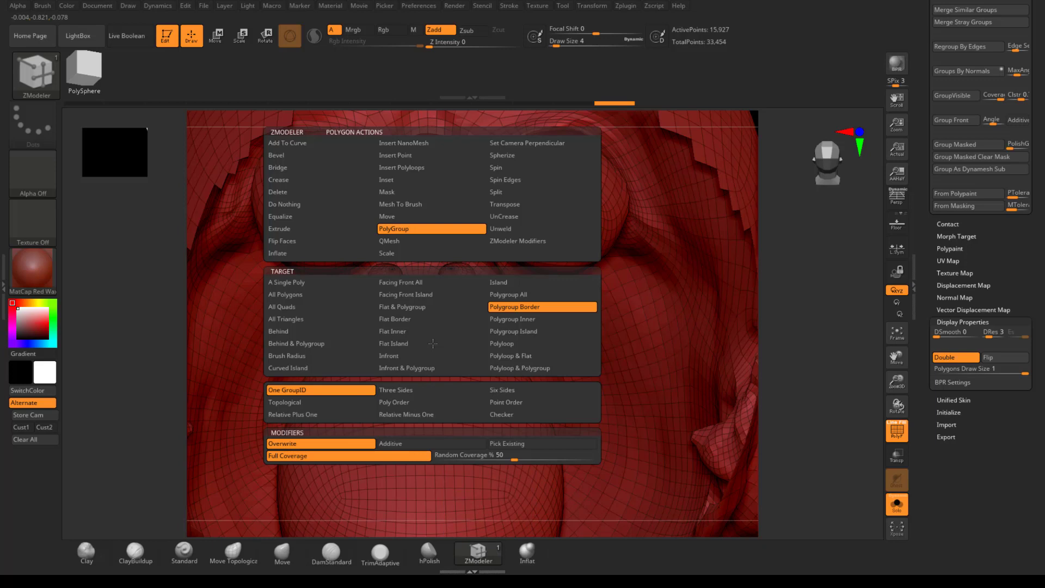
{"action": "left_click", "coordinate": [530, 342]}
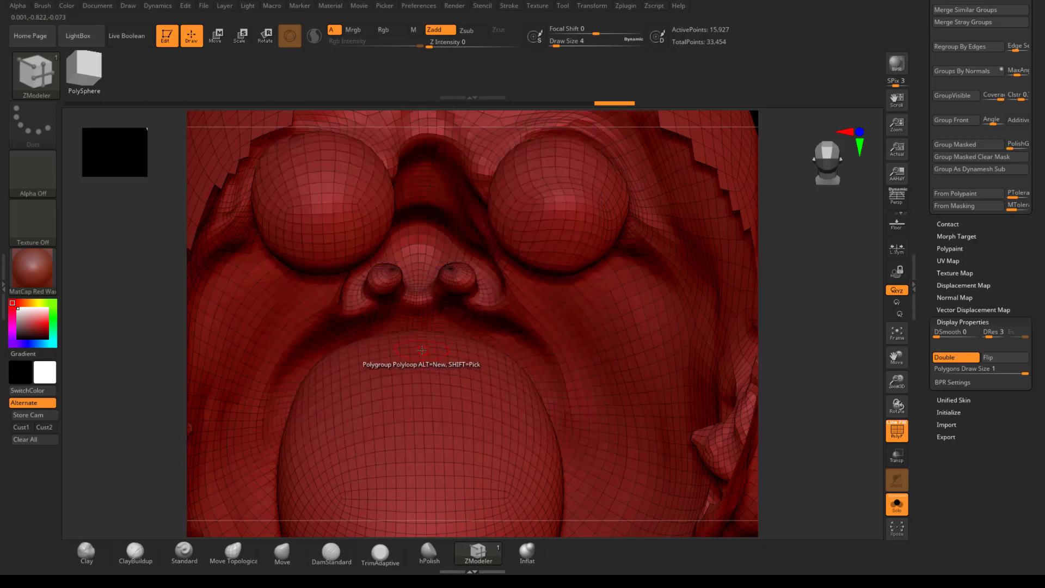
{"action": "left_click", "coordinate": [422, 349]}
{"action": "left_click", "coordinate": [545, 151]}
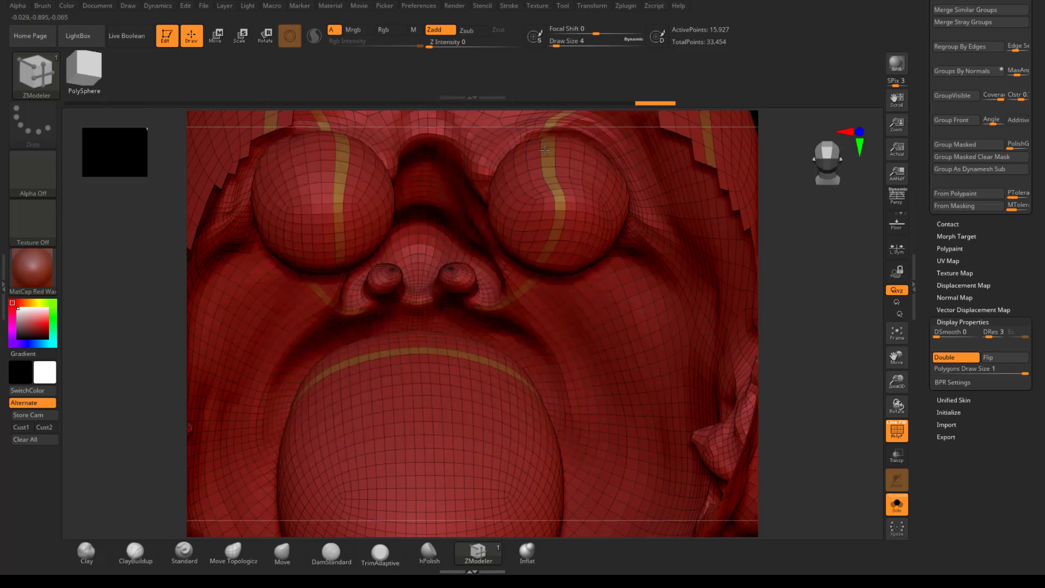
{"action": "key", "text": "ctrl+z"}
{"action": "left_click", "coordinate": [560, 155]}
{"action": "key", "text": "ctrl+z"}
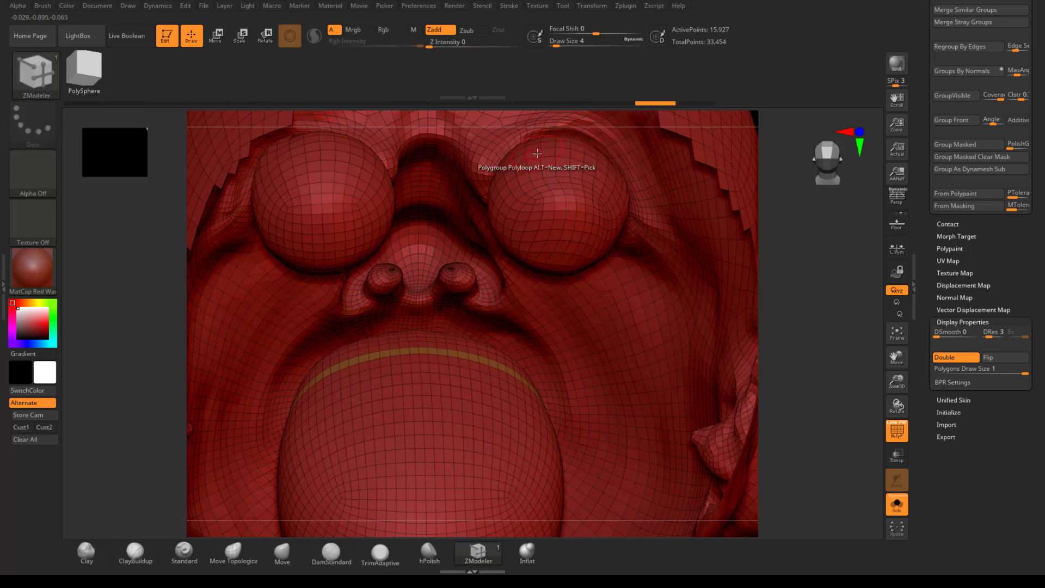
Polygroup the loops around both inner eye bags and fill the eye and mouth bags with the Polygroup Island target.
{"action": "left_click", "coordinate": [535, 154]}
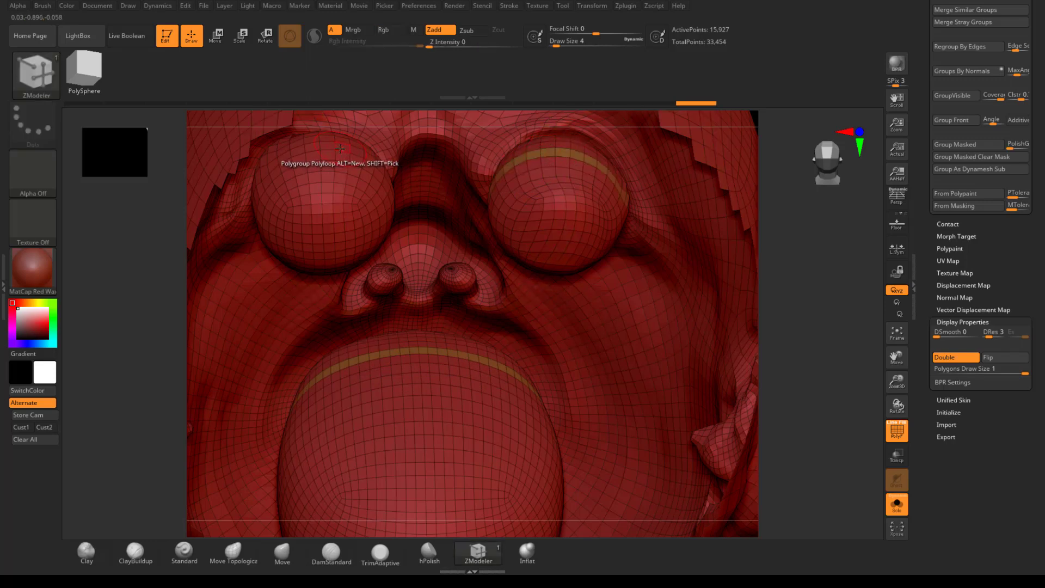
{"action": "left_click", "coordinate": [340, 155]}
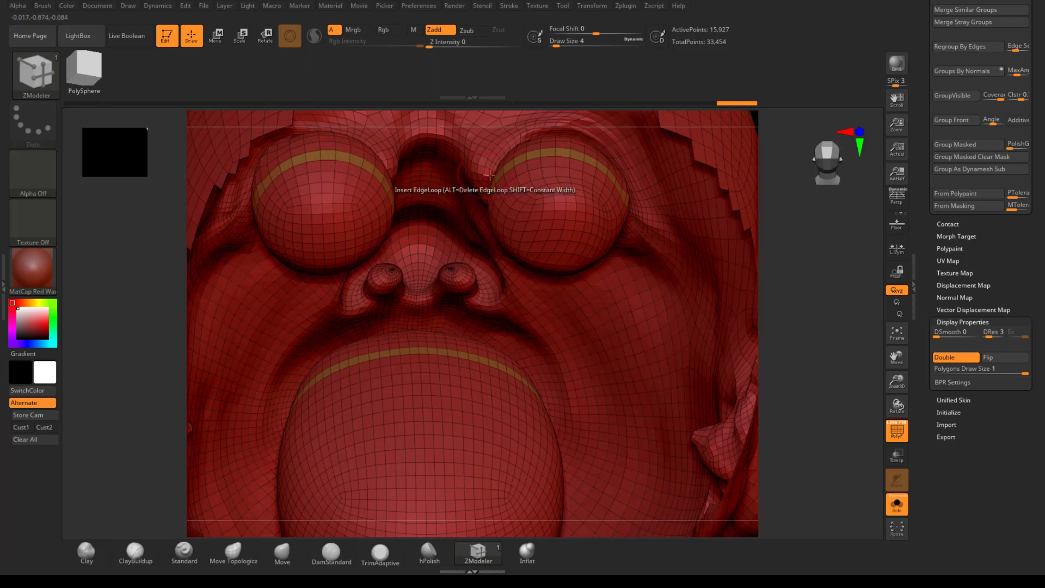
{"action": "right_click", "coordinate": [563, 216]}
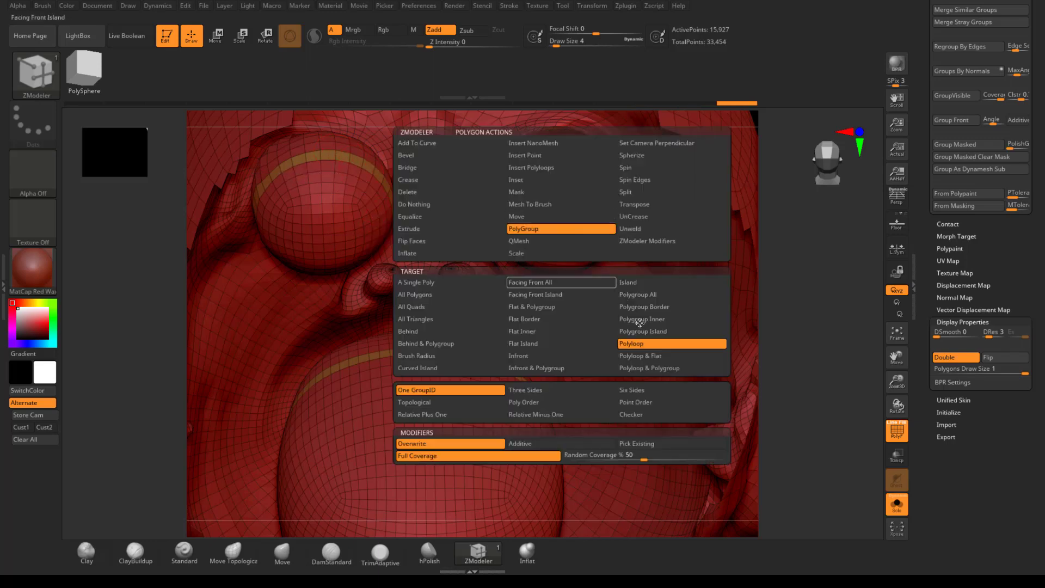
{"action": "left_click", "coordinate": [674, 331]}
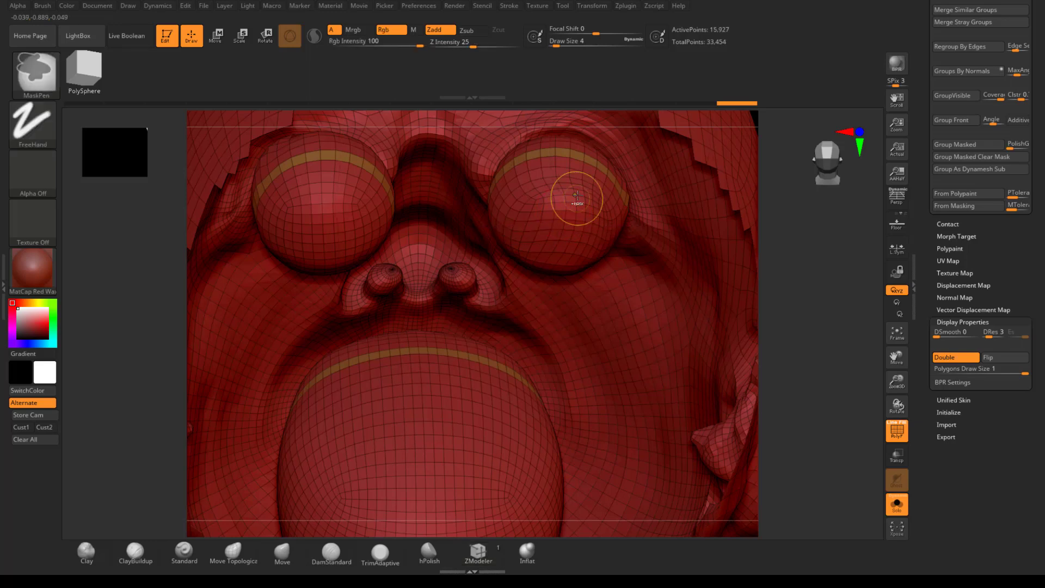
{"action": "left_click", "coordinate": [573, 173]}
{"action": "left_click", "coordinate": [341, 176]}
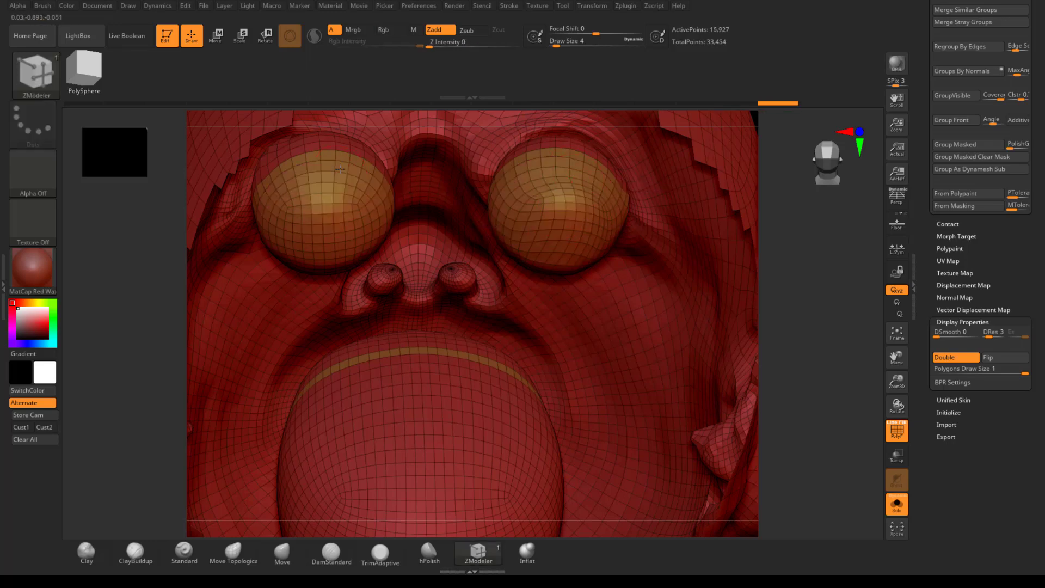
{"action": "left_click", "coordinate": [432, 377]}
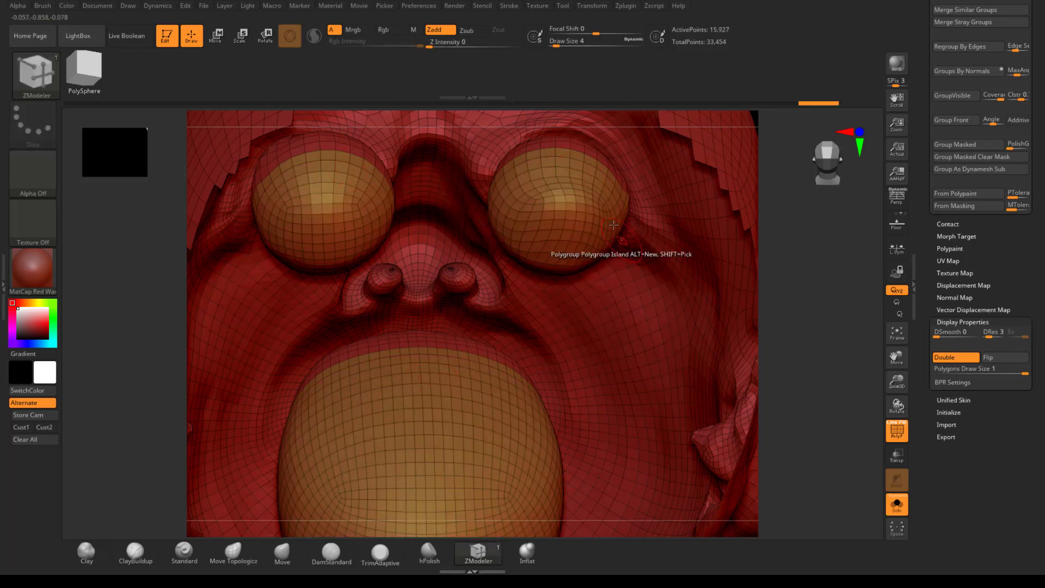
Hide the new polygroup covering the inner eye and mouth bags.
{"action": "left_click", "coordinate": [573, 217], "text": "ctrl+alt+shift"}
{"action": "right_click_drag", "start_coordinate": [855, 362], "coordinate": [830, 366], "text": "ctrl"}
{"action": "mouse_move", "coordinate": [806, 348]}
{"action": "left_mouse_down"}
{"action": "mouse_move", "coordinate": [817, 337]}
{"action": "mouse_move", "coordinate": [810, 355]}
{"action": "left_mouse_up"}
{"action": "left_click_drag", "start_coordinate": [811, 316], "coordinate": [811, 343]}
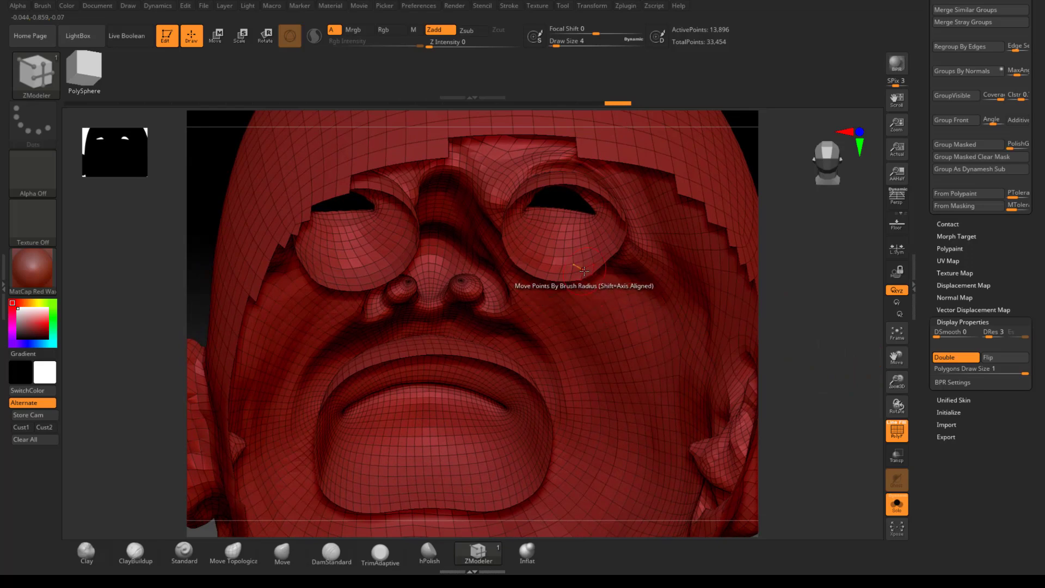
Use the PolyGroup action with the Polygroup Border target to group successive rings around the eye and mouth openings.
{"action": "key", "text": "space"}
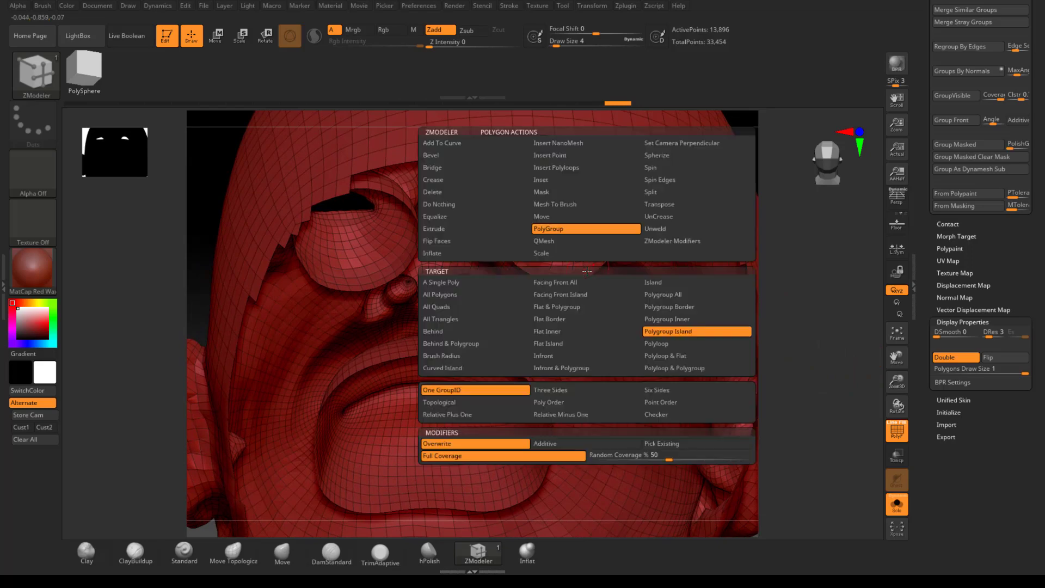
{"action": "left_click", "coordinate": [685, 308]}
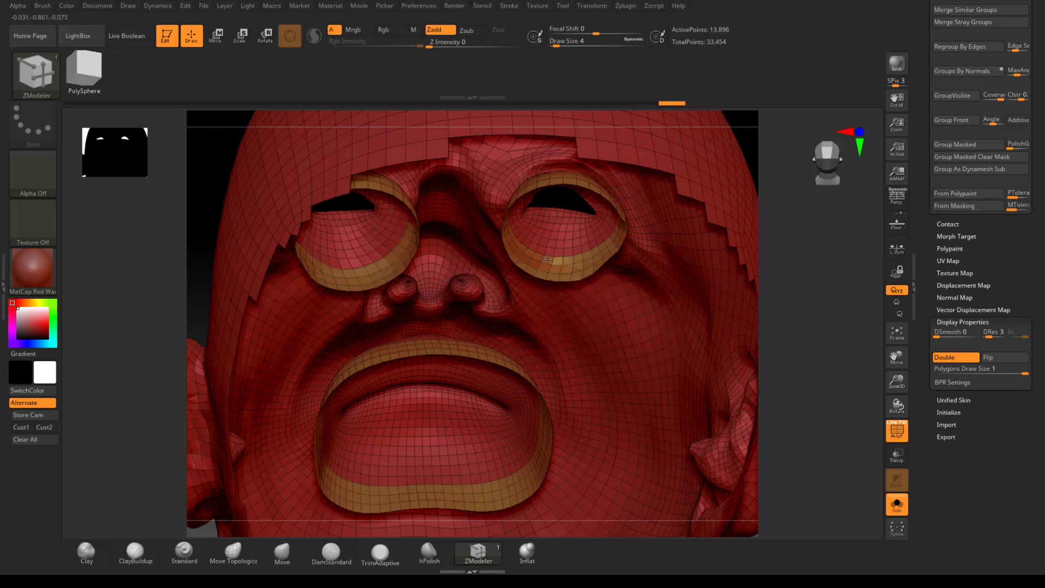
{"action": "left_click", "coordinate": [547, 255]}
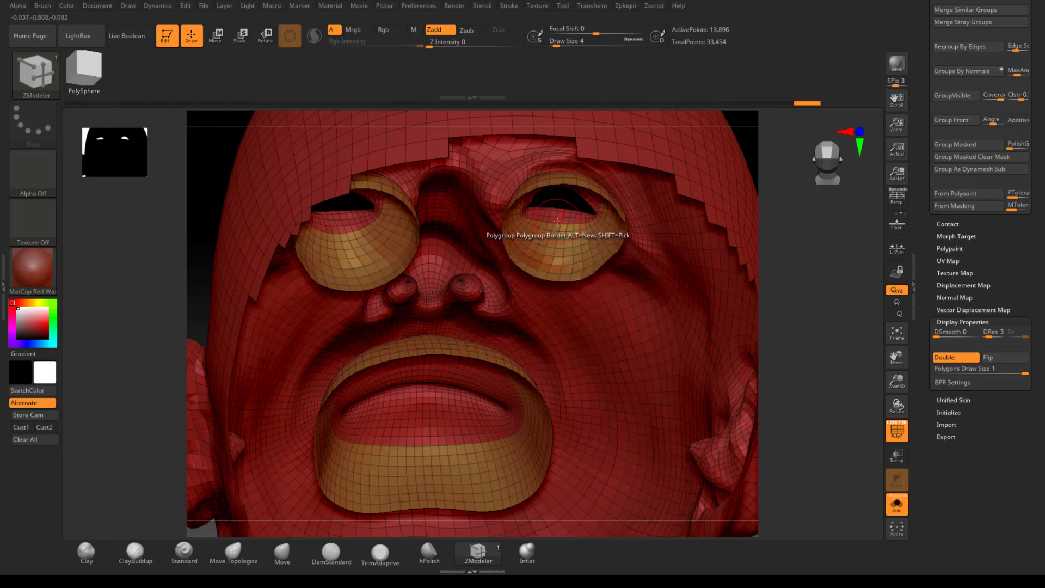
Hide the newly grouped rings inside the eyes and mouth.
{"action": "left_click_drag", "start_coordinate": [781, 329], "coordinate": [779, 321]}
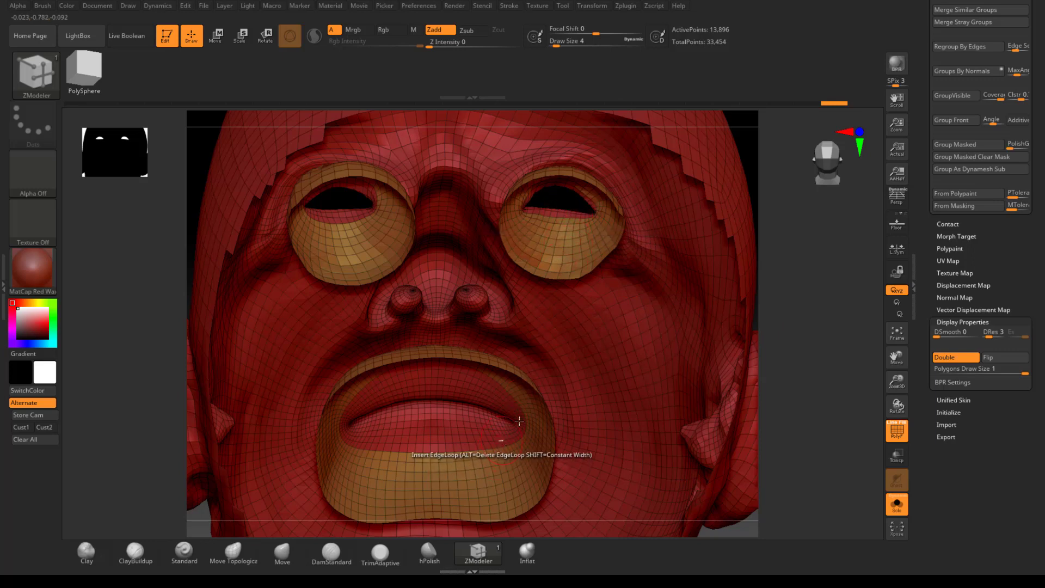
{"action": "key", "text": "ctrl+shift"}
{"action": "left_click", "coordinate": [572, 246], "text": "ctrl+shift"}
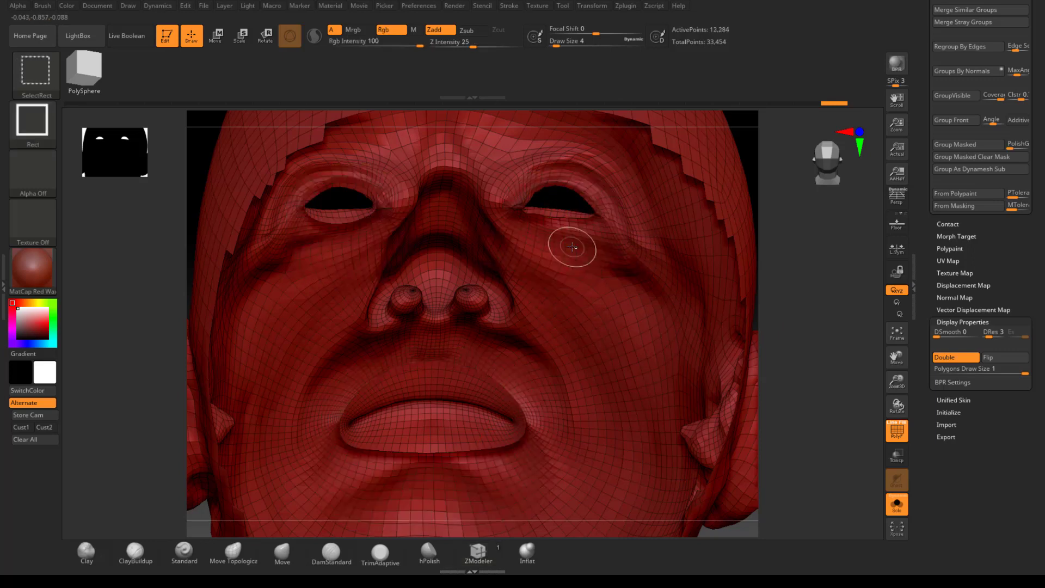
Invert the visibility, isolate the inner eye bags, assign them their own polygroup, and show the full head again.
{"action": "mouse_move", "coordinate": [771, 313]}
{"action": "right_mouse_down", "text": "ctrl"}
{"action": "mouse_move", "coordinate": [786, 378]}
{"action": "mouse_move", "coordinate": [732, 235]}
{"action": "right_mouse_up", "text": "ctrl"}
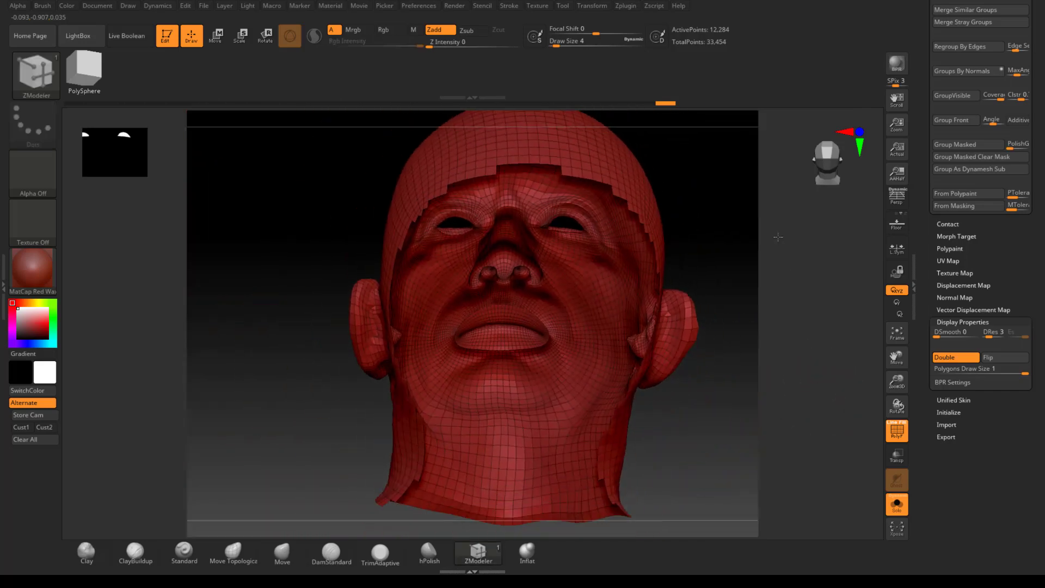
{"action": "left_click_drag", "start_coordinate": [731, 233], "coordinate": [736, 313], "text": "ctrl+shift"}
{"action": "mouse_move", "coordinate": [711, 252]}
{"action": "right_mouse_down"}
{"action": "mouse_move", "coordinate": [657, 250]}
{"action": "mouse_move", "coordinate": [643, 187]}
{"action": "right_mouse_up"}
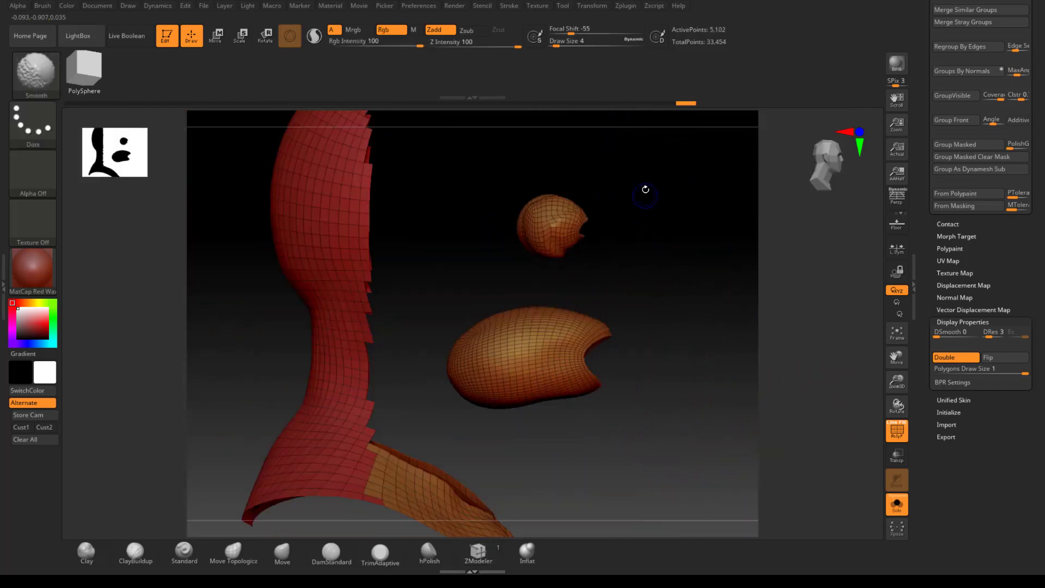
{"action": "mouse_move", "coordinate": [648, 161]}
{"action": "left_mouse_down", "text": "ctrl+shift"}
{"action": "mouse_move", "coordinate": [550, 250]}
{"action": "mouse_move", "coordinate": [495, 274]}
{"action": "left_mouse_up", "text": "ctrl+shift"}
{"action": "key", "text": "ctrl+w"}
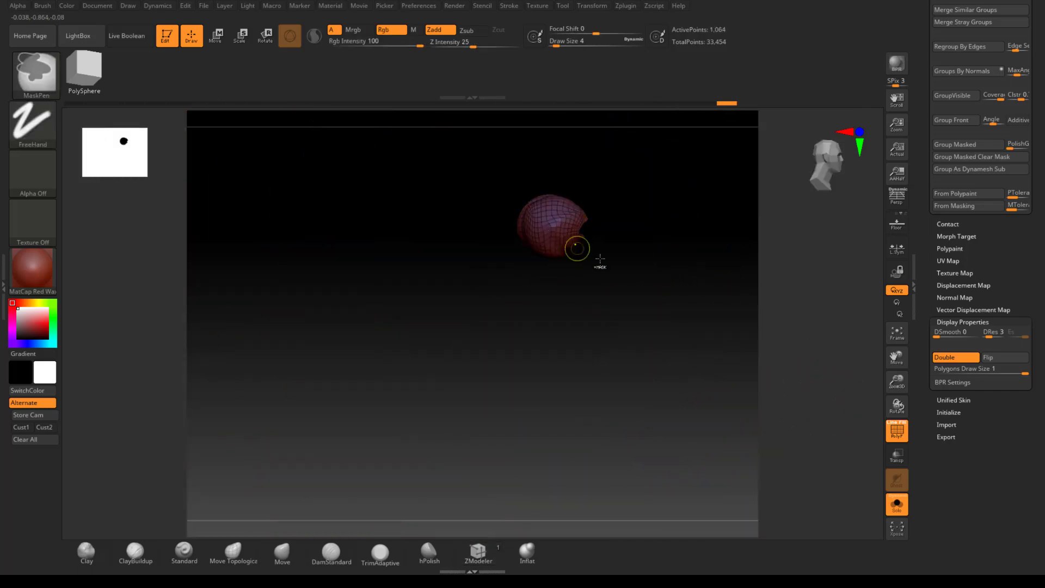
{"action": "left_click_drag", "start_coordinate": [660, 238], "coordinate": [669, 308], "text": "ctrl+alt+shift"}
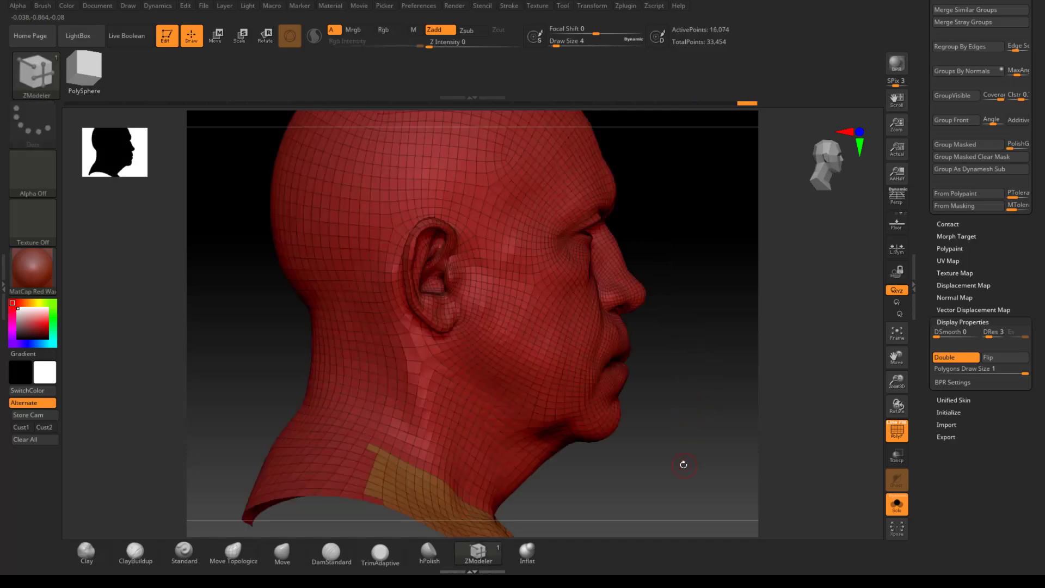
Isolate the polygroup shared by the mouth bag and neck patch, hide the neck patch, and give the mouth bag its own polygroup.
{"action": "right_click_drag", "start_coordinate": [684, 464], "coordinate": [665, 318], "text": "alt"}
{"action": "left_click_drag", "start_coordinate": [630, 331], "coordinate": [627, 385], "text": "ctrl+shift"}
{"action": "left_click", "coordinate": [614, 347], "text": "ctrl+shift"}
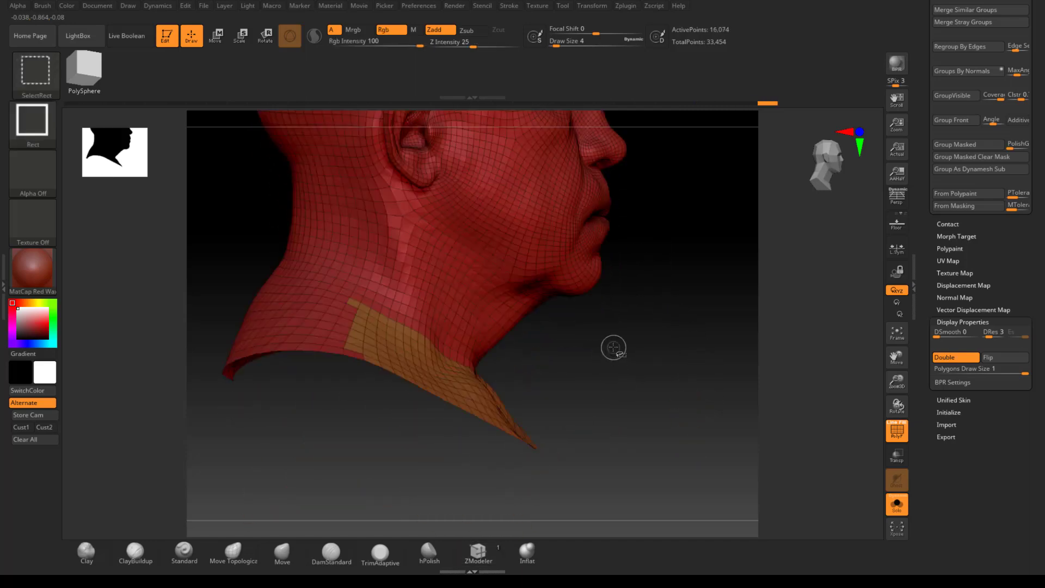
{"action": "left_click", "coordinate": [460, 405], "text": "ctrl+shift"}
{"action": "left_click_drag", "start_coordinate": [315, 271], "coordinate": [584, 499], "text": "ctrl+alt+shift"}
{"action": "key", "text": "b"}
{"action": "key", "text": "z"}
{"action": "key", "text": "m"}
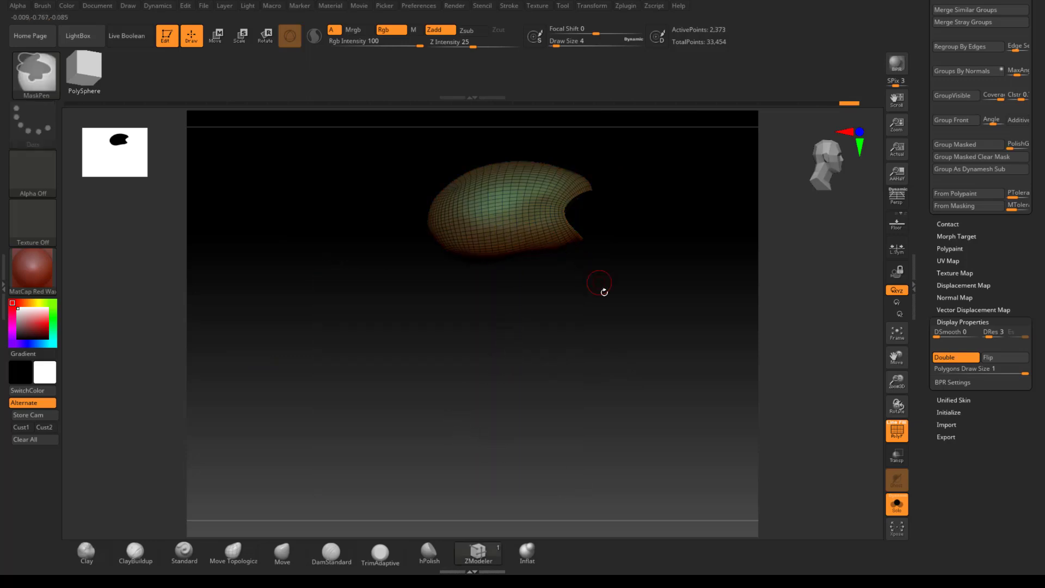
{"action": "mouse_move", "coordinate": [602, 292]}
{"action": "left_mouse_down"}
{"action": "mouse_move", "coordinate": [630, 303]}
{"action": "mouse_move", "coordinate": [581, 296]}
{"action": "mouse_move", "coordinate": [625, 303]}
{"action": "mouse_move", "coordinate": [600, 264]}
{"action": "left_mouse_up"}
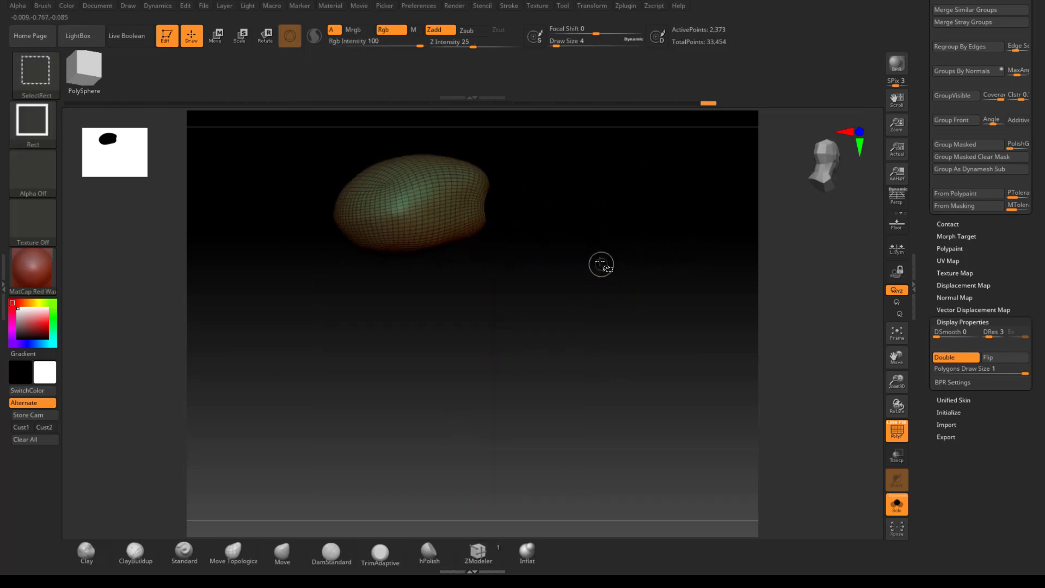
Invert the visibility to show the head without its mouth bag, and hide the back part of the head and neck.
{"action": "left_click", "coordinate": [600, 264], "text": "ctrl+shift"}
{"action": "left_click_drag", "start_coordinate": [612, 324], "coordinate": [627, 319]}
{"action": "left_click_drag", "start_coordinate": [539, 240], "coordinate": [573, 223], "text": "alt"}
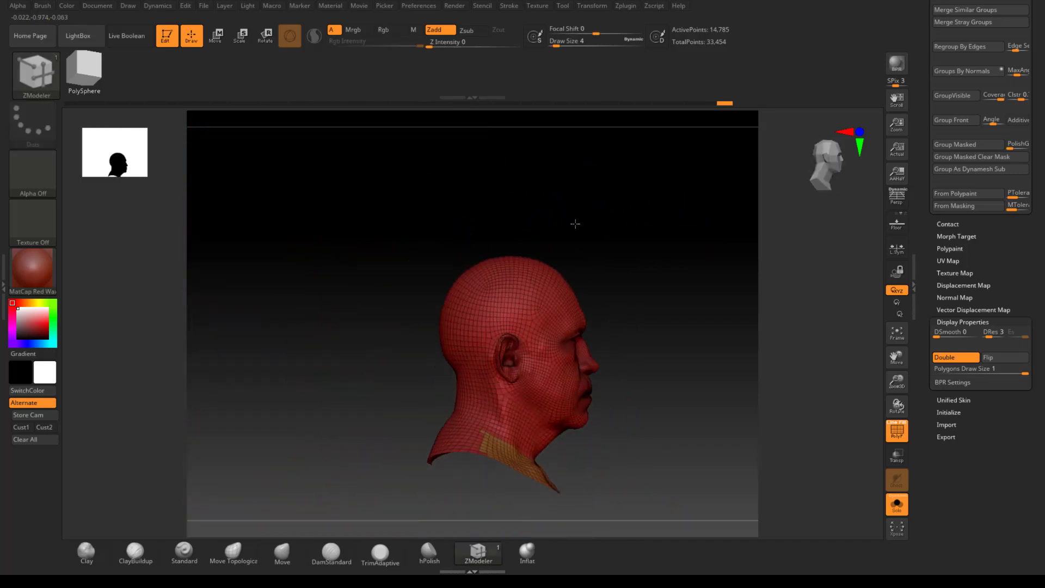
{"action": "left_click_drag", "start_coordinate": [380, 238], "coordinate": [490, 498], "text": "ctrl+shift"}
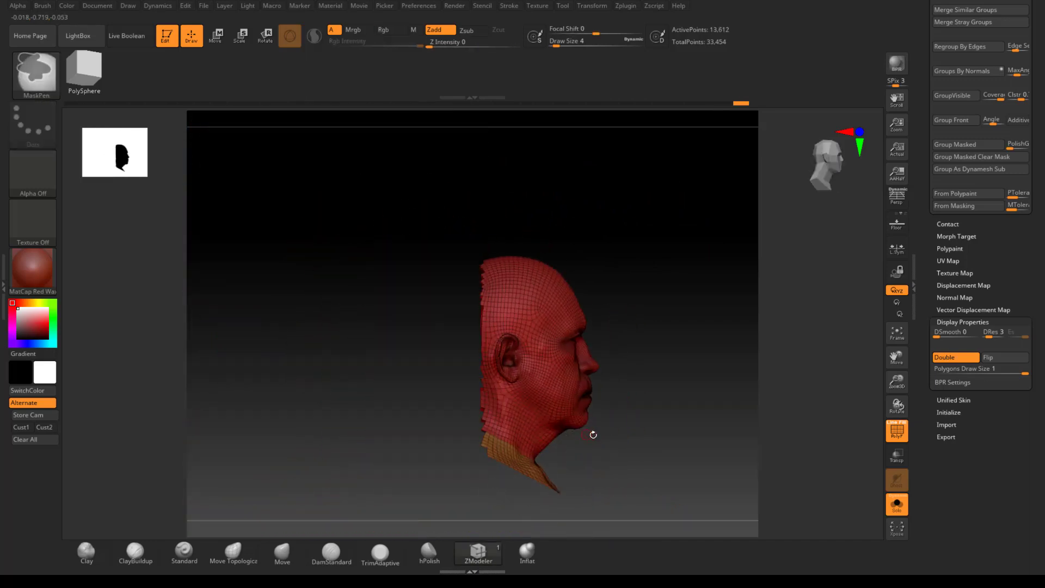
Undo the last polygroup border change around the inside of the mouth opening.
{"action": "left_click_drag", "start_coordinate": [590, 431], "coordinate": [595, 577]}
{"action": "left_click_drag", "start_coordinate": [562, 224], "coordinate": [736, 506], "text": "alt"}
{"action": "left_click_drag", "start_coordinate": [636, 286], "coordinate": [831, 472], "text": "alt"}
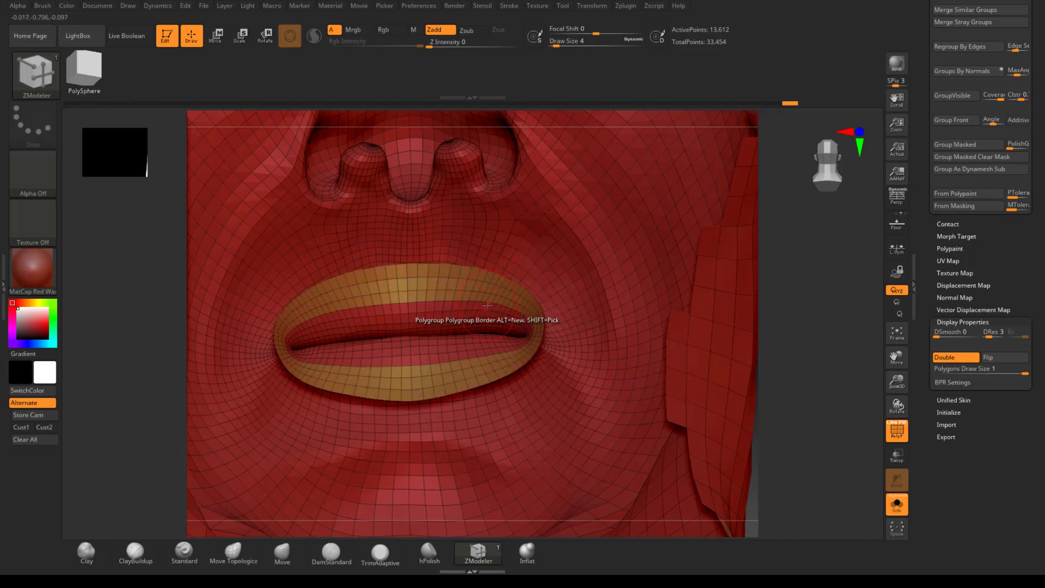
{"action": "key", "text": "ctrl+z"}
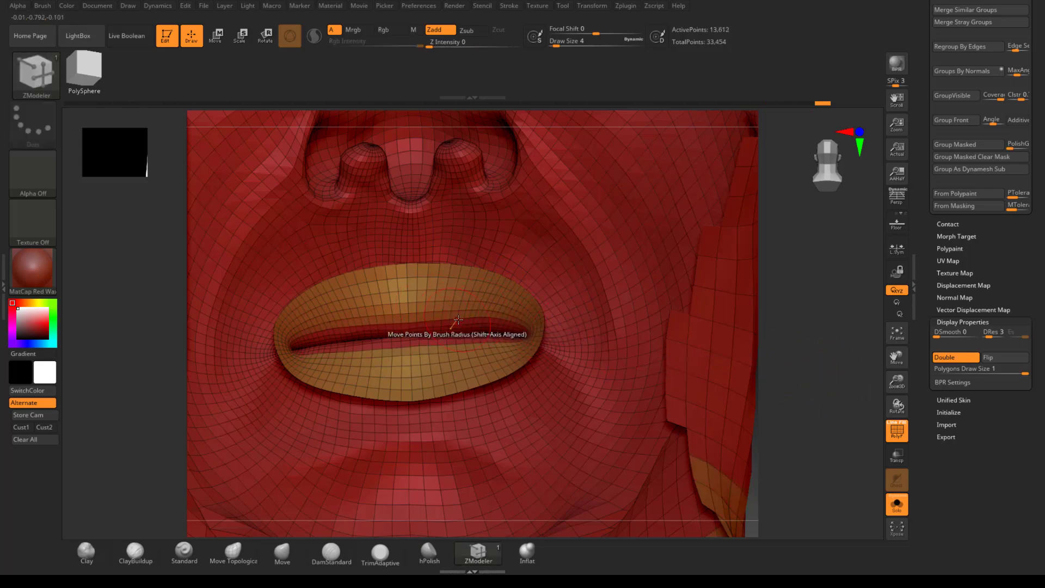
Invert the visibility to the mouth bag side, bring back the orange ring group, and hide the rings around the eyes.
{"action": "right_click_drag", "start_coordinate": [789, 351], "coordinate": [626, 324], "text": "ctrl"}
{"action": "left_click_drag", "start_coordinate": [626, 324], "coordinate": [597, 362], "text": "ctrl+shift"}
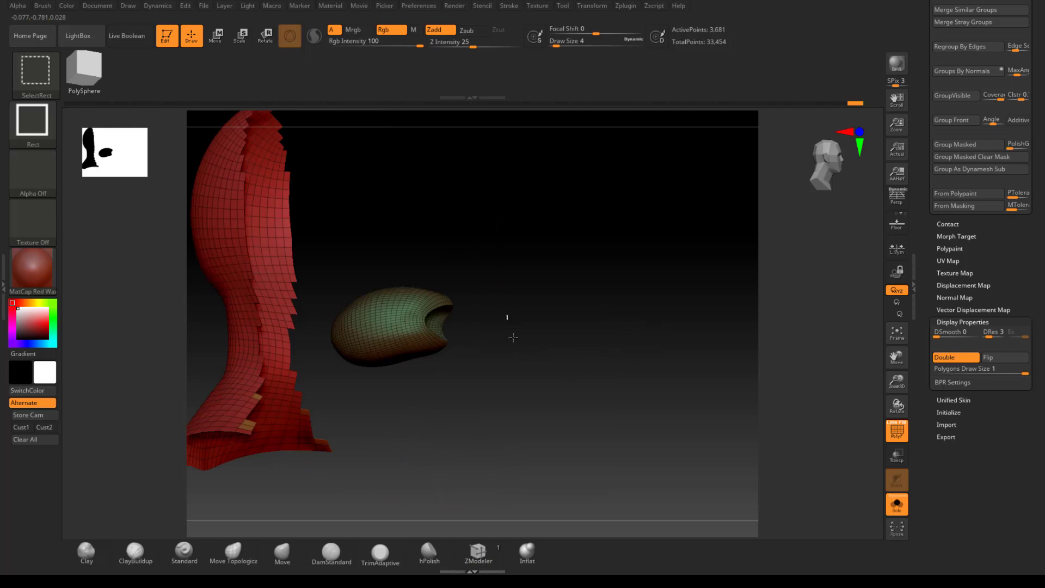
{"action": "left_click_drag", "start_coordinate": [513, 337], "coordinate": [500, 375], "text": "ctrl+shift"}
{"action": "left_click", "coordinate": [347, 406], "text": "ctrl+shift"}
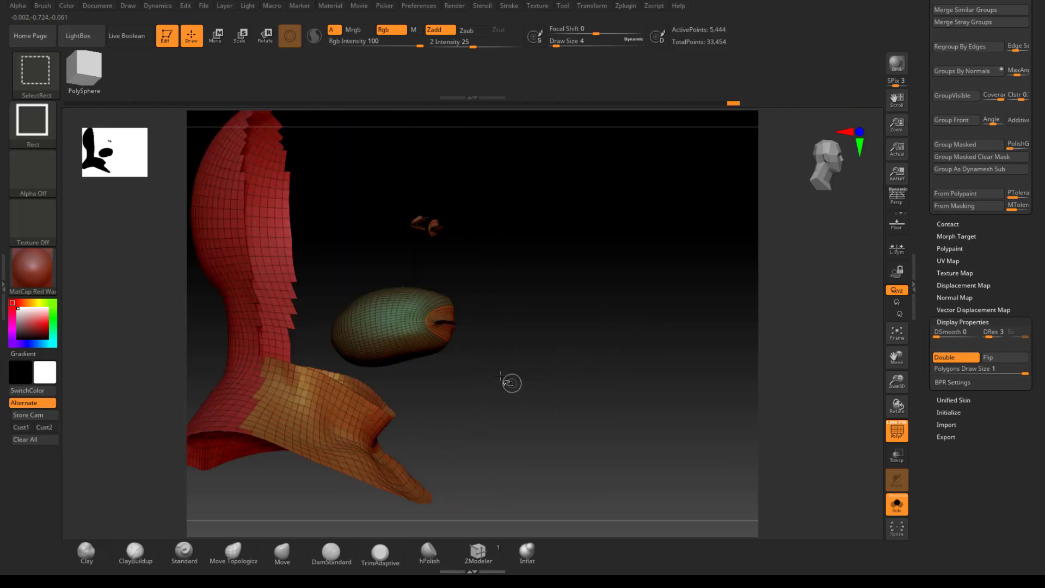
{"action": "left_click_drag", "start_coordinate": [395, 191], "coordinate": [456, 258], "text": "ctrl+alt+shift"}
Hide the back of the head and the neck patch, and give the mouth bag with its inner lip rings one polygroup.
{"action": "mouse_move", "coordinate": [509, 322]}
{"action": "left_mouse_down"}
{"action": "mouse_move", "coordinate": [501, 292]}
{"action": "mouse_move", "coordinate": [539, 413]}
{"action": "mouse_move", "coordinate": [471, 373]}
{"action": "mouse_move", "coordinate": [635, 433]}
{"action": "mouse_move", "coordinate": [637, 401]}
{"action": "left_mouse_up"}
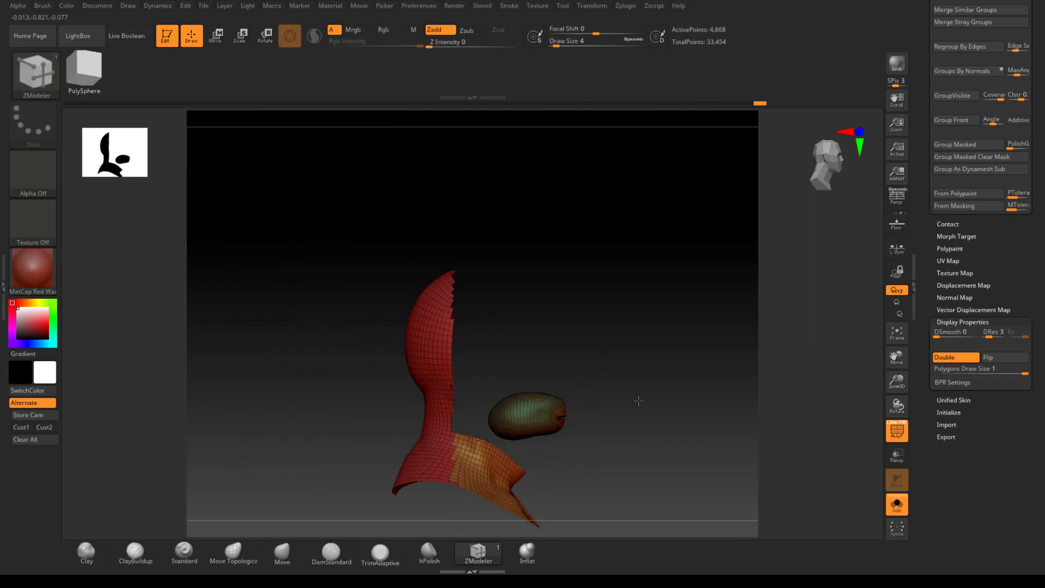
{"action": "left_click_drag", "start_coordinate": [360, 231], "coordinate": [469, 519], "text": "ctrl+alt+shift"}
{"action": "left_click_drag", "start_coordinate": [578, 500], "coordinate": [488, 365], "text": "alt"}
{"action": "key", "text": "ctrl+w"}
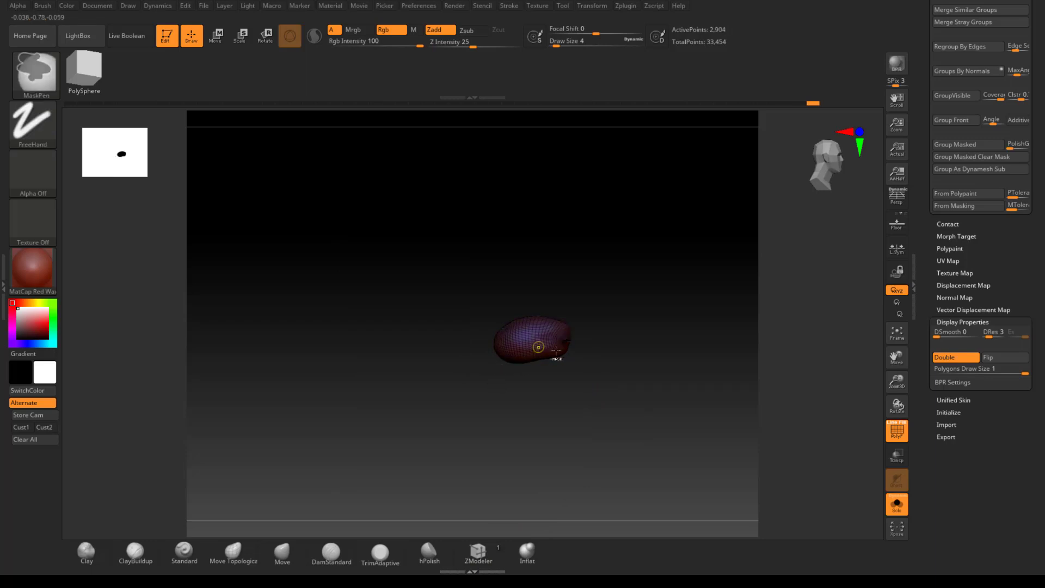
Show the head, exclude the eye bags and mouth bag from view, and give the remaining head and neck a single polygroup.
{"action": "left_click_drag", "start_coordinate": [617, 356], "coordinate": [675, 345], "text": "alt"}
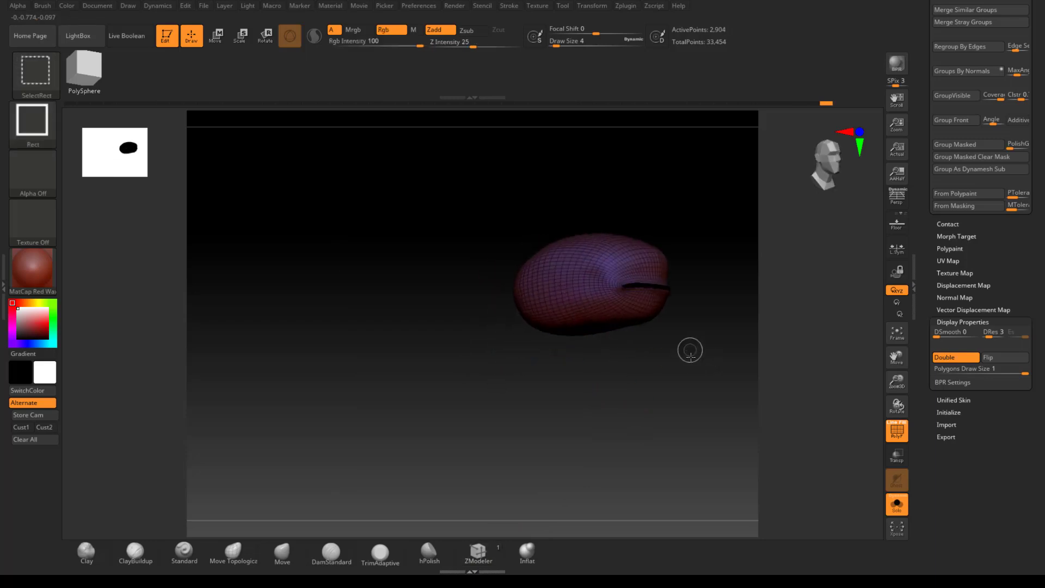
{"action": "left_click", "coordinate": [691, 350], "text": "ctrl+shift"}
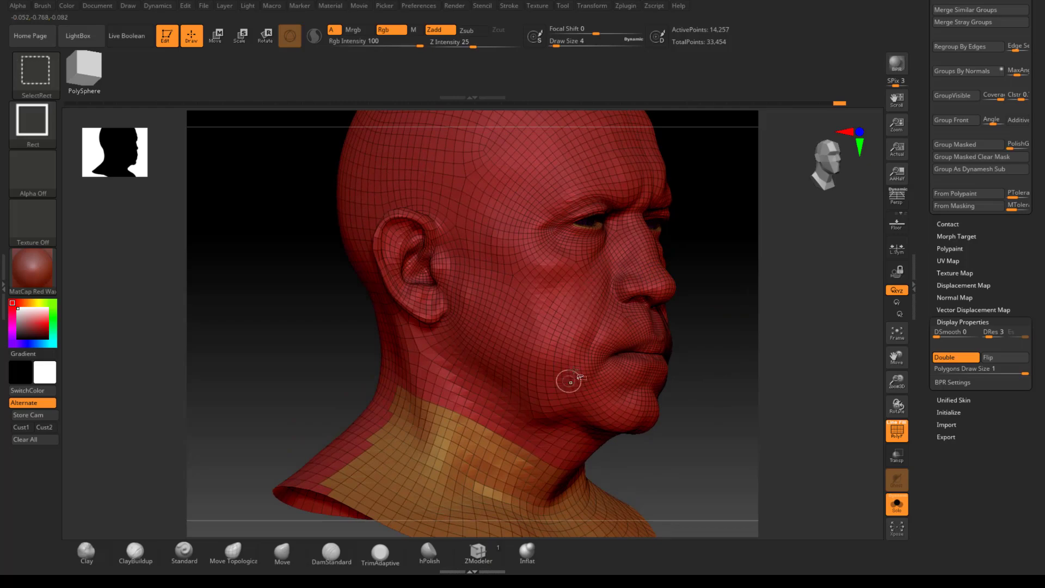
{"action": "left_click_drag", "start_coordinate": [712, 254], "coordinate": [707, 261], "text": "ctrl+shift"}
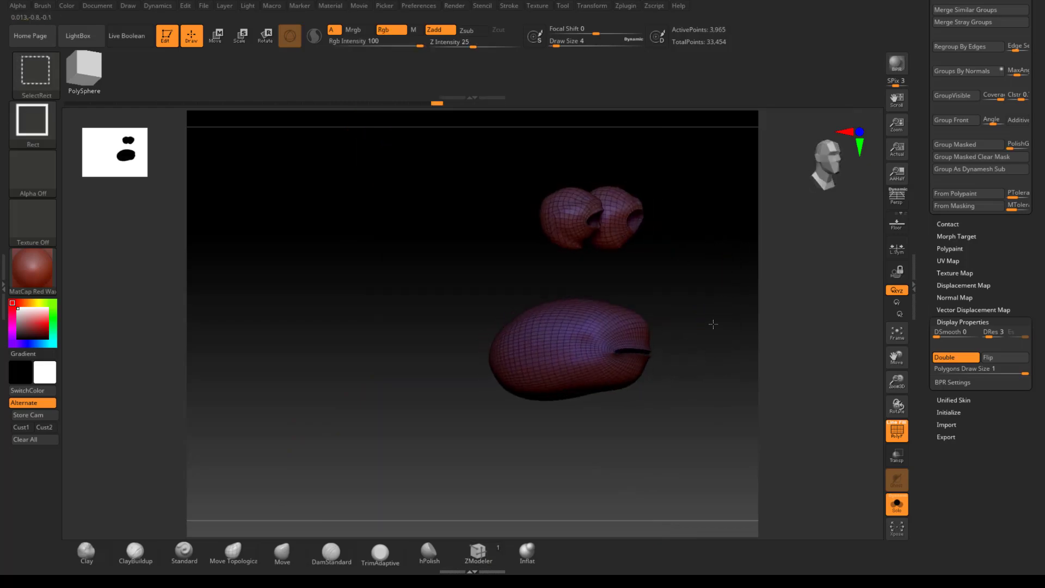
{"action": "left_click_drag", "start_coordinate": [711, 325], "coordinate": [697, 387], "text": "ctrl+shift"}
{"action": "key", "text": "ctrl+w"}
{"action": "right_click_drag", "start_coordinate": [735, 342], "coordinate": [653, 357]}
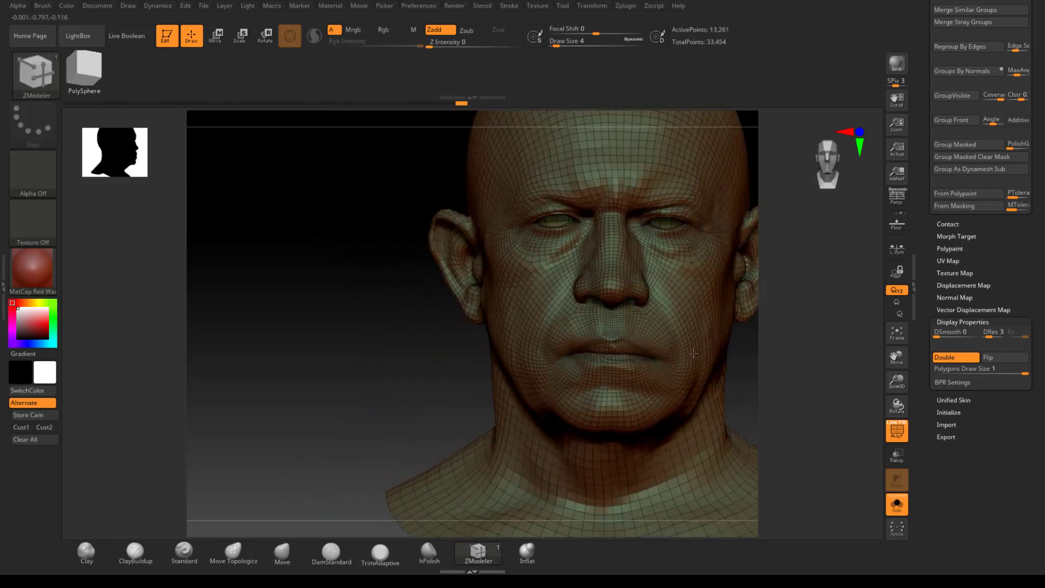
{"action": "right_click_drag", "start_coordinate": [793, 364], "coordinate": [775, 309], "text": "ctrl"}
{"action": "right_click_drag", "start_coordinate": [698, 287], "coordinate": [801, 366]}
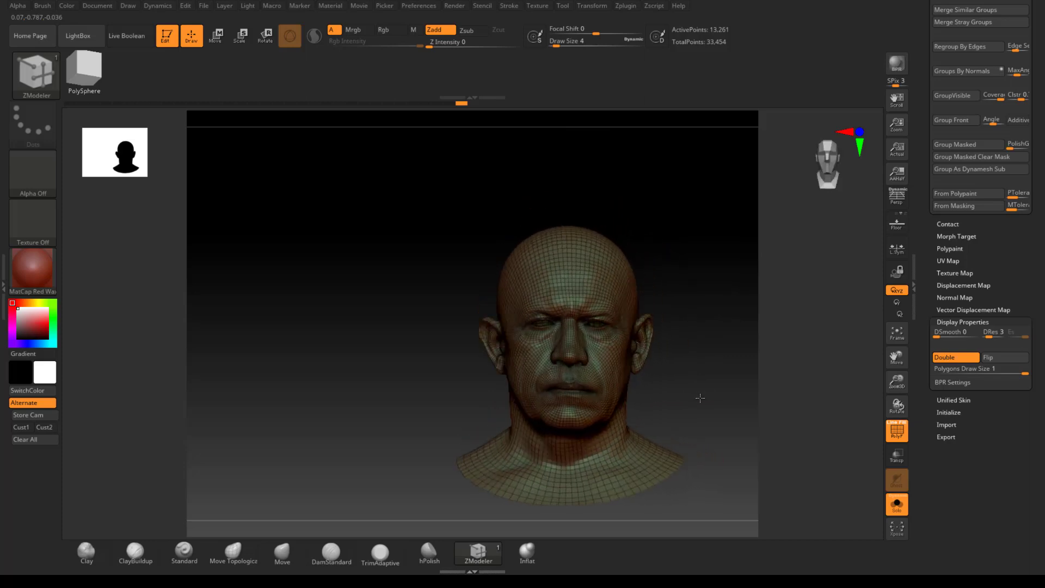
{"action": "right_click_drag", "start_coordinate": [701, 278], "coordinate": [639, 285], "text": "alt"}
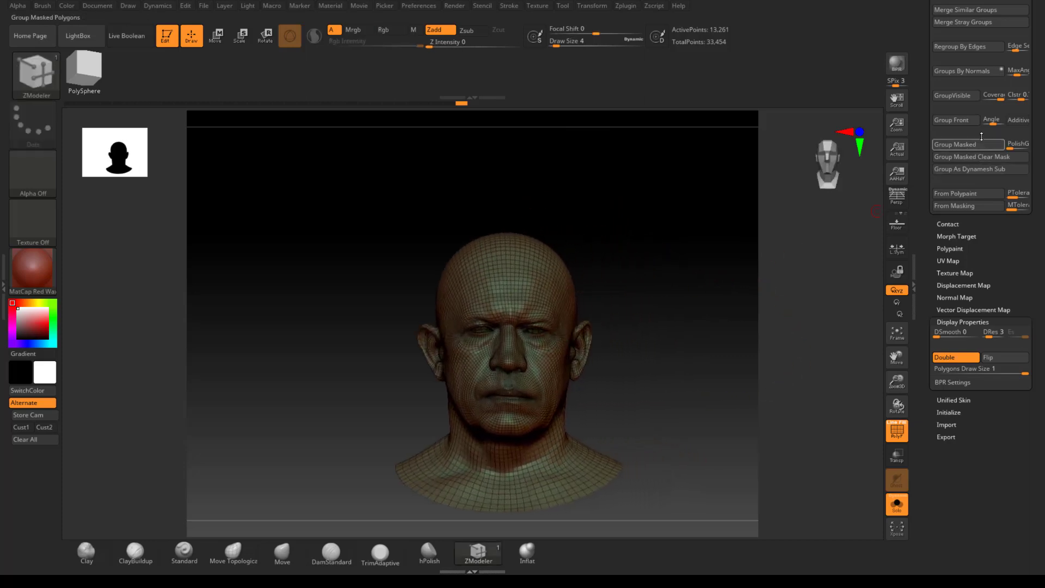
Check the body subtool 01, reselect the head scan XYZ_headEyesOpen_GEO, and turn Solo off to show both meshes together.
{"action": "left_click_drag", "start_coordinate": [927, 59], "coordinate": [923, 239]}
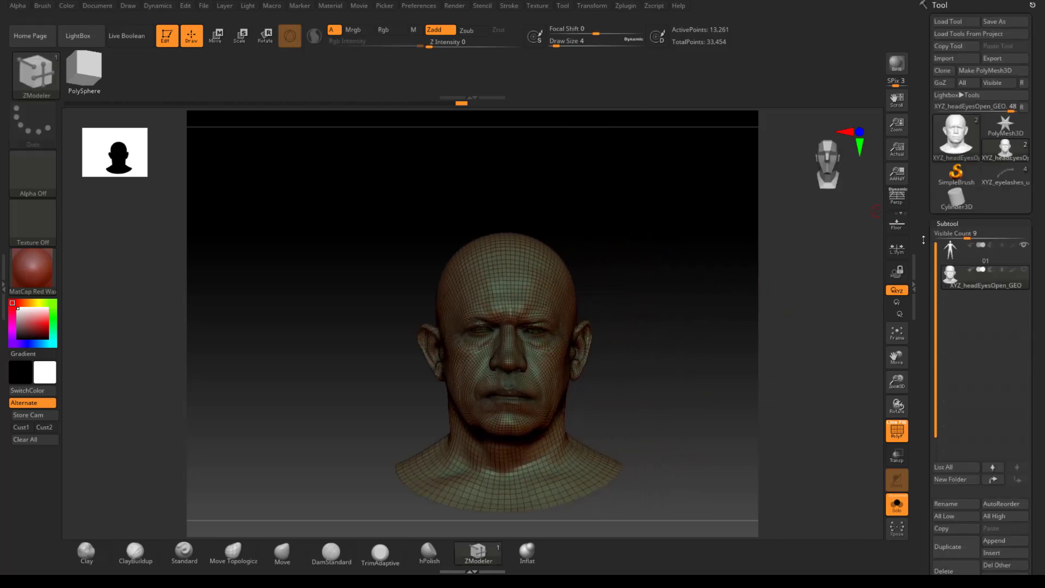
{"action": "left_click", "coordinate": [947, 261]}
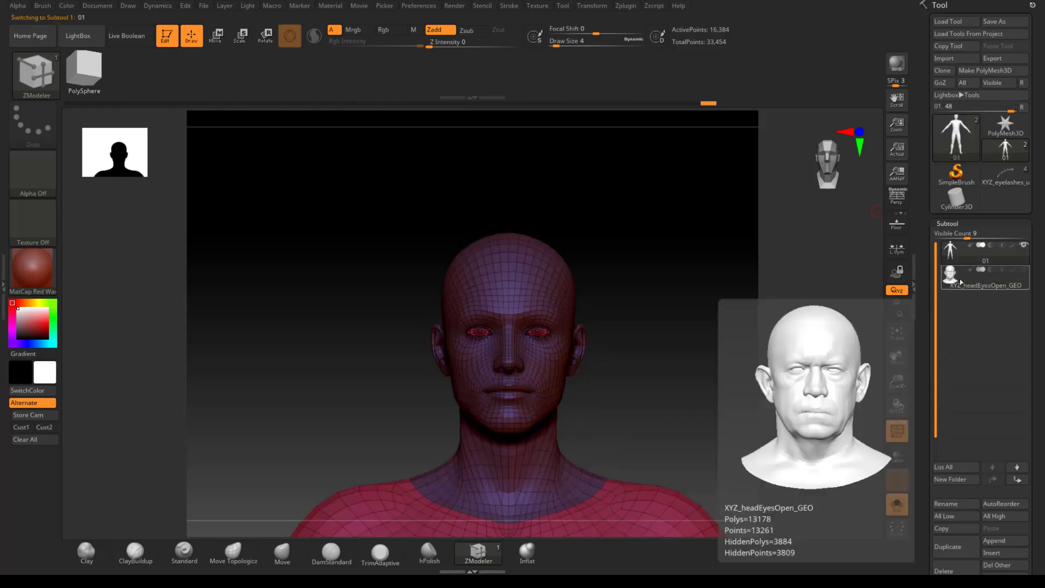
{"action": "left_click", "coordinate": [961, 282]}
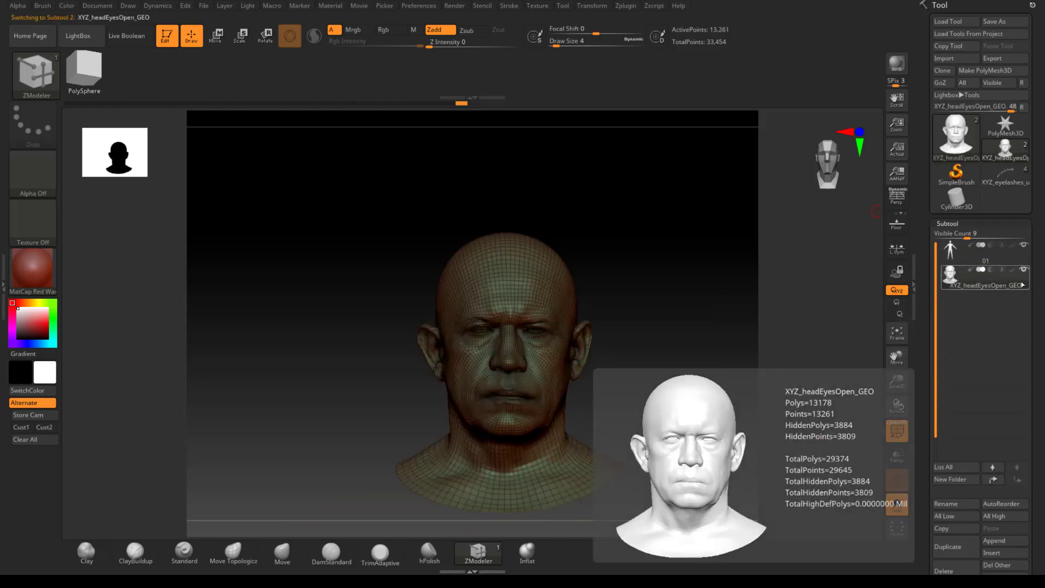
{"action": "left_click", "coordinate": [896, 503]}
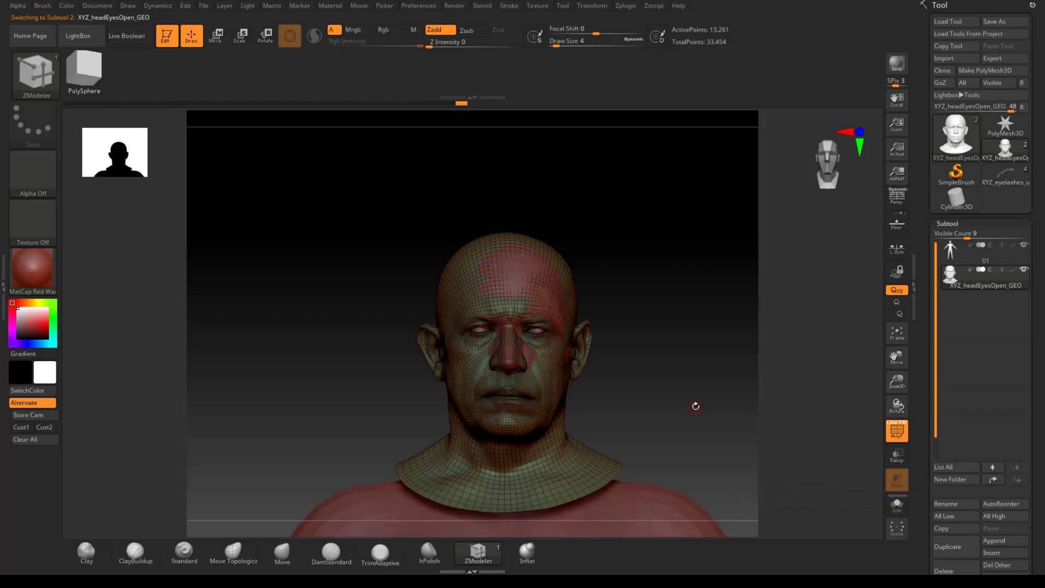
With the Move brush, pull the outer edges of the scan's neck base down toward the body's shoulders.
{"action": "left_click_drag", "start_coordinate": [695, 406], "coordinate": [754, 333], "text": "alt"}
{"action": "left_click_drag", "start_coordinate": [660, 336], "coordinate": [720, 266]}
{"action": "left_click", "coordinate": [268, 553]}
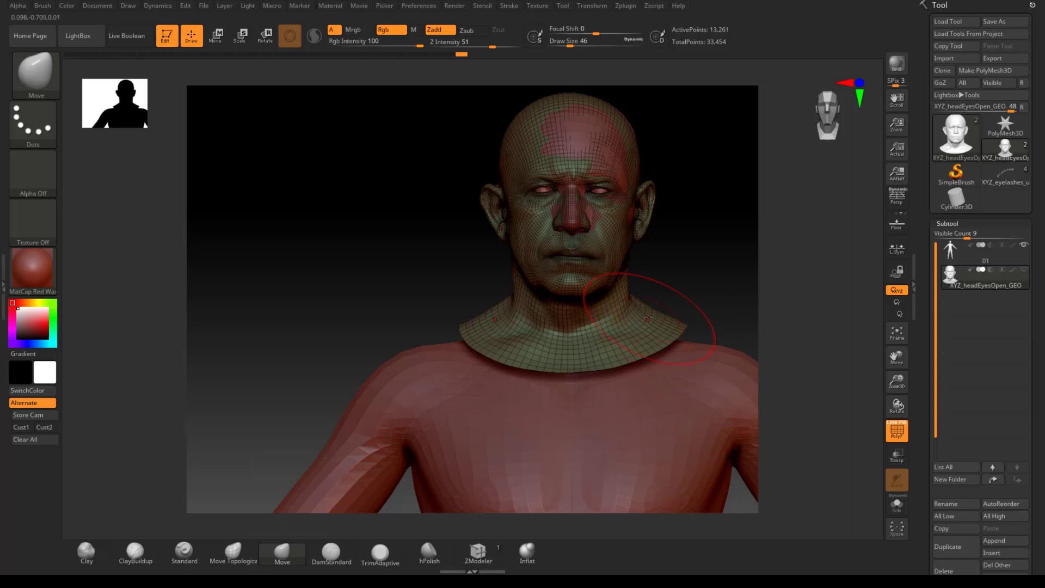
{"action": "left_click_drag", "start_coordinate": [652, 315], "coordinate": [646, 332]}
{"action": "left_click_drag", "start_coordinate": [682, 326], "coordinate": [677, 351]}
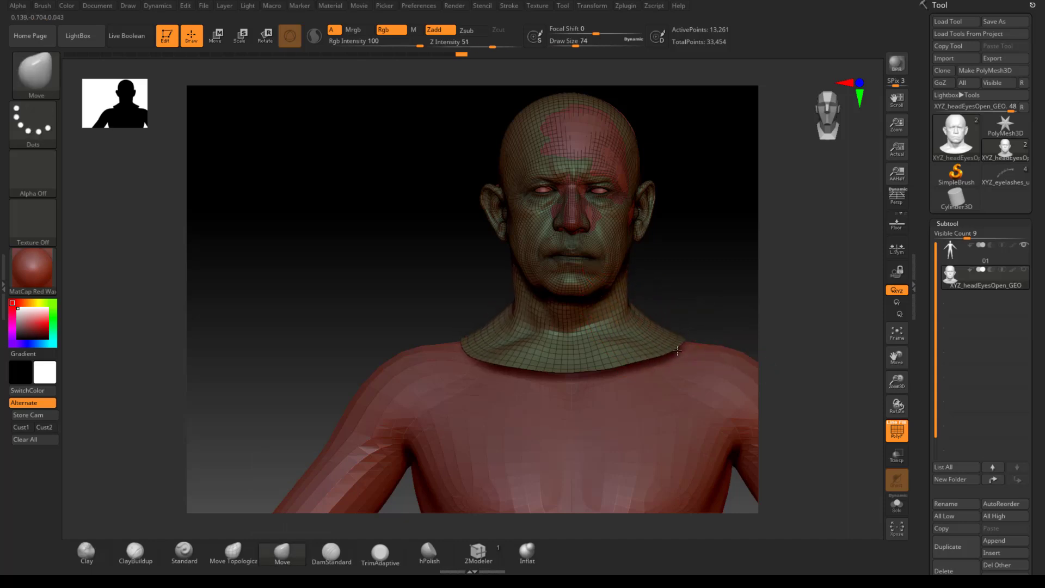
Shape the back and front of the scan's neck base from the side with the Move brush to follow the body.
{"action": "left_click_drag", "start_coordinate": [739, 314], "coordinate": [735, 377]}
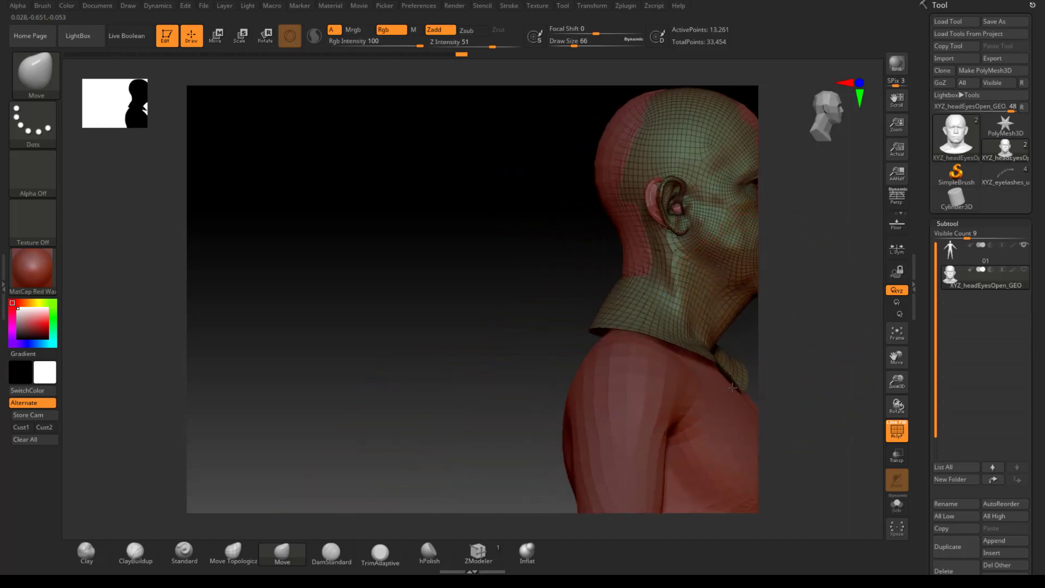
{"action": "mouse_move", "coordinate": [596, 322]}
{"action": "left_mouse_down"}
{"action": "mouse_move", "coordinate": [621, 346]}
{"action": "mouse_move", "coordinate": [686, 322]}
{"action": "mouse_move", "coordinate": [629, 348]}
{"action": "mouse_move", "coordinate": [716, 303]}
{"action": "left_mouse_up"}
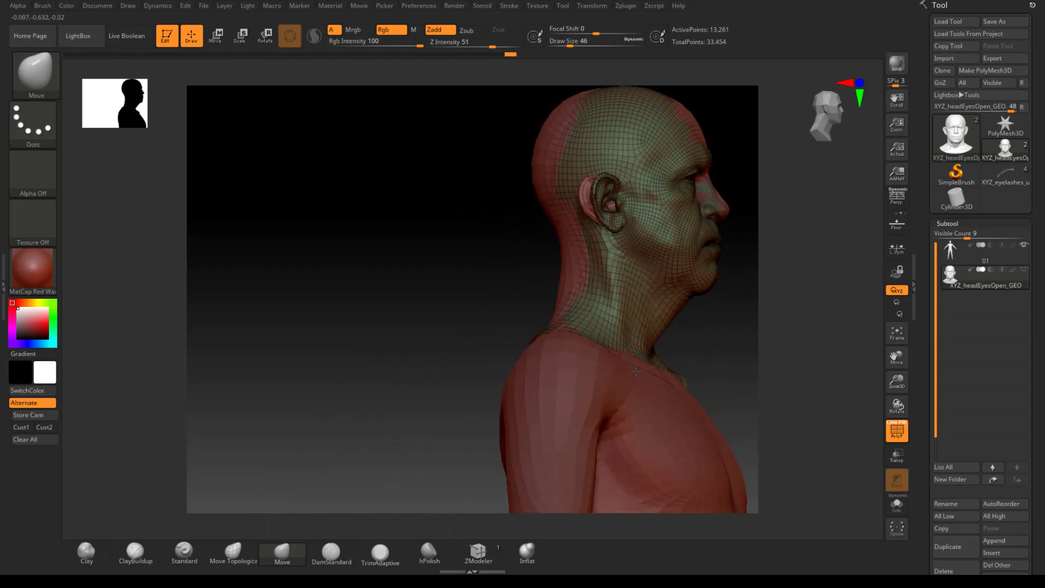
{"action": "left_click_drag", "start_coordinate": [682, 387], "coordinate": [736, 340]}
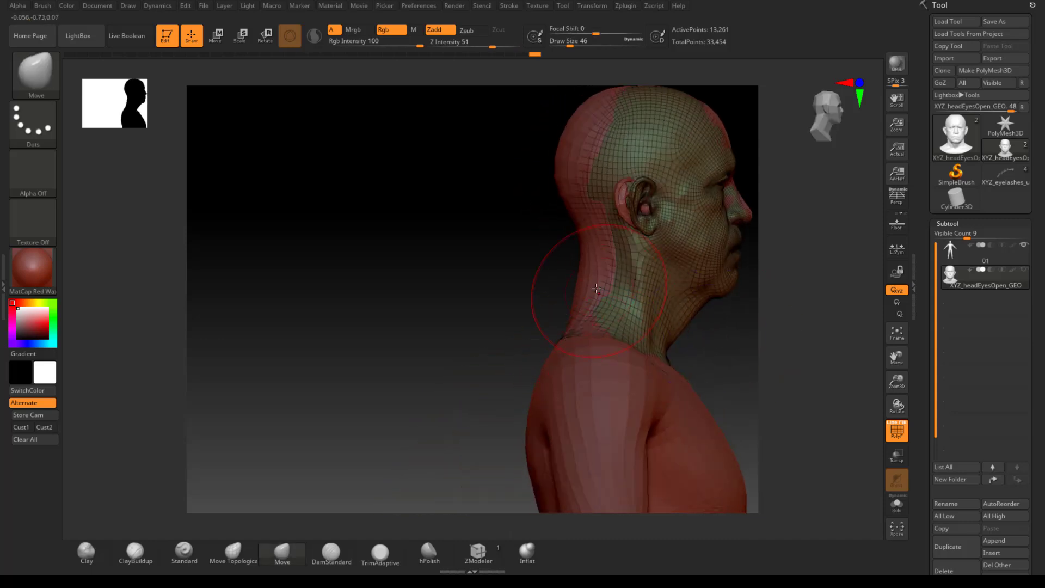
{"action": "left_click_drag", "start_coordinate": [729, 368], "coordinate": [688, 278]}
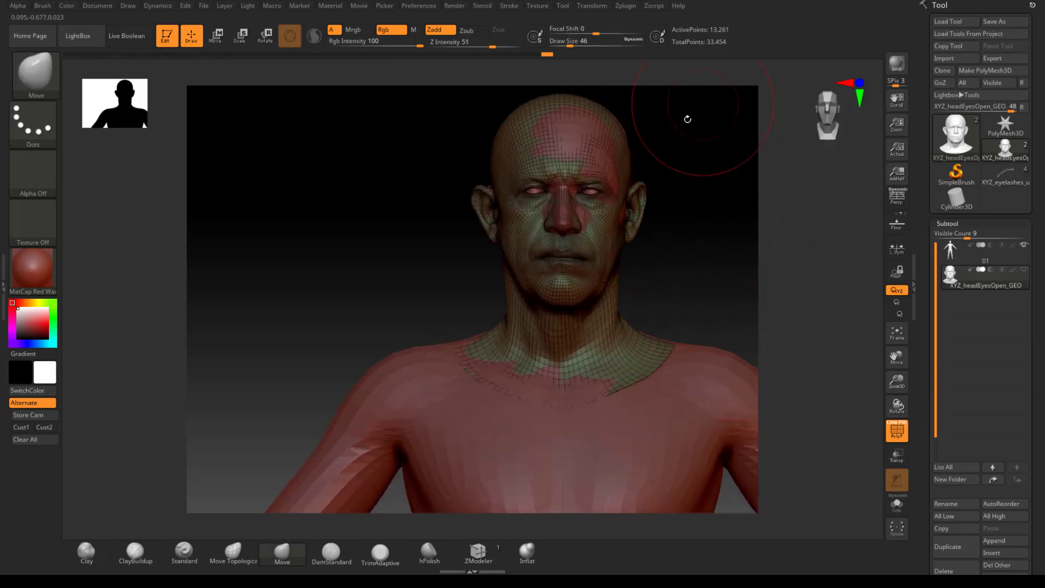
Mask the scan's neck base around the front and back, and invert the mask to protect the head.
{"action": "mouse_move", "coordinate": [477, 367]}
{"action": "left_mouse_down", "text": "ctrl"}
{"action": "mouse_move", "coordinate": [522, 376]}
{"action": "mouse_move", "coordinate": [545, 359]}
{"action": "mouse_move", "coordinate": [454, 330]}
{"action": "mouse_move", "coordinate": [669, 333]}
{"action": "left_mouse_up", "text": "ctrl"}
{"action": "left_click_drag", "start_coordinate": [499, 333], "coordinate": [405, 324], "text": "ctrl"}
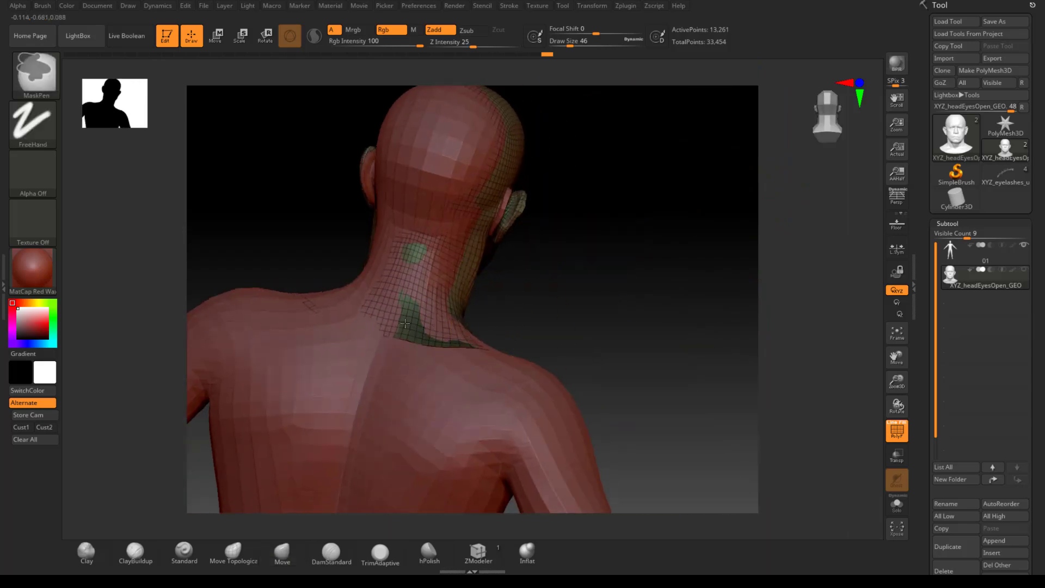
{"action": "left_click_drag", "start_coordinate": [513, 338], "coordinate": [667, 250]}
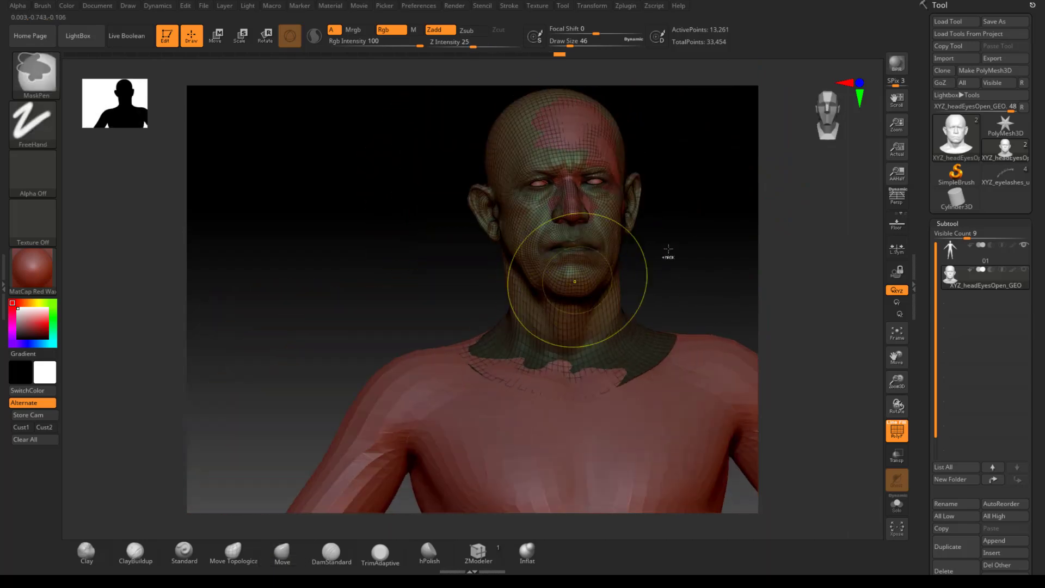
{"action": "key", "text": "ctrl"}
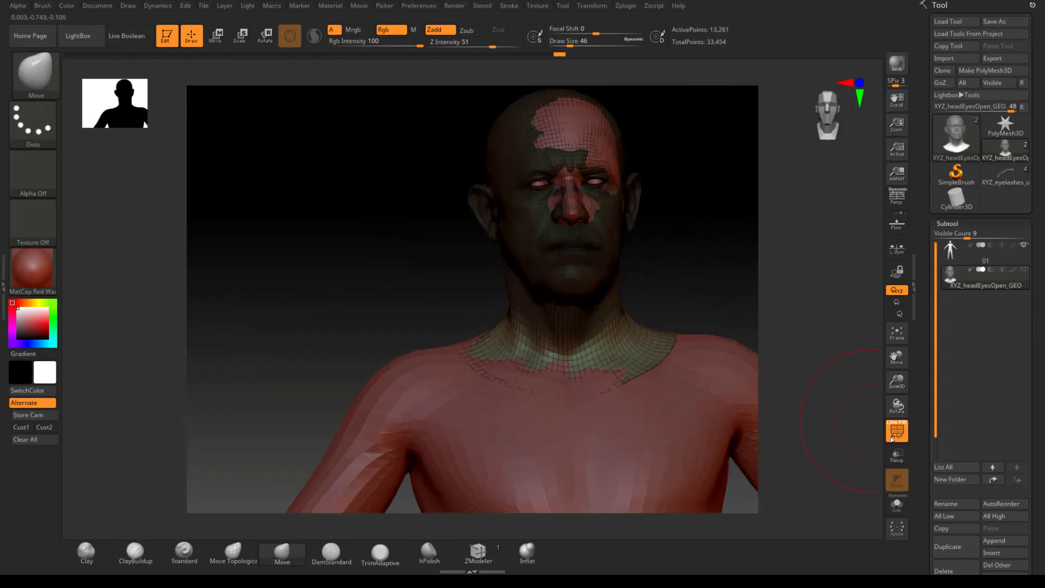
Project the unmasked neck base onto the body with ProjectAll and clear the mask.
{"action": "scroll", "coordinate": [936, 507], "scroll_direction": "down", "scroll_amount": 3}
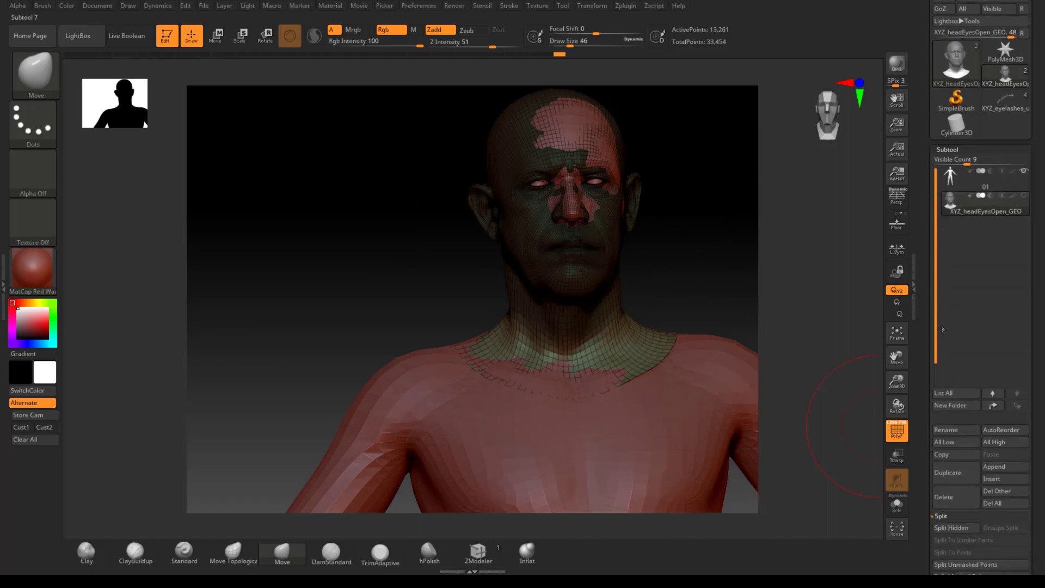
{"action": "scroll", "coordinate": [922, 439], "scroll_direction": "down", "scroll_amount": 8}
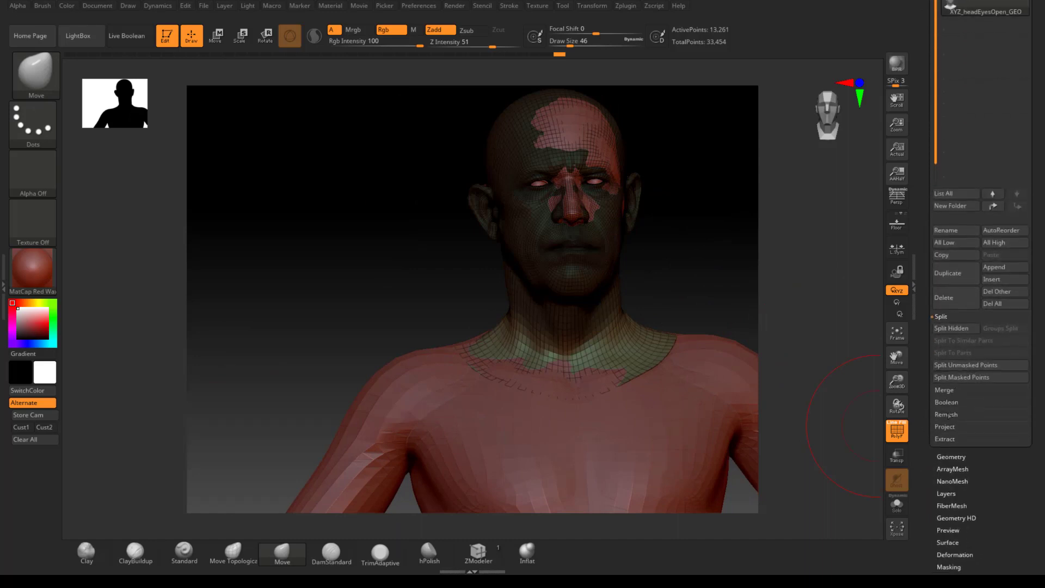
{"action": "left_click", "coordinate": [950, 428]}
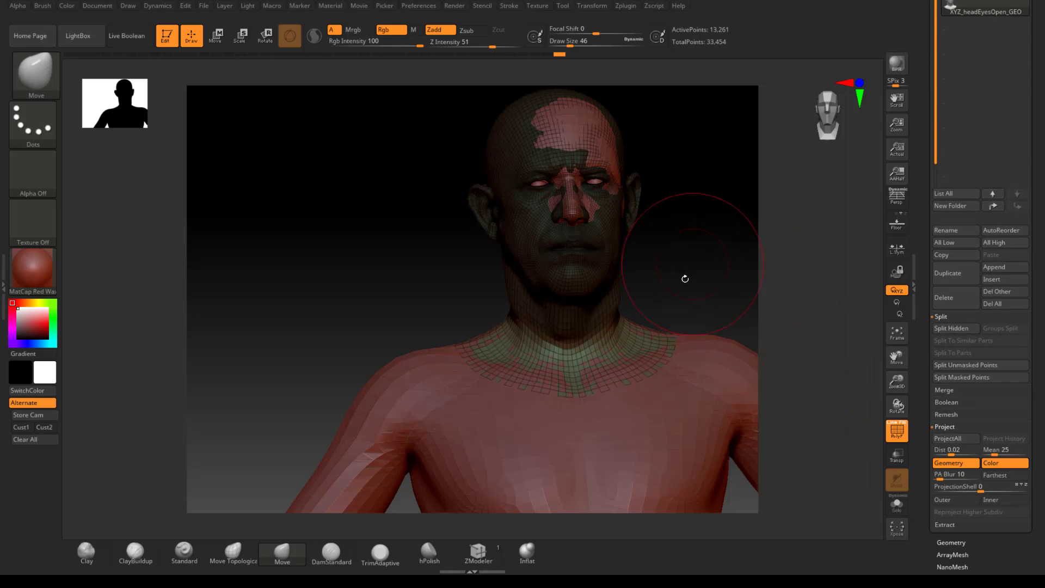
{"action": "mouse_move", "coordinate": [706, 294]}
{"action": "left_mouse_down"}
{"action": "mouse_move", "coordinate": [694, 294]}
{"action": "mouse_move", "coordinate": [700, 284]}
{"action": "left_mouse_up"}
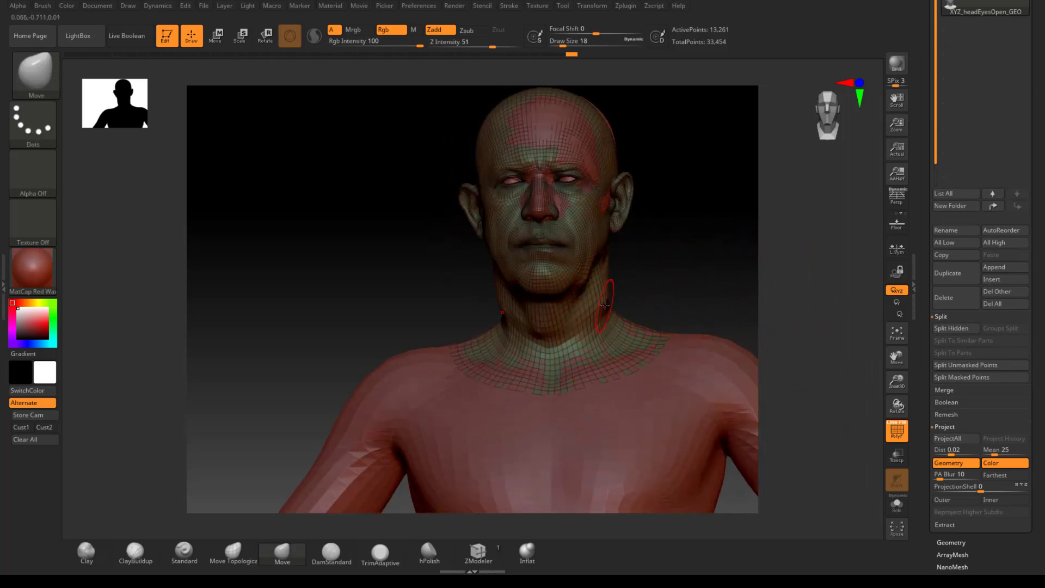
Smooth and refine the sides of the scan's neck with the brush at draw size 18.
{"action": "key", "text": "shift"}
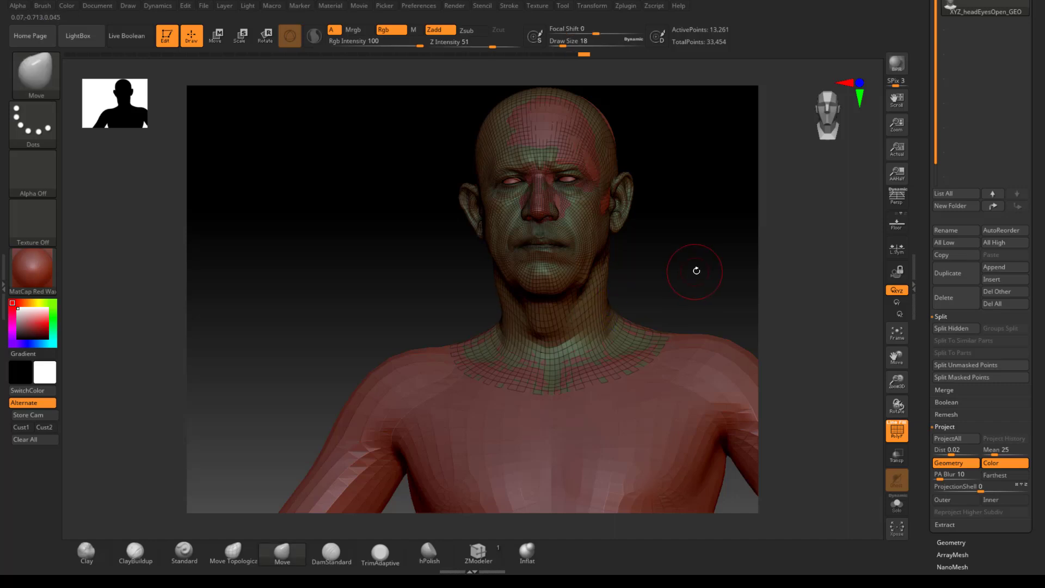
{"action": "left_click_drag", "start_coordinate": [695, 270], "coordinate": [565, 270]}
{"action": "key", "text": "shift"}
{"action": "mouse_move", "coordinate": [704, 270]}
{"action": "left_mouse_down"}
{"action": "mouse_move", "coordinate": [781, 268]}
{"action": "mouse_move", "coordinate": [821, 308]}
{"action": "left_mouse_up"}
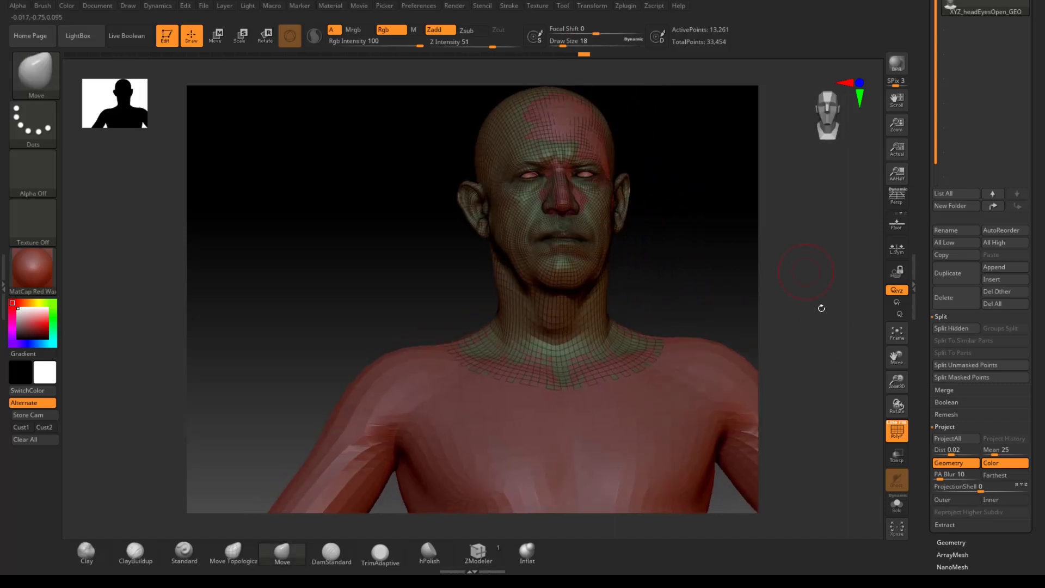
Isolate the head scan, examine its neck profile from the side and front, and show the body again.
{"action": "left_click", "coordinate": [902, 514]}
{"action": "left_click_drag", "start_coordinate": [693, 272], "coordinate": [590, 269]}
{"action": "left_click_drag", "start_coordinate": [728, 267], "coordinate": [672, 314]}
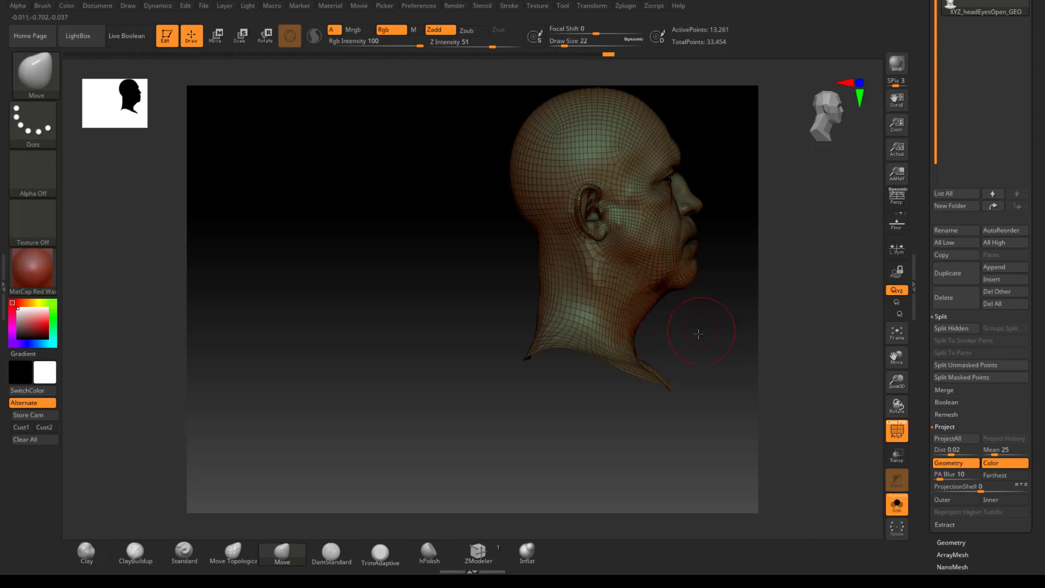
{"action": "left_click_drag", "start_coordinate": [698, 333], "coordinate": [673, 273]}
{"action": "left_click", "coordinate": [898, 501]}
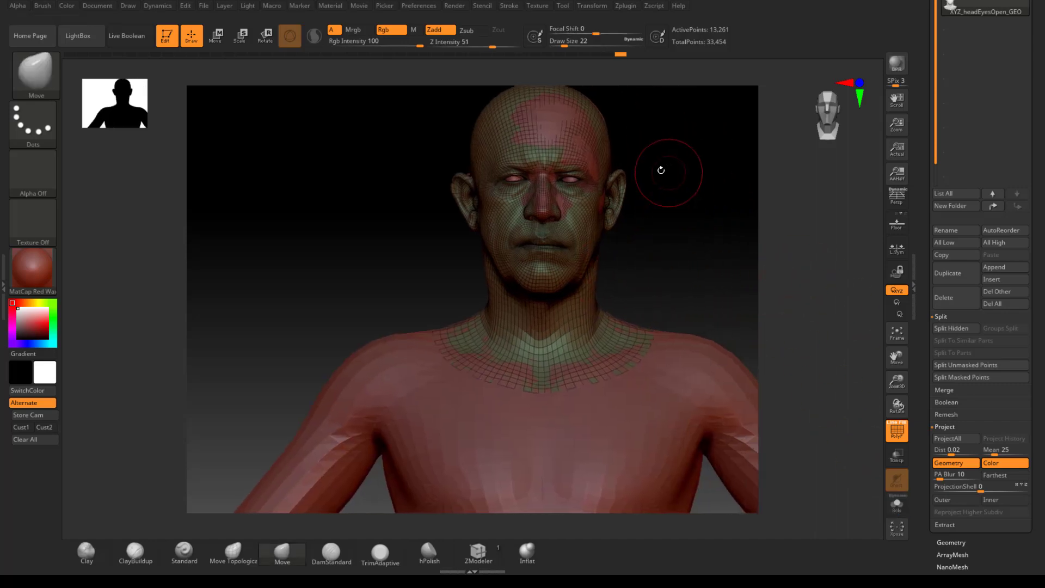
Save the current tool with the fitted head scan and body under the file name 02.
{"action": "mouse_move", "coordinate": [699, 231]}
{"action": "left_mouse_down"}
{"action": "mouse_move", "coordinate": [679, 224]}
{"action": "mouse_move", "coordinate": [695, 229]}
{"action": "mouse_move", "coordinate": [740, 180]}
{"action": "mouse_move", "coordinate": [702, 238]}
{"action": "mouse_move", "coordinate": [708, 253]}
{"action": "left_mouse_up"}
{"action": "left_click_drag", "start_coordinate": [923, 82], "coordinate": [924, 356]}
{"action": "left_click", "coordinate": [1004, 21]}
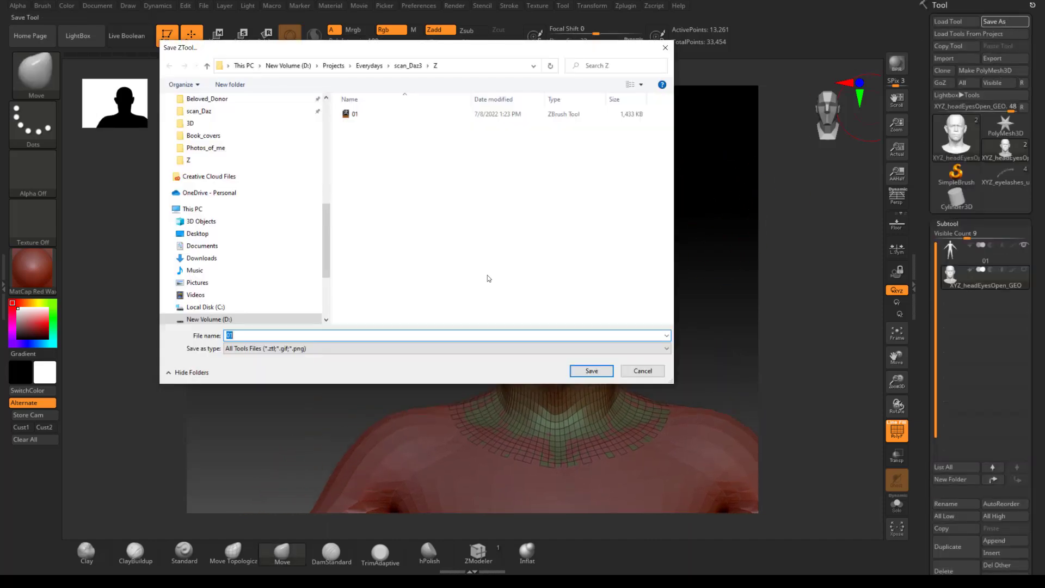
{"action": "type", "text": "0"}
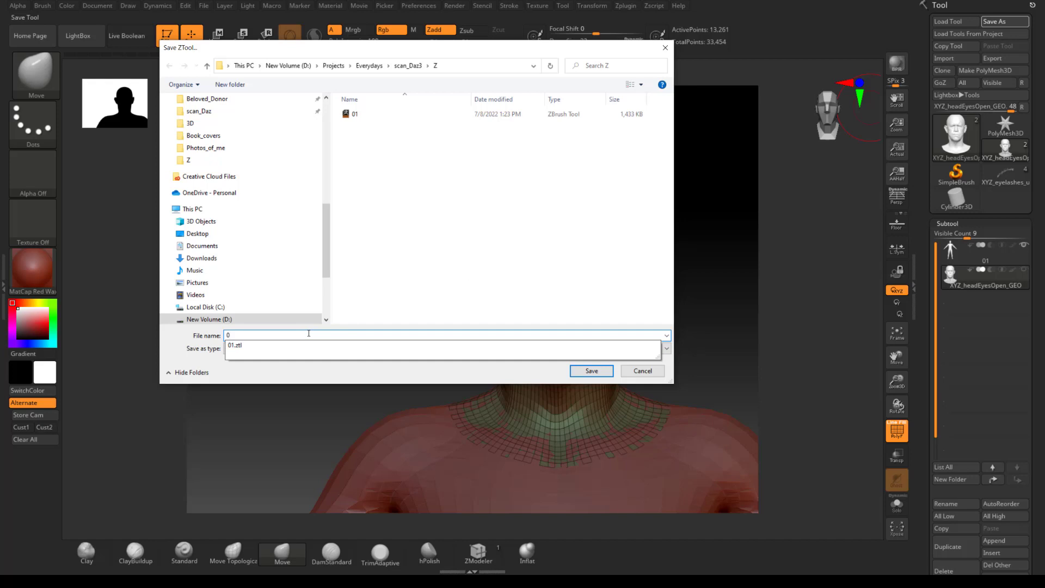
{"action": "type", "text": "2"}
{"action": "key", "text": "Return"}
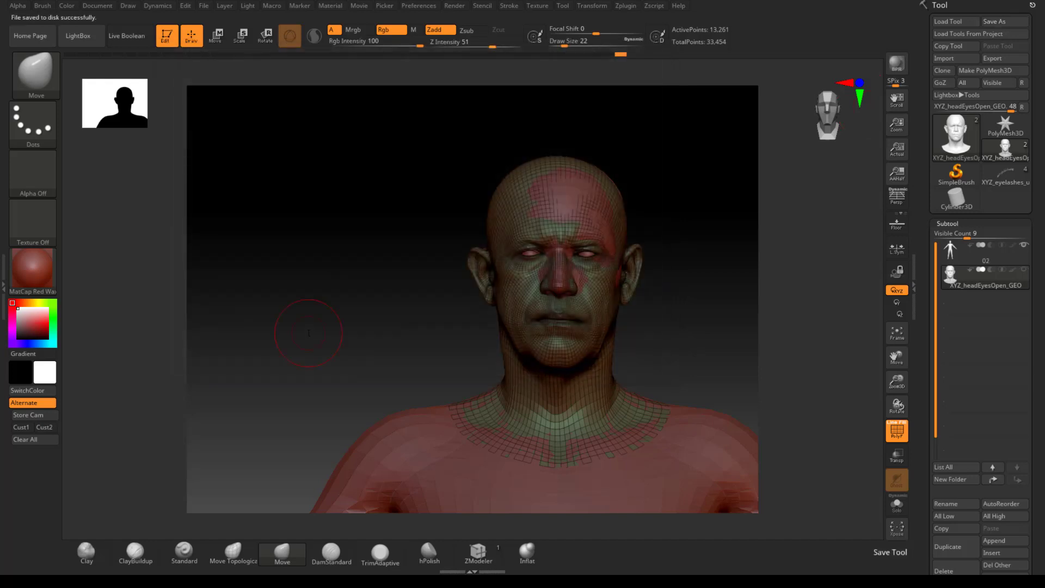
Make the body mesh the active subtool and turn off its polyframe display.
{"action": "left_click_drag", "start_coordinate": [719, 268], "coordinate": [701, 245], "text": "alt"}
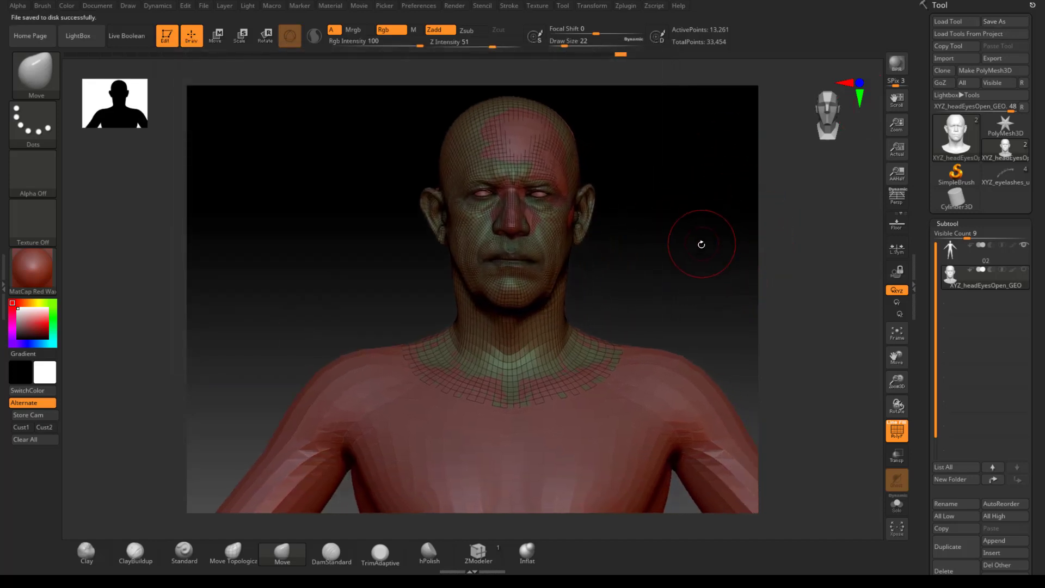
{"action": "left_click_drag", "start_coordinate": [706, 283], "coordinate": [677, 287], "text": "alt"}
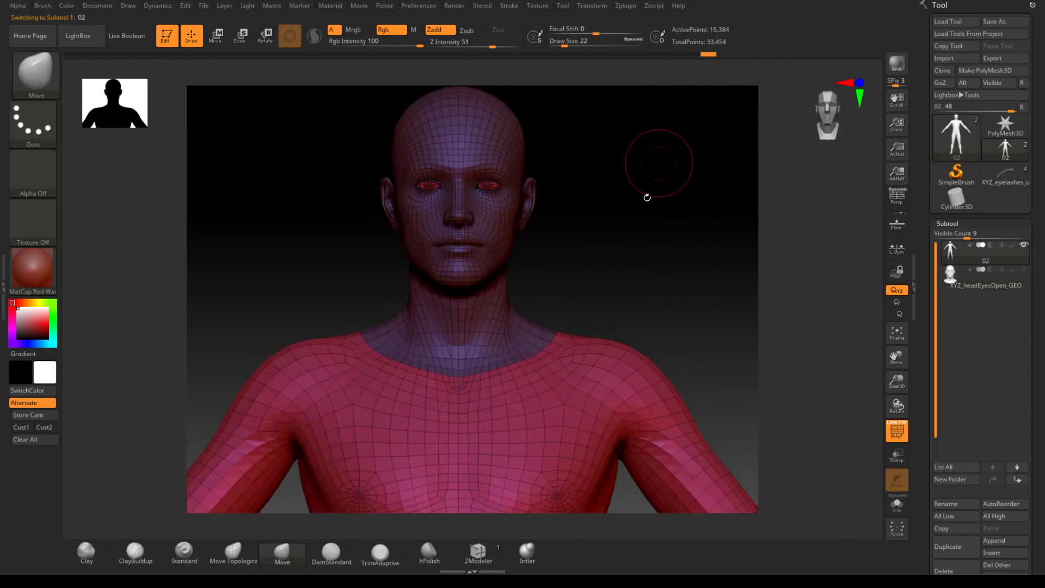
{"action": "left_click_drag", "start_coordinate": [673, 292], "coordinate": [734, 263], "text": "alt"}
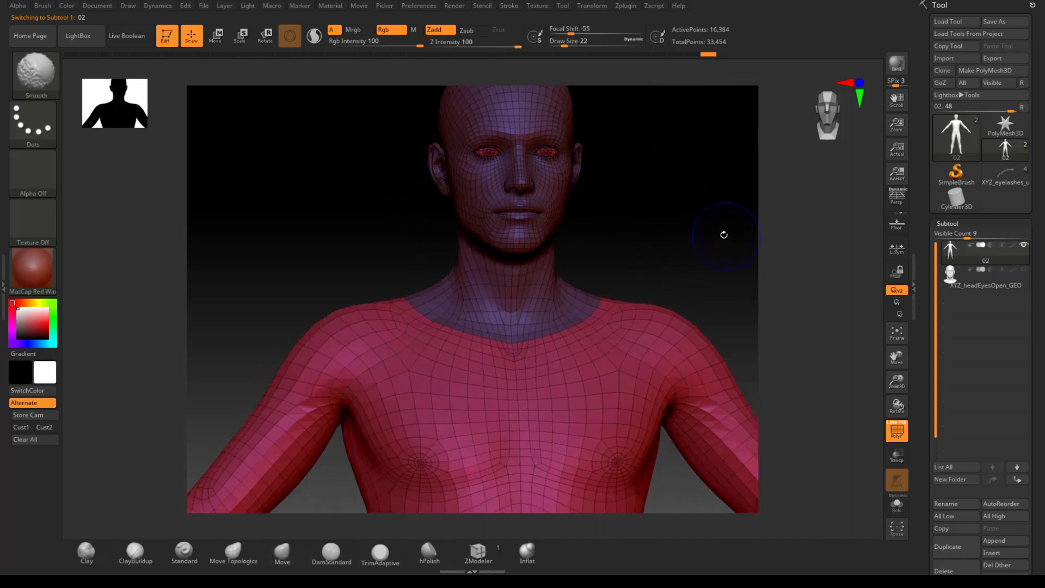
{"action": "key", "text": "shift+f"}
{"action": "left_click_drag", "start_coordinate": [663, 219], "coordinate": [676, 277], "text": "alt"}
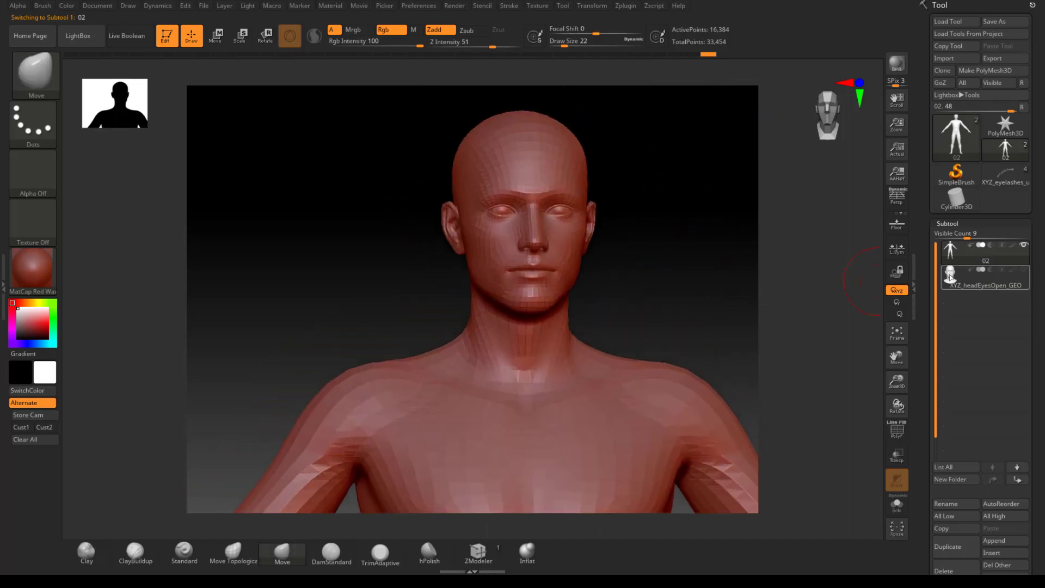
Isolate the head scan subtool and restore the visibility of all its parts, including the eye and mouth bags.
{"action": "left_click", "coordinate": [950, 276]}
{"action": "key", "text": "ctrl+shift"}
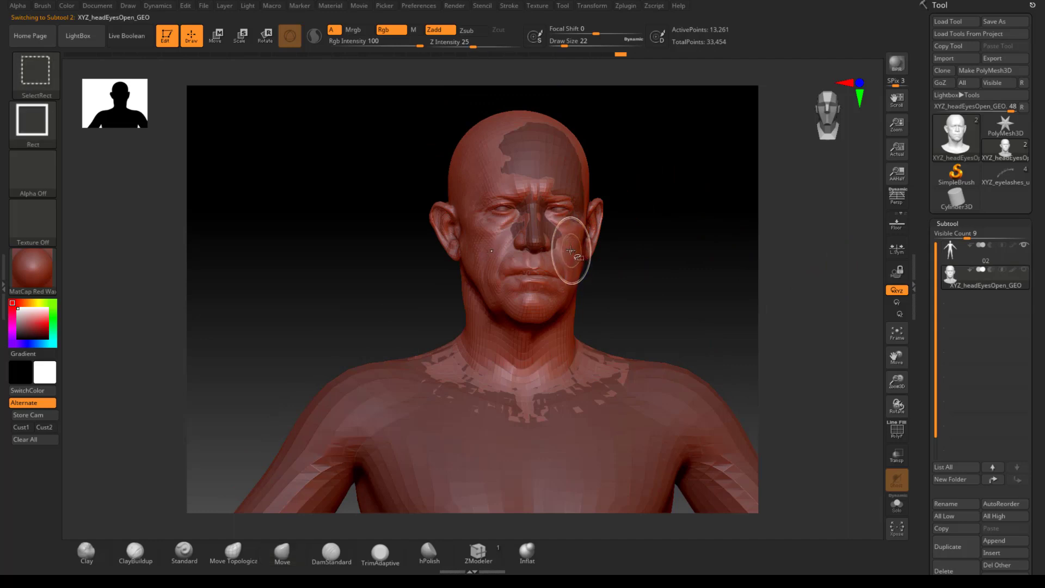
{"action": "left_click", "coordinate": [571, 251], "text": "ctrl+shift"}
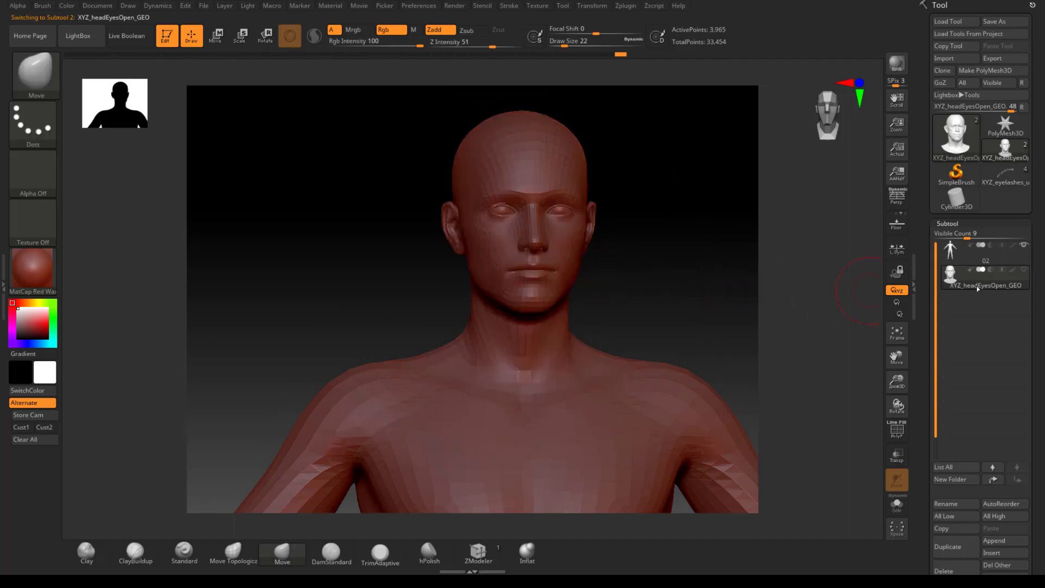
{"action": "left_click", "coordinate": [897, 500]}
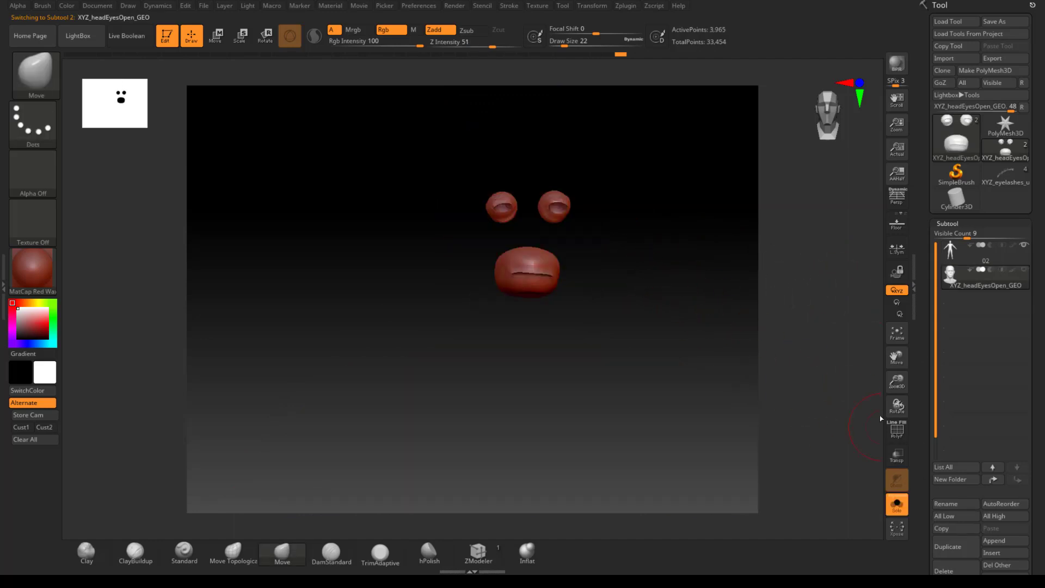
{"action": "left_click", "coordinate": [737, 373], "text": "ctrl+shift"}
{"action": "left_click_drag", "start_coordinate": [725, 445], "coordinate": [767, 440], "text": "shift"}
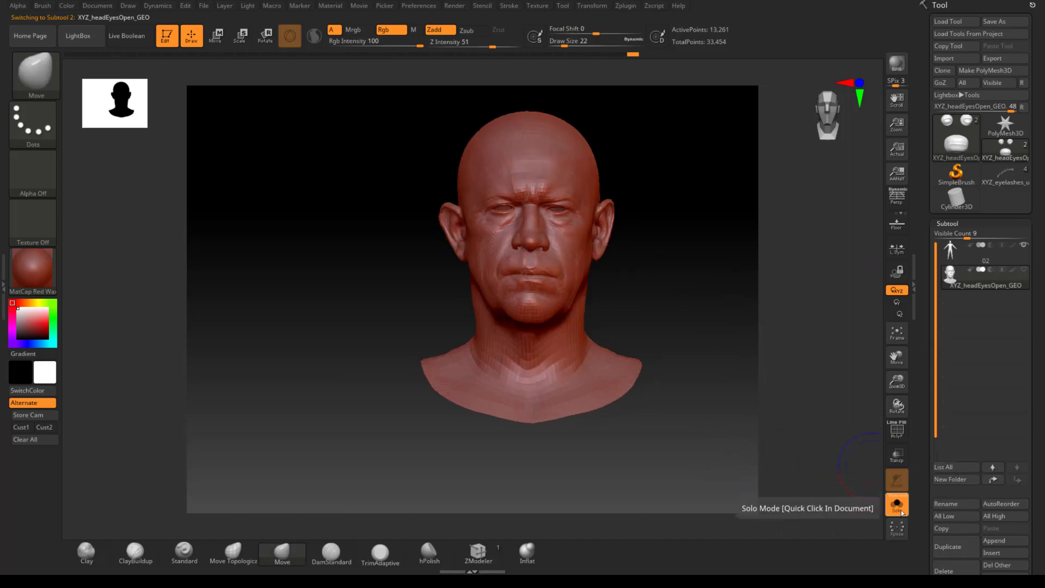
{"action": "left_click", "coordinate": [669, 283], "text": "ctrl+shift"}
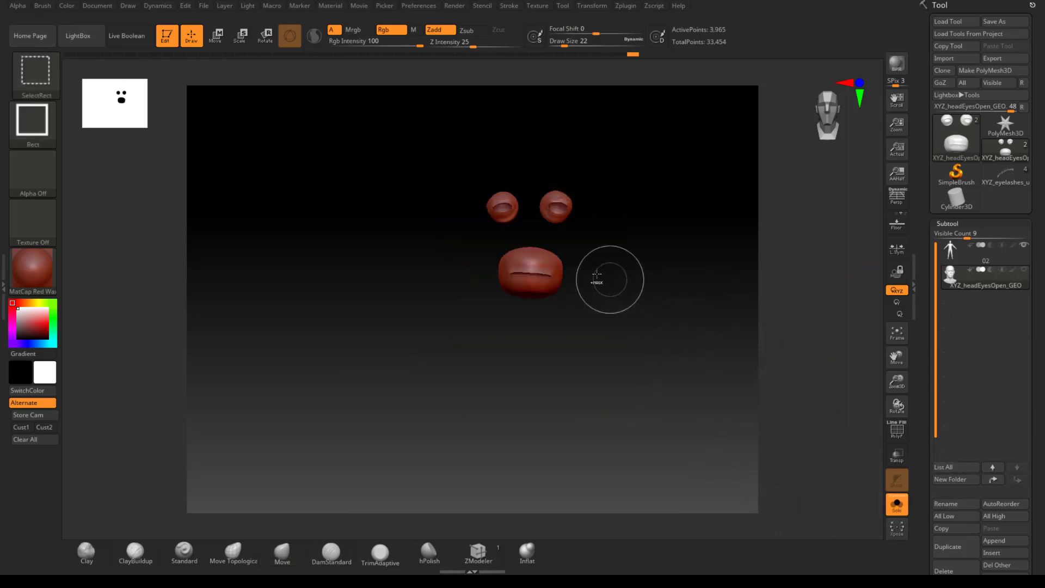
{"action": "left_click", "coordinate": [660, 237], "text": "ctrl+shift"}
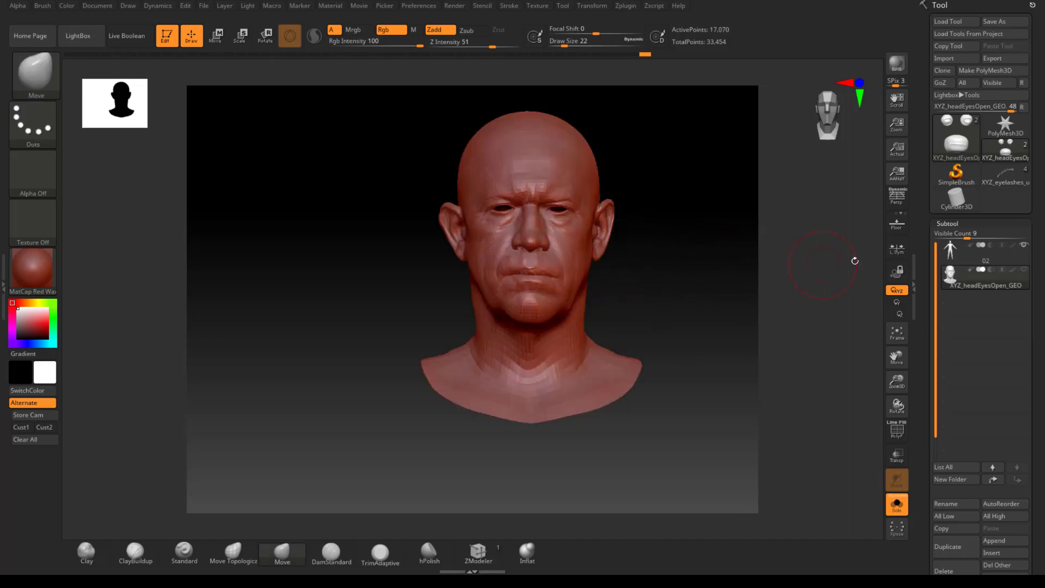
Mask the body mesh's torso, eye and mouth bag polygroups, leaving the outer head and neck unmasked, and show the whole mesh without polyframe.
{"action": "left_click", "coordinate": [955, 255]}
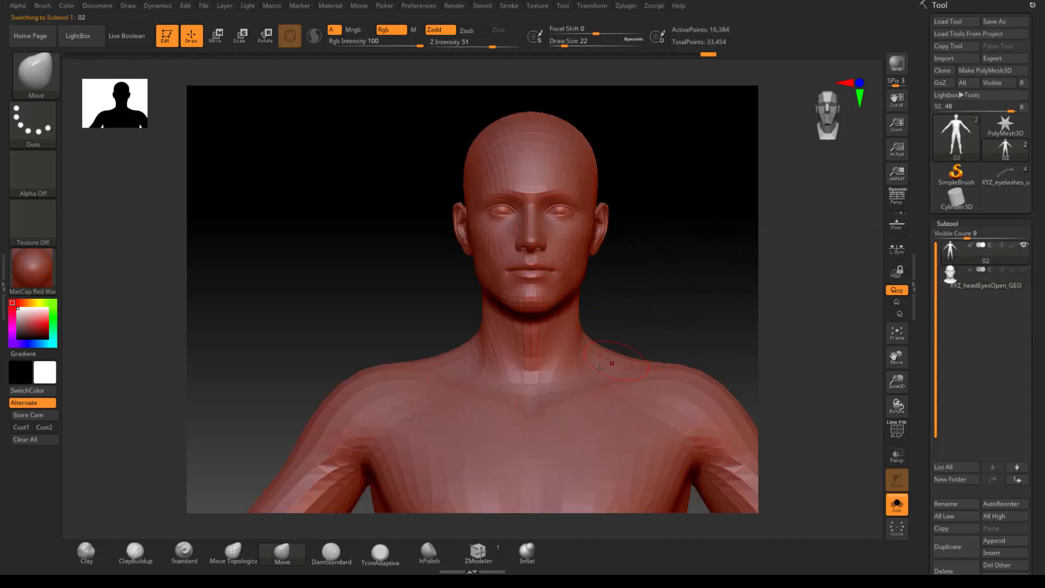
{"action": "key", "text": "shift"}
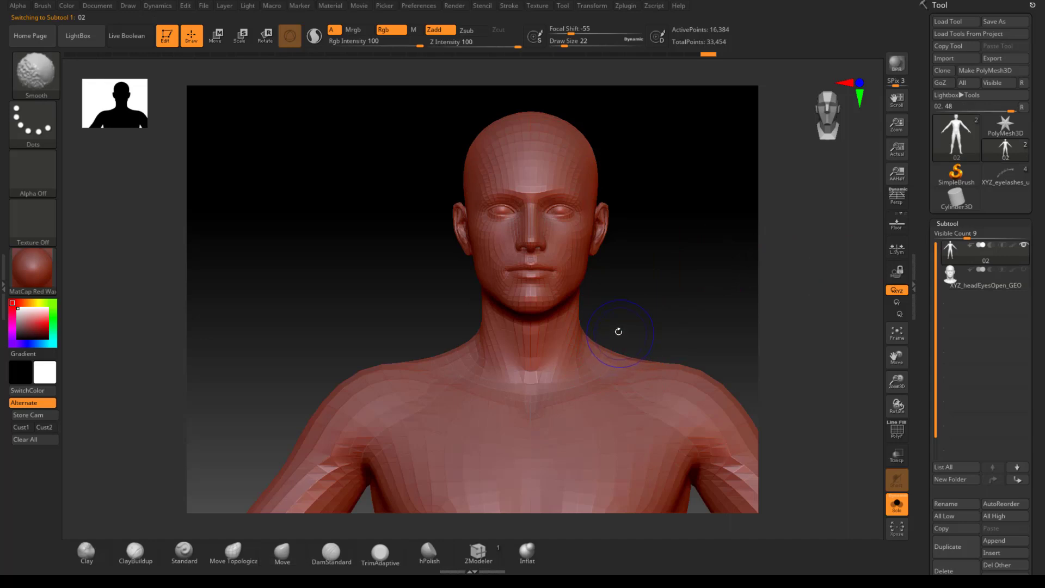
{"action": "key", "text": "shift+f"}
{"action": "key", "text": "shift+f"}
{"action": "key", "text": "shift+f"}
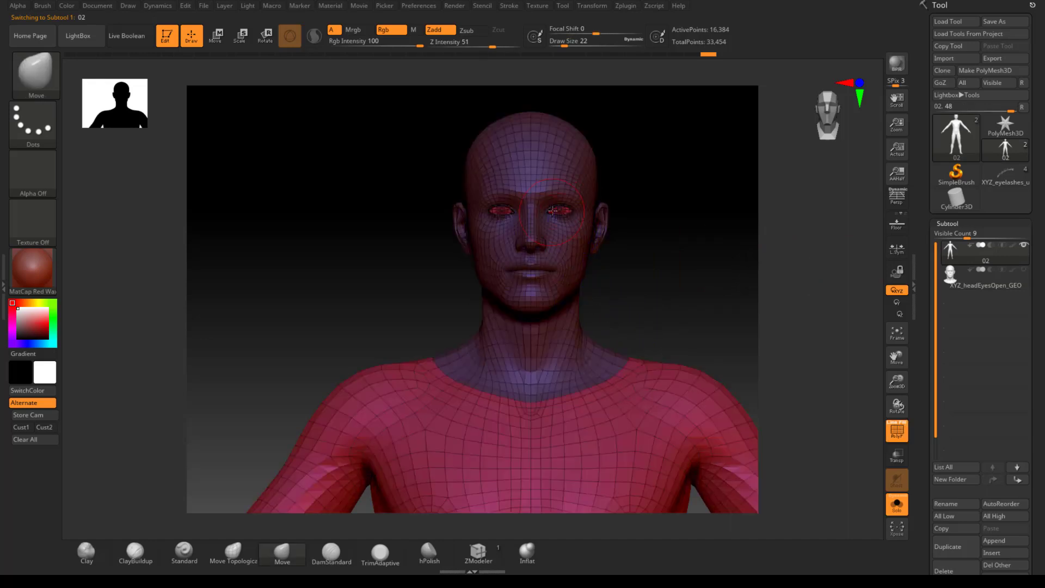
{"action": "left_click", "coordinate": [558, 213], "text": "ctrl+shift"}
{"action": "left_click", "coordinate": [643, 257], "text": "ctrl+shift"}
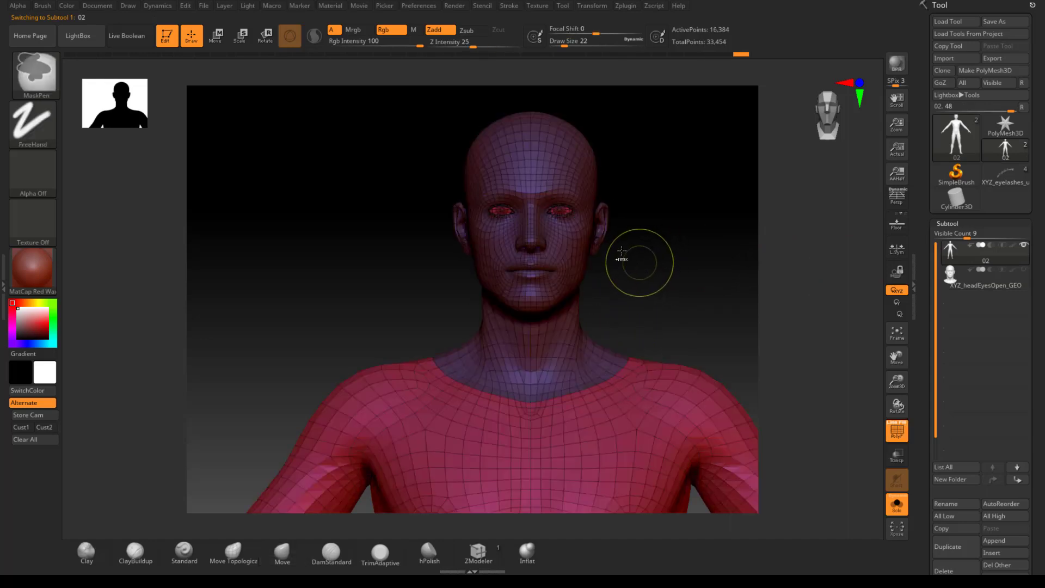
{"action": "left_click", "coordinate": [566, 212], "text": "ctrl+alt+shift"}
{"action": "left_click", "coordinate": [615, 204], "text": "ctrl"}
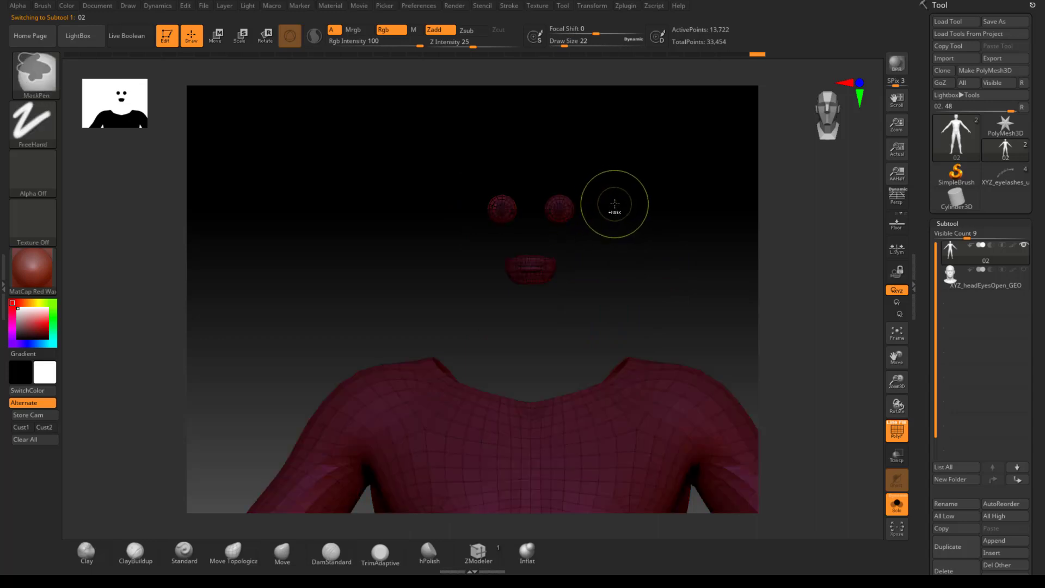
{"action": "left_click", "coordinate": [653, 239], "text": "ctrl+shift"}
{"action": "key", "text": "shift+f"}
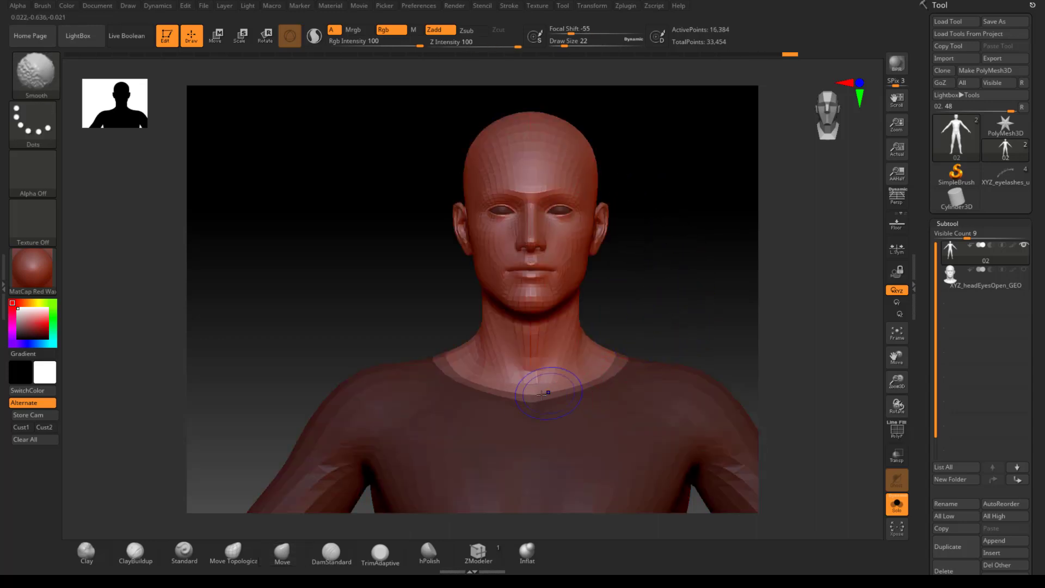
{"action": "key", "text": "b"}
{"action": "key", "text": "m"}
{"action": "key", "text": "v"}
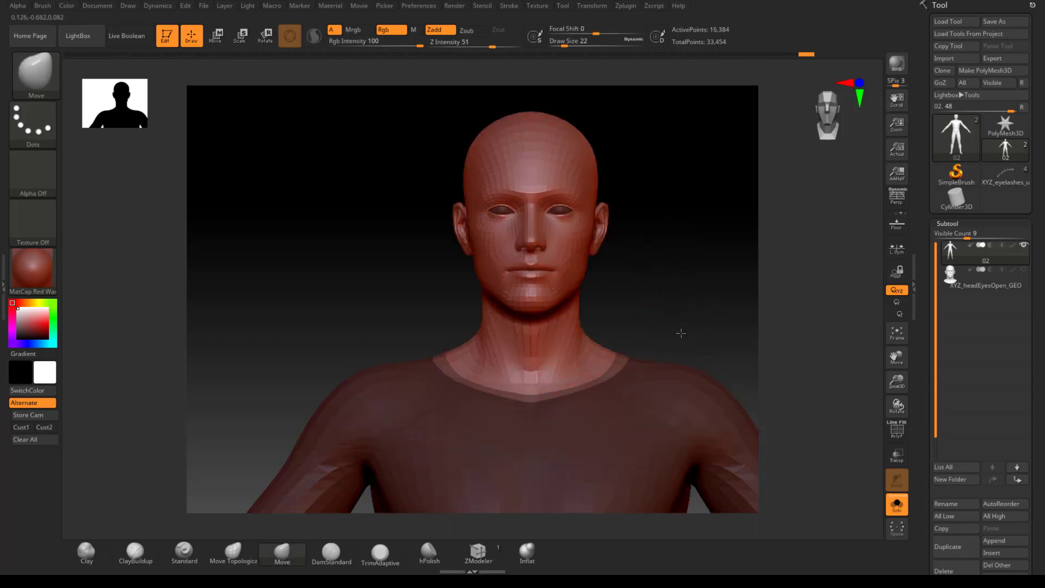
{"action": "mouse_move", "coordinate": [681, 332]}
{"action": "left_mouse_down"}
{"action": "mouse_move", "coordinate": [716, 333]}
{"action": "mouse_move", "coordinate": [559, 395]}
{"action": "mouse_move", "coordinate": [412, 344]}
{"action": "left_mouse_up"}
{"action": "key", "text": "shift"}
{"action": "key", "text": "ctrl+z"}
Blur the mask edge around the base of the body's neck, checking it from front and back.
{"action": "mouse_move", "coordinate": [673, 299]}
{"action": "left_mouse_down"}
{"action": "mouse_move", "coordinate": [618, 295]}
{"action": "mouse_move", "coordinate": [567, 367]}
{"action": "left_mouse_up"}
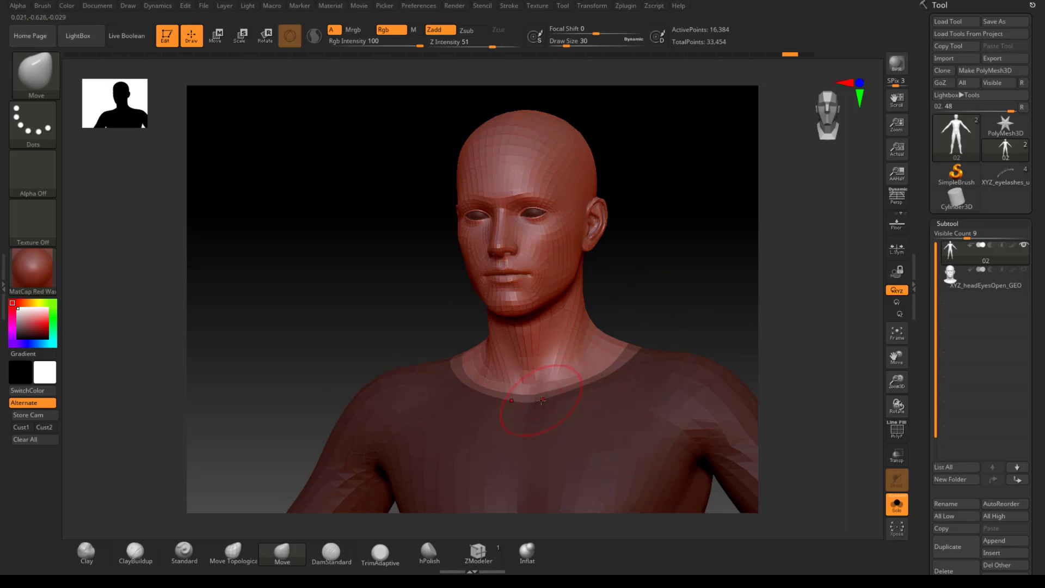
{"action": "left_click_drag", "start_coordinate": [542, 401], "coordinate": [641, 360], "text": "ctrl"}
{"action": "mouse_move", "coordinate": [669, 324]}
{"action": "left_mouse_down"}
{"action": "mouse_move", "coordinate": [646, 322]}
{"action": "mouse_move", "coordinate": [604, 348]}
{"action": "left_mouse_up"}
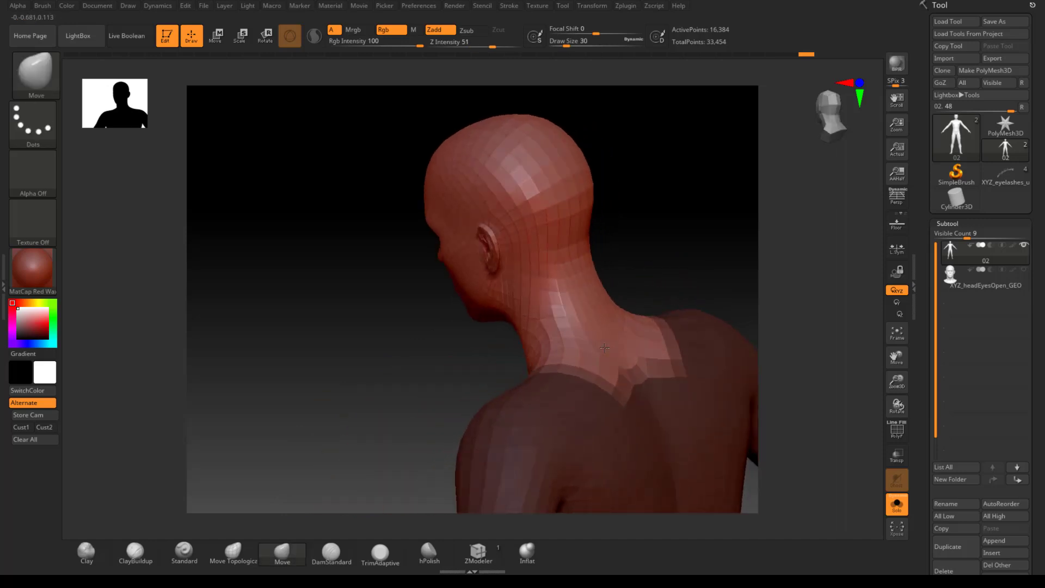
{"action": "left_click_drag", "start_coordinate": [669, 256], "coordinate": [646, 312]}
{"action": "mouse_move", "coordinate": [632, 276]}
{"action": "left_mouse_down", "text": "alt"}
{"action": "mouse_move", "coordinate": [666, 320]}
{"action": "mouse_move", "coordinate": [651, 324]}
{"action": "left_mouse_up", "text": "alt"}
{"action": "left_click", "coordinate": [609, 418], "text": "ctrl"}
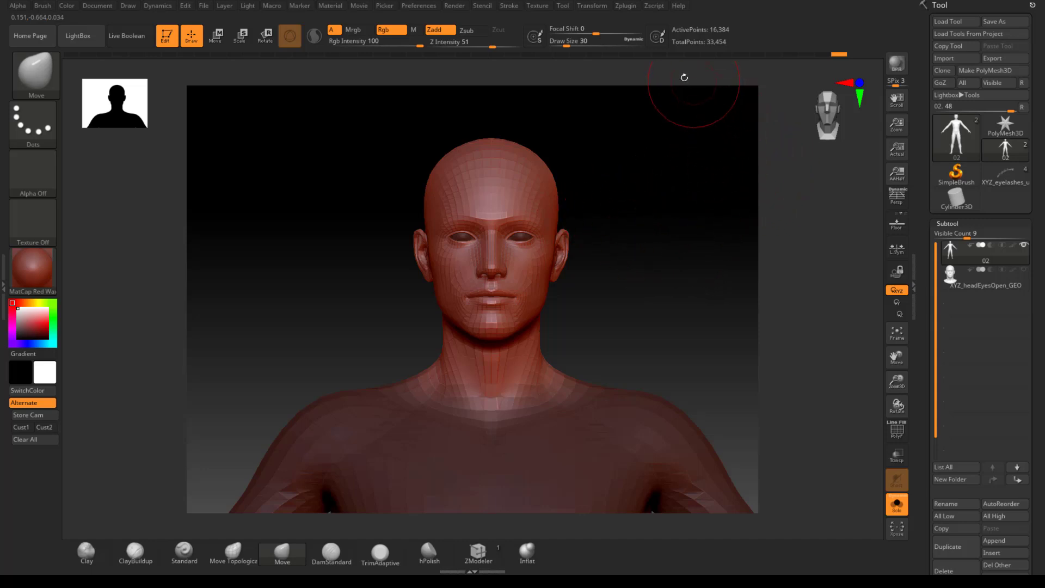
{"action": "left_click", "coordinate": [626, 6]}
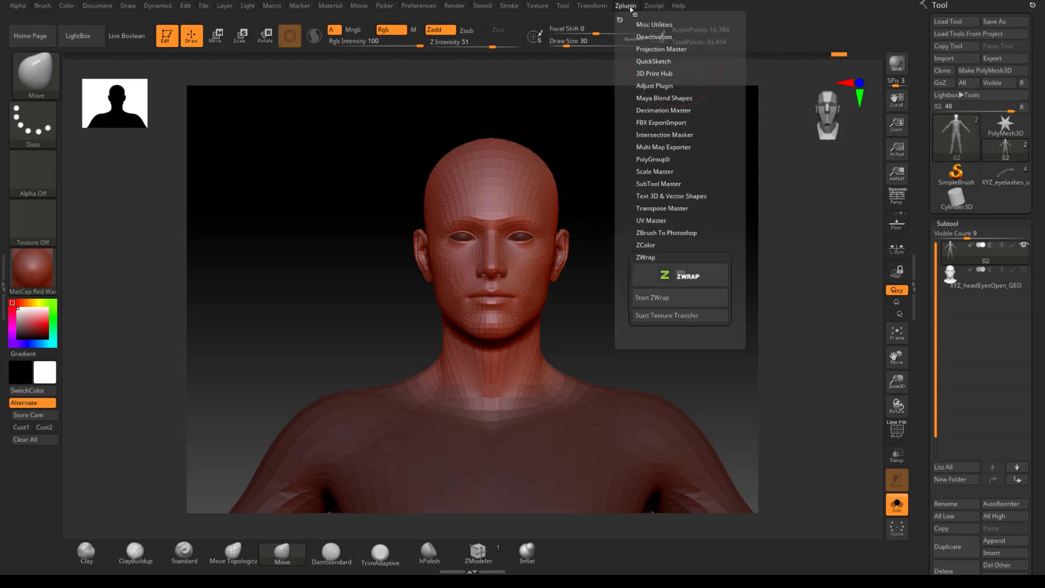
{"action": "left_click", "coordinate": [705, 294]}
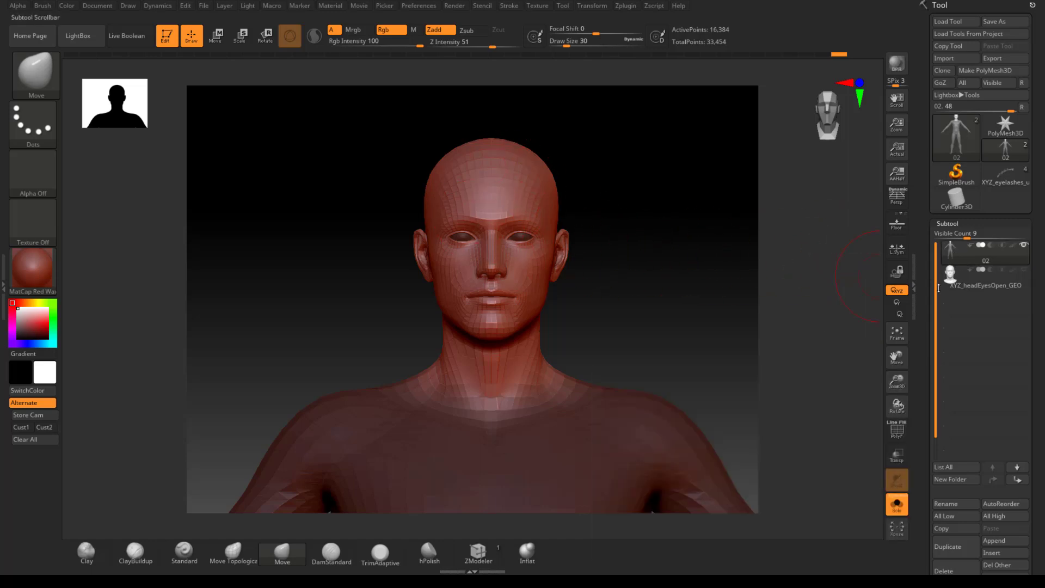
{"action": "left_click", "coordinate": [950, 281]}
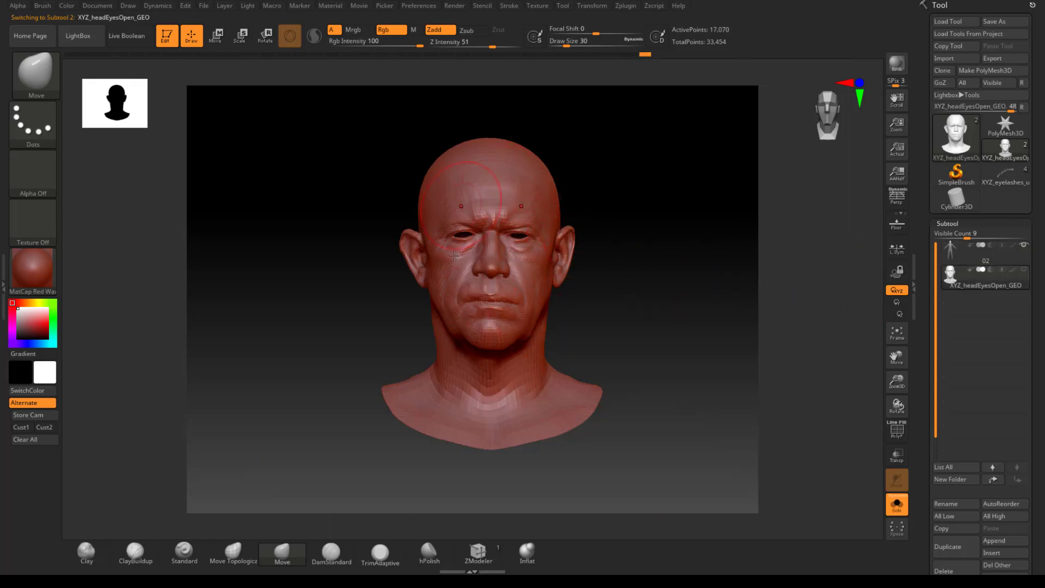
{"action": "left_click", "coordinate": [951, 259]}
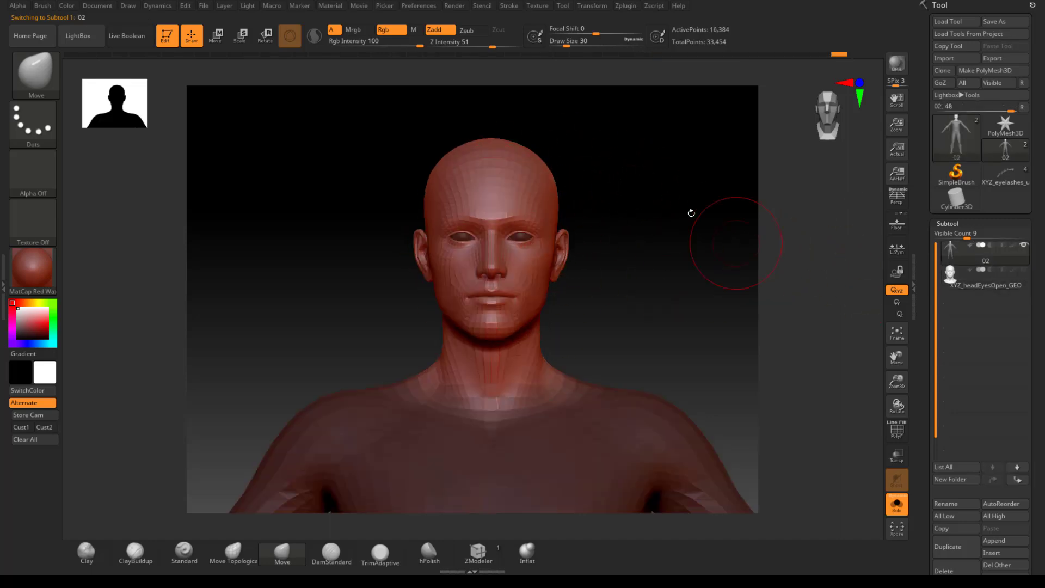
{"action": "left_click", "coordinate": [626, 7]}
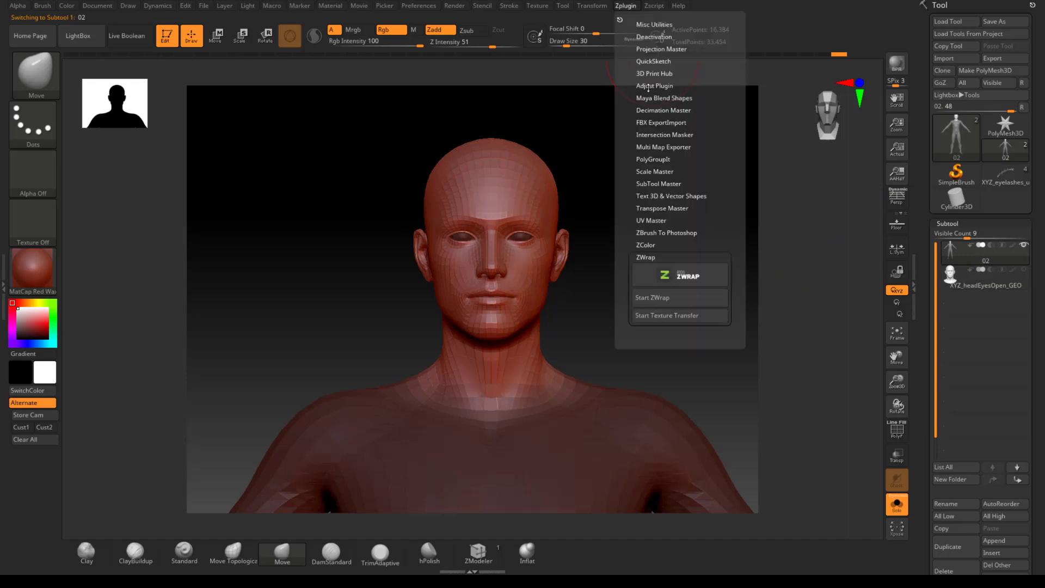
{"action": "left_click", "coordinate": [674, 298]}
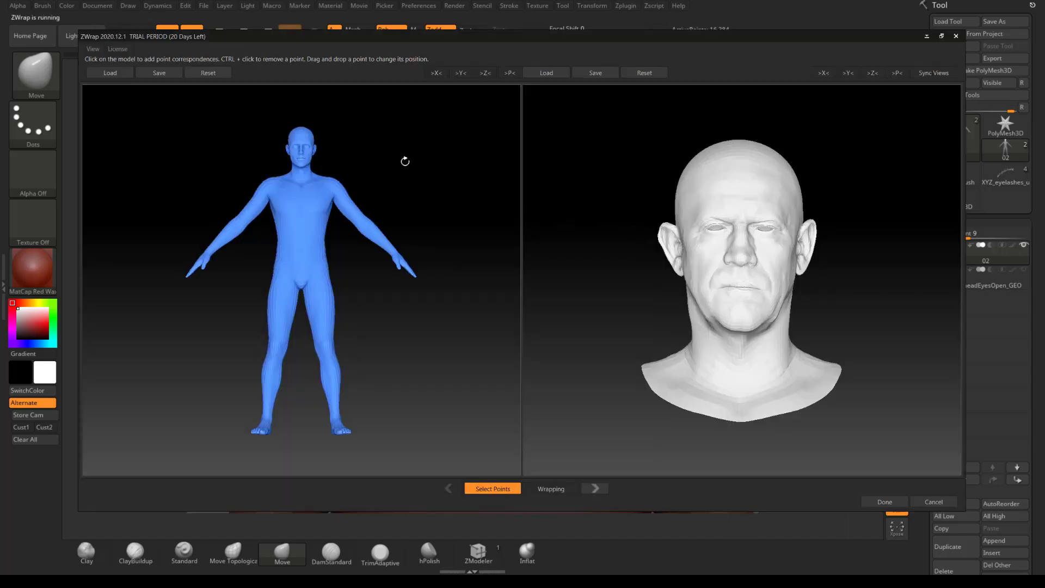
{"action": "left_click_drag", "start_coordinate": [395, 187], "coordinate": [419, 408], "text": "alt"}
{"action": "left_click_drag", "start_coordinate": [411, 316], "coordinate": [416, 116], "text": "alt"}
{"action": "right_click_drag", "start_coordinate": [438, 266], "coordinate": [502, 424], "text": "alt"}
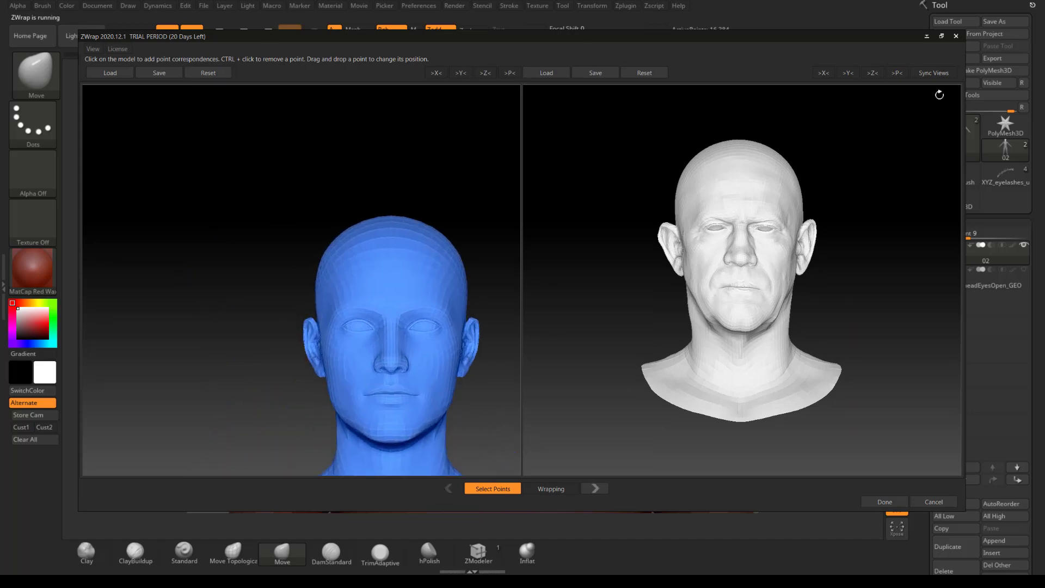
{"action": "left_click", "coordinate": [931, 501]}
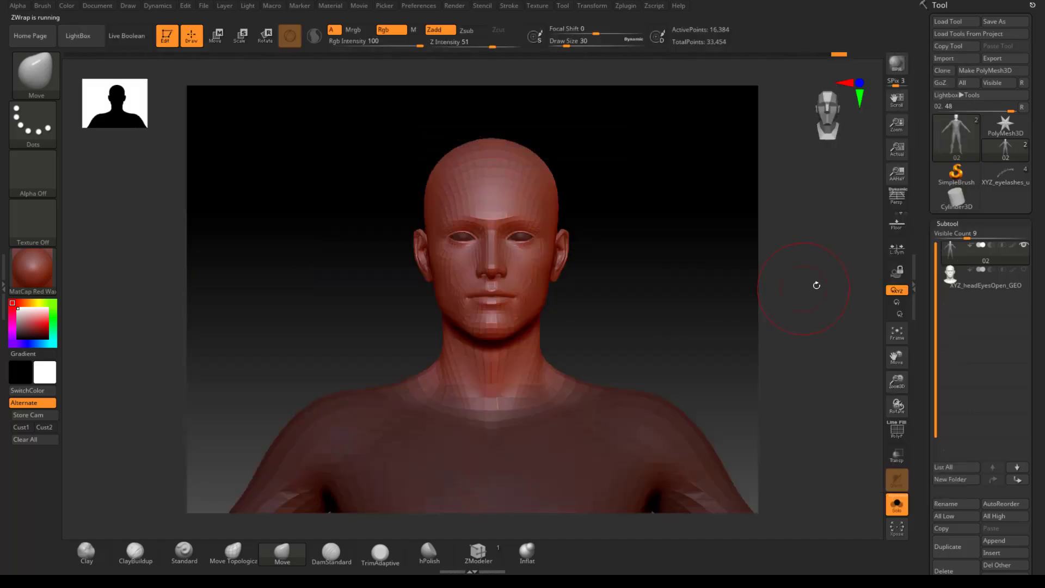
Store a morph target for the masked body mesh.
{"action": "left_click_drag", "start_coordinate": [932, 424], "coordinate": [936, 309]}
{"action": "scroll", "coordinate": [932, 334], "scroll_direction": "down", "scroll_amount": 1}
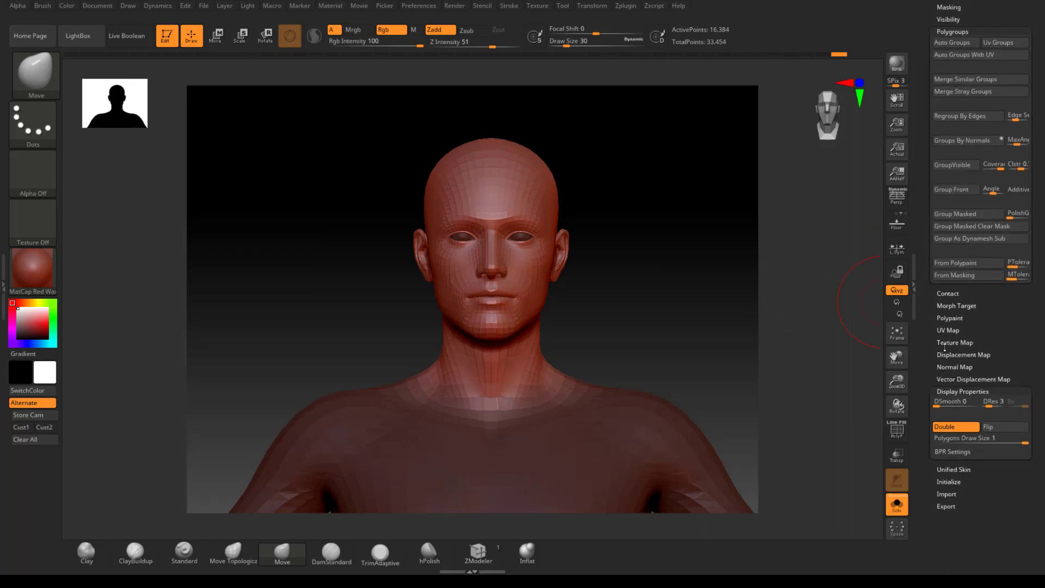
{"action": "scroll", "coordinate": [932, 338], "scroll_direction": "up", "scroll_amount": 5}
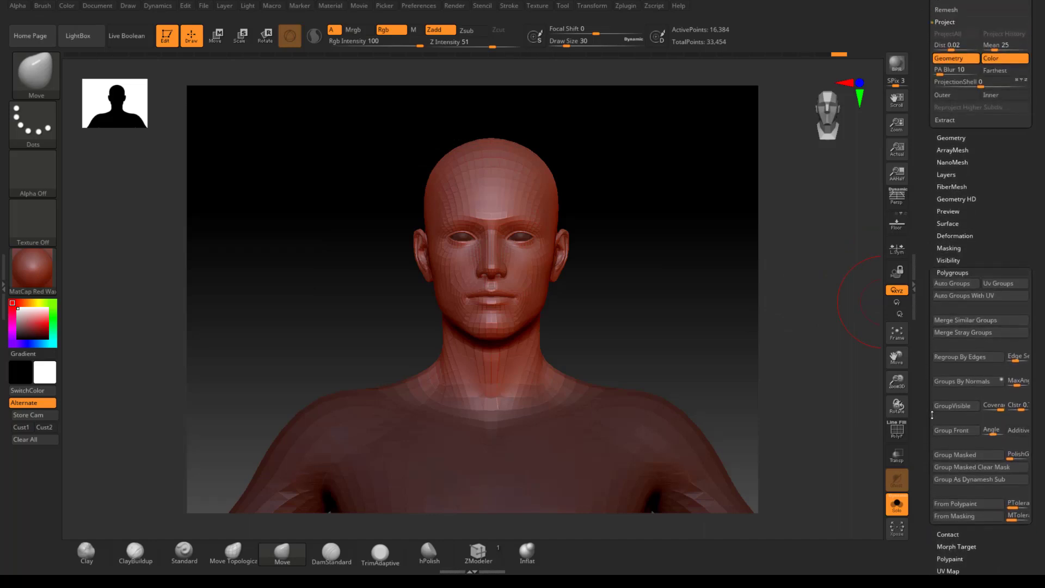
{"action": "scroll", "coordinate": [950, 441], "scroll_direction": "down", "scroll_amount": 10}
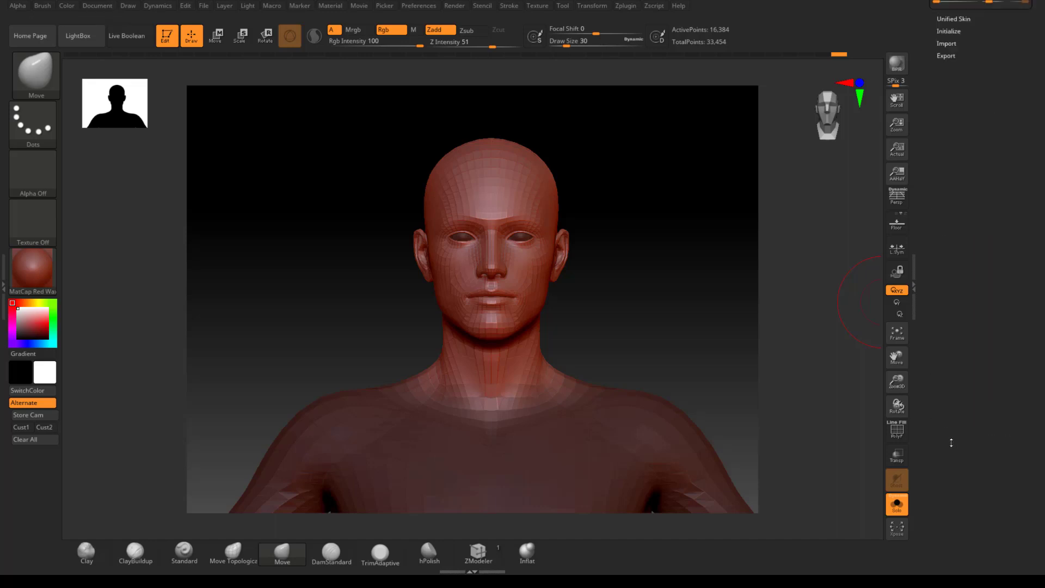
{"action": "left_click_drag", "start_coordinate": [938, 166], "coordinate": [948, 334]}
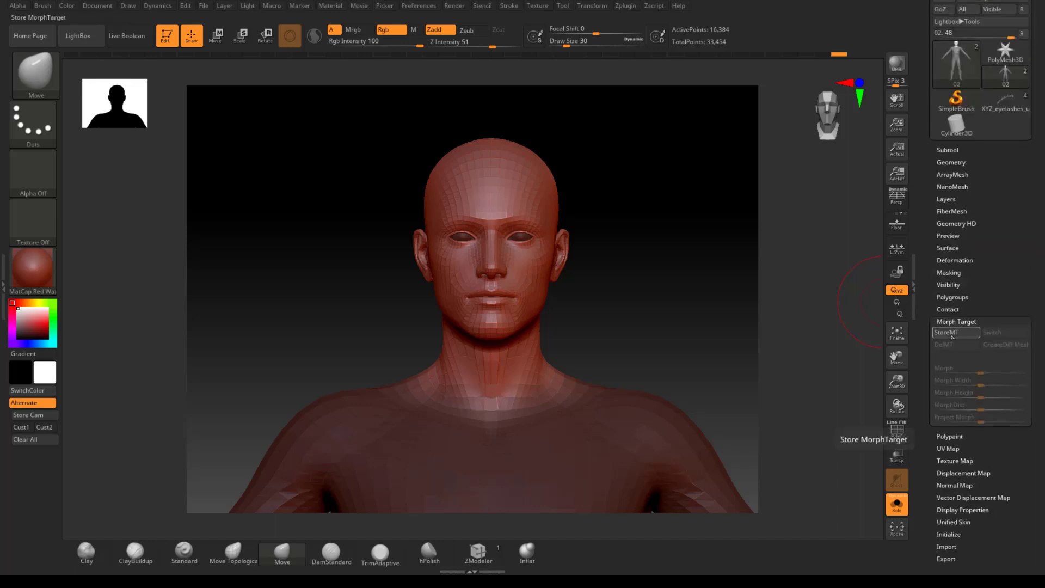
{"action": "left_click", "coordinate": [952, 334]}
Bring back the subtool list and launch ZWrap with the body mesh and the head scan.
{"action": "left_click_drag", "start_coordinate": [925, 137], "coordinate": [926, 263]}
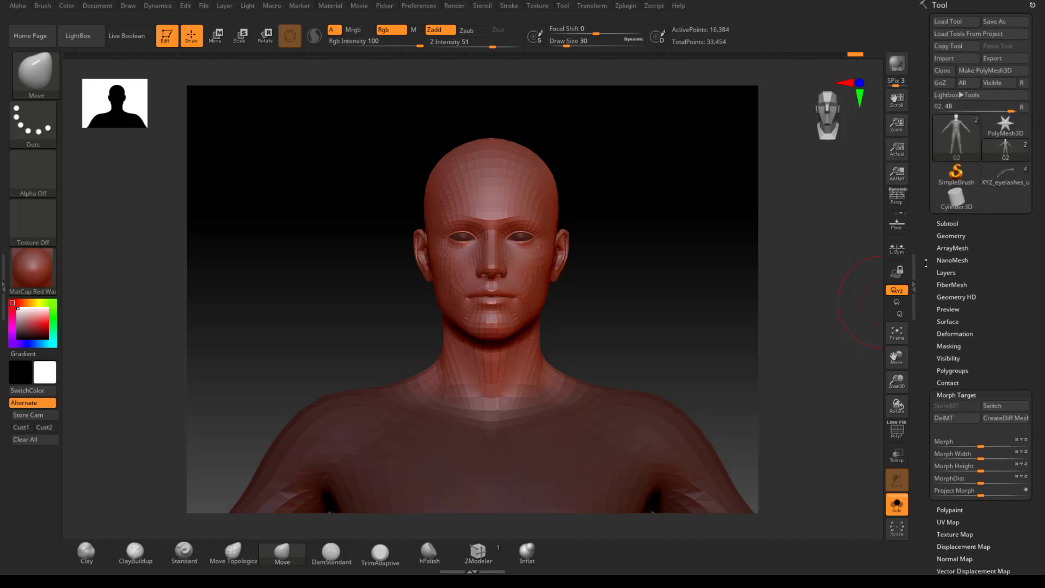
{"action": "left_click", "coordinate": [948, 224]}
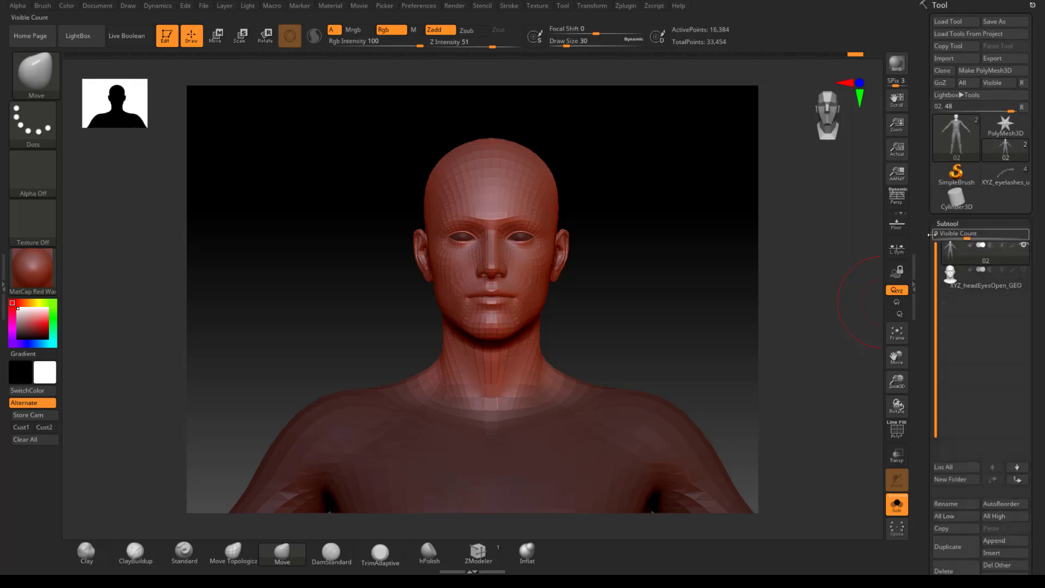
{"action": "left_click", "coordinate": [629, 7]}
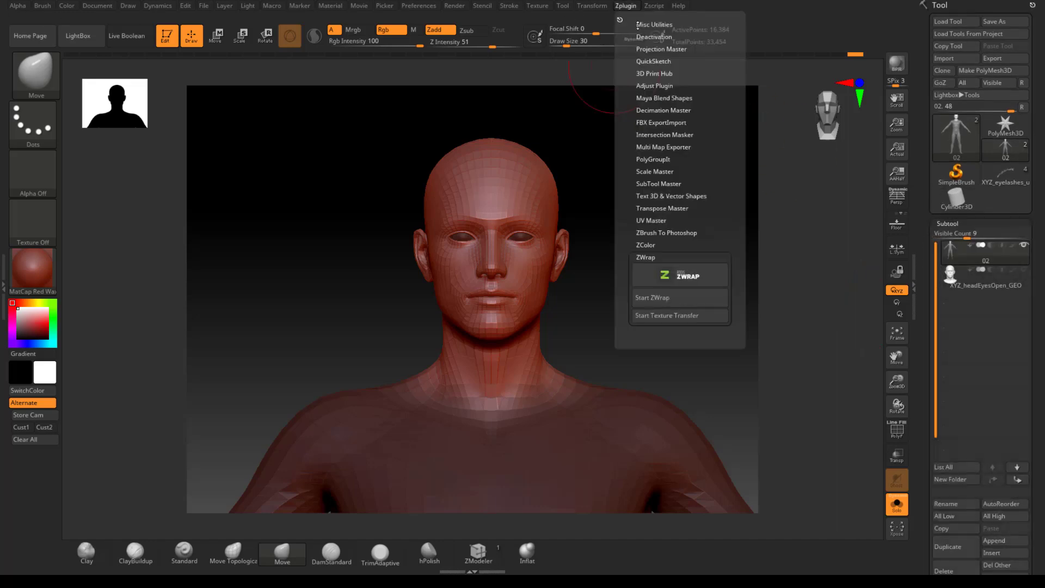
{"action": "left_click", "coordinate": [680, 298]}
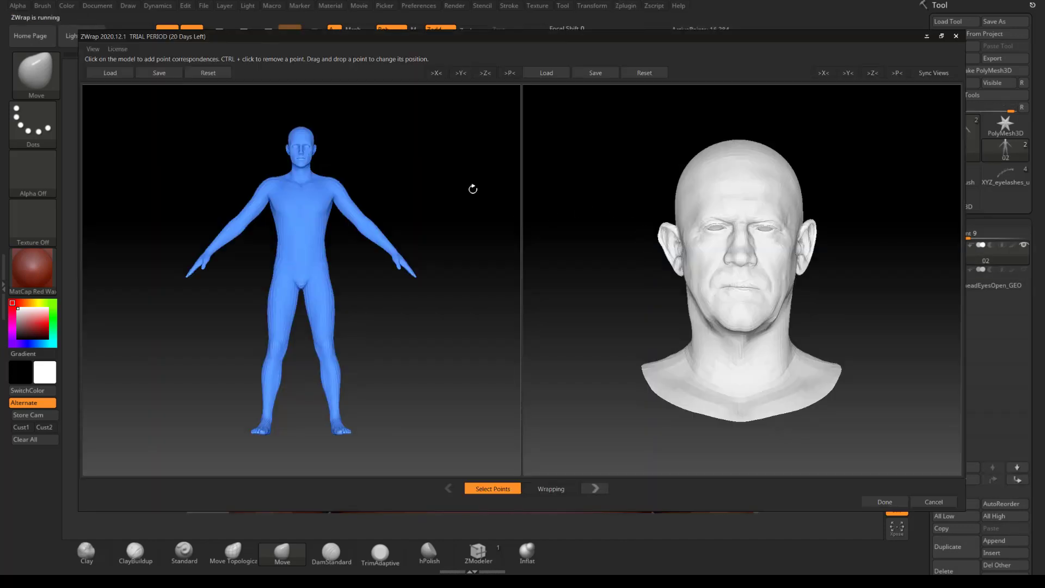
Place matching correspondence points around both eyes and at the mouth corners of the body's head and the scan.
{"action": "middle_click_drag", "start_coordinate": [388, 139], "coordinate": [467, 352]}
{"action": "scroll", "coordinate": [466, 352], "scroll_direction": "up", "scroll_amount": 5}
{"action": "middle_click_drag", "start_coordinate": [484, 389], "coordinate": [266, 199]}
{"action": "scroll", "coordinate": [266, 198], "scroll_direction": "up", "scroll_amount": 10}
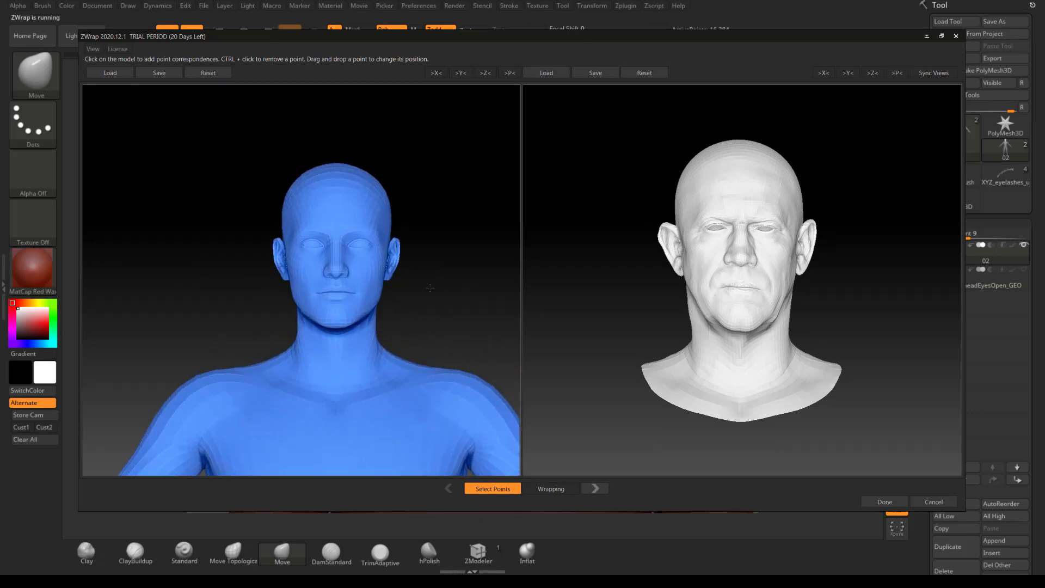
{"action": "scroll", "coordinate": [825, 262], "scroll_direction": "up", "scroll_amount": 5}
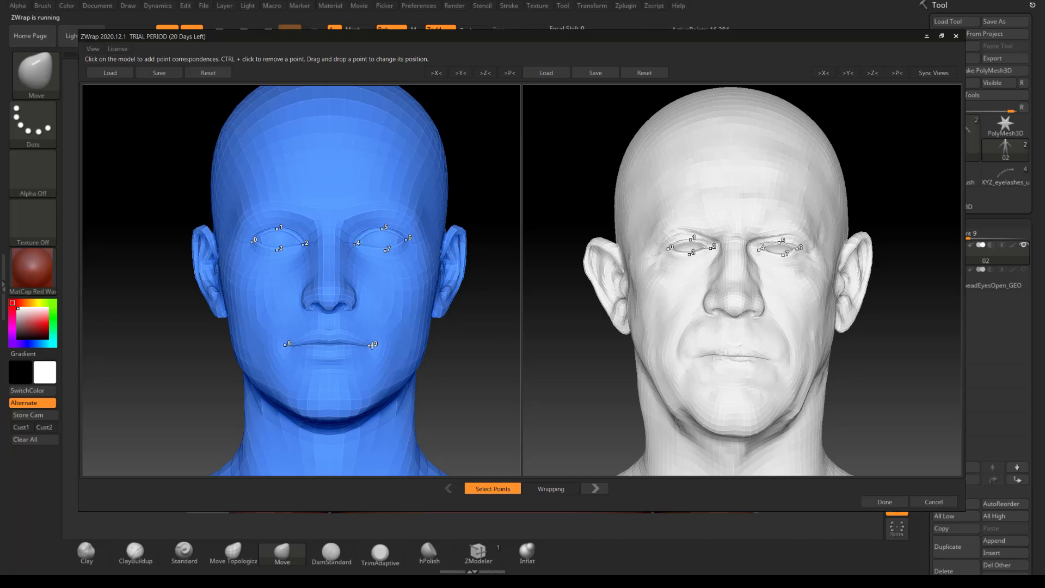
{"action": "left_click", "coordinate": [771, 360]}
{"action": "left_click_drag", "start_coordinate": [467, 383], "coordinate": [762, 376]}
Synchronize the two model views and place three matching points on each ear: front edge, top and lobe.
{"action": "left_click", "coordinate": [932, 72]}
{"action": "left_click_drag", "start_coordinate": [580, 376], "coordinate": [584, 349]}
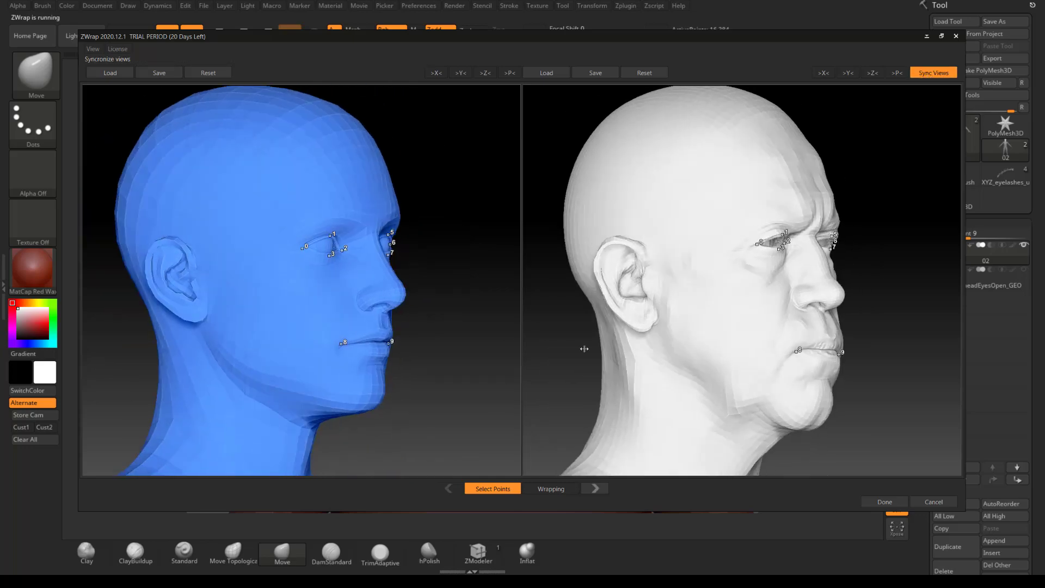
{"action": "left_click", "coordinate": [198, 319]}
{"action": "left_click_drag", "start_coordinate": [489, 349], "coordinate": [389, 340]}
{"action": "left_click", "coordinate": [310, 271]}
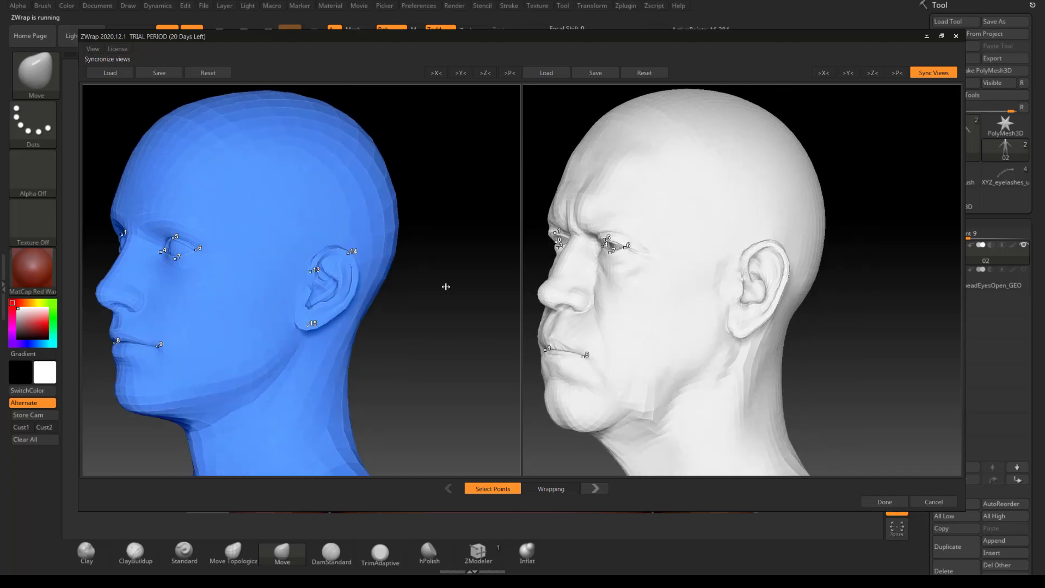
{"action": "left_click_drag", "start_coordinate": [445, 286], "coordinate": [626, 281]}
{"action": "left_click", "coordinate": [662, 270]}
{"action": "left_click", "coordinate": [667, 331]}
{"action": "left_click_drag", "start_coordinate": [910, 280], "coordinate": [743, 271]}
{"action": "left_click", "coordinate": [796, 248]}
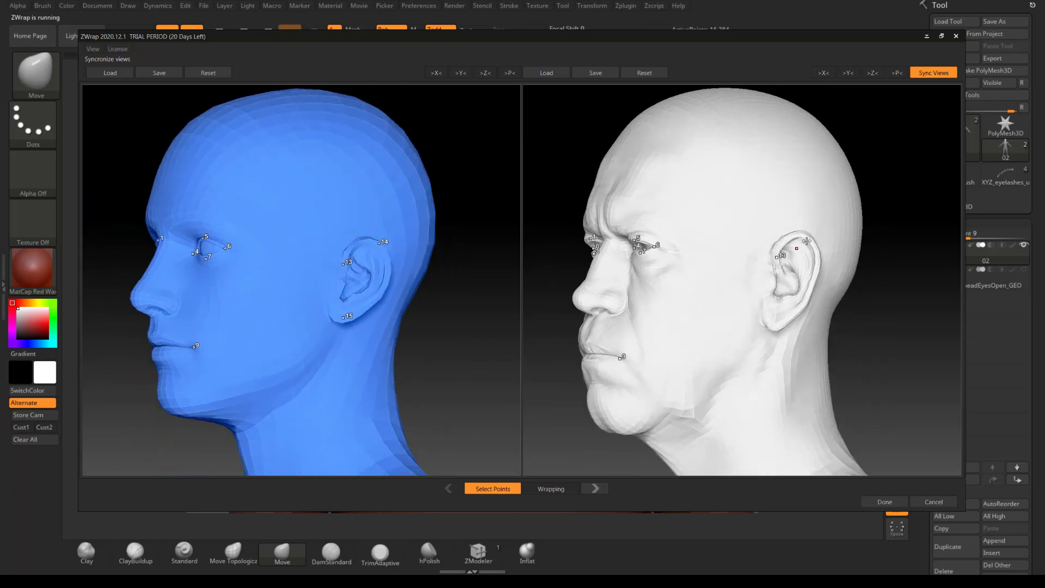
{"action": "left_click_drag", "start_coordinate": [566, 383], "coordinate": [655, 383]}
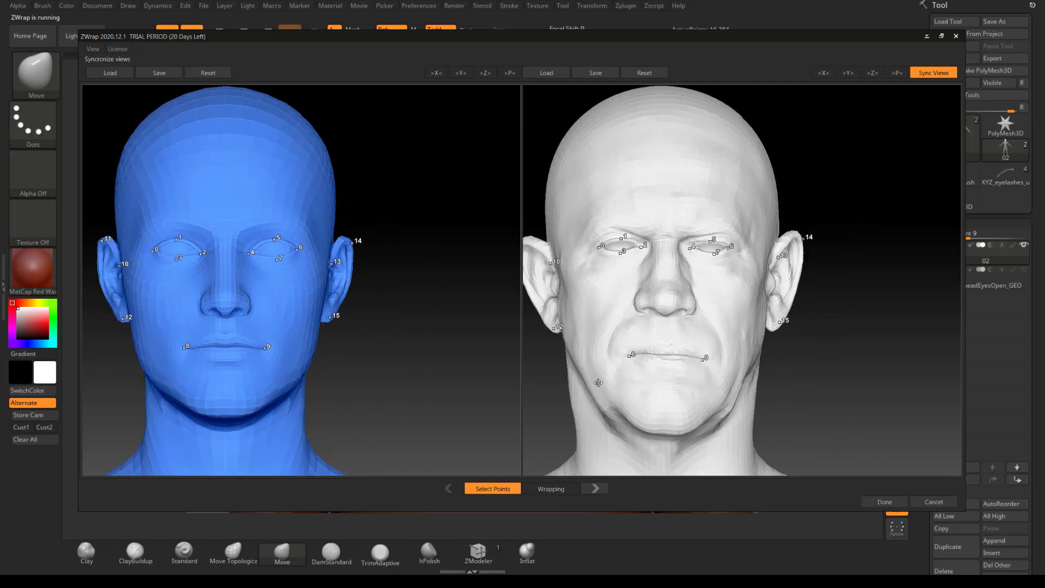
{"action": "left_click_drag", "start_coordinate": [844, 382], "coordinate": [872, 354]}
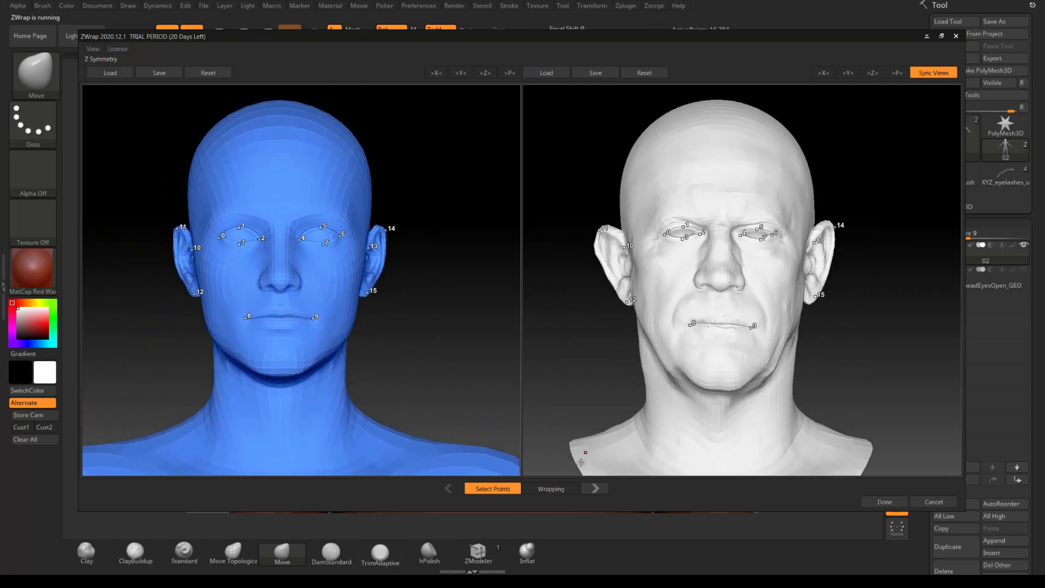
Run the wrapping of the body's head onto the scan and send the wrapped mesh back to ZBrush.
{"action": "left_click", "coordinate": [566, 489]}
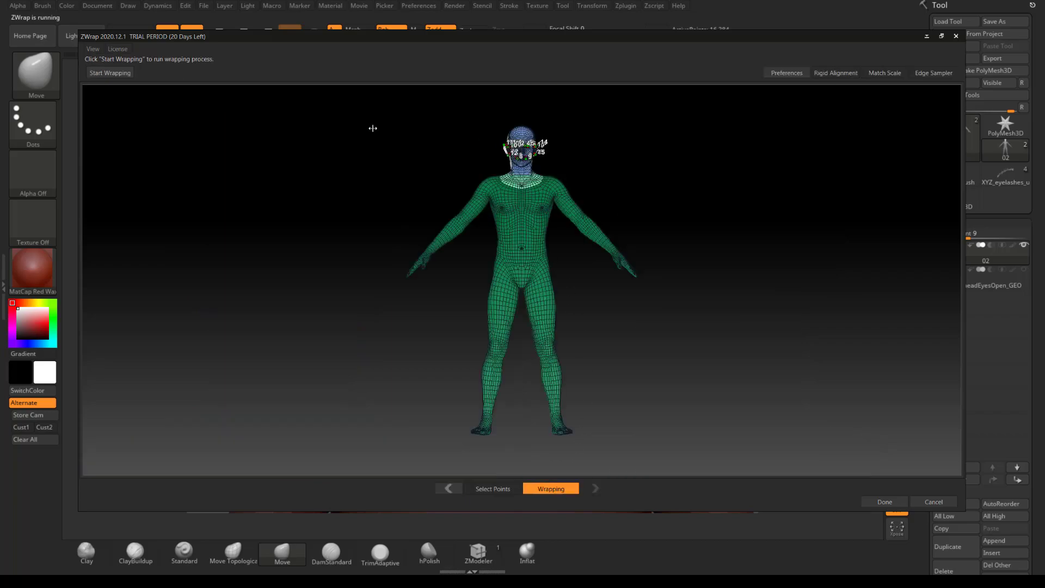
{"action": "left_click", "coordinate": [109, 73]}
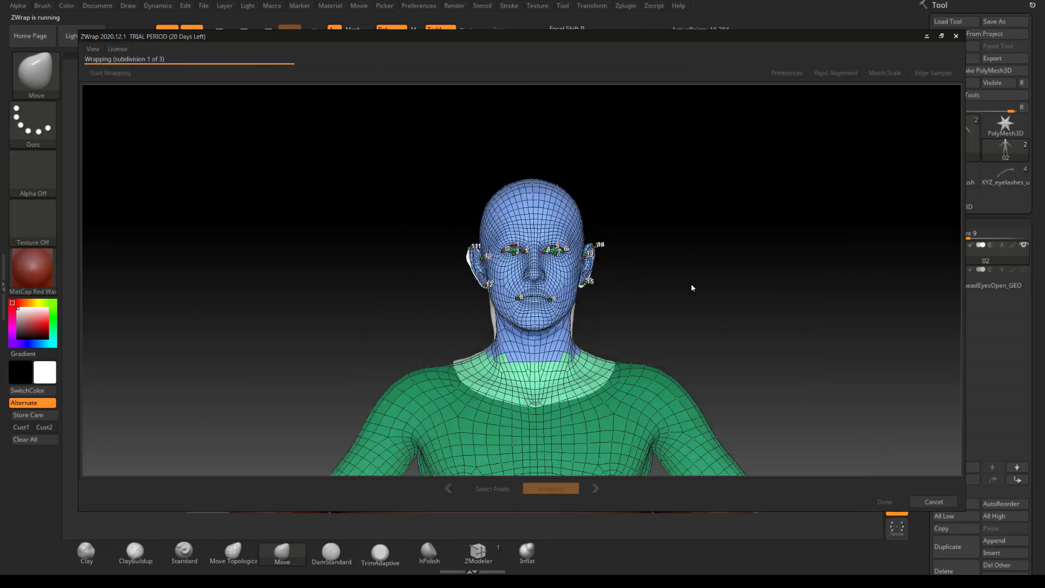
{"action": "left_click_drag", "start_coordinate": [736, 311], "coordinate": [767, 284], "text": "alt"}
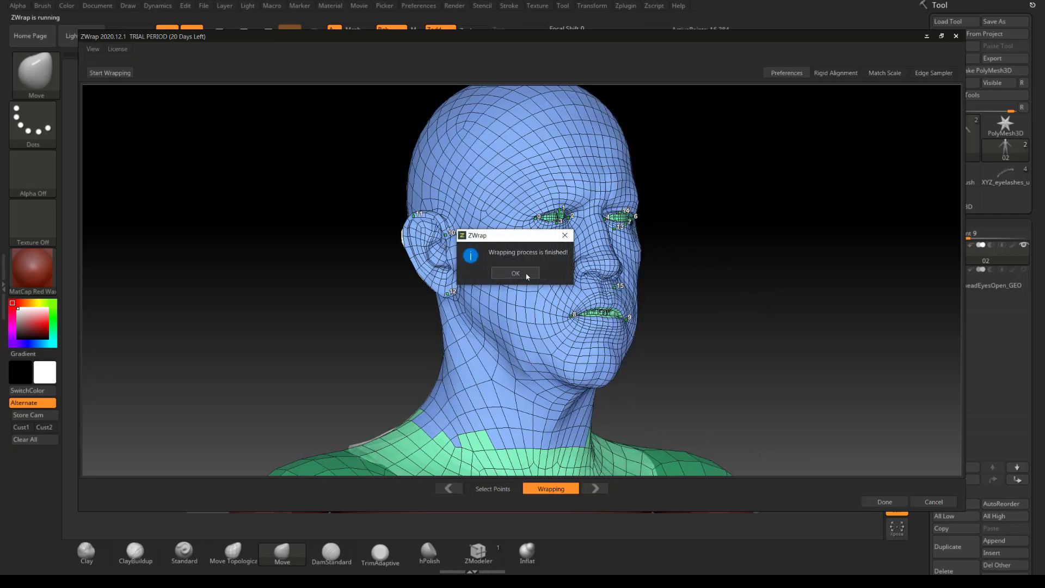
{"action": "left_click", "coordinate": [516, 274]}
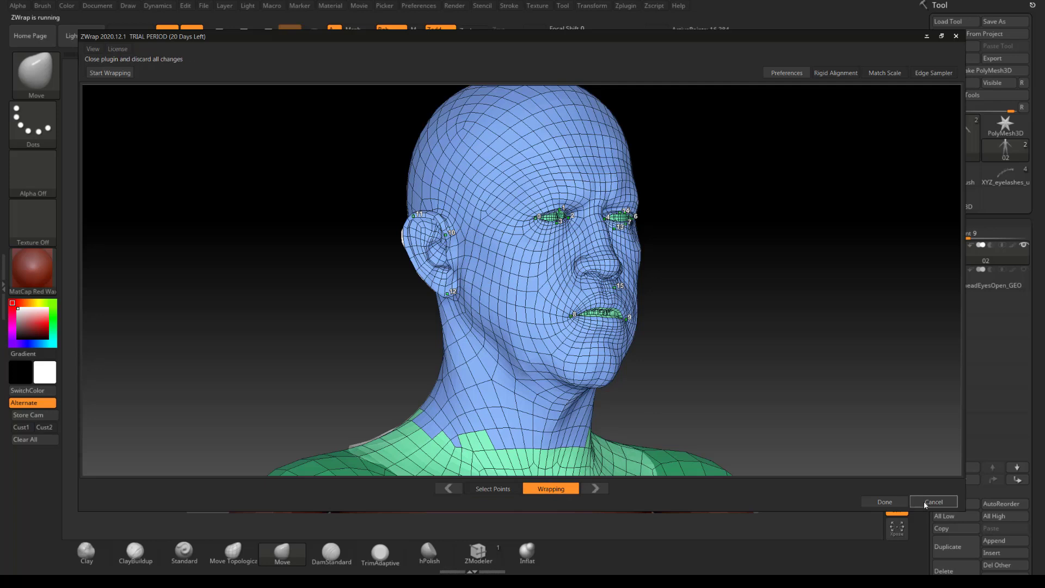
{"action": "left_click", "coordinate": [884, 502]}
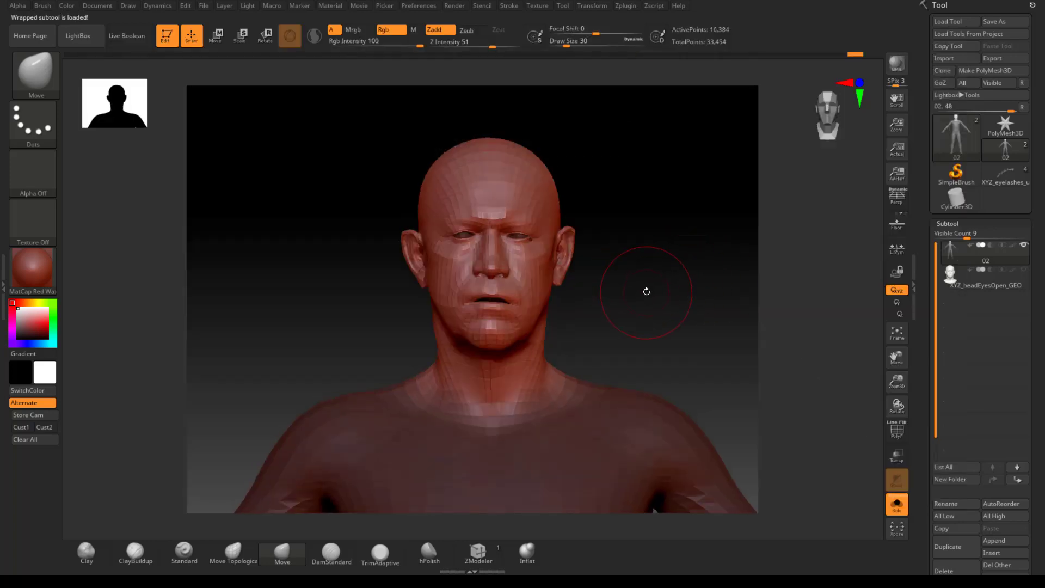
Clear the wrapped body's mask and hide its outer head and neck polygroup, exposing the eye and mouth bags.
{"action": "right_click_drag", "start_coordinate": [647, 291], "coordinate": [653, 336], "text": "ctrl"}
{"action": "right_click_drag", "start_coordinate": [660, 252], "coordinate": [746, 364], "text": "alt"}
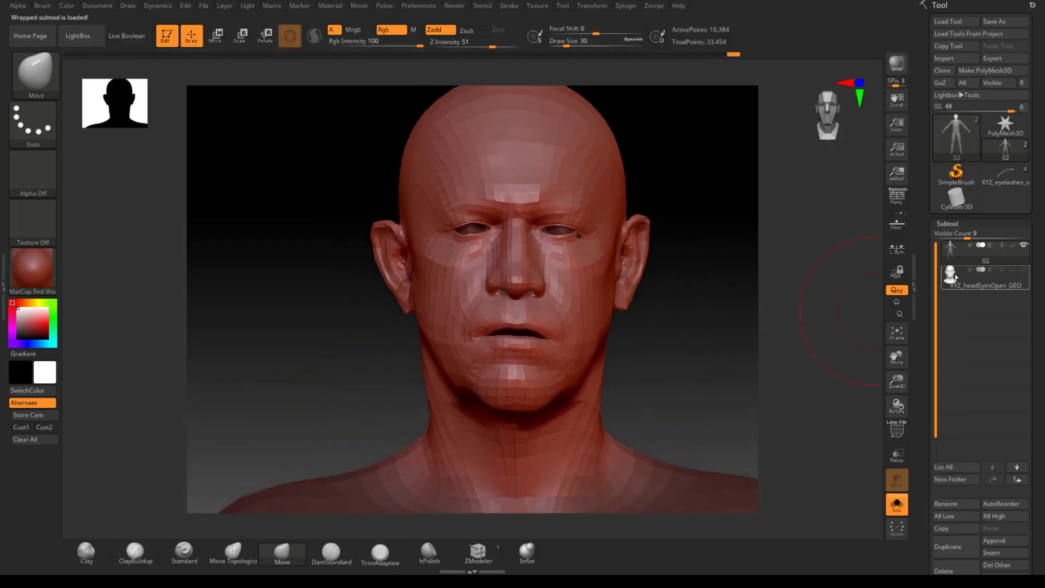
{"action": "left_click", "coordinate": [955, 277]}
{"action": "left_click", "coordinate": [950, 262]}
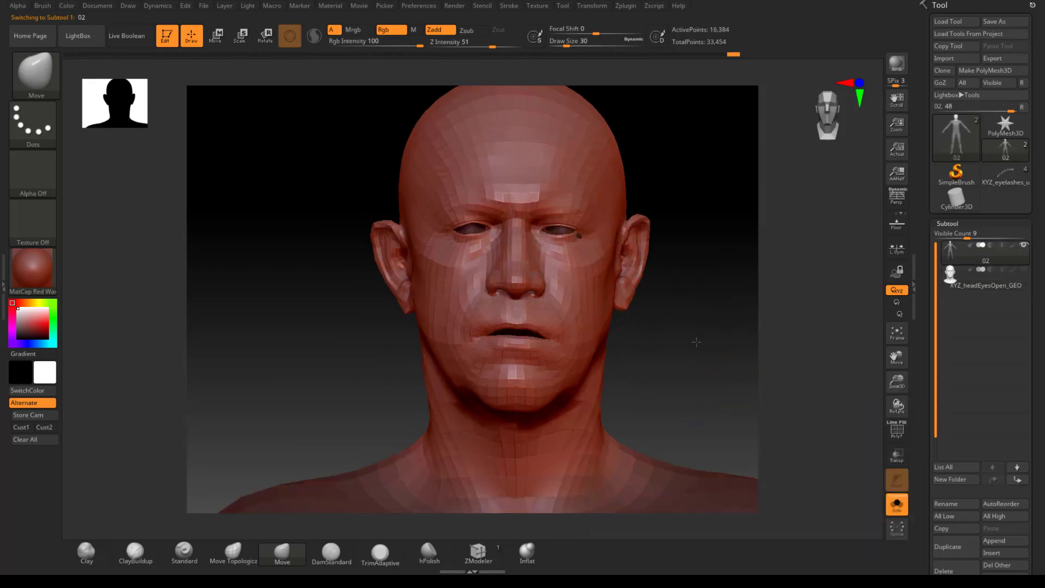
{"action": "left_click_drag", "start_coordinate": [696, 342], "coordinate": [688, 345]}
{"action": "key", "text": "ctrl"}
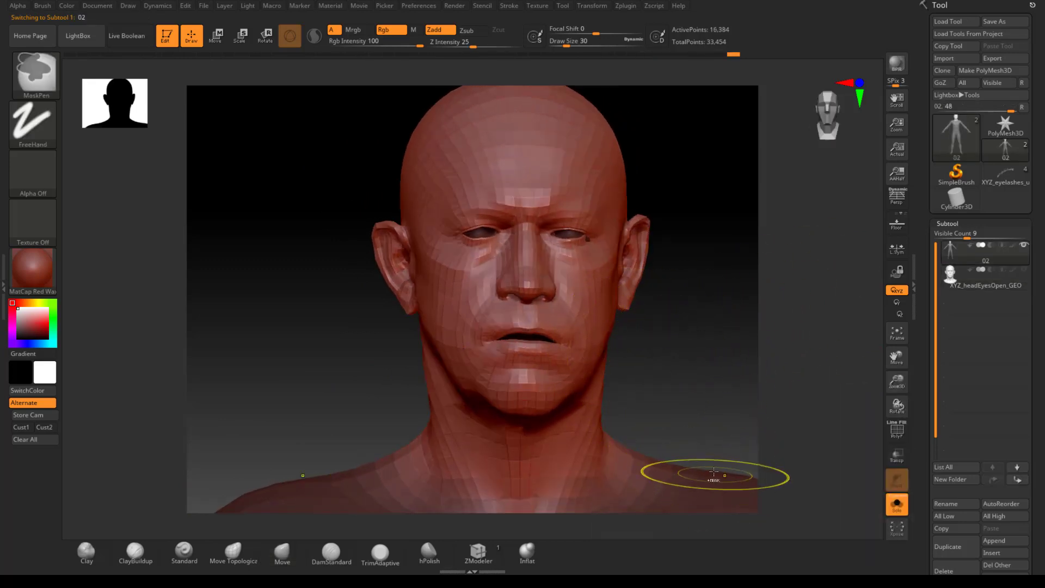
{"action": "mouse_move", "coordinate": [743, 382]}
{"action": "left_mouse_down", "text": "alt"}
{"action": "mouse_move", "coordinate": [718, 355]}
{"action": "mouse_move", "coordinate": [714, 391]}
{"action": "mouse_move", "coordinate": [701, 333]}
{"action": "mouse_move", "coordinate": [718, 343]}
{"action": "mouse_move", "coordinate": [740, 318]}
{"action": "mouse_move", "coordinate": [721, 277]}
{"action": "mouse_move", "coordinate": [675, 295]}
{"action": "left_mouse_up", "text": "alt"}
{"action": "left_click", "coordinate": [677, 383], "text": "ctrl+shift"}
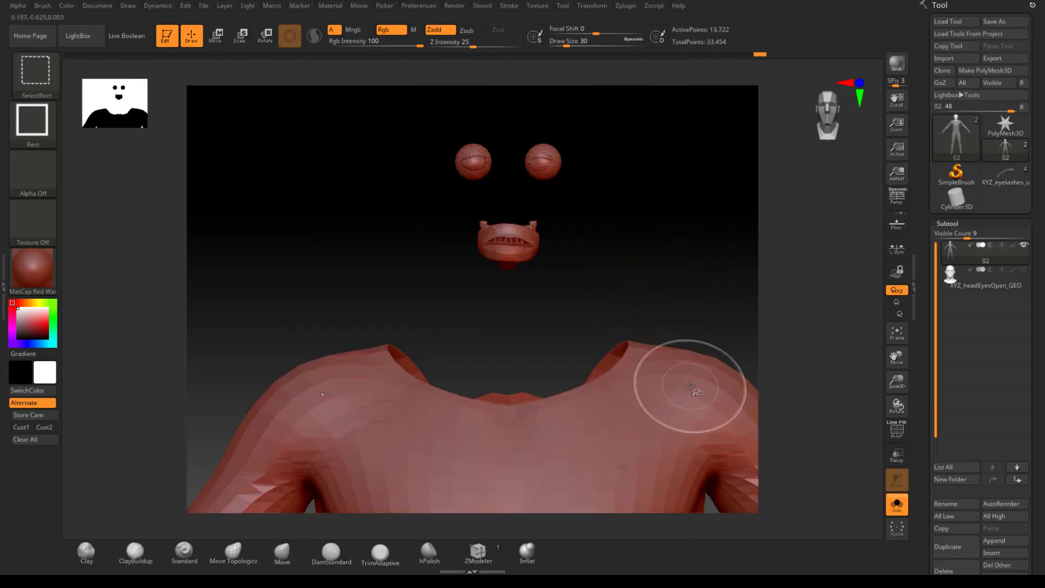
{"action": "left_click", "coordinate": [684, 253], "text": "ctrl+shift"}
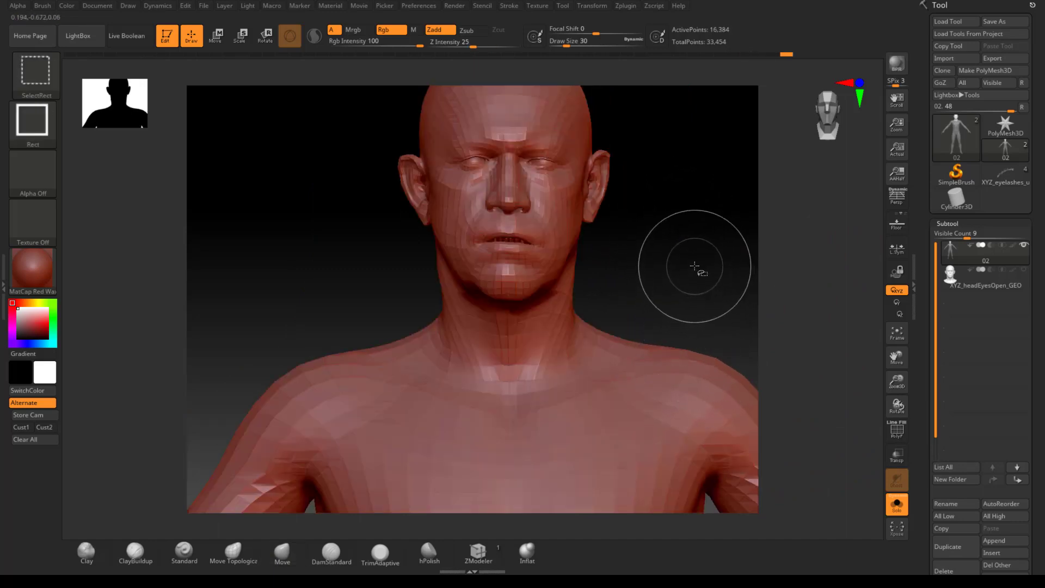
{"action": "left_click", "coordinate": [684, 348], "text": "ctrl+shift"}
{"action": "mouse_move", "coordinate": [692, 320]}
{"action": "left_mouse_down"}
{"action": "mouse_move", "coordinate": [708, 286]}
{"action": "mouse_move", "coordinate": [758, 303]}
{"action": "mouse_move", "coordinate": [602, 338]}
{"action": "mouse_move", "coordinate": [660, 238]}
{"action": "mouse_move", "coordinate": [649, 350]}
{"action": "left_mouse_up"}
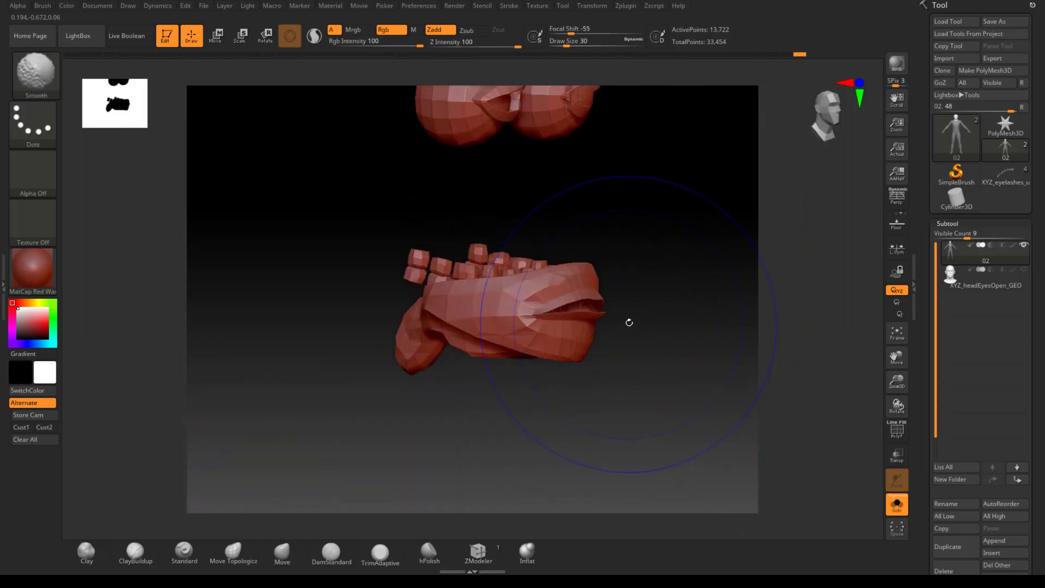
Turn on polyframe and set the ZModeler brush's polygon action to PolyGroup with Polyloop as the target.
{"action": "key", "text": "shift+f"}
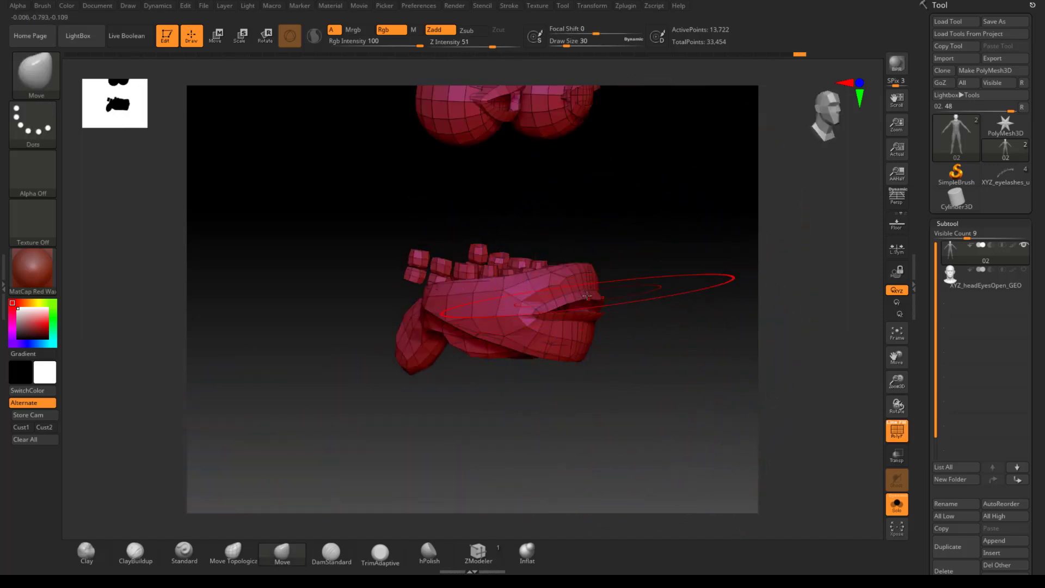
{"action": "left_click_drag", "start_coordinate": [653, 282], "coordinate": [642, 308]}
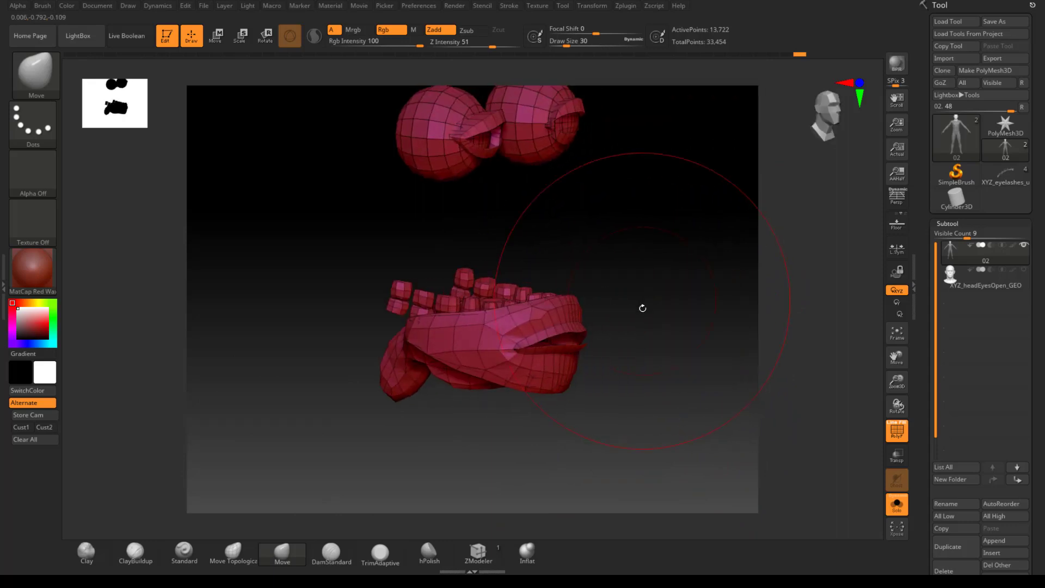
{"action": "key", "text": "b"}
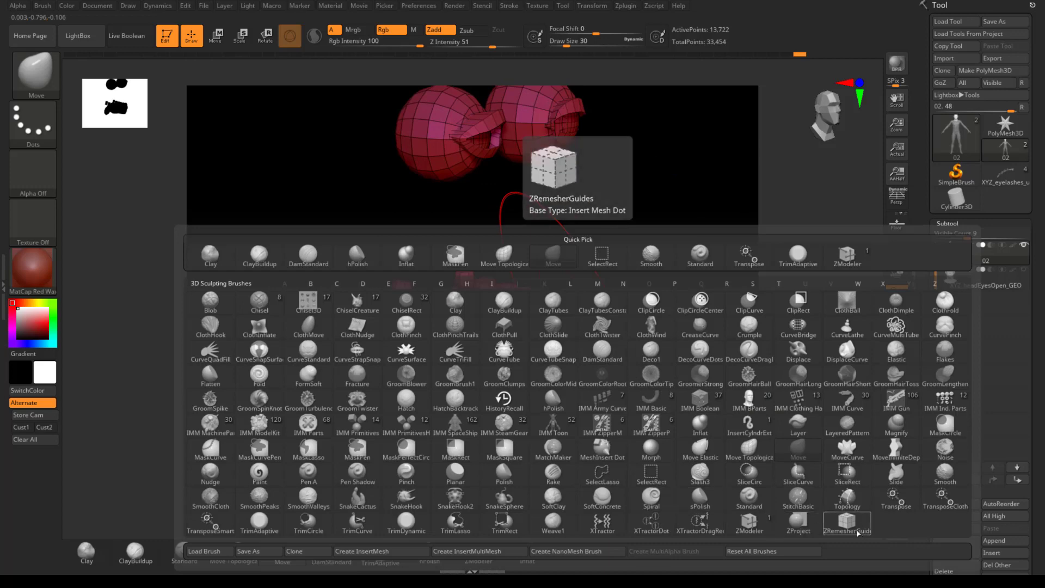
{"action": "left_click", "coordinate": [749, 522]}
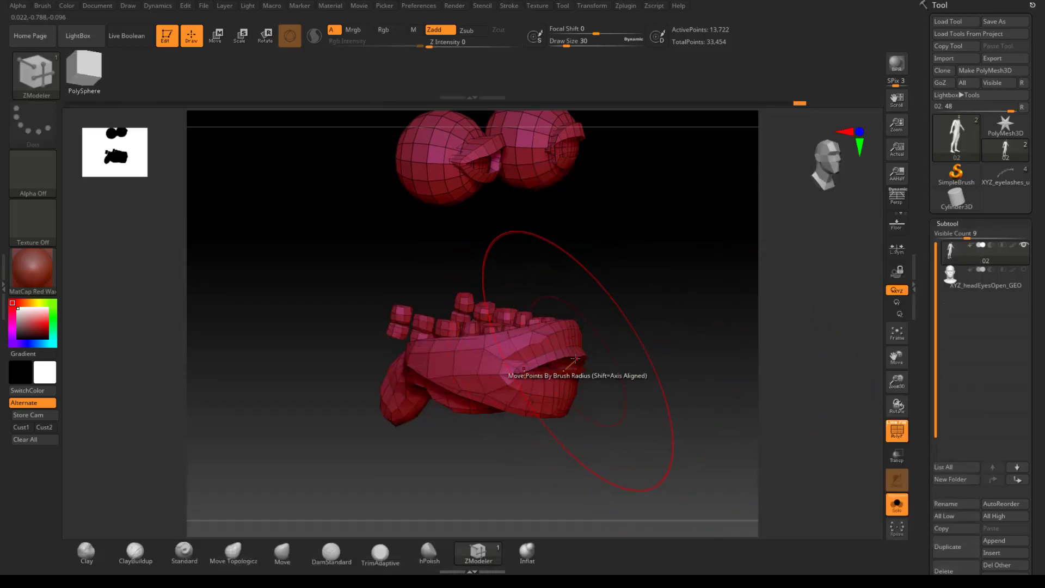
{"action": "key", "text": "space"}
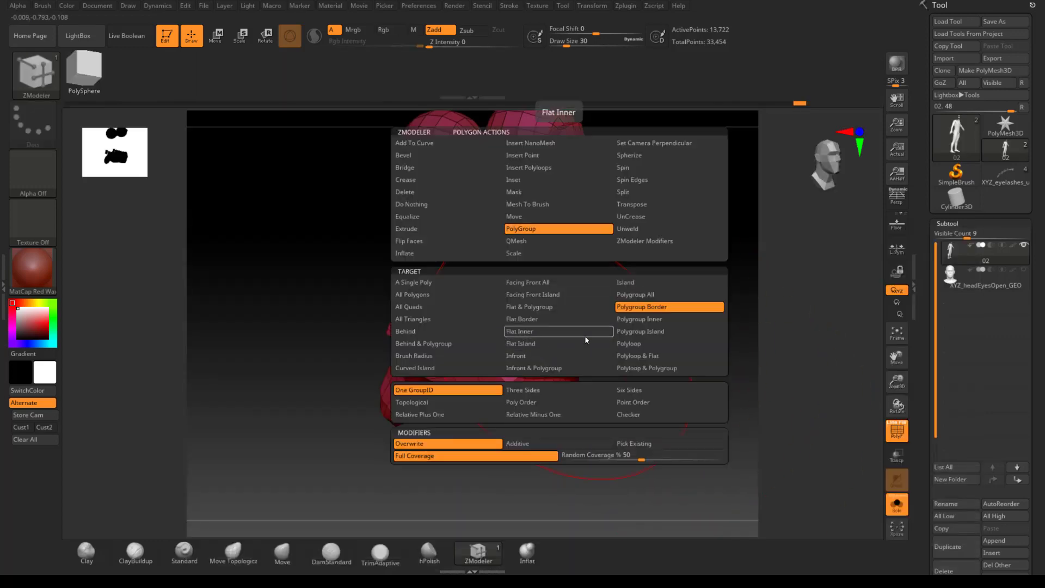
{"action": "left_click", "coordinate": [635, 346]}
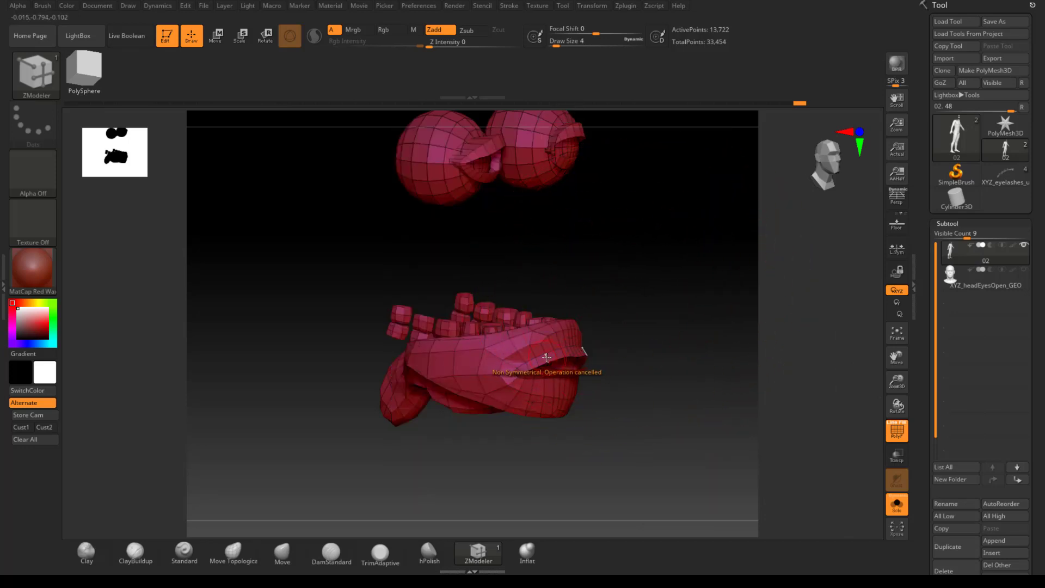
Assign the polyloop along the mouth bag's lip opening to its own polygroup and hide that strip.
{"action": "scroll", "coordinate": [546, 358], "scroll_direction": "up", "scroll_amount": 5}
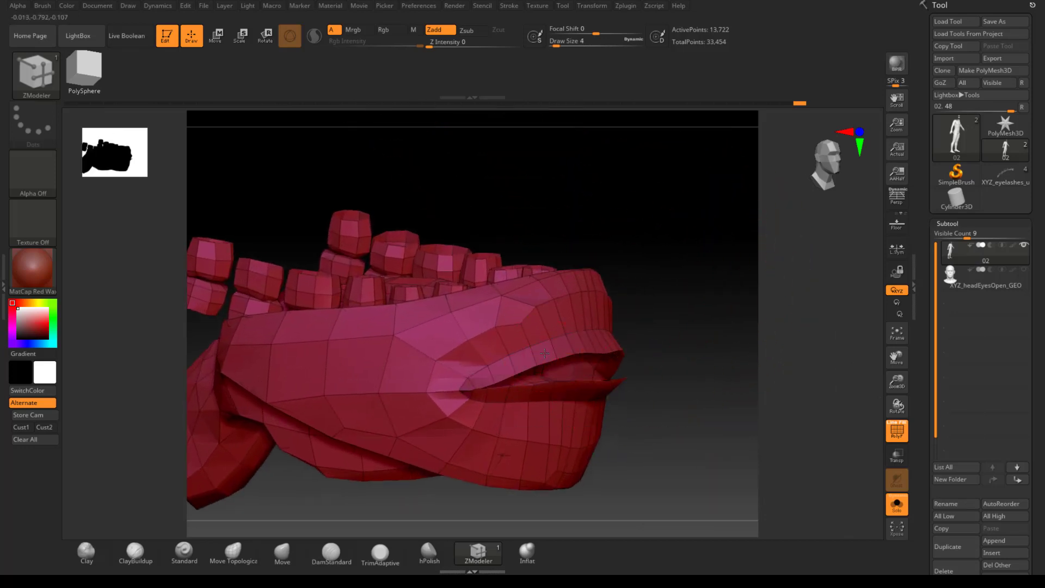
{"action": "left_click", "coordinate": [544, 354]}
{"action": "left_click_drag", "start_coordinate": [700, 291], "coordinate": [655, 322]}
{"action": "key", "text": "ctrl+z"}
{"action": "left_click", "coordinate": [624, 345], "text": "ctrl+alt+shift"}
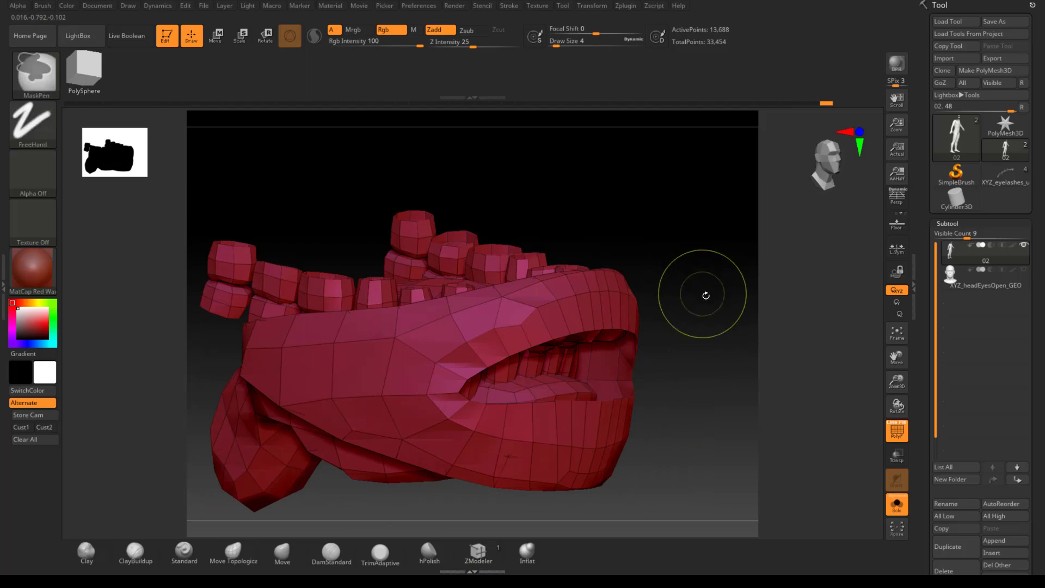
{"action": "left_click_drag", "start_coordinate": [719, 273], "coordinate": [726, 357], "text": "ctrl+shift"}
{"action": "key", "text": "ctrl+w"}
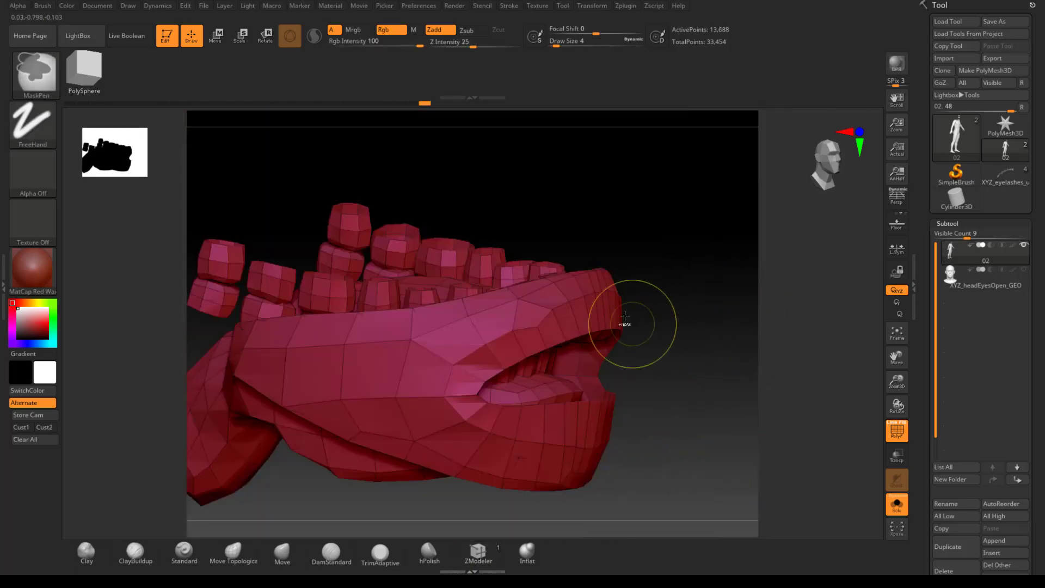
Reveal the whole wrapped body mesh in front view and turn off polyframe.
{"action": "left_click_drag", "start_coordinate": [672, 329], "coordinate": [609, 147], "text": "alt"}
{"action": "left_click_drag", "start_coordinate": [687, 353], "coordinate": [658, 358]}
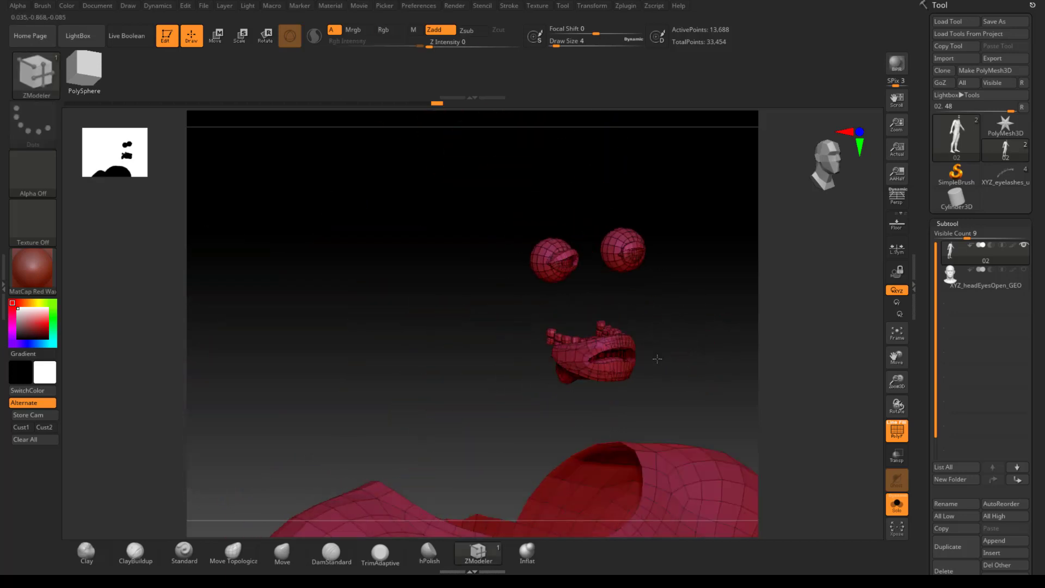
{"action": "left_click", "coordinate": [720, 311], "text": "ctrl+shift"}
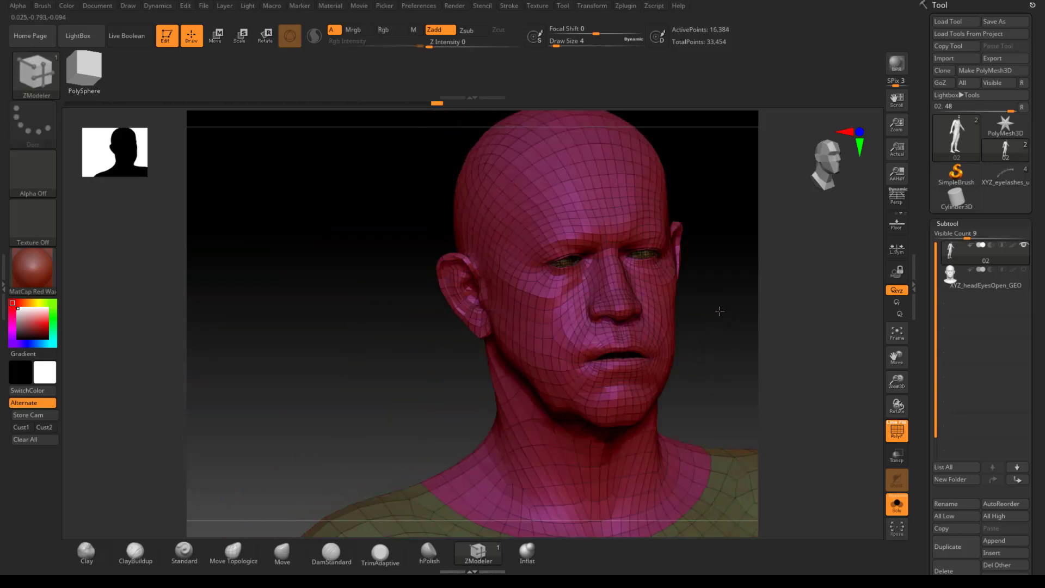
{"action": "left_click_drag", "start_coordinate": [720, 311], "coordinate": [727, 319], "text": "shift"}
{"action": "key", "text": "shift+f"}
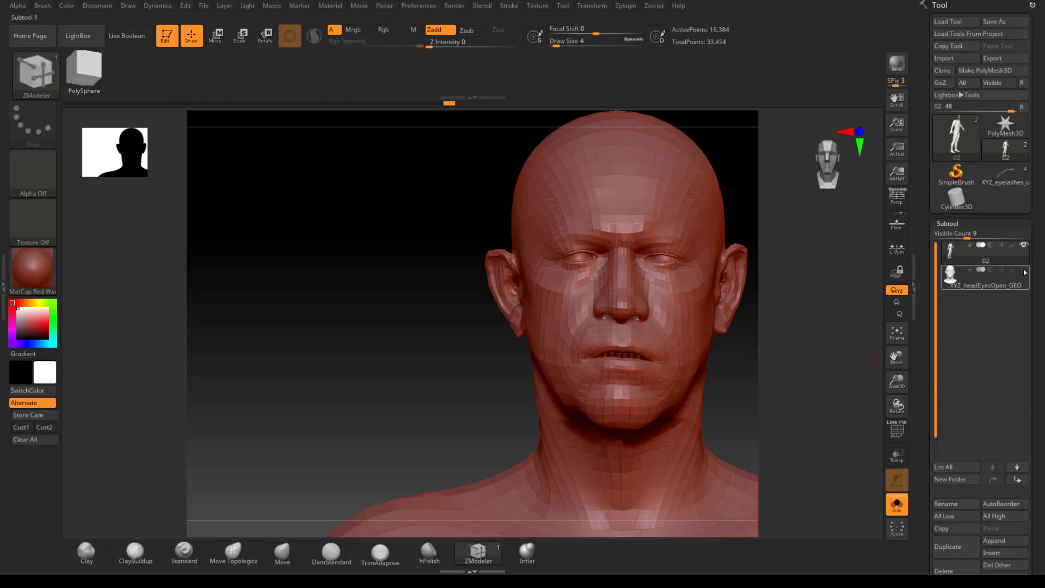
Hide the outer head, mask the remaining eye bags, mouth bag and body, and reveal the whole mesh.
{"action": "left_click", "coordinate": [673, 261], "text": "ctrl+shift"}
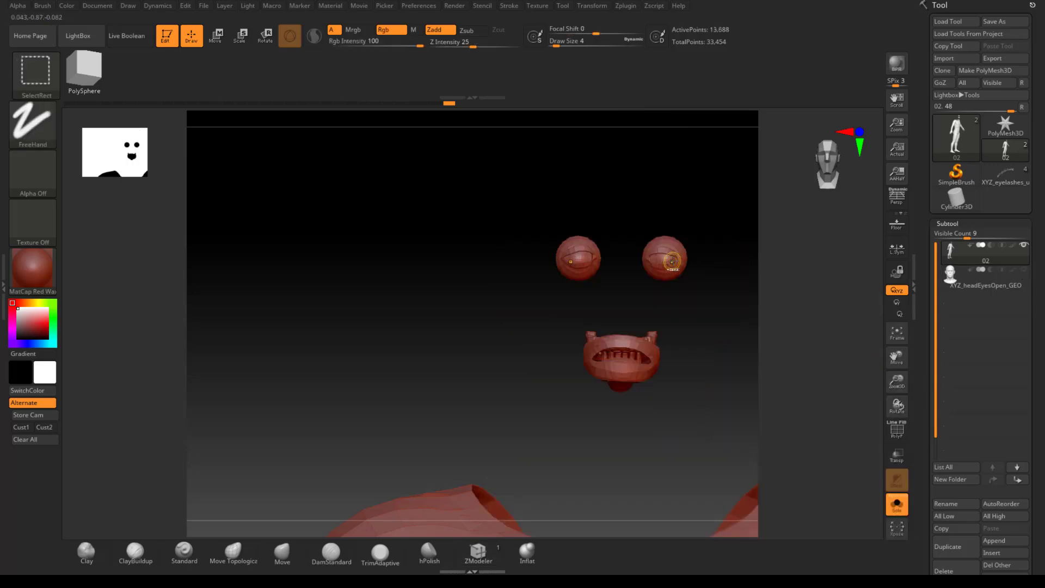
{"action": "left_click", "coordinate": [716, 289], "text": "ctrl"}
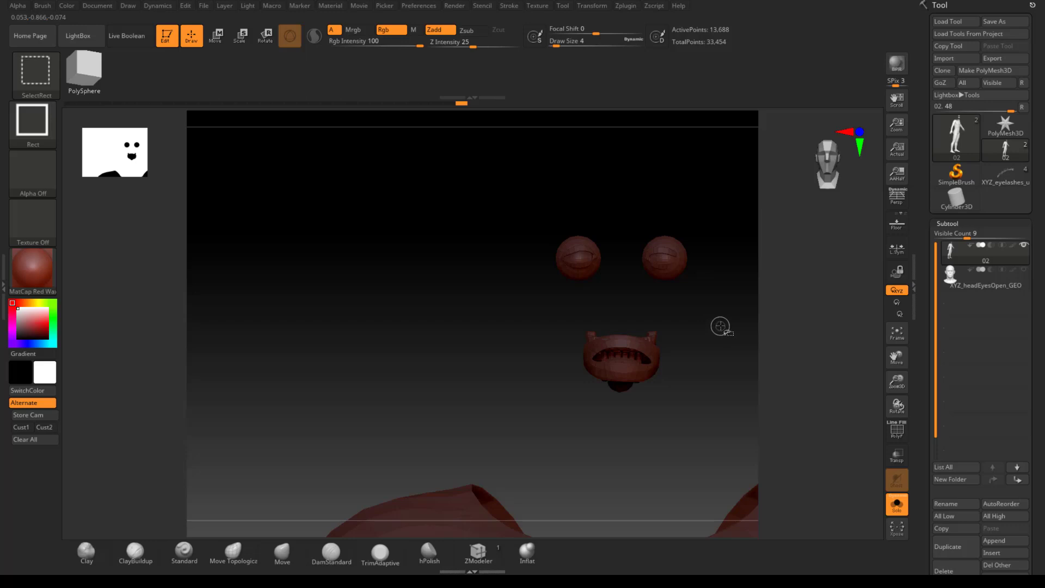
{"action": "left_click", "coordinate": [720, 326], "text": "ctrl+shift"}
{"action": "mouse_move", "coordinate": [760, 338]}
{"action": "left_mouse_down", "text": "alt"}
{"action": "mouse_move", "coordinate": [766, 439]}
{"action": "mouse_move", "coordinate": [726, 411]}
{"action": "mouse_move", "coordinate": [735, 411]}
{"action": "mouse_move", "coordinate": [708, 406]}
{"action": "mouse_move", "coordinate": [730, 410]}
{"action": "left_mouse_up", "text": "alt"}
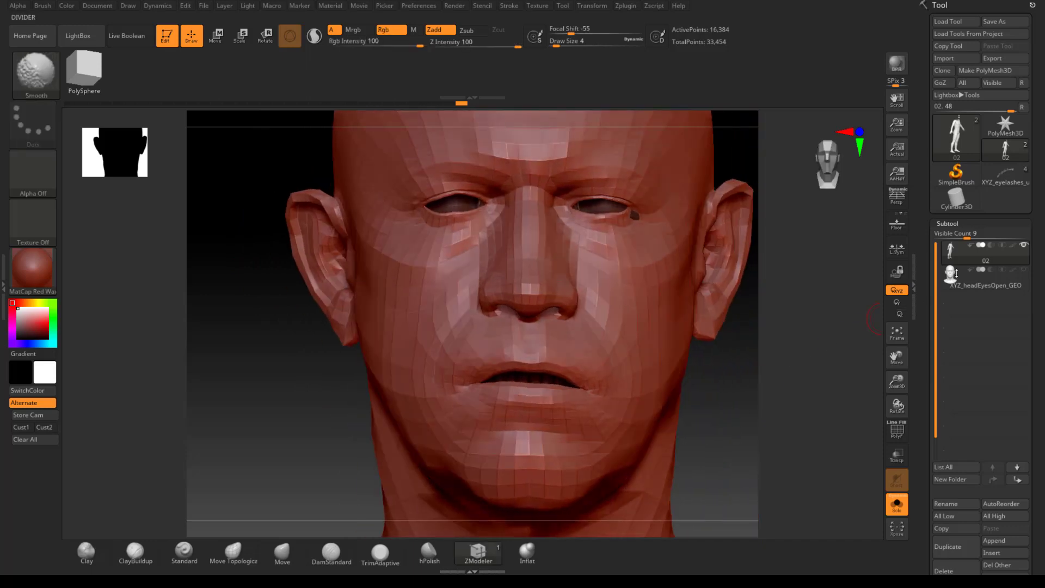
Project the unmasked outer head onto the head scan with ProjectAll and check the face against the scan.
{"action": "scroll", "coordinate": [927, 528], "scroll_direction": "down", "scroll_amount": 5}
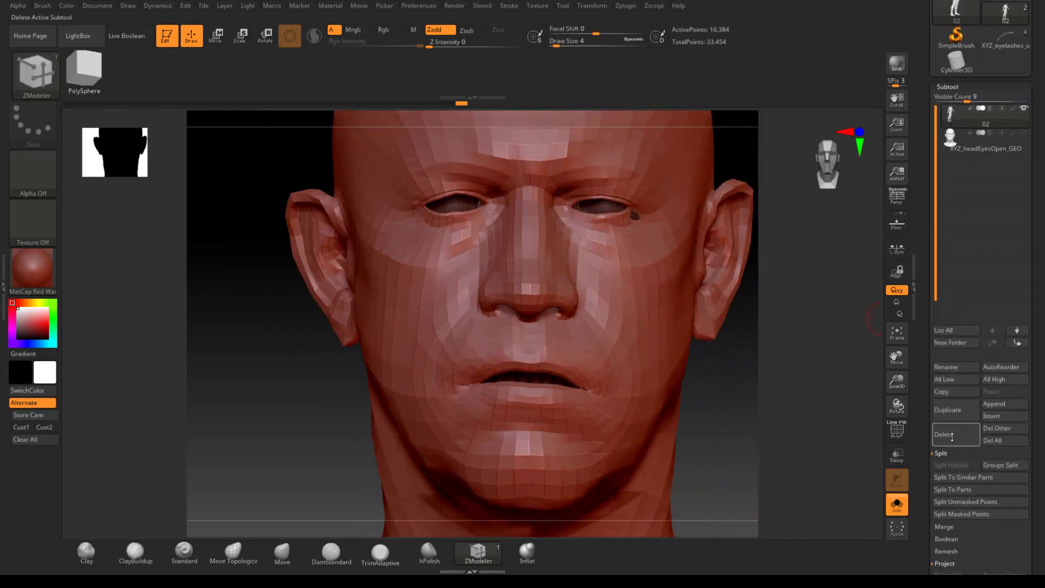
{"action": "scroll", "coordinate": [929, 541], "scroll_direction": "down", "scroll_amount": 3}
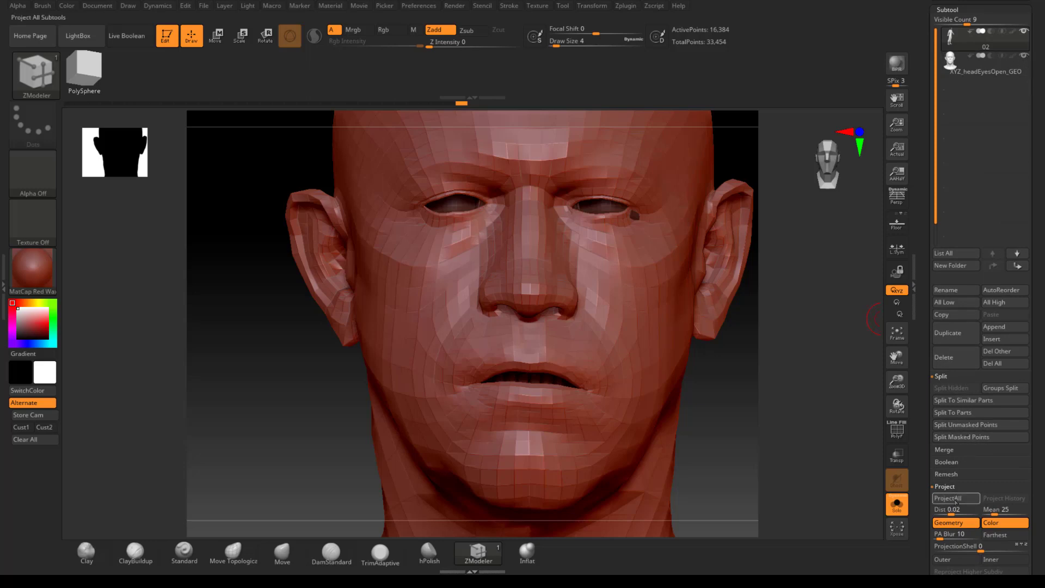
{"action": "left_click", "coordinate": [955, 499]}
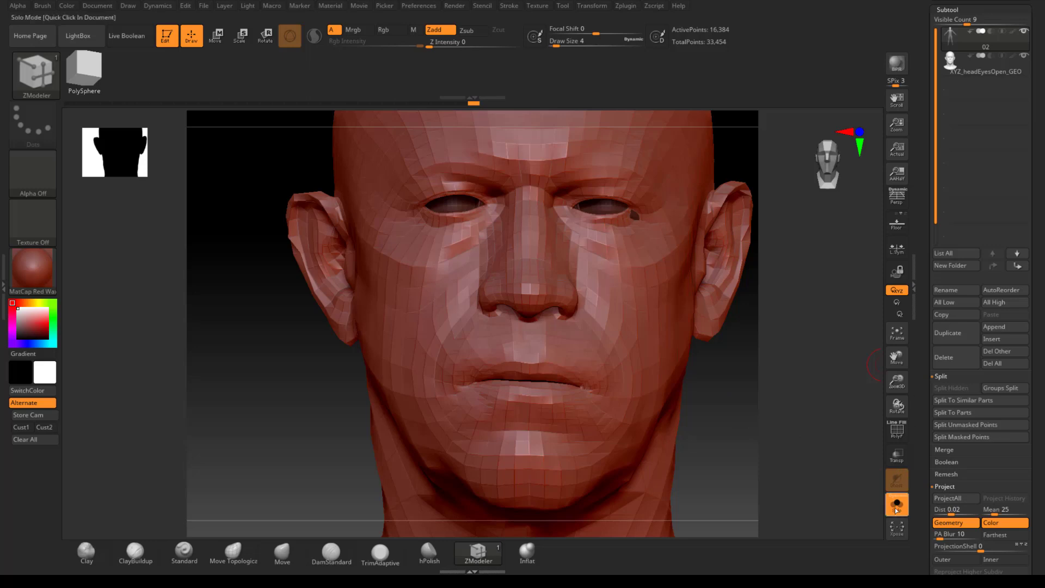
{"action": "mouse_move", "coordinate": [760, 431]}
{"action": "left_mouse_down"}
{"action": "mouse_move", "coordinate": [672, 433]}
{"action": "mouse_move", "coordinate": [761, 430]}
{"action": "mouse_move", "coordinate": [773, 419]}
{"action": "left_mouse_up"}
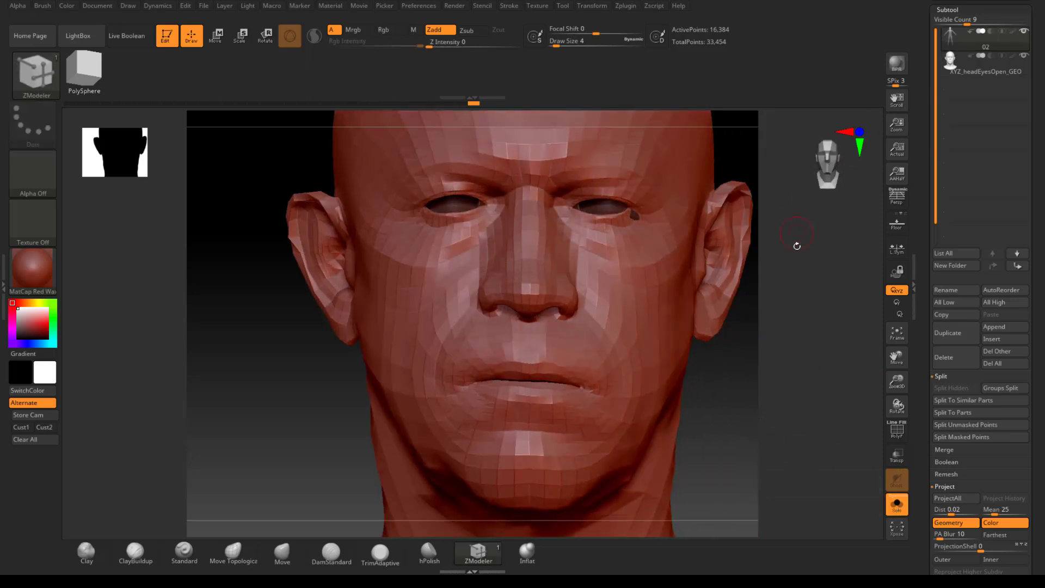
{"action": "left_click_drag", "start_coordinate": [796, 246], "coordinate": [775, 297]}
{"action": "mouse_move", "coordinate": [761, 192]}
{"action": "left_mouse_down"}
{"action": "mouse_move", "coordinate": [729, 196]}
{"action": "mouse_move", "coordinate": [783, 201]}
{"action": "mouse_move", "coordinate": [754, 201]}
{"action": "left_mouse_up"}
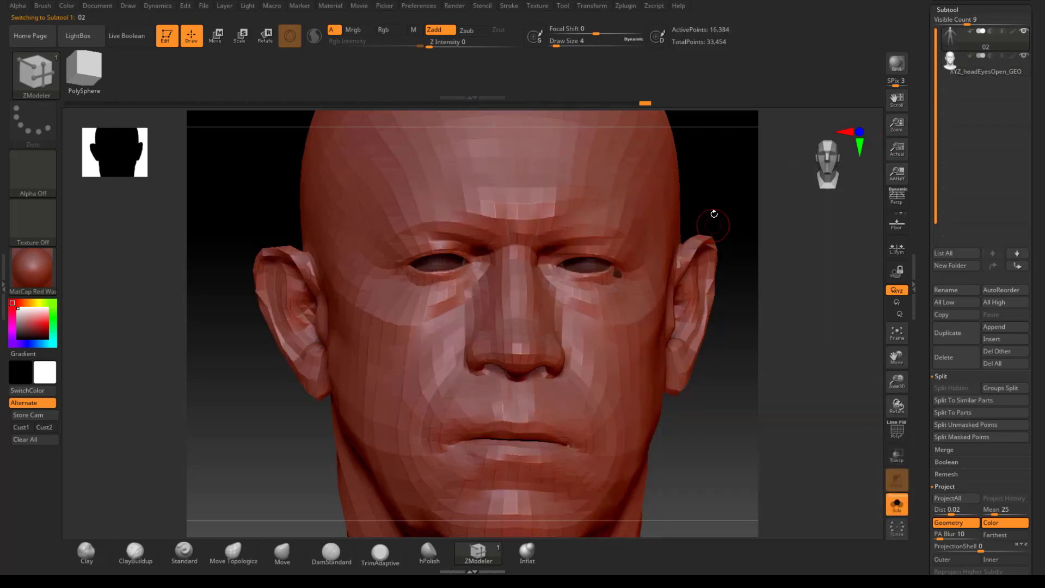
Isolate the two eye bags by hiding the outer head, the mouth bag and the body.
{"action": "left_click", "coordinate": [596, 275], "text": "ctrl+shift"}
{"action": "left_click_drag", "start_coordinate": [421, 412], "coordinate": [622, 531], "text": "ctrl+alt+shift"}
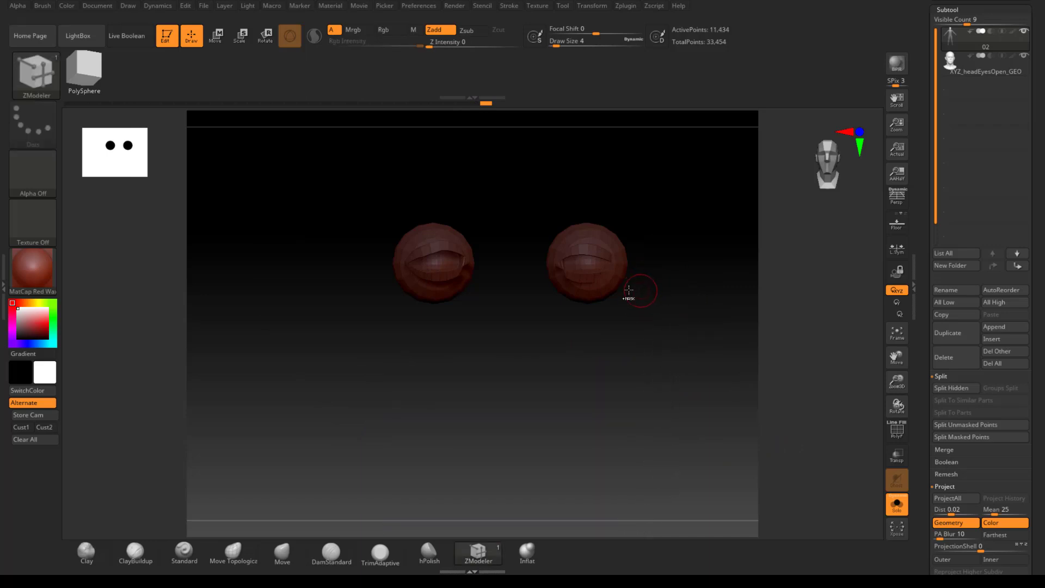
{"action": "mouse_move", "coordinate": [646, 371]}
{"action": "left_mouse_down", "text": "alt"}
{"action": "mouse_move", "coordinate": [681, 213]}
{"action": "mouse_move", "coordinate": [613, 109]}
{"action": "left_mouse_up", "text": "alt"}
{"action": "left_click_drag", "start_coordinate": [411, 502], "coordinate": [683, 170], "text": "ctrl+alt+shift"}
{"action": "left_click_drag", "start_coordinate": [353, 211], "coordinate": [380, 249], "text": "ctrl+shift"}
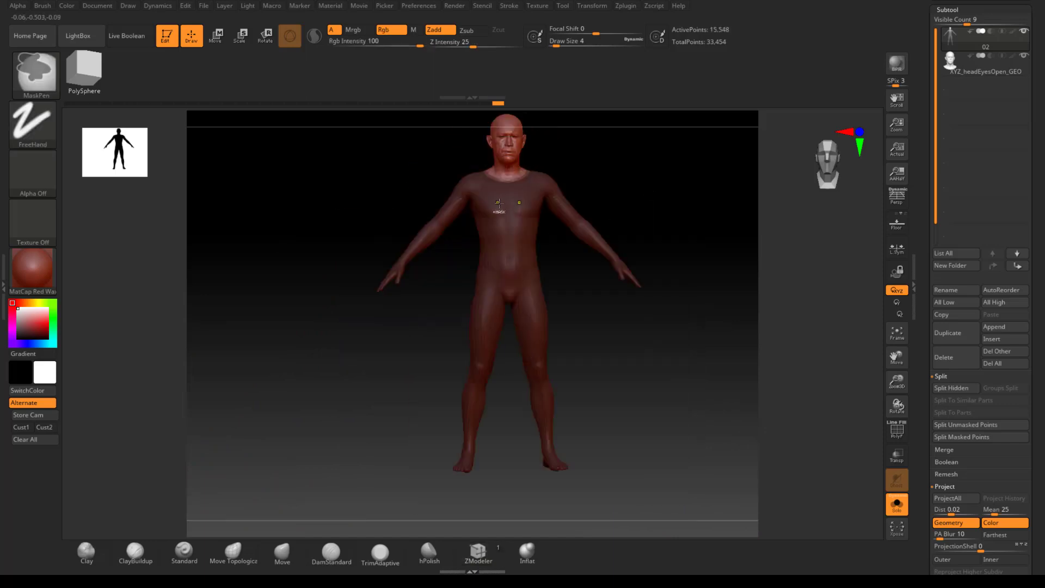
{"action": "key", "text": "ctrl+z"}
Turn on polyframe for the isolated eye bags and reveal the whole mesh again.
{"action": "left_click_drag", "start_coordinate": [565, 180], "coordinate": [568, 219], "text": "alt"}
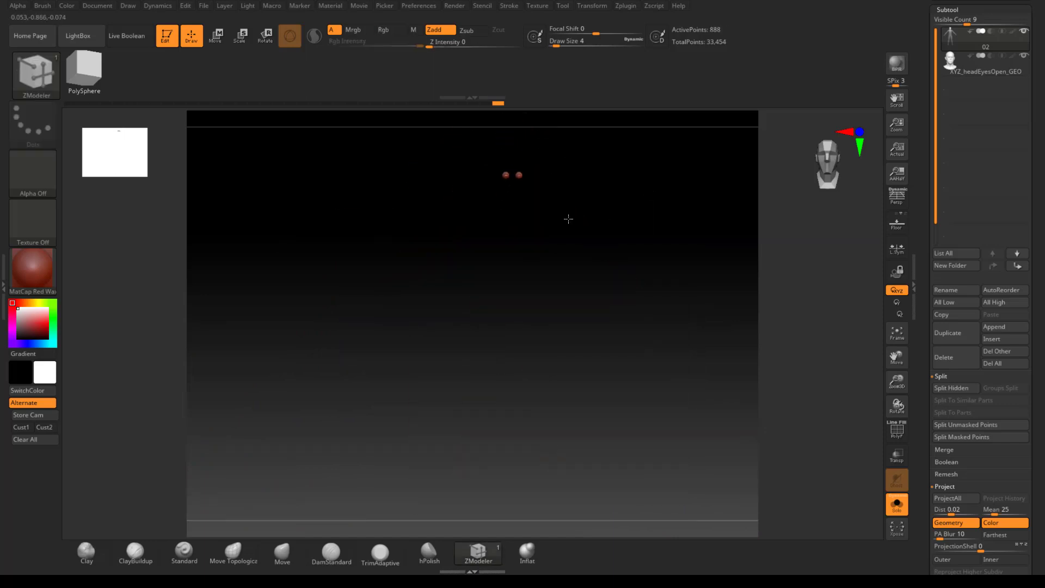
{"action": "left_click_drag", "start_coordinate": [628, 350], "coordinate": [625, 458], "text": "alt"}
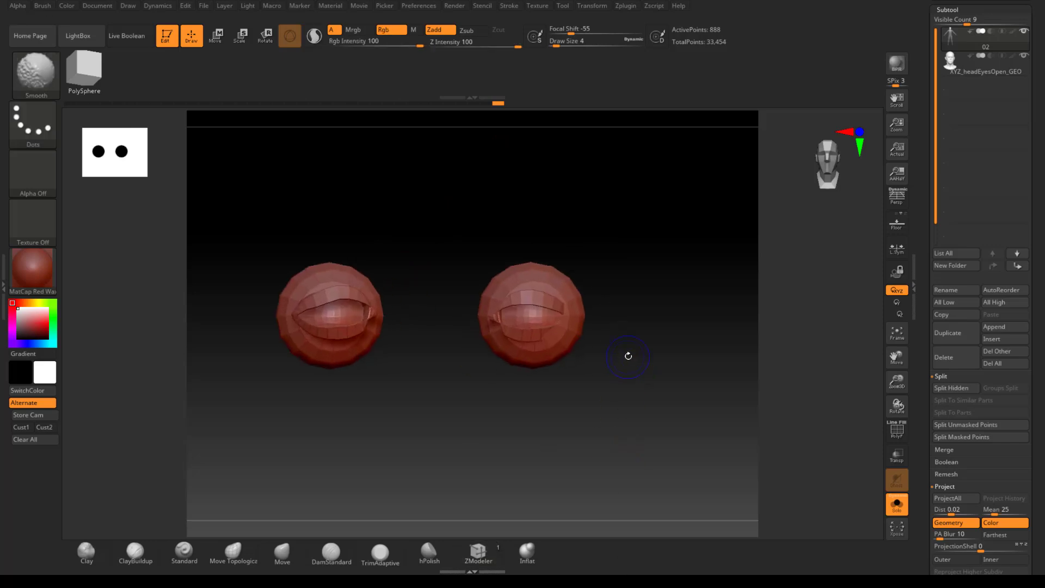
{"action": "key", "text": "shift+f"}
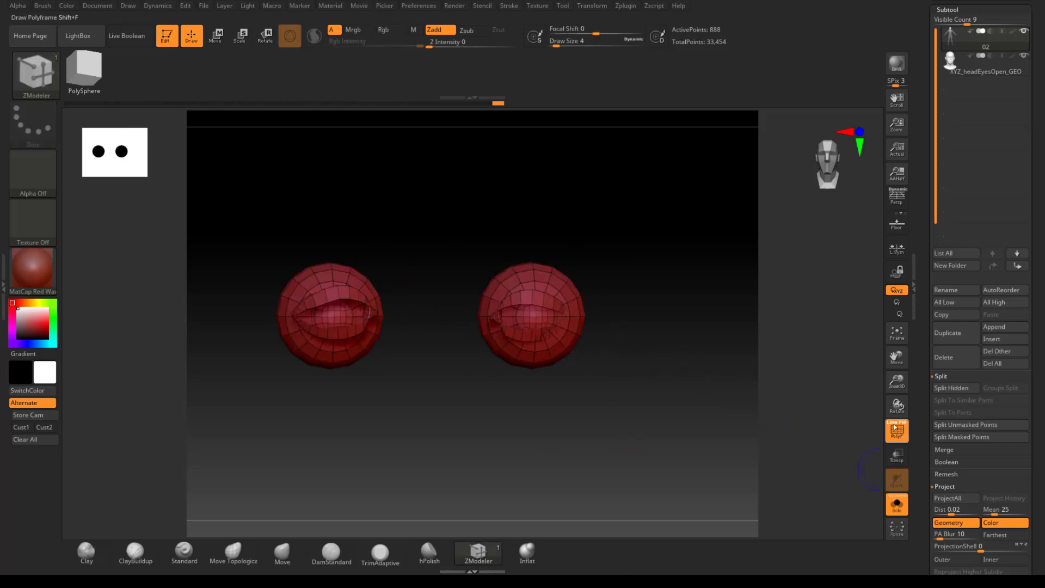
{"action": "left_click", "coordinate": [897, 433]}
{"action": "left_click", "coordinate": [898, 433]}
{"action": "left_click", "coordinate": [688, 303], "text": "ctrl+shift"}
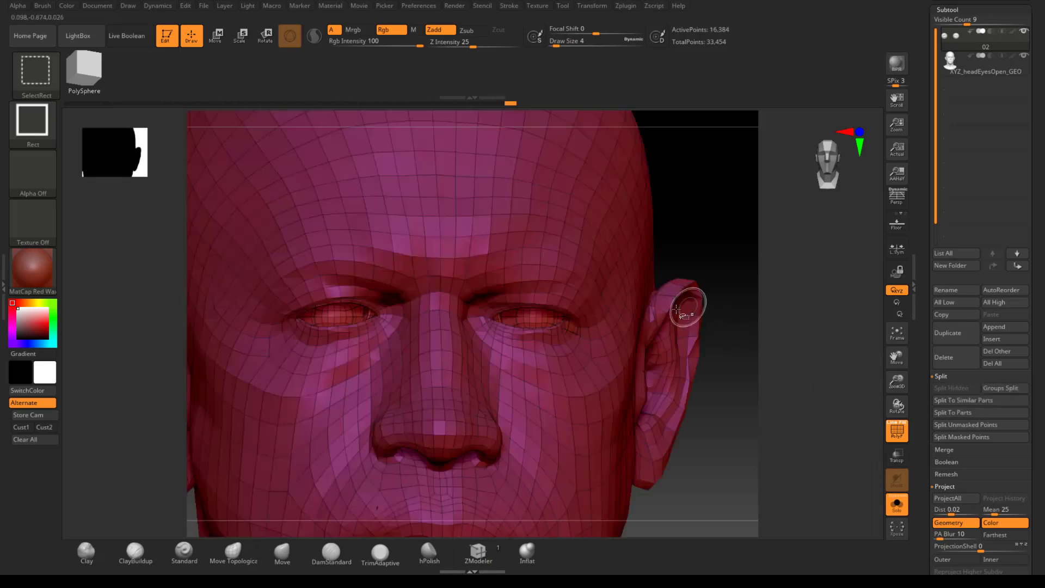
{"action": "left_click_drag", "start_coordinate": [690, 234], "coordinate": [713, 236], "text": "shift"}
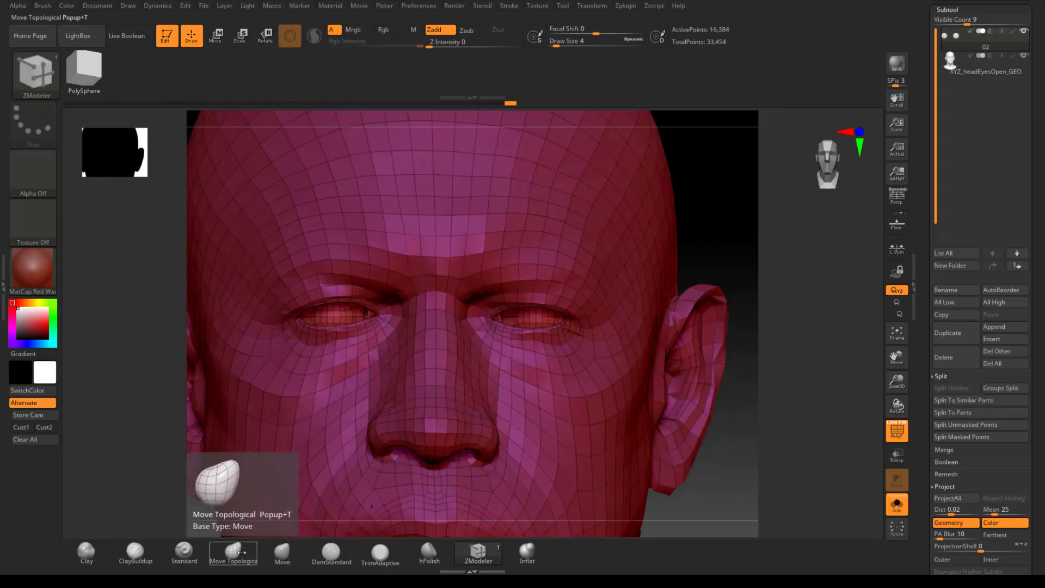
Choose the Move brush and open its Auto Masking settings.
{"action": "left_click", "coordinate": [282, 552]}
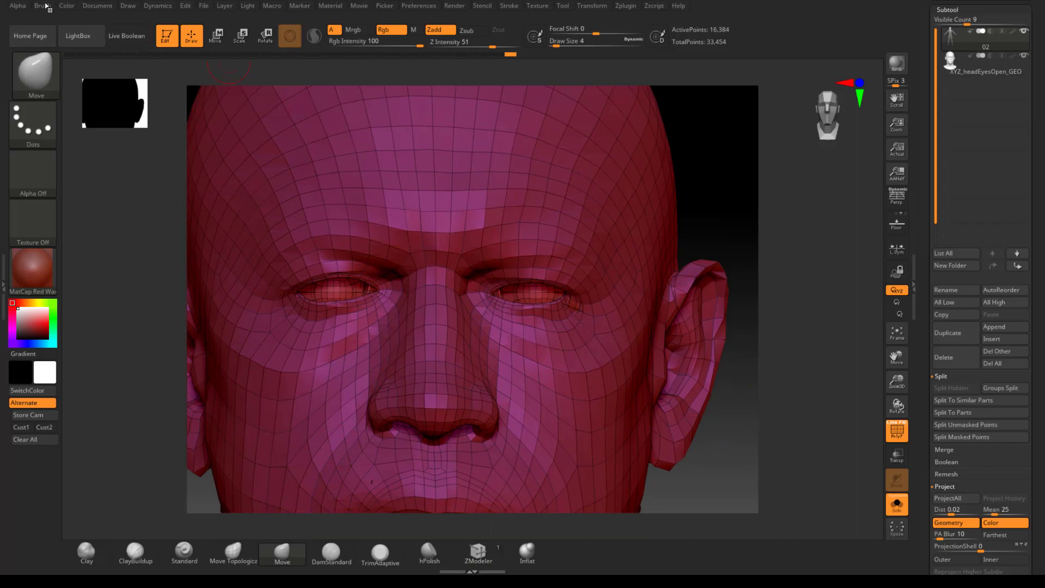
{"action": "left_click", "coordinate": [24, 7]}
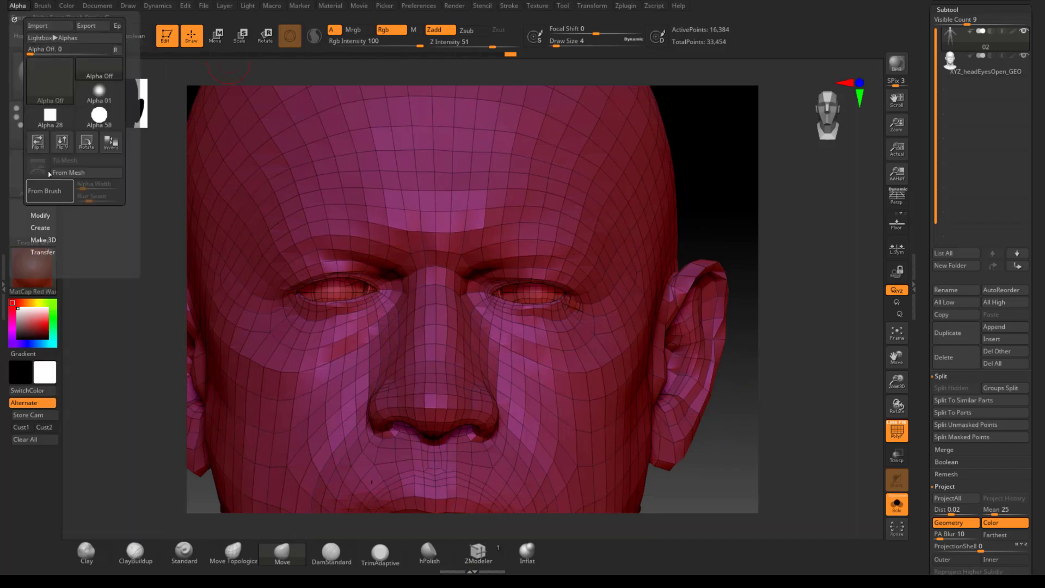
{"action": "left_click", "coordinate": [43, 6]}
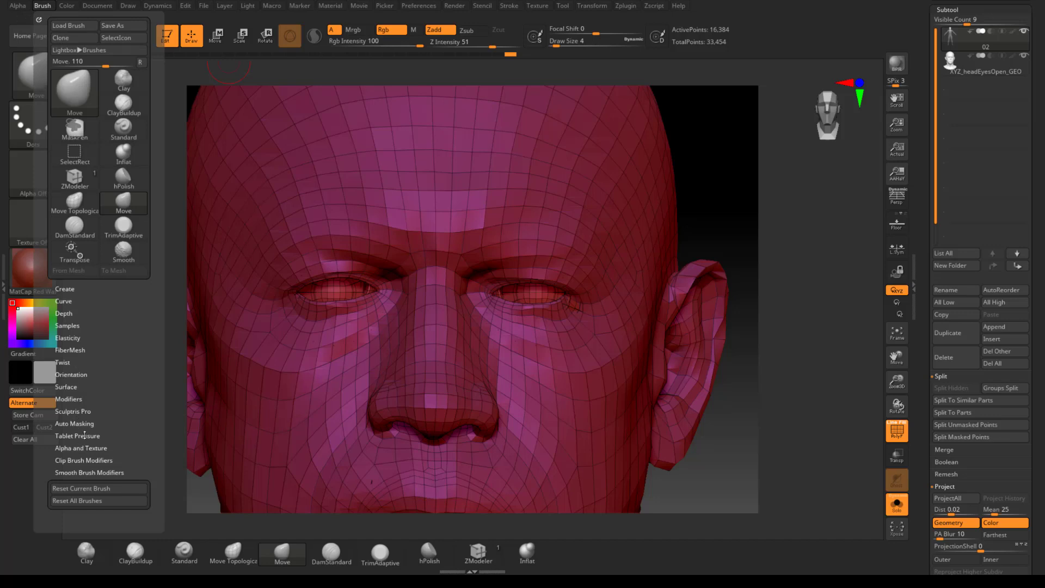
{"action": "left_click", "coordinate": [69, 399]}
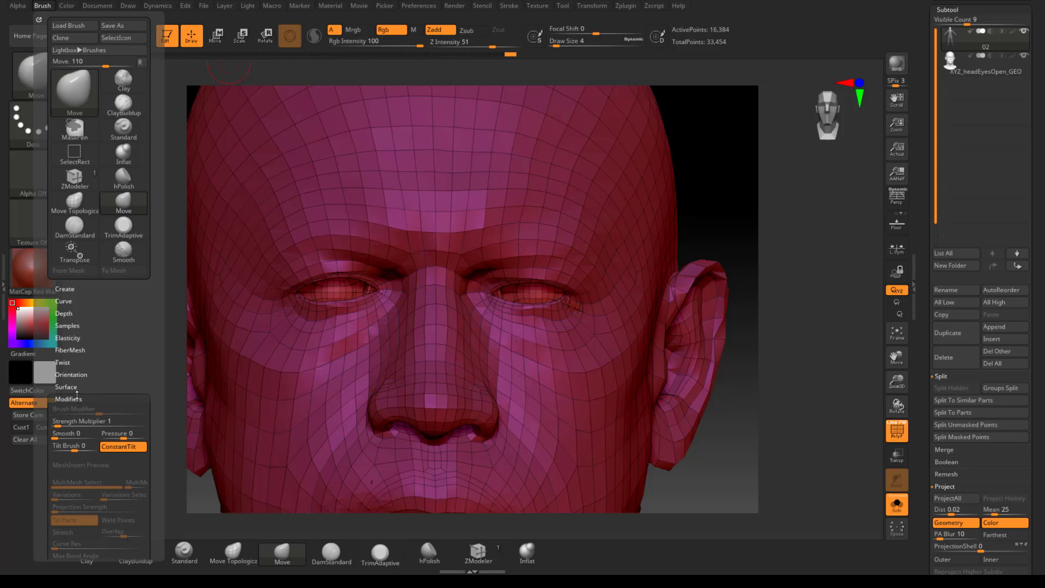
{"action": "left_click", "coordinate": [77, 399]}
{"action": "left_click", "coordinate": [81, 424]}
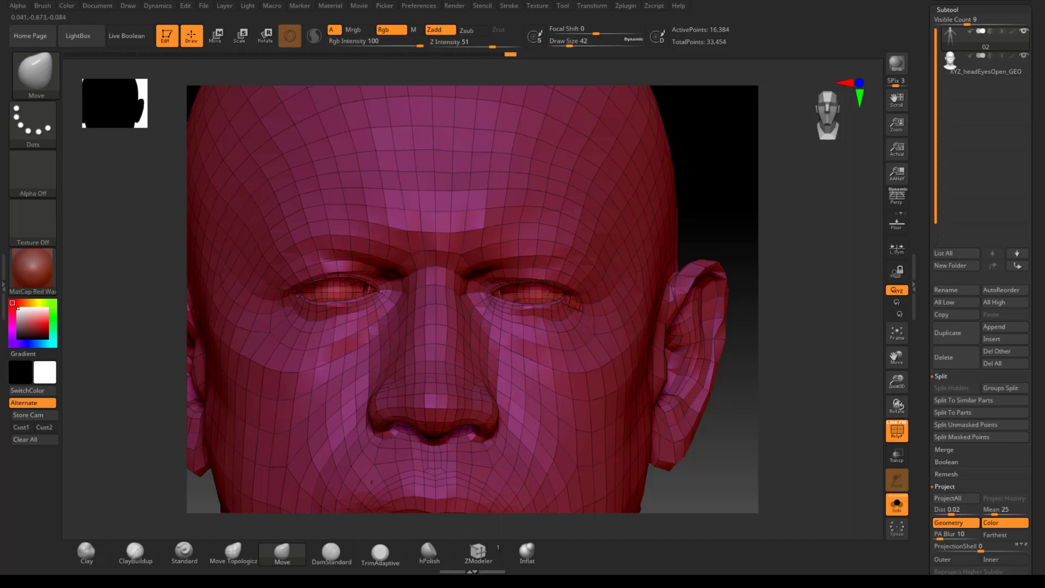
Fit the eyelids and eye surfaces together with the Move brush at draw size 26, working from several angles.
{"action": "left_click_drag", "start_coordinate": [709, 227], "coordinate": [625, 245]}
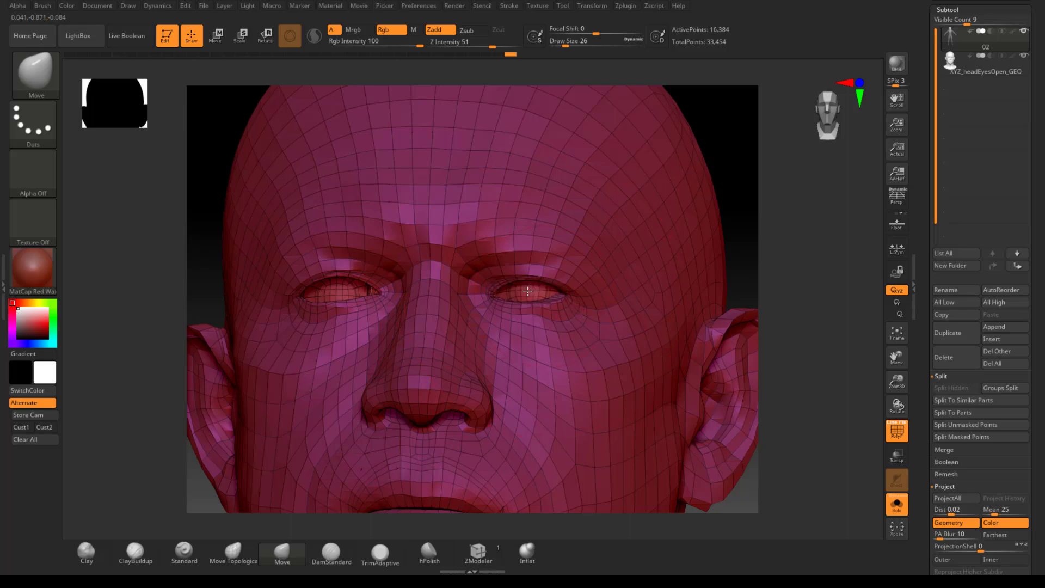
{"action": "left_click_drag", "start_coordinate": [775, 193], "coordinate": [580, 287]}
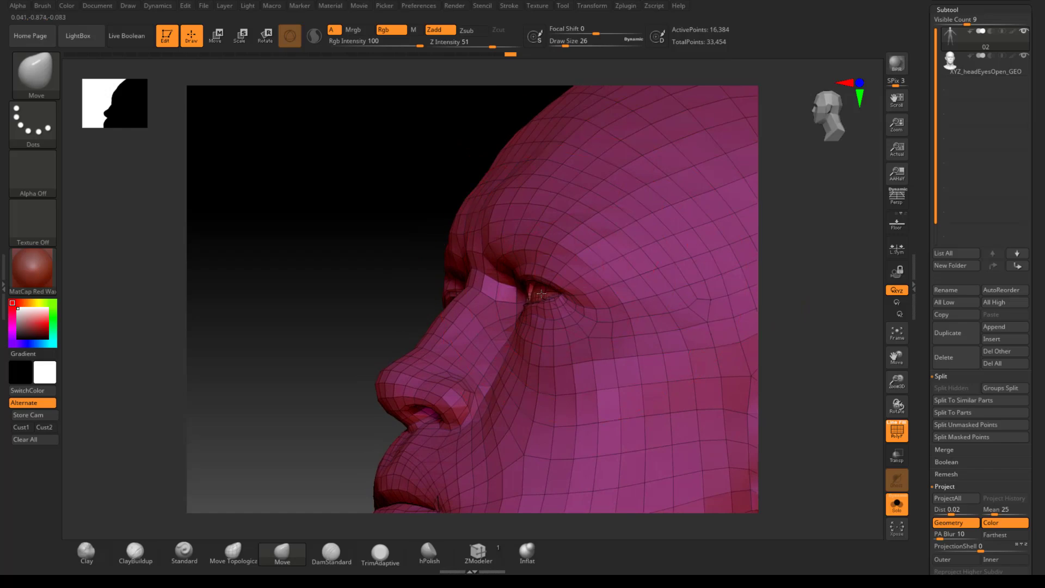
{"action": "left_click_drag", "start_coordinate": [362, 291], "coordinate": [447, 260]}
{"action": "left_click_drag", "start_coordinate": [555, 164], "coordinate": [609, 252]}
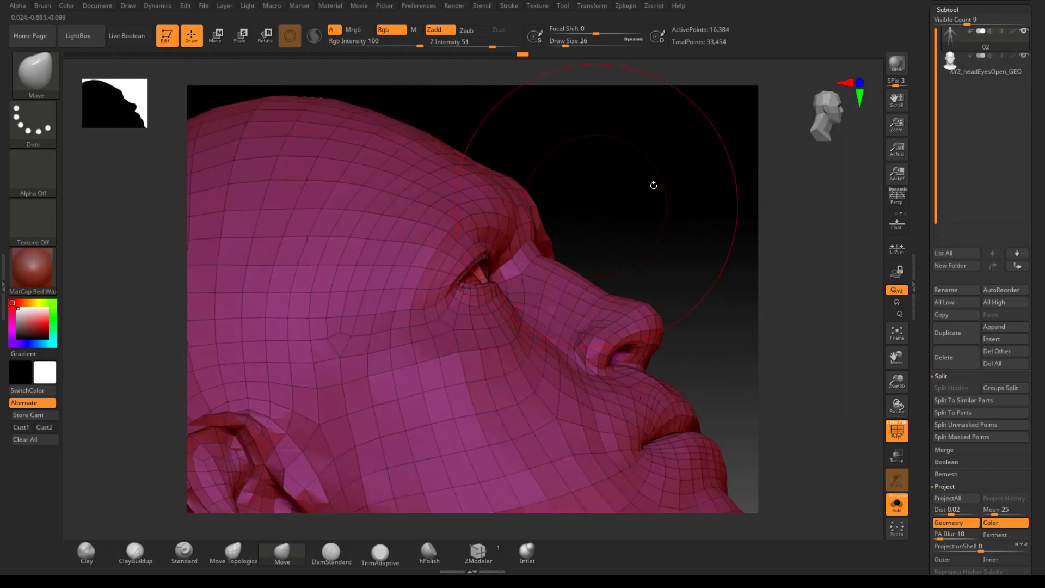
{"action": "left_click_drag", "start_coordinate": [653, 185], "coordinate": [494, 278]}
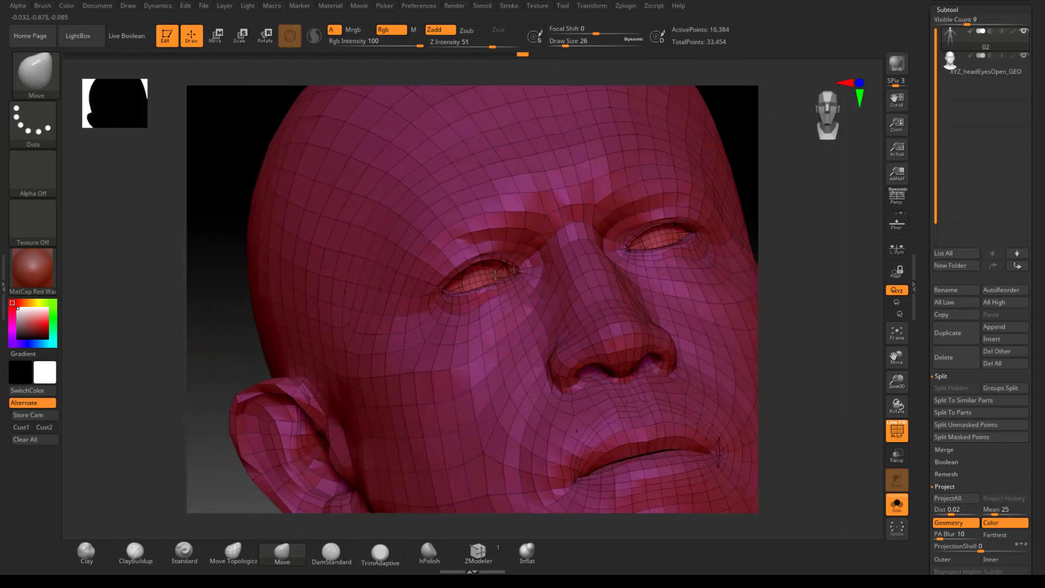
{"action": "left_click_drag", "start_coordinate": [769, 187], "coordinate": [671, 265]}
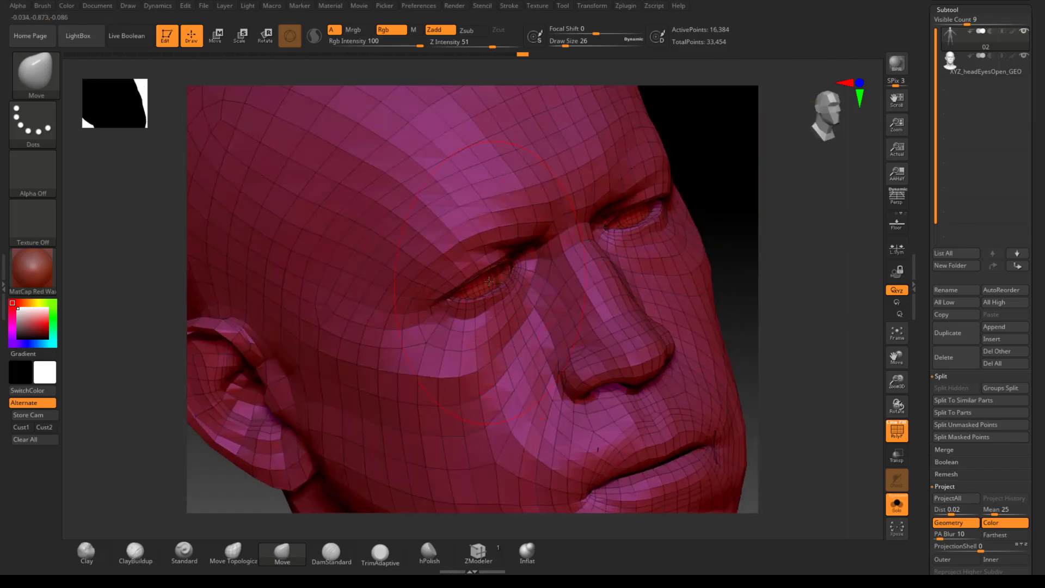
{"action": "left_click_drag", "start_coordinate": [818, 252], "coordinate": [720, 270]}
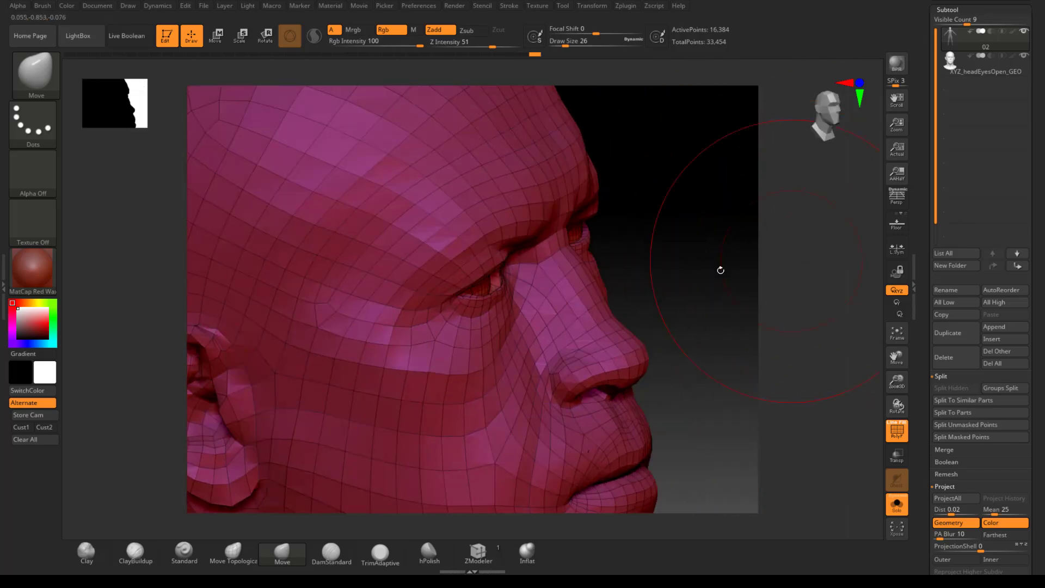
{"action": "left_click_drag", "start_coordinate": [479, 281], "coordinate": [800, 337]}
Isolate the two eye bags by hiding the rest of the mesh and switch to the Move Topological brush.
{"action": "left_click", "coordinate": [503, 277], "text": "ctrl+shift"}
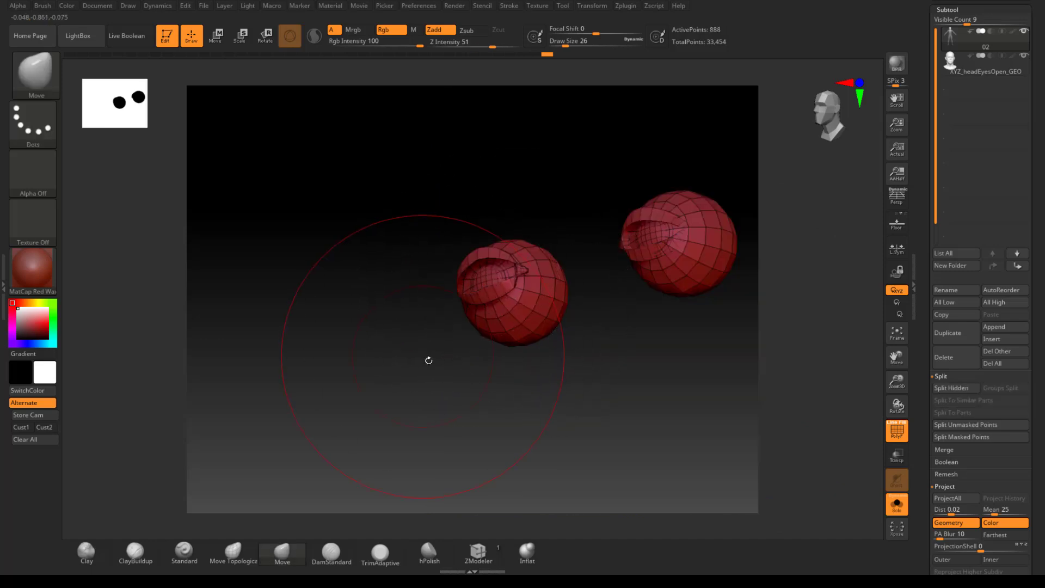
{"action": "mouse_move", "coordinate": [427, 359]}
{"action": "left_mouse_down"}
{"action": "mouse_move", "coordinate": [510, 203]}
{"action": "mouse_move", "coordinate": [535, 276]}
{"action": "mouse_move", "coordinate": [583, 271]}
{"action": "mouse_move", "coordinate": [571, 283]}
{"action": "left_mouse_up"}
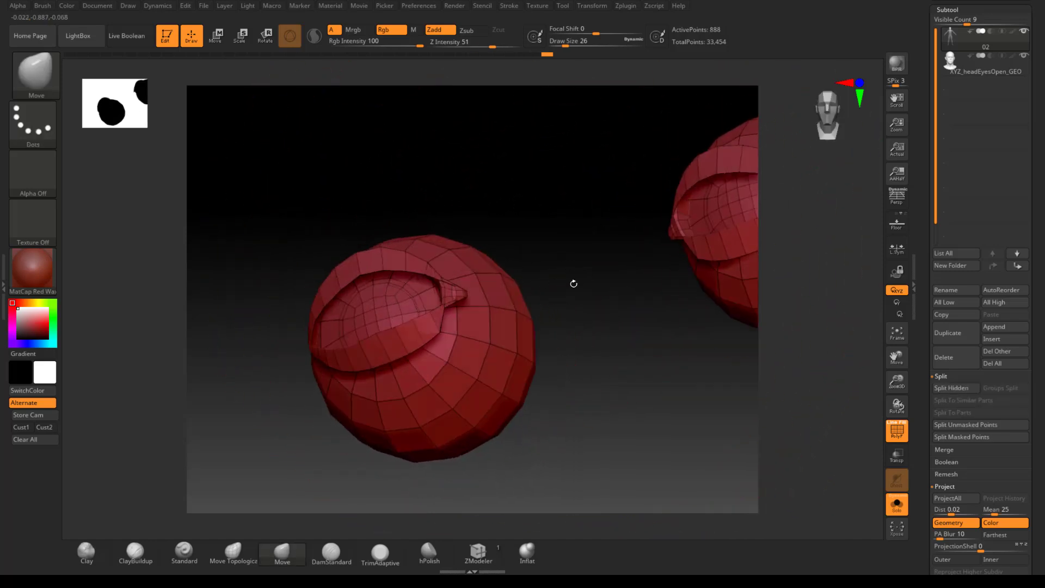
{"action": "left_click", "coordinate": [237, 556]}
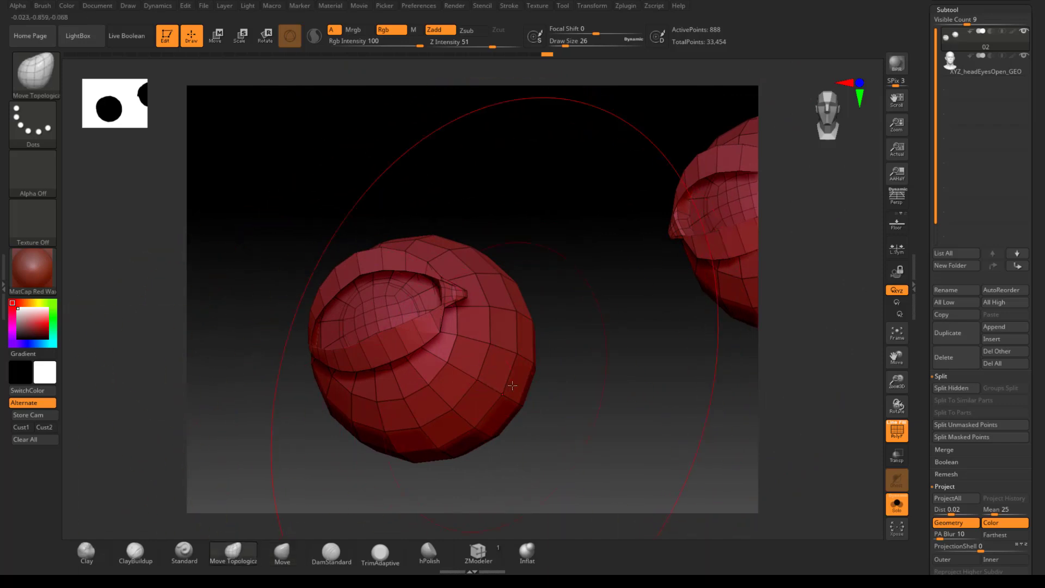
Invert the visibility to show the surrounding head, and invert it back to the isolated eye bags.
{"action": "key", "text": "ctrl+shift"}
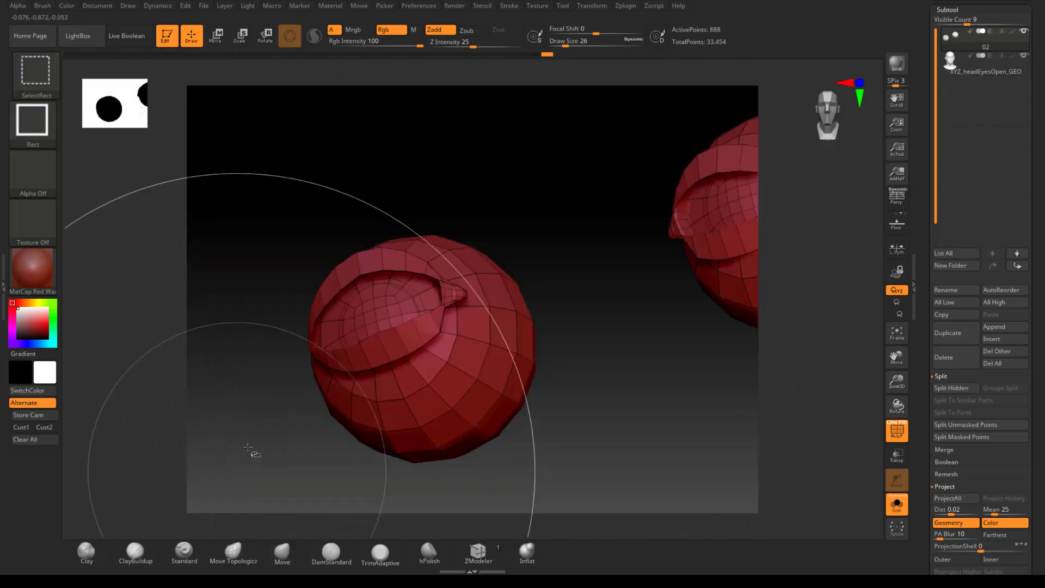
{"action": "left_click_drag", "start_coordinate": [635, 287], "coordinate": [707, 321]}
{"action": "mouse_move", "coordinate": [438, 217]}
{"action": "left_mouse_down", "text": "ctrl+shift"}
{"action": "mouse_move", "coordinate": [429, 327]}
{"action": "mouse_move", "coordinate": [483, 298]}
{"action": "left_mouse_up", "text": "ctrl+shift"}
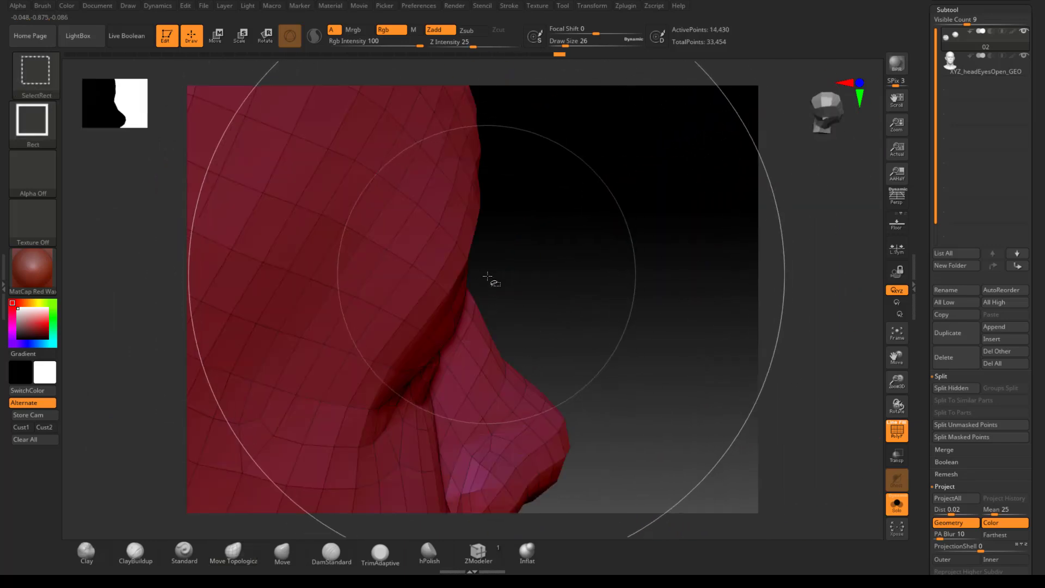
{"action": "mouse_move", "coordinate": [533, 292]}
{"action": "left_mouse_down", "text": "ctrl+shift"}
{"action": "mouse_move", "coordinate": [454, 334]}
{"action": "mouse_move", "coordinate": [536, 315]}
{"action": "left_mouse_up", "text": "ctrl+shift"}
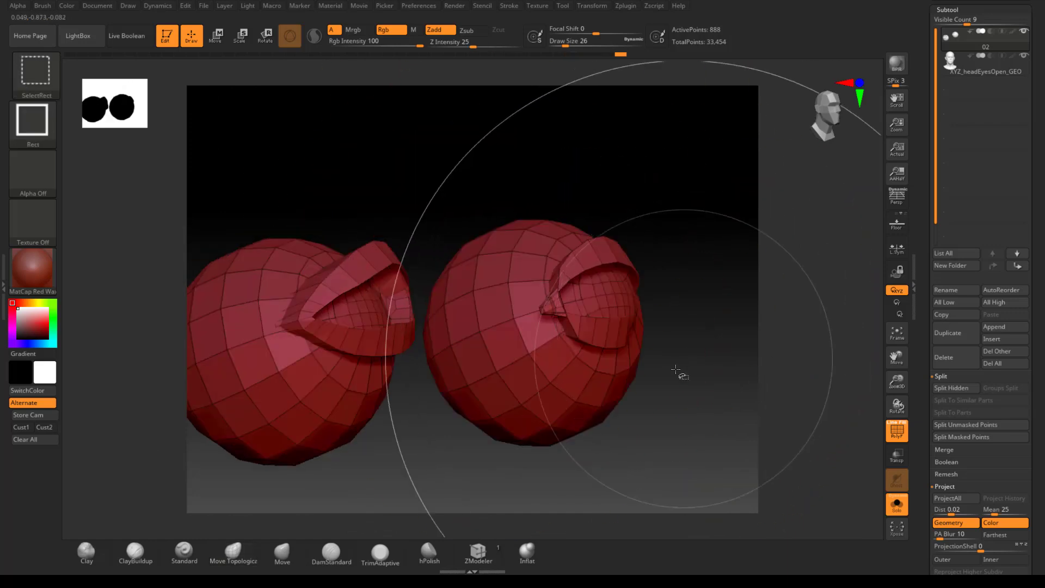
Hide the surrounding eye-bag geometry so that only the two round eyeballs stay visible.
{"action": "left_click_drag", "start_coordinate": [678, 373], "coordinate": [544, 381]}
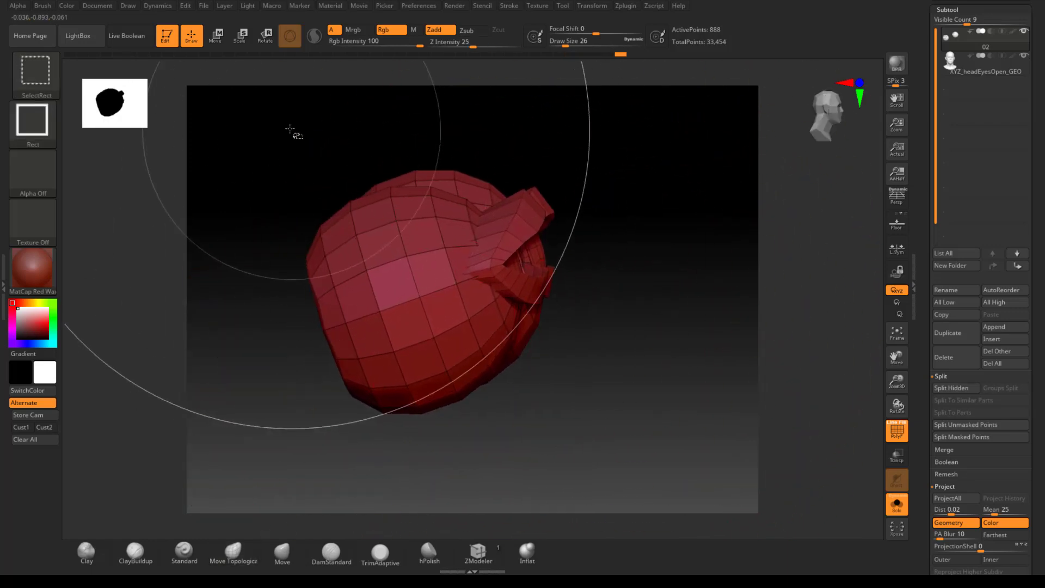
{"action": "left_click_drag", "start_coordinate": [290, 130], "coordinate": [459, 442], "text": "ctrl+shift"}
{"action": "left_click_drag", "start_coordinate": [596, 259], "coordinate": [582, 284]}
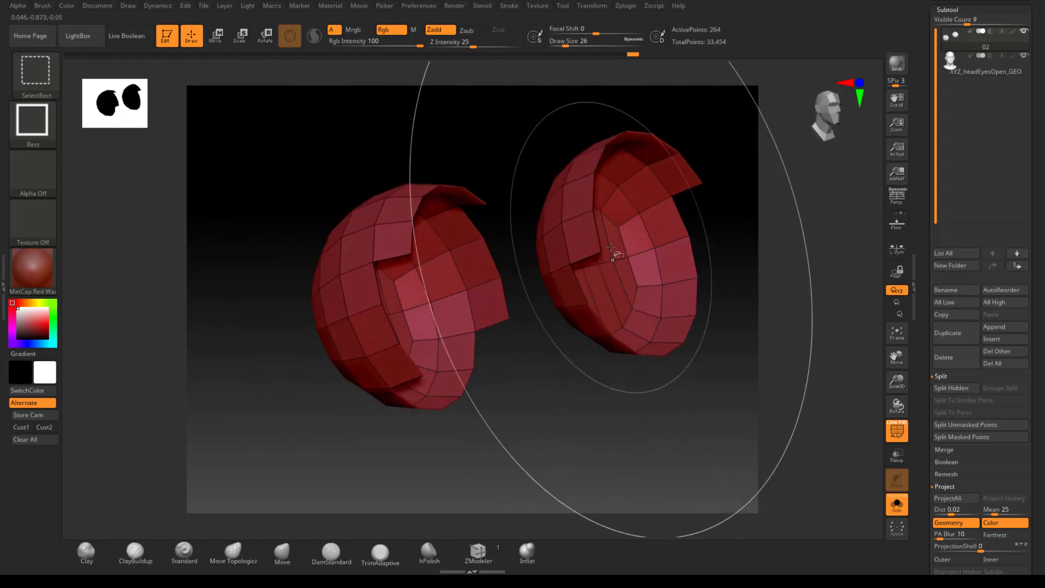
{"action": "left_click", "coordinate": [771, 235], "text": "ctrl+shift"}
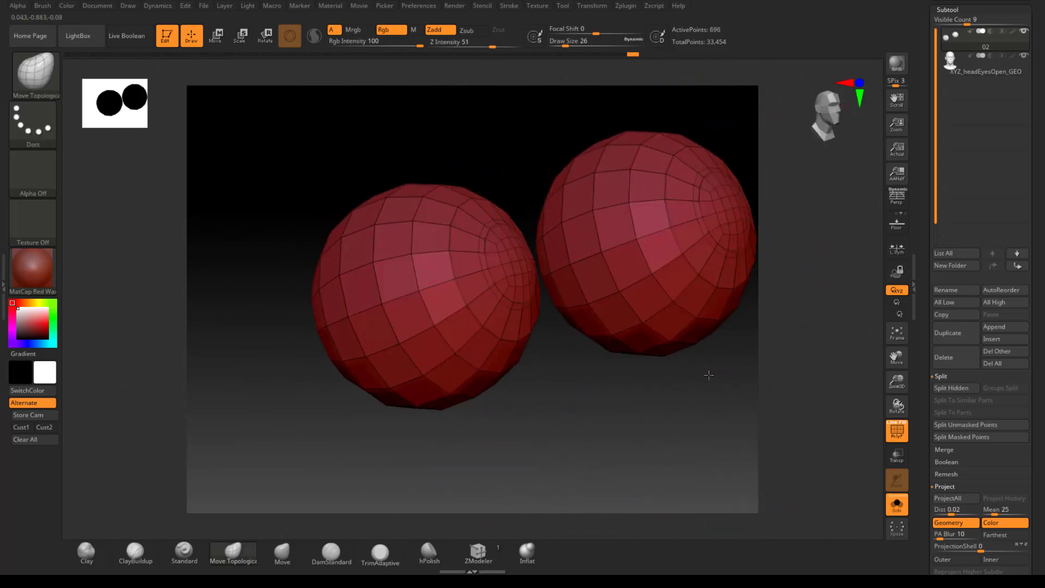
Check the head without the eyeballs, give the two eyeballs their own polygroup, and unhide the whole mesh.
{"action": "left_click_drag", "start_coordinate": [709, 375], "coordinate": [602, 385]}
{"action": "left_click", "coordinate": [672, 375], "text": "ctrl+shift"}
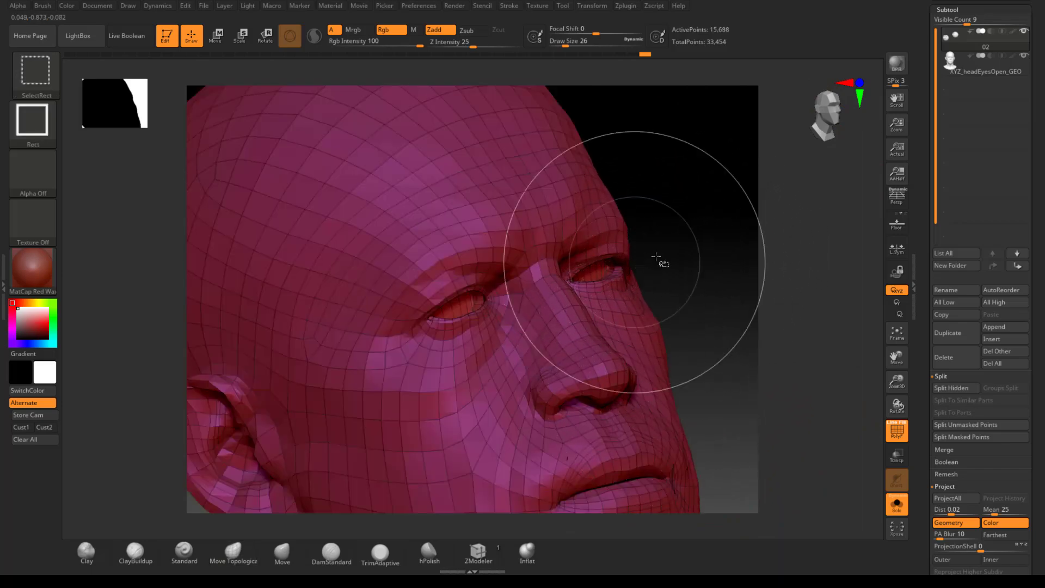
{"action": "left_click_drag", "start_coordinate": [655, 256], "coordinate": [610, 261]}
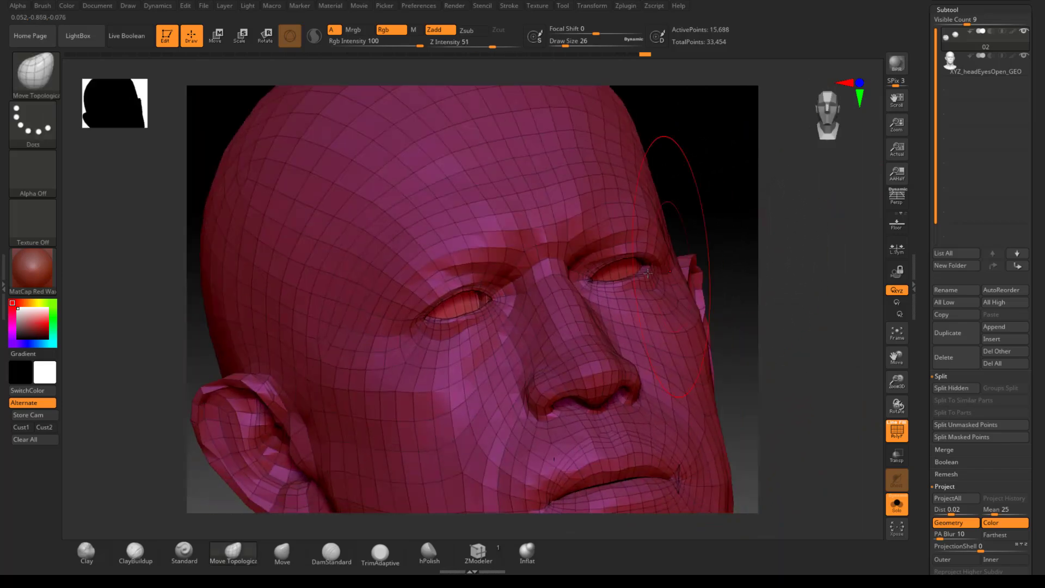
{"action": "left_click", "coordinate": [615, 269], "text": "ctrl+shift"}
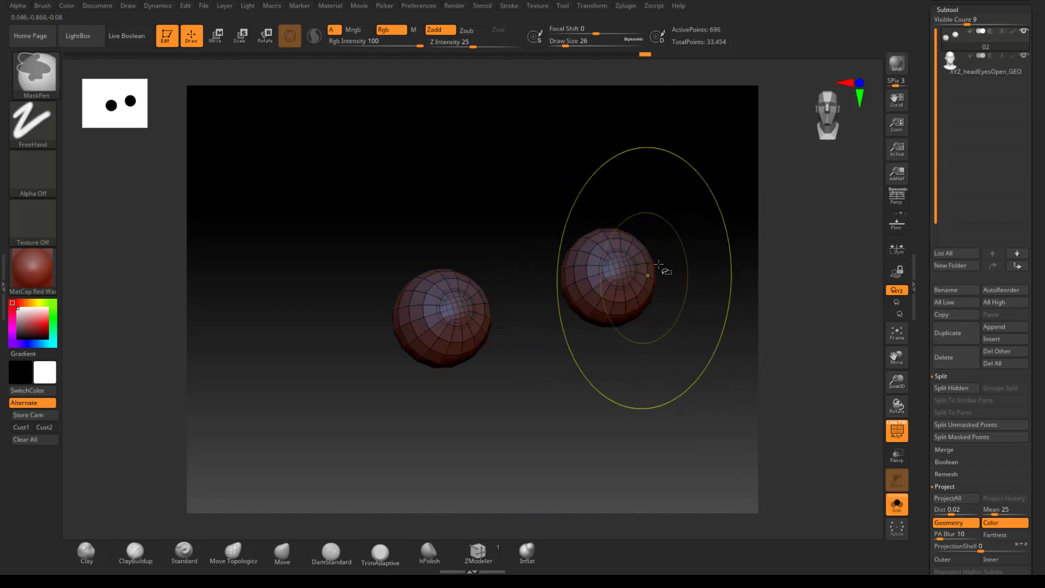
{"action": "left_click", "coordinate": [702, 217], "text": "ctrl+shift"}
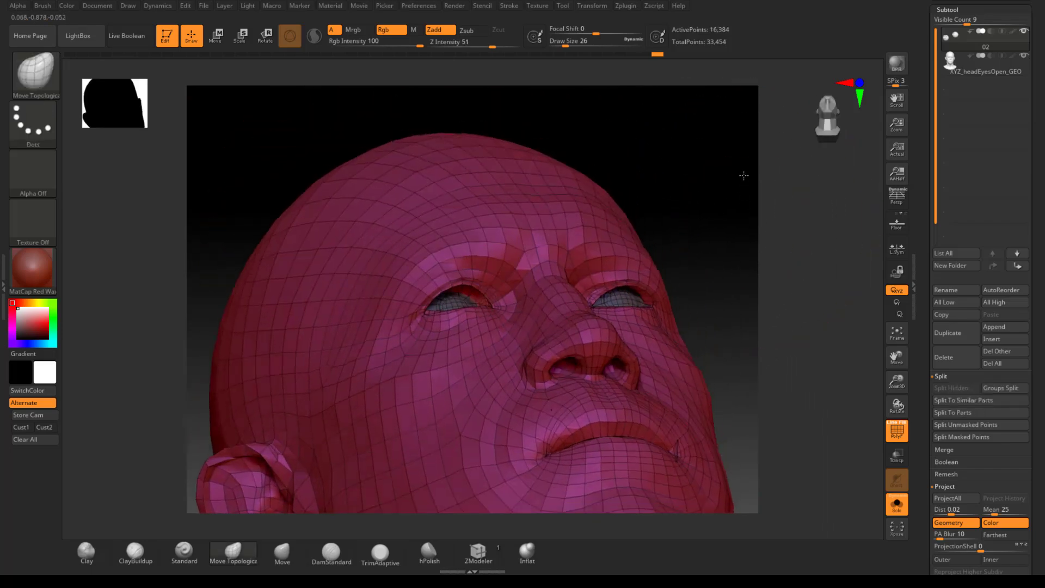
Fit the character's left eyeball against its eyelids with the Move Topological brush, working from side, three-quarter and front views.
{"action": "mouse_move", "coordinate": [743, 176]}
{"action": "left_mouse_down"}
{"action": "mouse_move", "coordinate": [731, 245]}
{"action": "mouse_move", "coordinate": [781, 285]}
{"action": "mouse_move", "coordinate": [692, 278]}
{"action": "mouse_move", "coordinate": [472, 305]}
{"action": "left_mouse_up"}
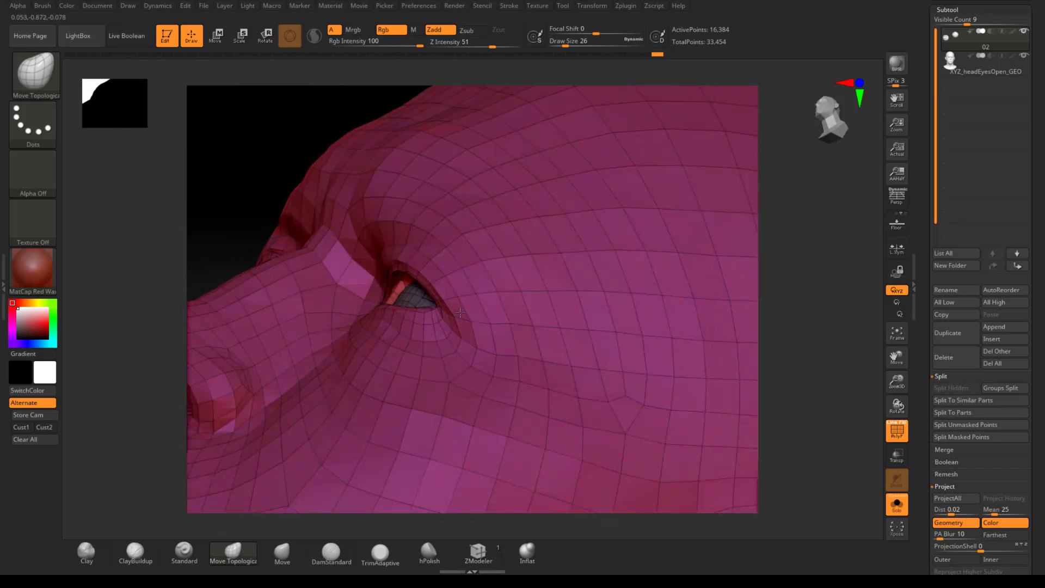
{"action": "left_click", "coordinate": [428, 305], "text": "shift"}
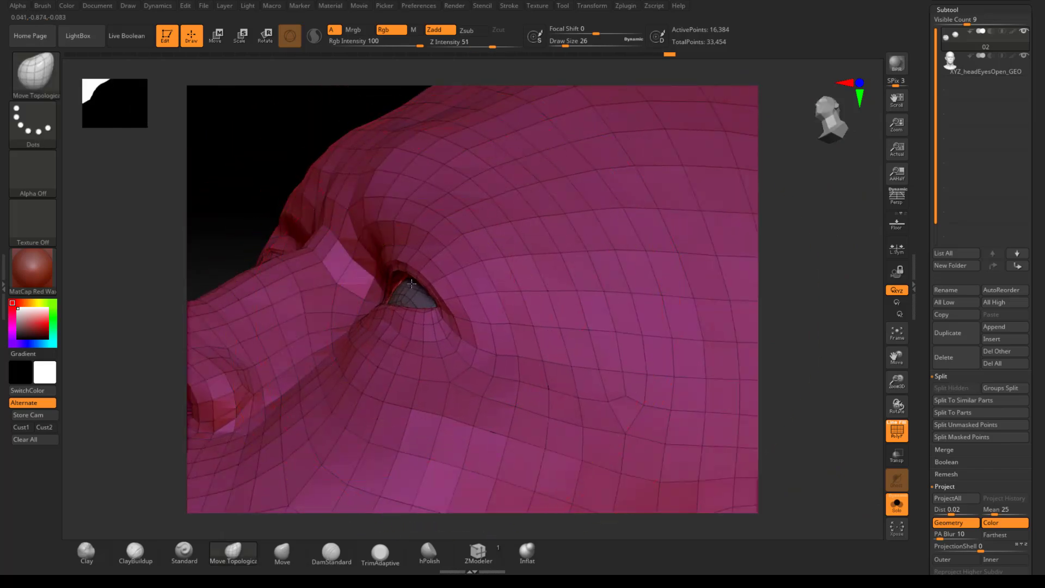
{"action": "left_click_drag", "start_coordinate": [762, 364], "coordinate": [424, 304]}
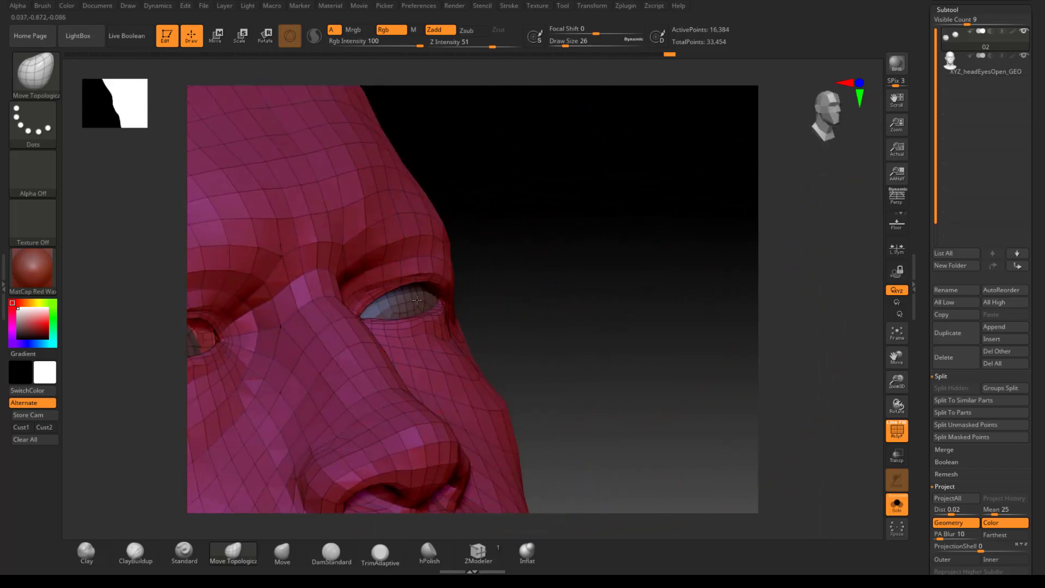
{"action": "left_click_drag", "start_coordinate": [598, 283], "coordinate": [833, 199]}
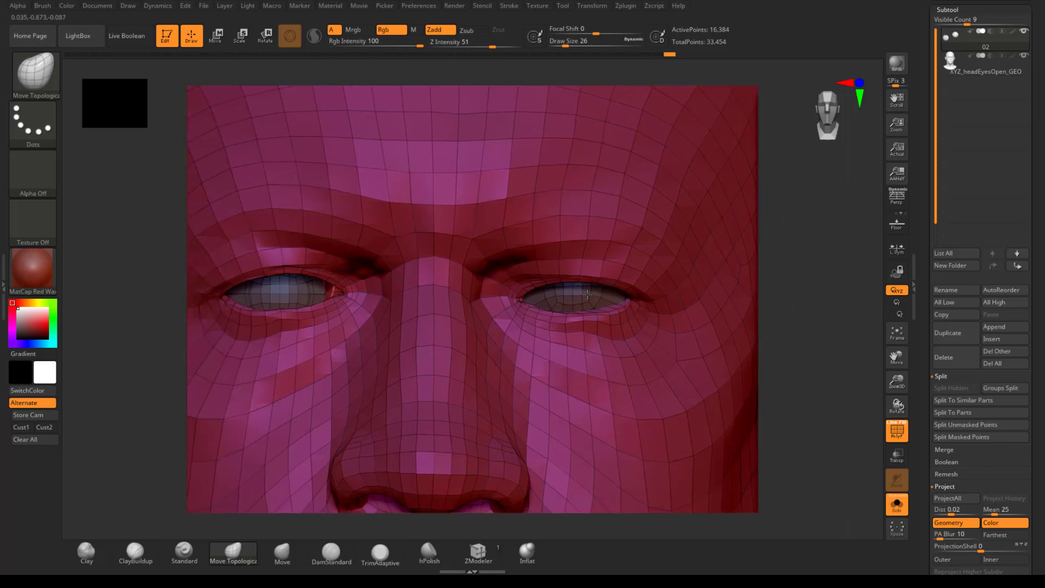
Fit the character's right eyeball into its eyelids with the Move Topological brush, checking it from the side and front.
{"action": "left_click_drag", "start_coordinate": [818, 323], "coordinate": [873, 357], "text": "alt"}
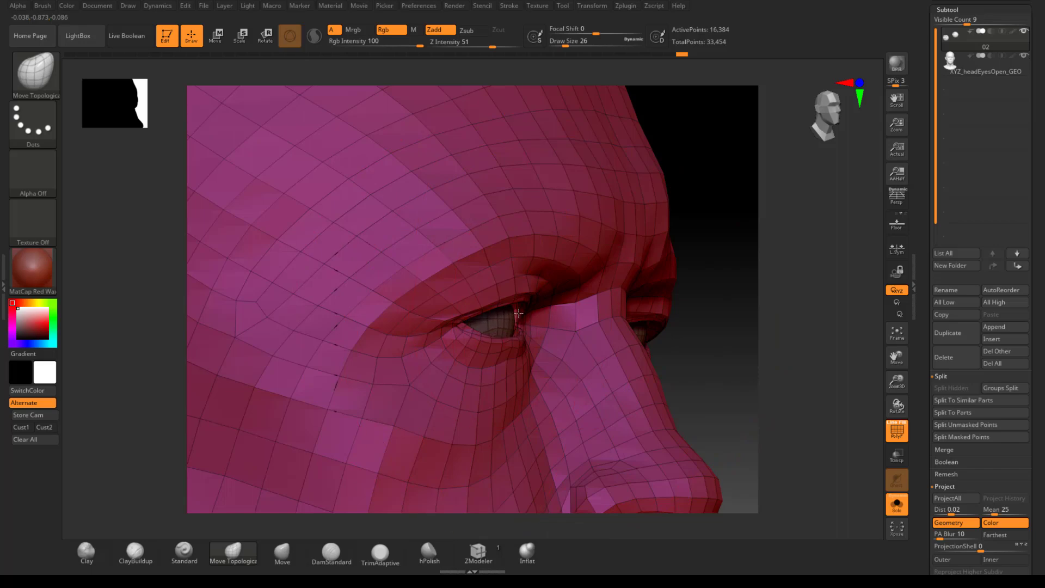
{"action": "left_click_drag", "start_coordinate": [764, 367], "coordinate": [675, 365], "text": "shift"}
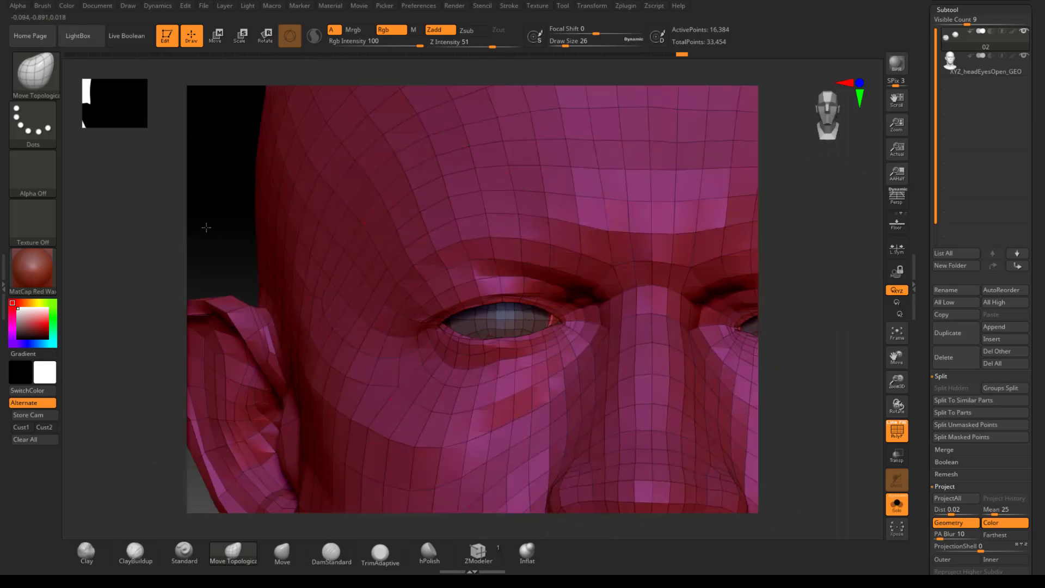
{"action": "left_click_drag", "start_coordinate": [205, 226], "coordinate": [205, 185], "text": "alt"}
{"action": "left_click_drag", "start_coordinate": [819, 362], "coordinate": [776, 337], "text": "alt"}
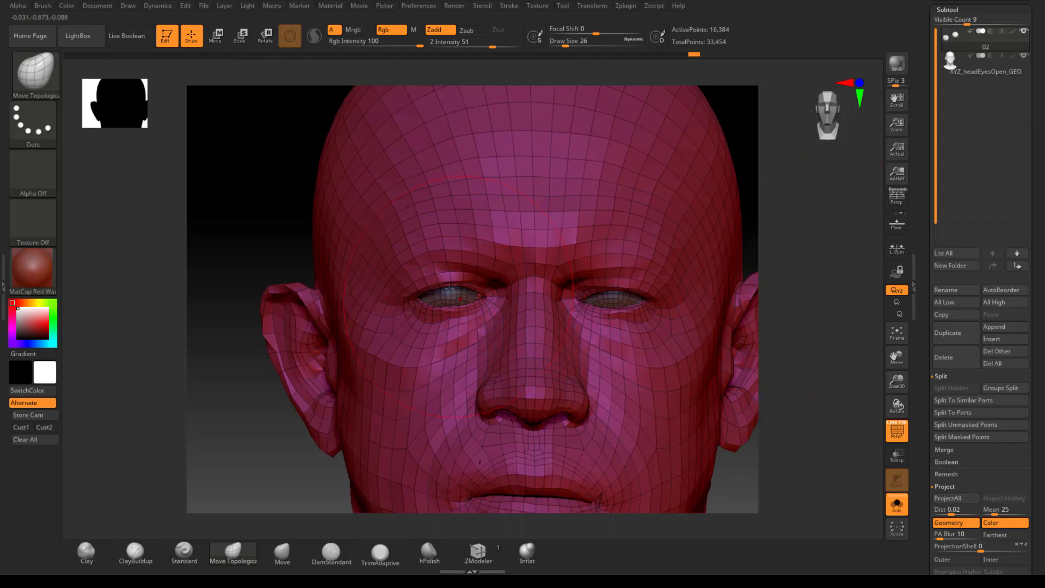
{"action": "left_click_drag", "start_coordinate": [810, 232], "coordinate": [952, 247]}
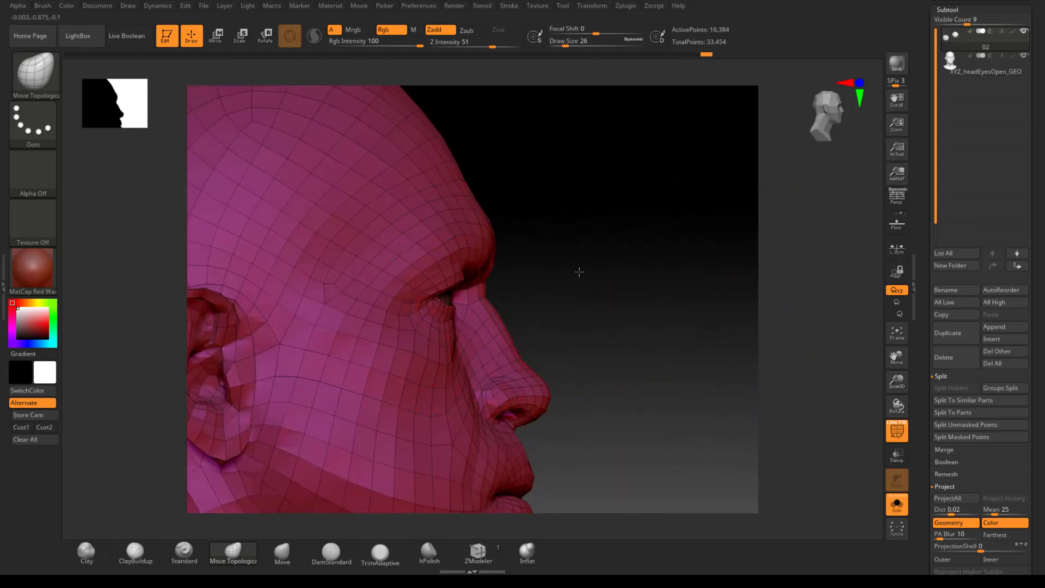
{"action": "left_click_drag", "start_coordinate": [579, 271], "coordinate": [462, 293], "text": "shift"}
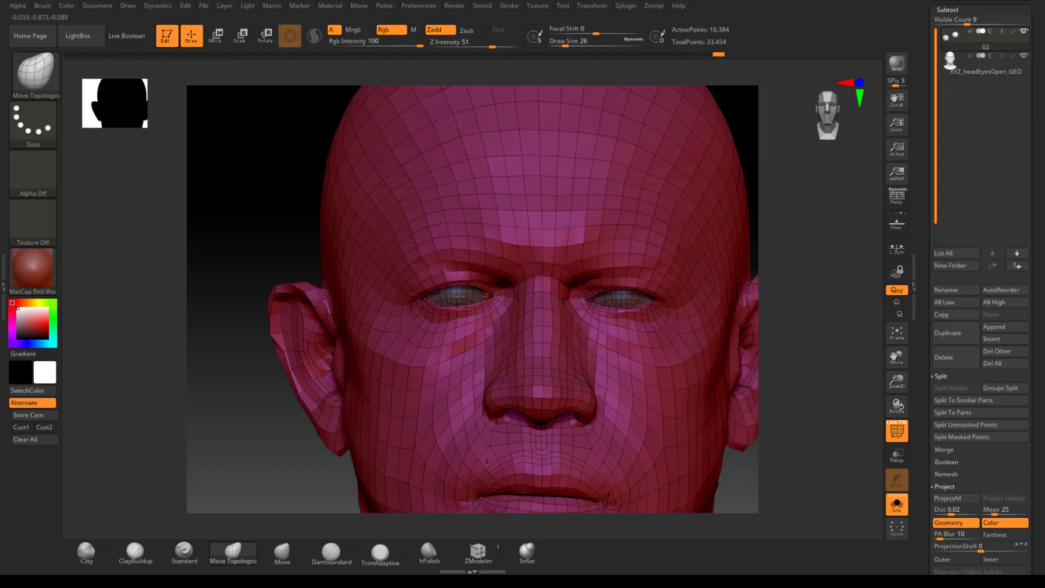
Set the draw size to 3 and hide the back of the head to expose the mouth corners from inside.
{"action": "left_click_drag", "start_coordinate": [804, 273], "coordinate": [739, 292]}
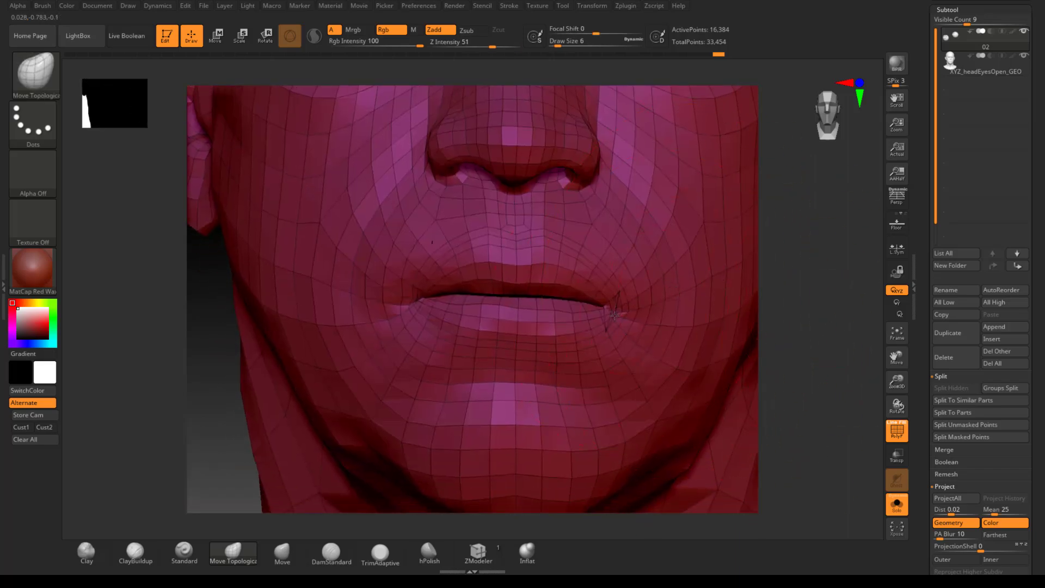
{"action": "mouse_move", "coordinate": [832, 321]}
{"action": "left_mouse_down"}
{"action": "mouse_move", "coordinate": [849, 315]}
{"action": "mouse_move", "coordinate": [825, 328]}
{"action": "mouse_move", "coordinate": [818, 285]}
{"action": "mouse_move", "coordinate": [718, 217]}
{"action": "mouse_move", "coordinate": [768, 351]}
{"action": "left_mouse_up"}
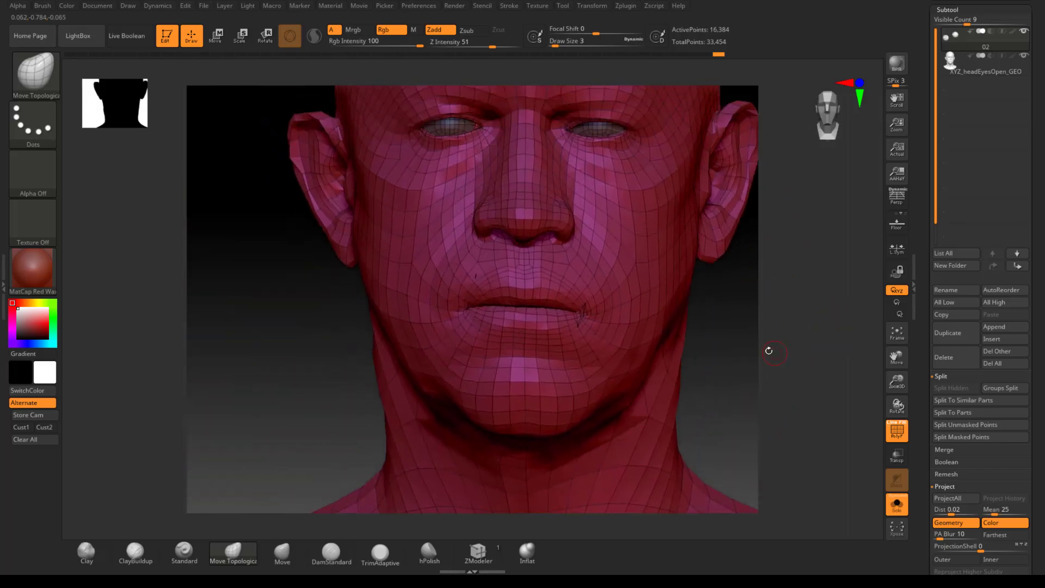
{"action": "left_click", "coordinate": [887, 499]}
{"action": "left_click", "coordinate": [887, 499]}
{"action": "key", "text": "shift"}
{"action": "key", "text": "ctrl"}
{"action": "left_click", "coordinate": [692, 301], "text": "ctrl+shift"}
{"action": "left_click_drag", "start_coordinate": [748, 349], "coordinate": [681, 329]}
{"action": "left_click_drag", "start_coordinate": [458, 156], "coordinate": [502, 397], "text": "ctrl+shift"}
{"action": "left_click_drag", "start_coordinate": [653, 413], "coordinate": [722, 418]}
{"action": "mouse_move", "coordinate": [734, 403]}
{"action": "left_mouse_down", "text": "alt"}
{"action": "mouse_move", "coordinate": [819, 462]}
{"action": "mouse_move", "coordinate": [655, 376]}
{"action": "mouse_move", "coordinate": [680, 390]}
{"action": "mouse_move", "coordinate": [754, 492]}
{"action": "left_mouse_up", "text": "alt"}
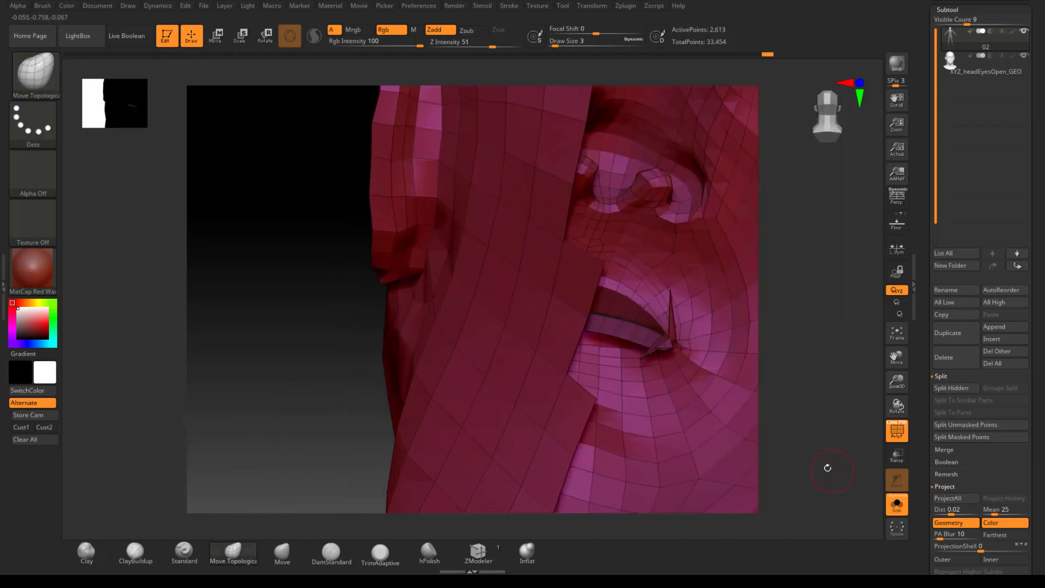
Smooth the spiky geometry at the mouth corners from inside the head and show the full body mesh again.
{"action": "left_click_drag", "start_coordinate": [828, 466], "coordinate": [766, 364]}
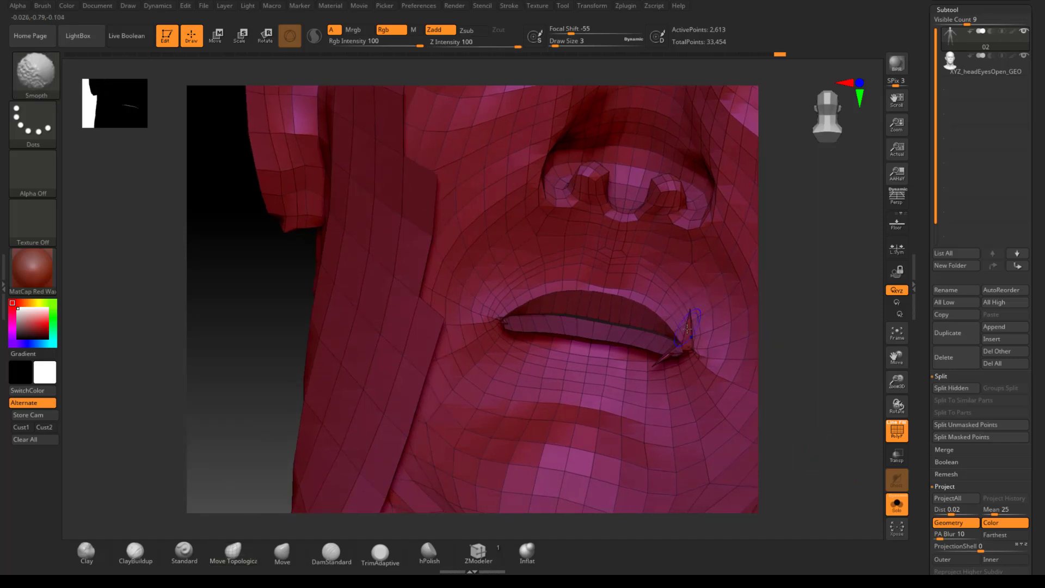
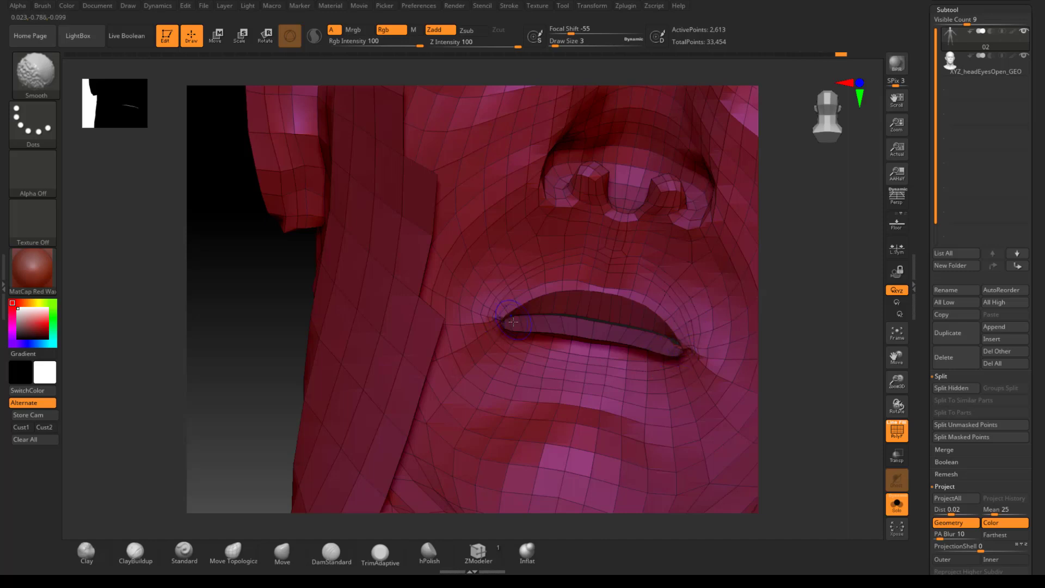
{"action": "left_click_drag", "start_coordinate": [830, 357], "coordinate": [719, 349], "text": "shift"}
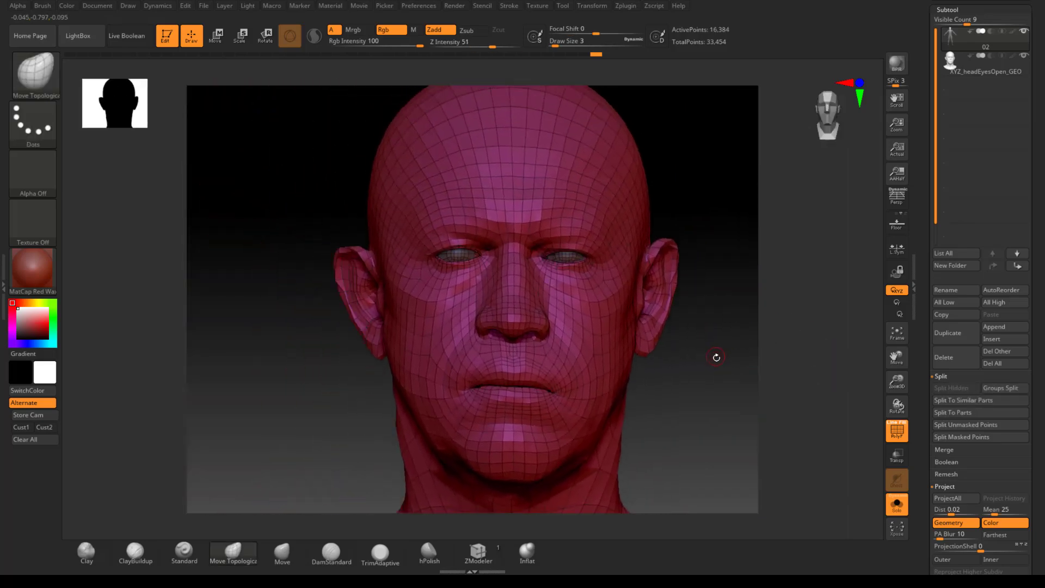
{"action": "left_click_drag", "start_coordinate": [716, 357], "coordinate": [684, 287], "text": "alt"}
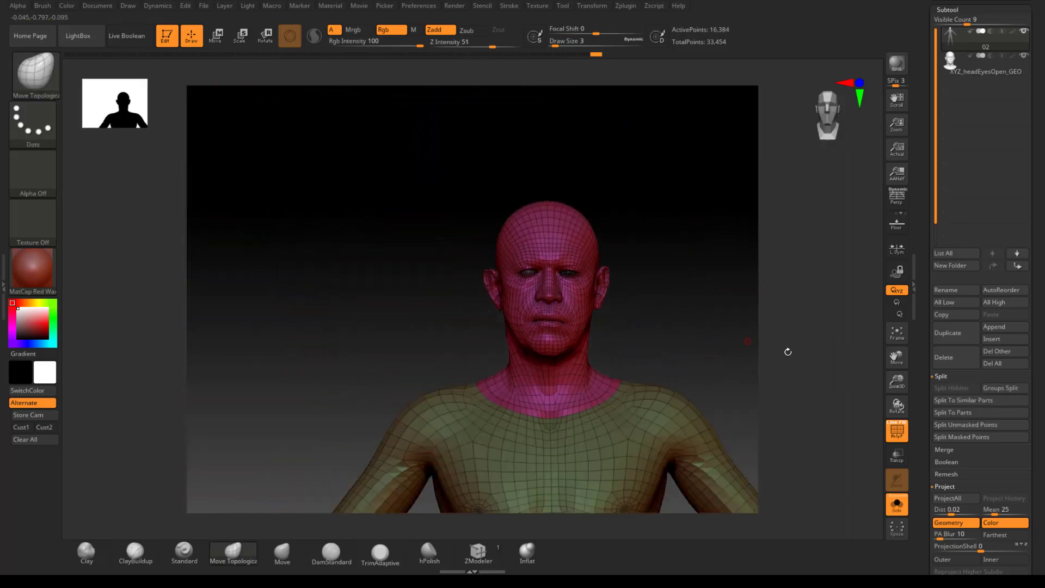
Turn off the polyframe display and compare the wrapped body with the XYZ_headEyesOpen_GEO scan, returning to subtool 02.
{"action": "left_click", "coordinate": [897, 431]}
{"action": "left_click_drag", "start_coordinate": [697, 243], "coordinate": [708, 311], "text": "alt"}
{"action": "left_click_drag", "start_coordinate": [726, 254], "coordinate": [732, 305], "text": "alt"}
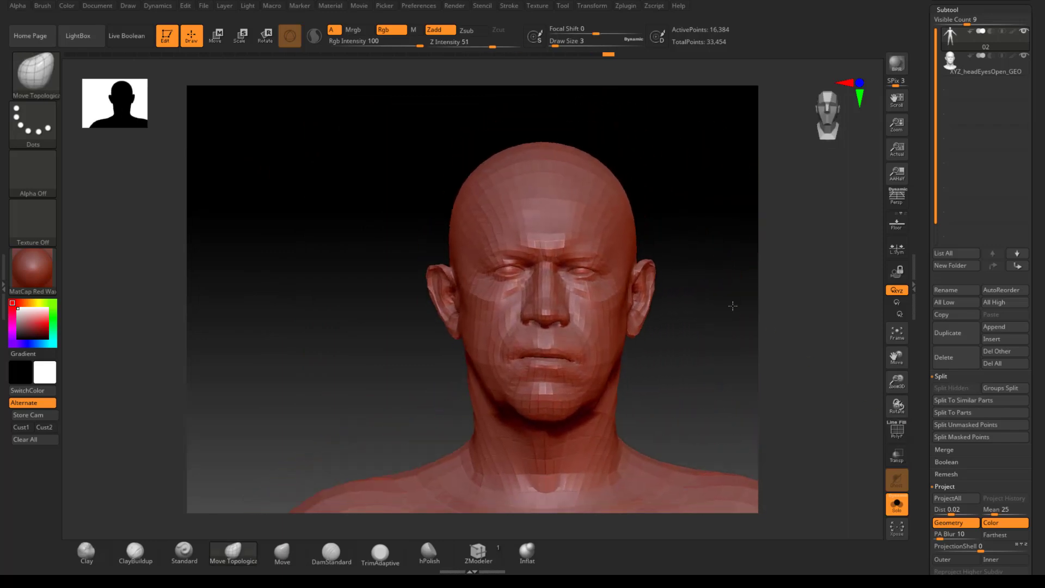
{"action": "left_click", "coordinate": [950, 66]}
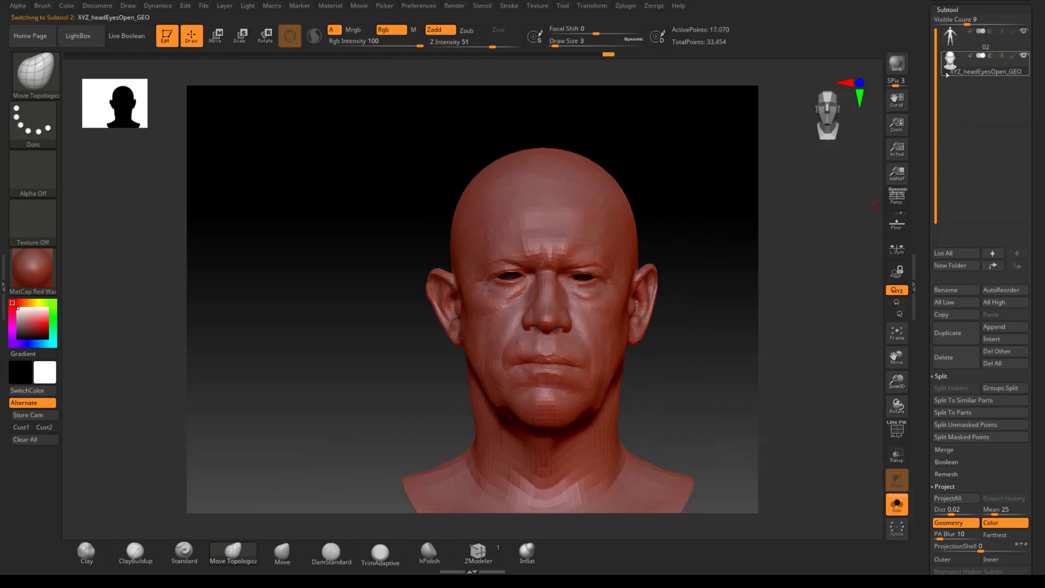
{"action": "left_click", "coordinate": [950, 40]}
Try smoothing the seam at the base of the neck with draw size 14, and undo the stroke.
{"action": "left_click_drag", "start_coordinate": [723, 235], "coordinate": [725, 176], "text": "alt"}
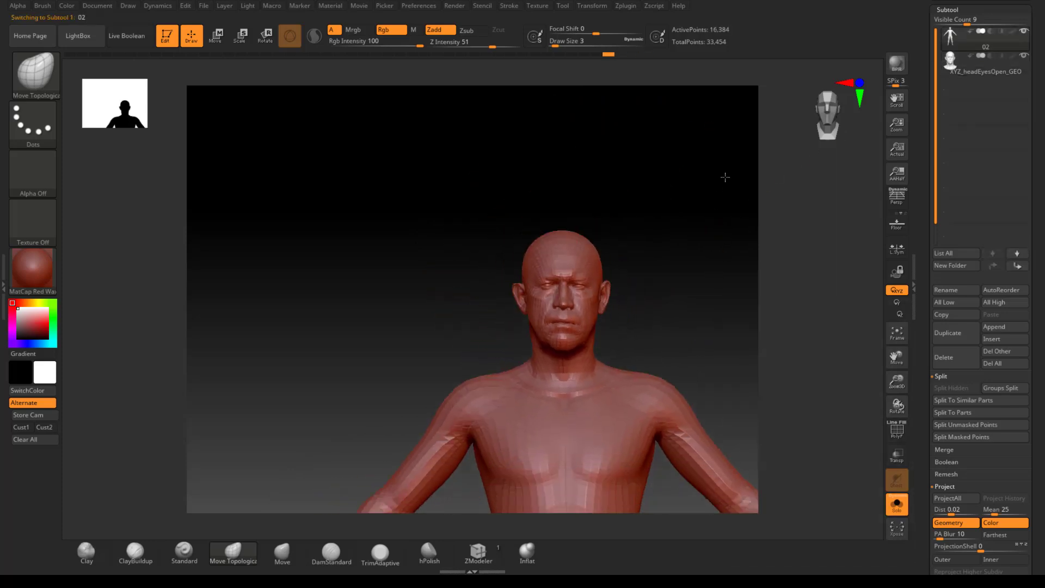
{"action": "left_click_drag", "start_coordinate": [699, 292], "coordinate": [635, 349], "text": "alt"}
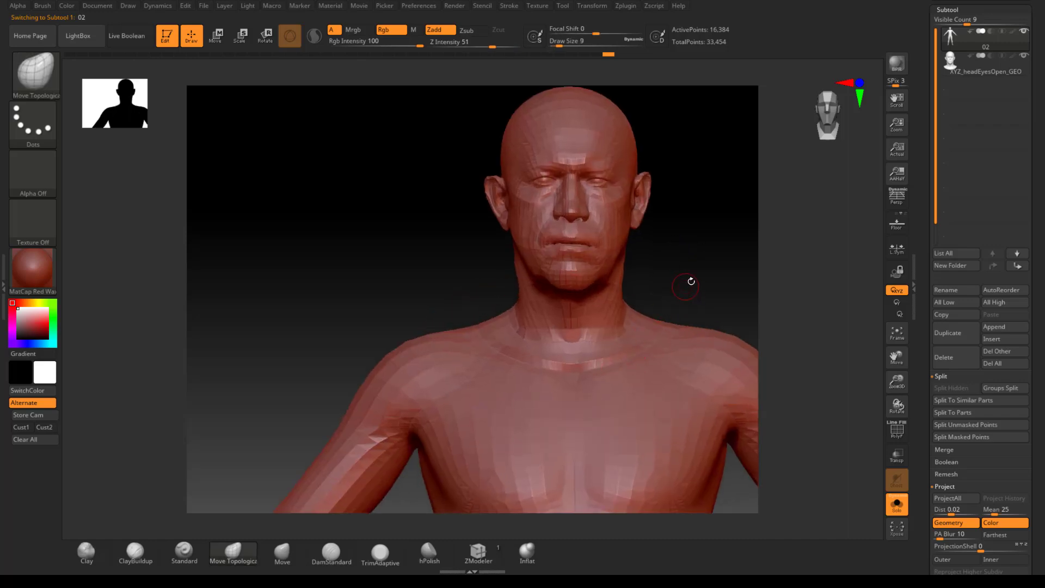
{"action": "left_click_drag", "start_coordinate": [702, 270], "coordinate": [697, 282]}
{"action": "key", "text": "shift"}
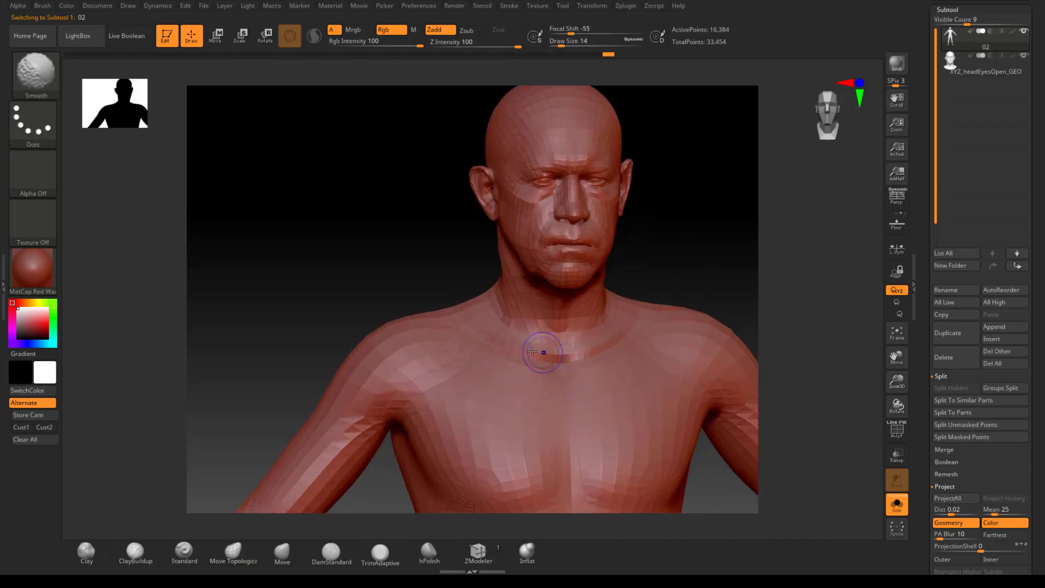
{"action": "left_click_drag", "start_coordinate": [520, 347], "coordinate": [546, 353], "text": "shift"}
{"action": "key", "text": "ctrl+z"}
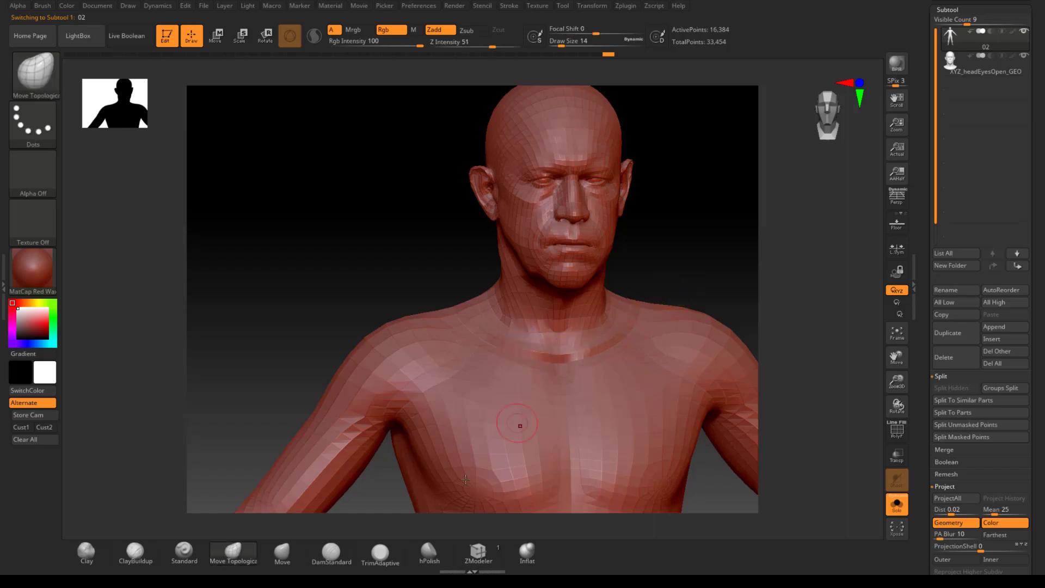
Choose the Morph brush and blend away the neck seam across the collarbones at draw size 34.
{"action": "key", "text": "b"}
{"action": "key", "text": "b"}
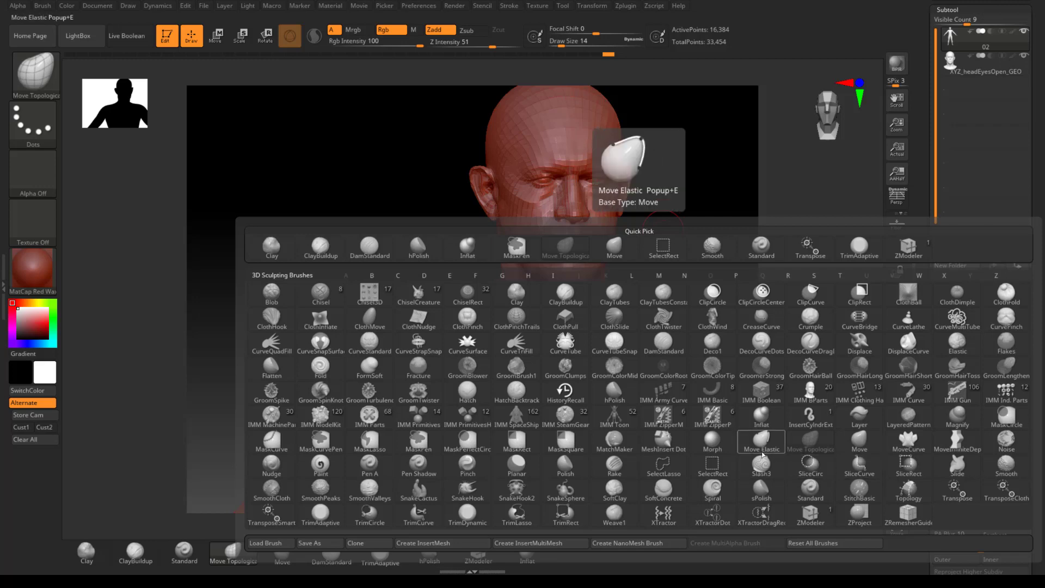
{"action": "key", "text": "m"}
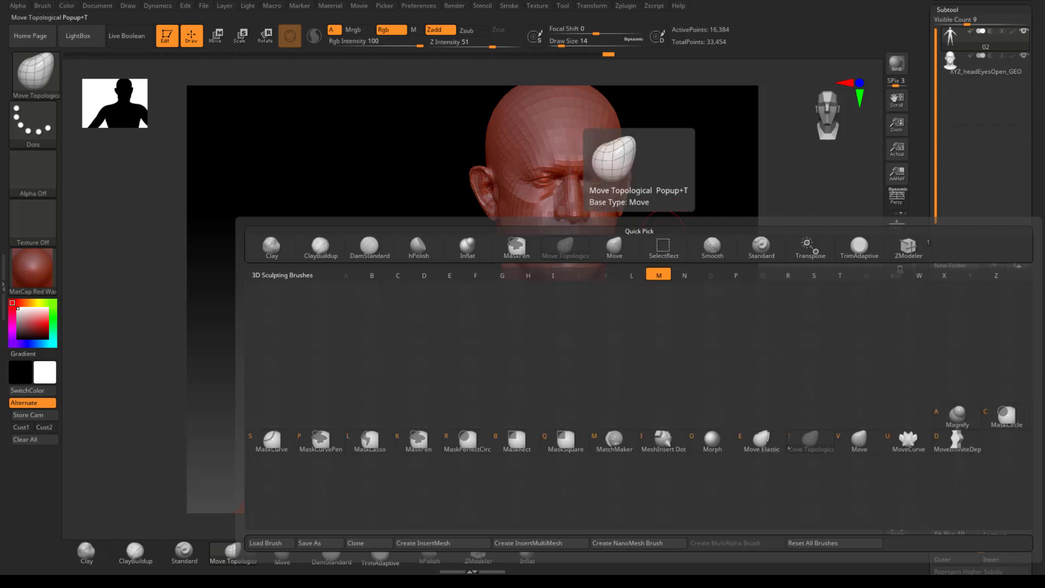
{"action": "left_click", "coordinate": [711, 442]}
{"action": "left_click_drag", "start_coordinate": [690, 252], "coordinate": [685, 255], "text": "shift"}
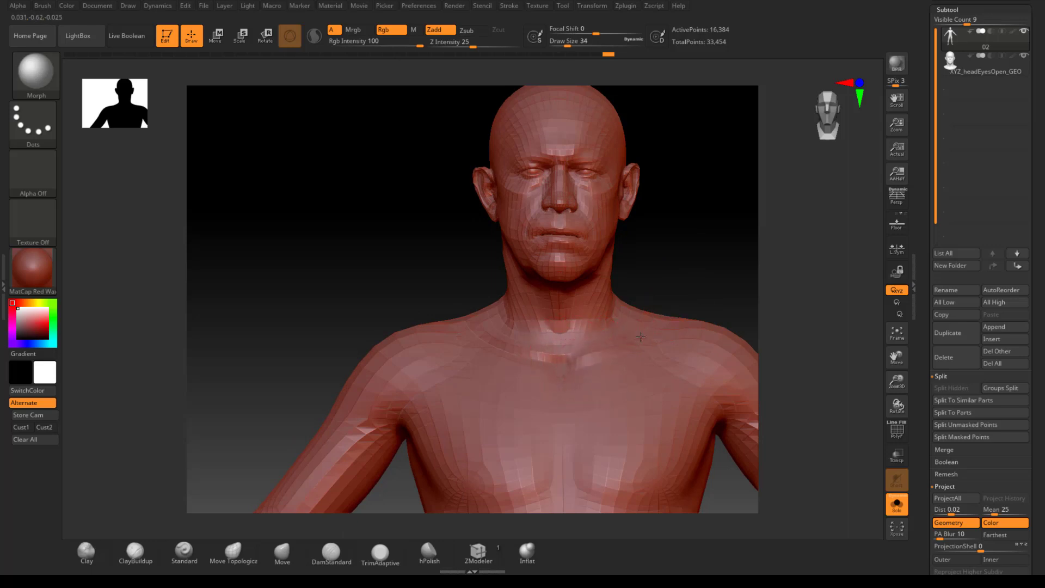
{"action": "left_click_drag", "start_coordinate": [586, 355], "coordinate": [528, 356]}
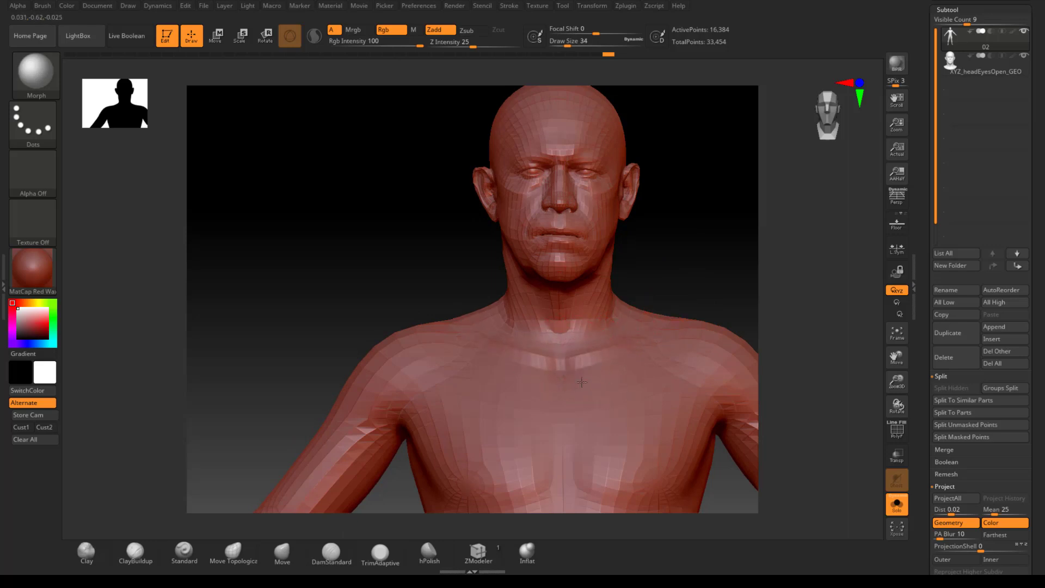
Go over the neck and shoulder transition with the Morph brush, increase the draw size to 102, and undo the last stroke.
{"action": "left_click_drag", "start_coordinate": [773, 237], "coordinate": [633, 326]}
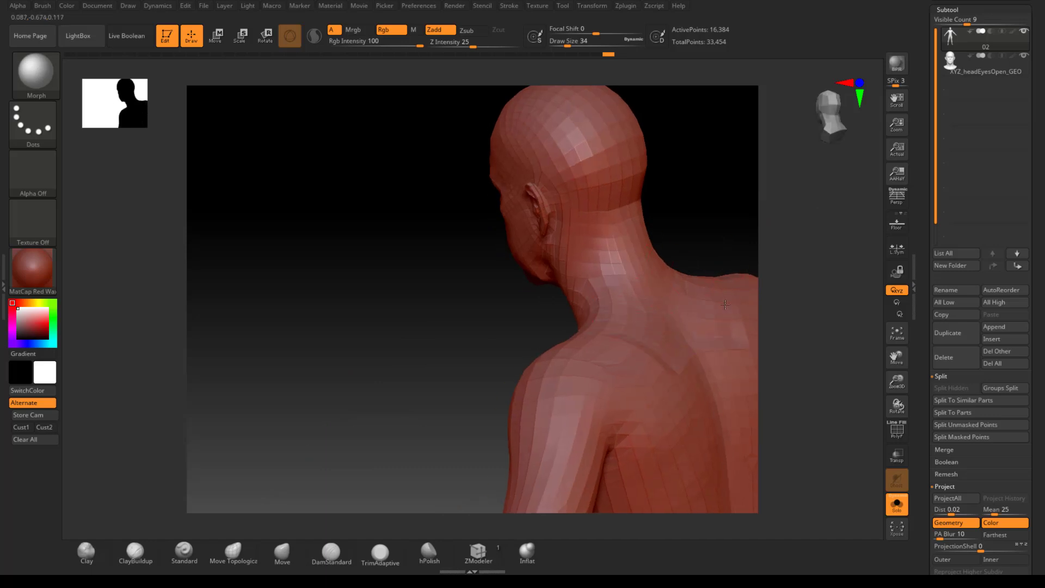
{"action": "left_click_drag", "start_coordinate": [483, 386], "coordinate": [625, 345]}
{"action": "left_click_drag", "start_coordinate": [687, 185], "coordinate": [675, 242], "text": "alt"}
{"action": "left_click_drag", "start_coordinate": [600, 377], "coordinate": [619, 460], "text": "alt"}
{"action": "key", "text": "ctrl+z"}
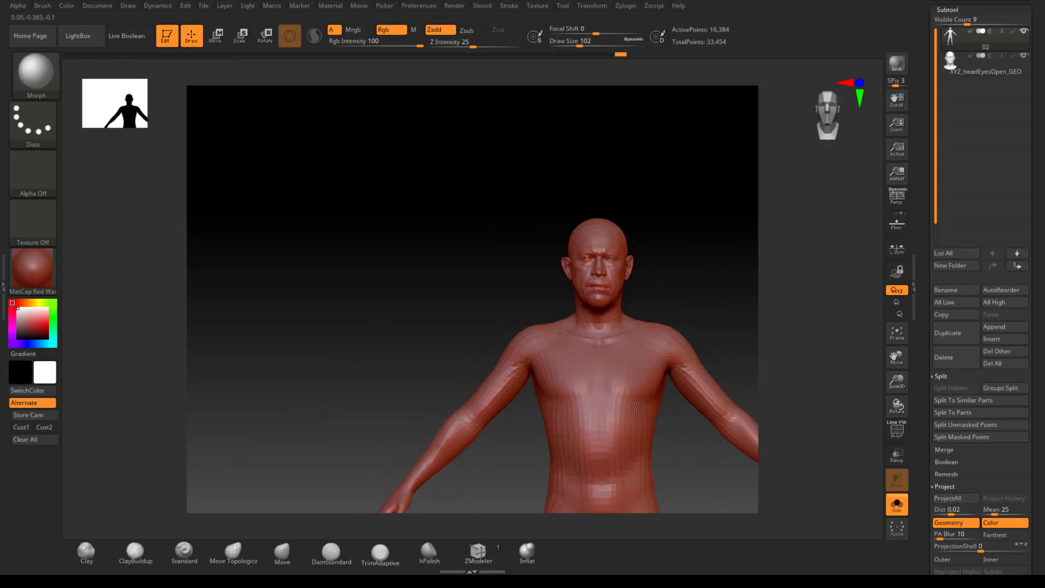
Go over the full body's torso and legs with the Morph brush at draw size 154.
{"action": "left_click_drag", "start_coordinate": [695, 305], "coordinate": [672, 111], "text": "alt"}
{"action": "left_click_drag", "start_coordinate": [648, 354], "coordinate": [612, 324], "text": "alt"}
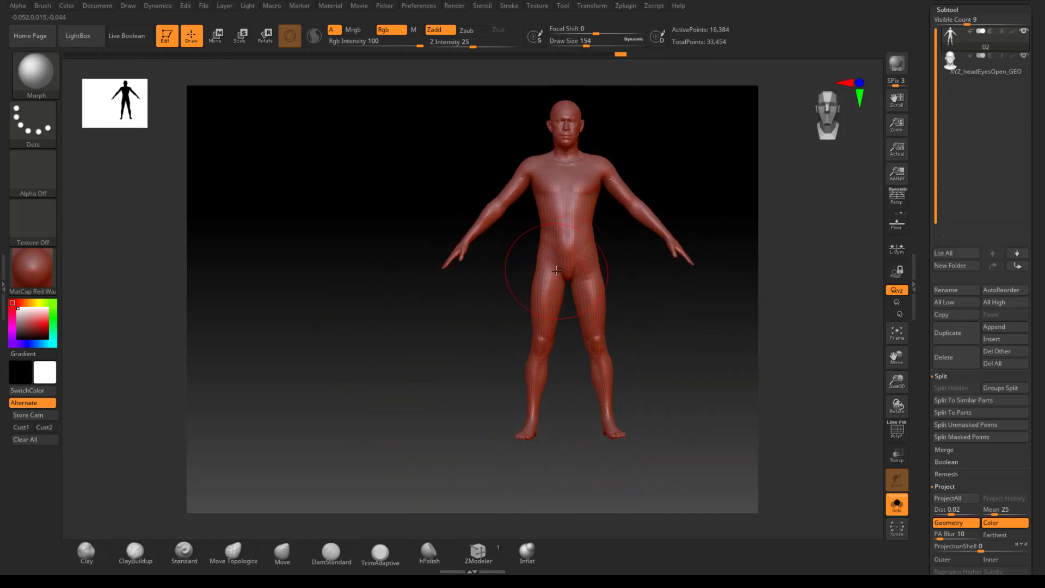
{"action": "mouse_move", "coordinate": [556, 270]}
{"action": "left_mouse_down"}
{"action": "mouse_move", "coordinate": [530, 392]}
{"action": "mouse_move", "coordinate": [578, 280]}
{"action": "mouse_move", "coordinate": [607, 389]}
{"action": "mouse_move", "coordinate": [611, 215]}
{"action": "mouse_move", "coordinate": [639, 200]}
{"action": "left_mouse_up"}
{"action": "left_click_drag", "start_coordinate": [535, 242], "coordinate": [483, 219]}
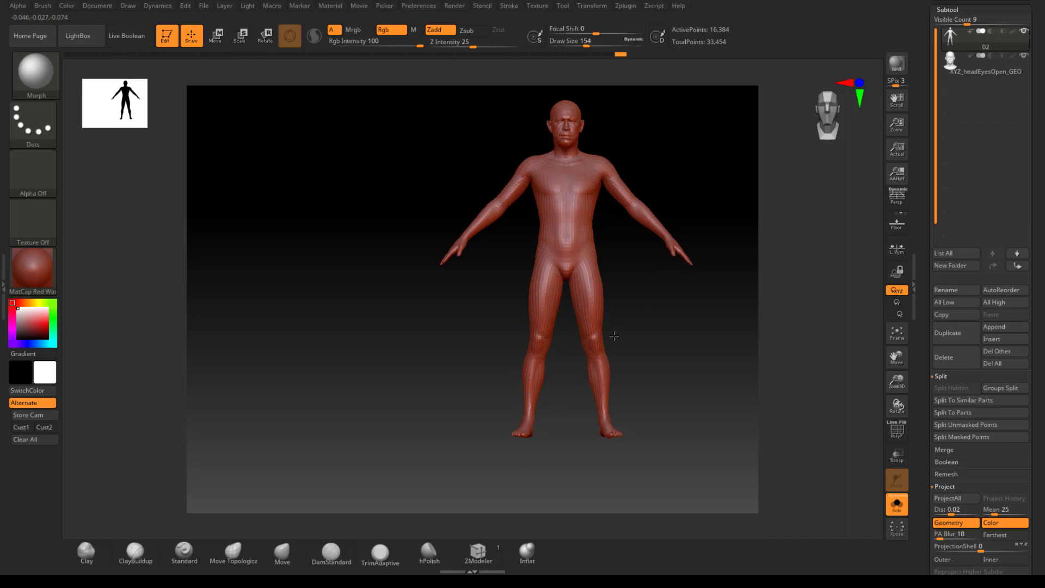
{"action": "left_click_drag", "start_coordinate": [614, 336], "coordinate": [560, 301]}
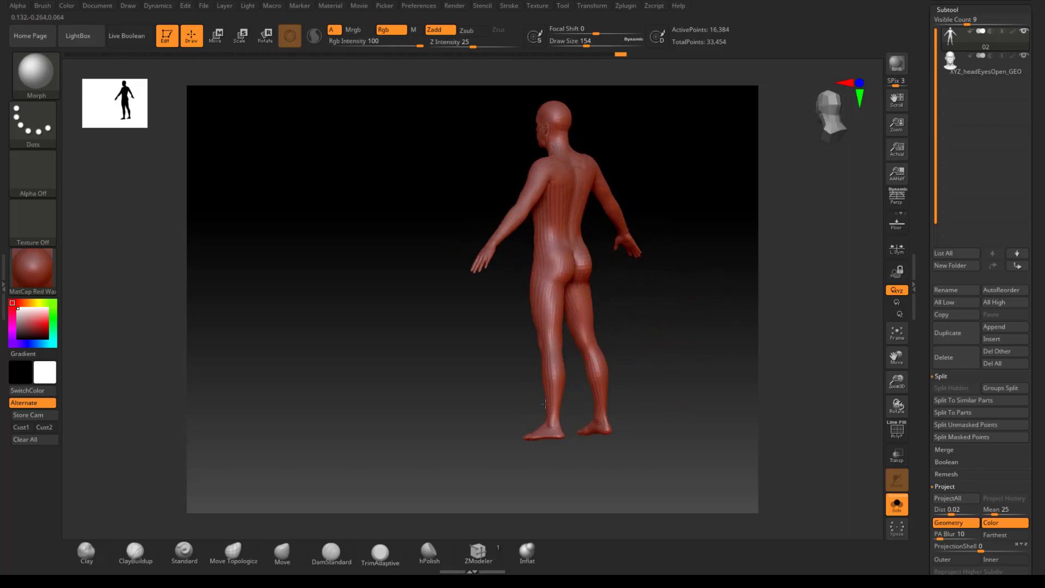
Blend the upper back and shoulders with the Morph brush, reducing the draw size to 110.
{"action": "mouse_move", "coordinate": [664, 200]}
{"action": "left_mouse_down", "text": "alt"}
{"action": "mouse_move", "coordinate": [649, 322]}
{"action": "mouse_move", "coordinate": [710, 471]}
{"action": "left_mouse_up", "text": "alt"}
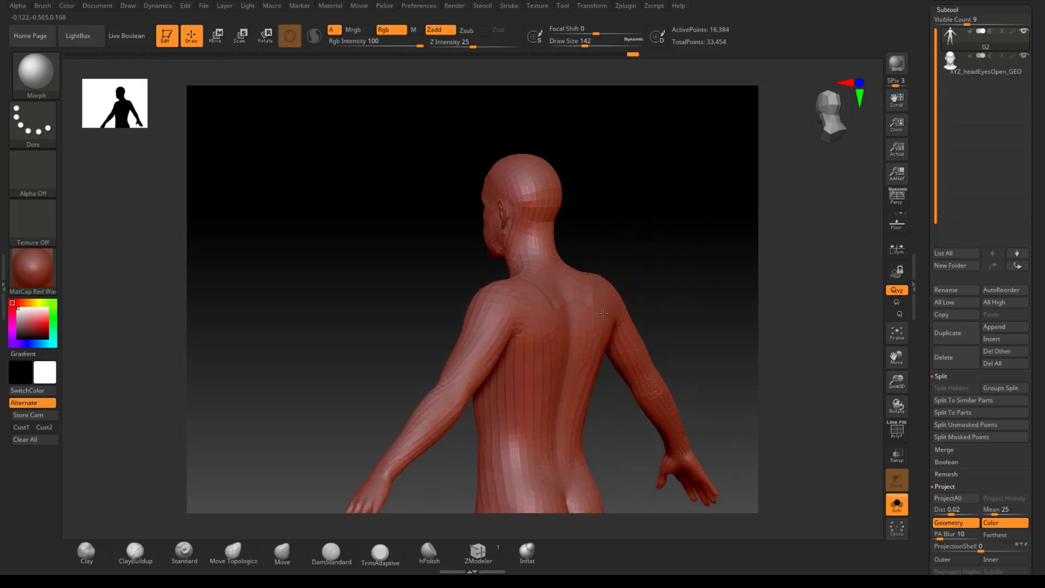
{"action": "key", "text": "bracketleft"}
{"action": "key", "text": "bracketleft"}
{"action": "left_click_drag", "start_coordinate": [698, 432], "coordinate": [583, 325]}
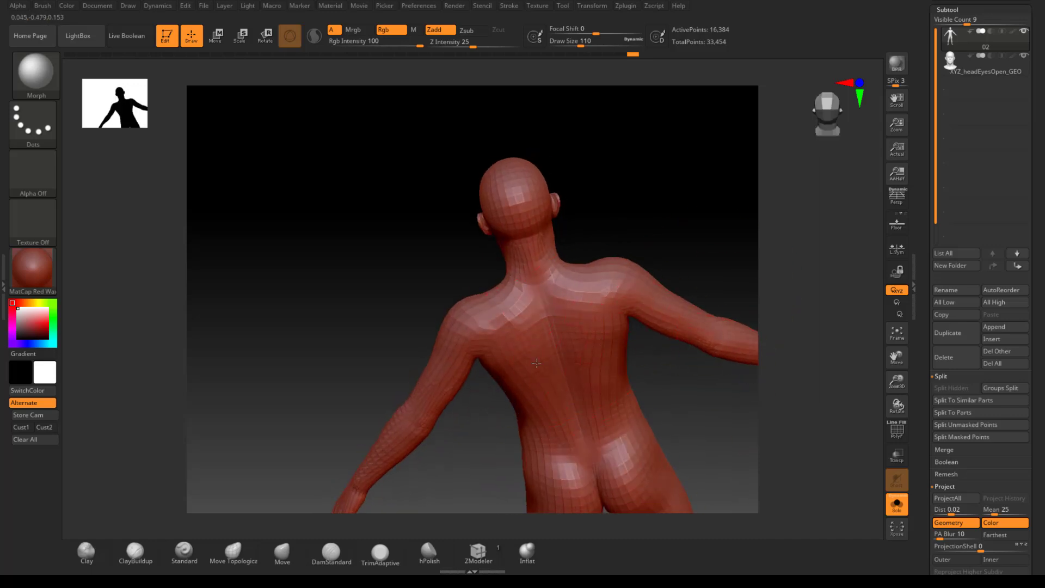
{"action": "left_click_drag", "start_coordinate": [692, 392], "coordinate": [640, 353]}
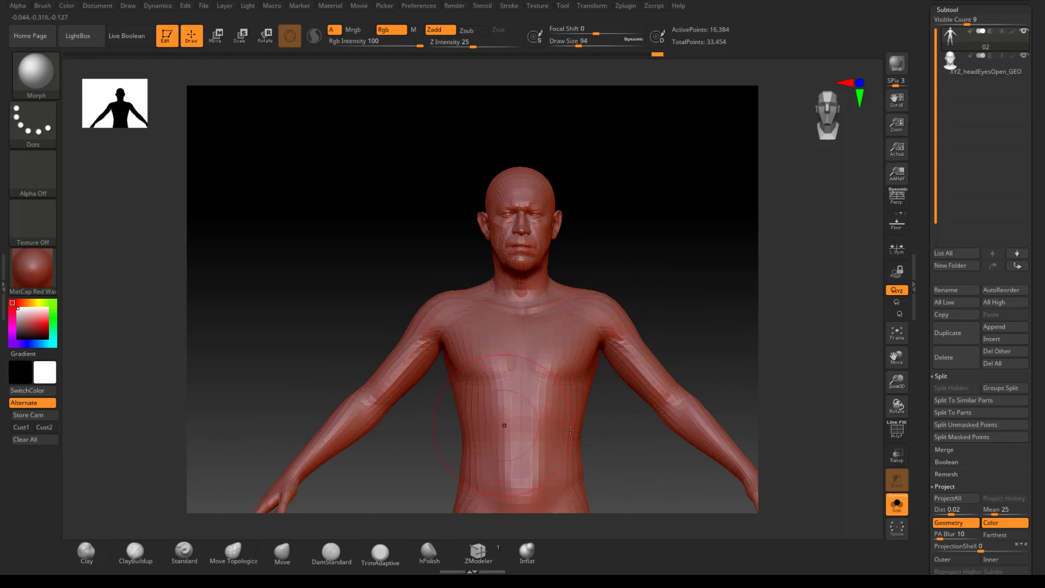
Go over the front of the torso with the Morph brush at draw size 94, checking the hips, legs and head.
{"action": "left_click_drag", "start_coordinate": [671, 475], "coordinate": [569, 350], "text": "alt"}
{"action": "left_click_drag", "start_coordinate": [497, 342], "coordinate": [451, 300]}
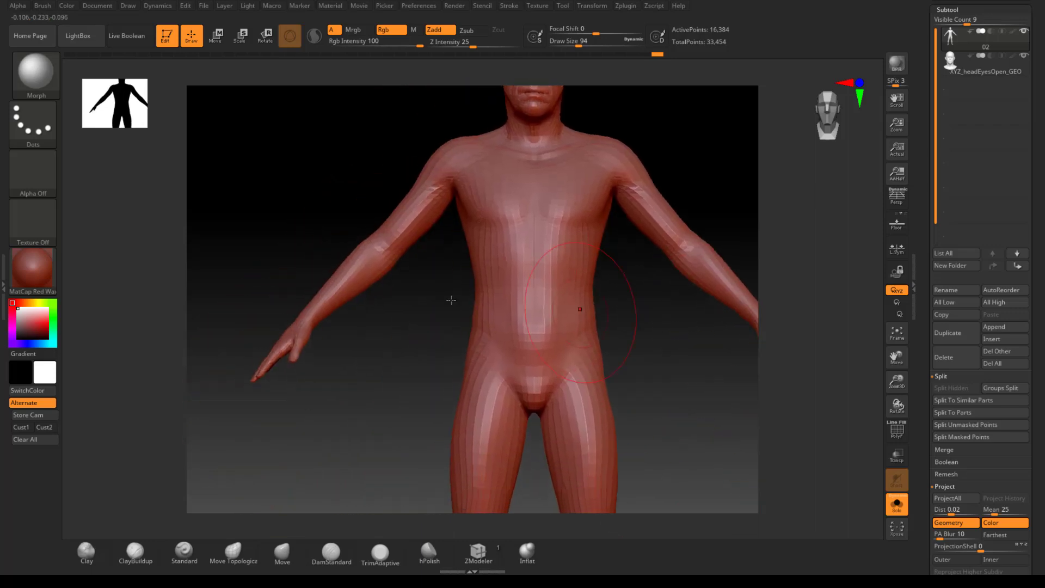
{"action": "left_click_drag", "start_coordinate": [396, 424], "coordinate": [385, 316], "text": "alt"}
{"action": "left_click_drag", "start_coordinate": [547, 136], "coordinate": [601, 430], "text": "alt"}
{"action": "left_click_drag", "start_coordinate": [602, 252], "coordinate": [669, 251], "text": "alt"}
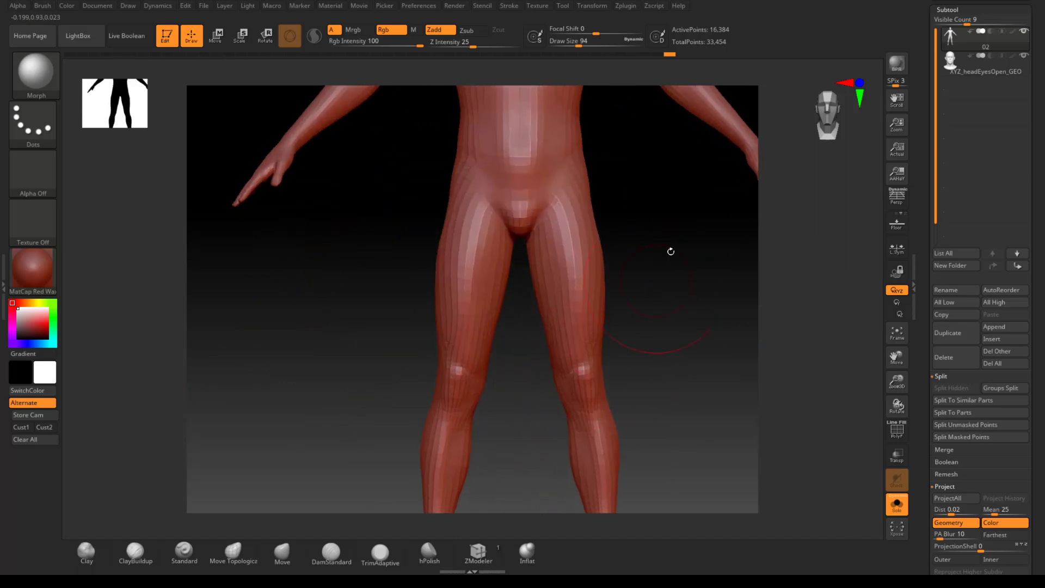
{"action": "left_click_drag", "start_coordinate": [645, 218], "coordinate": [672, 576], "text": "alt"}
{"action": "left_click_drag", "start_coordinate": [728, 218], "coordinate": [719, 306], "text": "alt"}
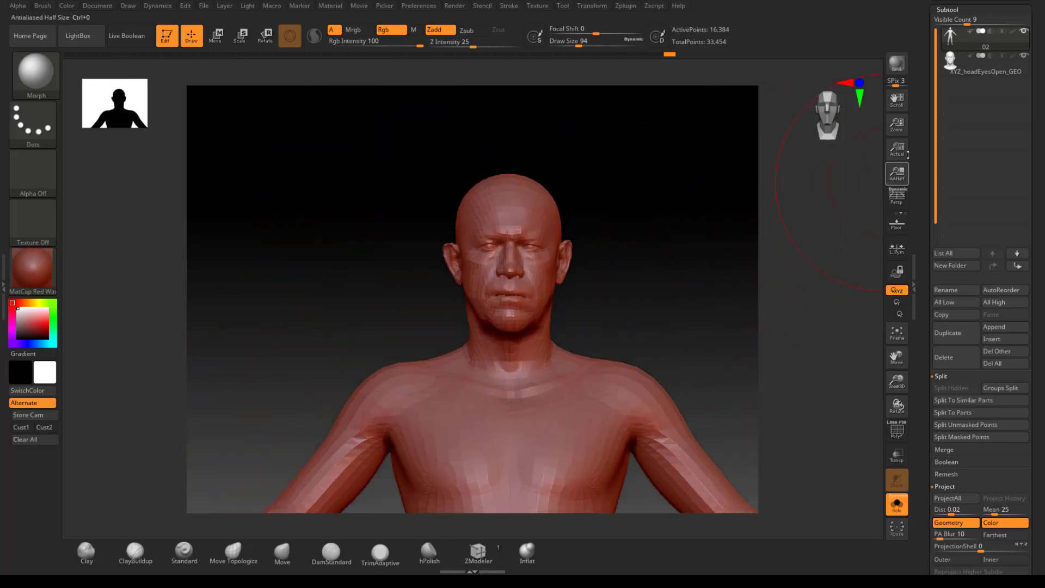
Save the tool as 03 in the project's Z folder.
{"action": "left_click_drag", "start_coordinate": [1007, 164], "coordinate": [1010, 377]}
{"action": "left_click", "coordinate": [1004, 21]}
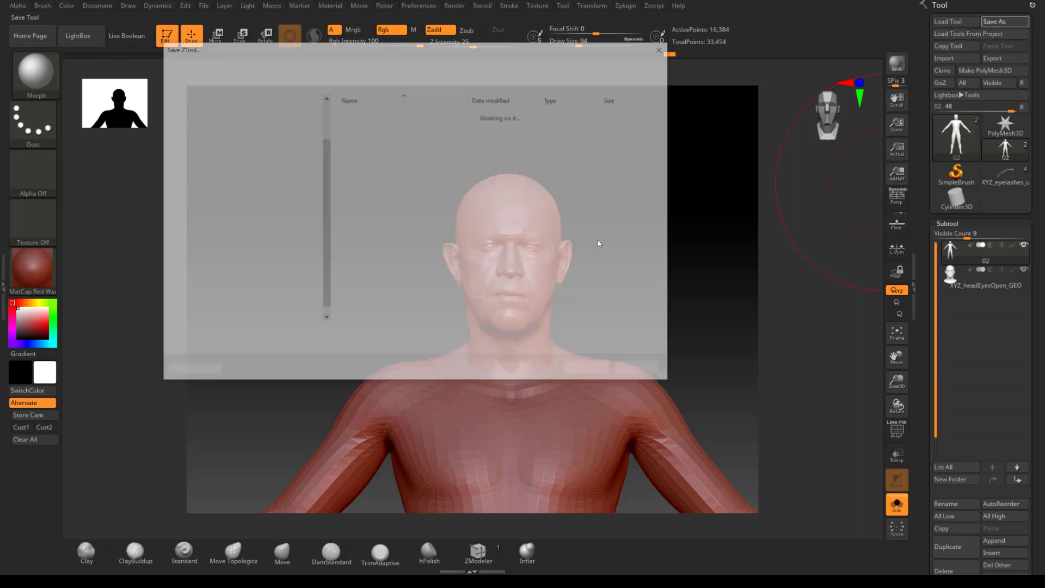
{"action": "type", "text": "03"}
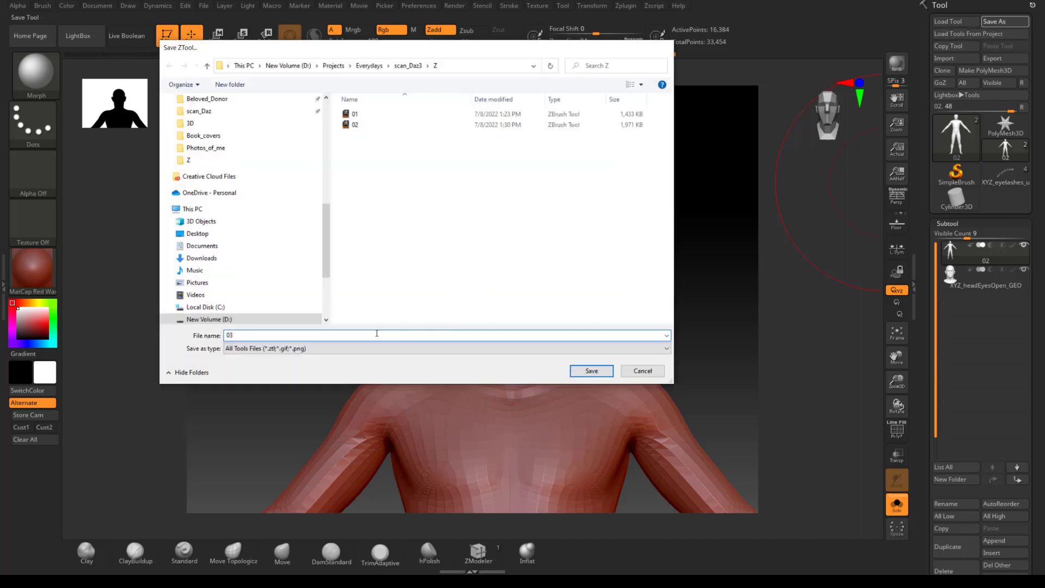
{"action": "key", "text": "Return"}
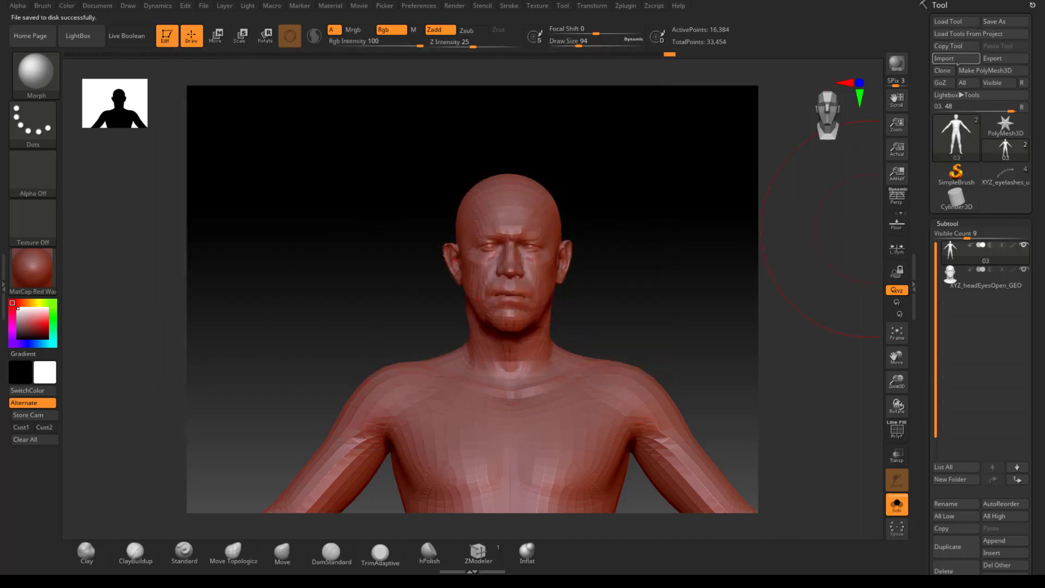
Start exporting the body mesh as OBJ and create a folder named 3d inside scan_Daz3.
{"action": "left_click", "coordinate": [992, 58]}
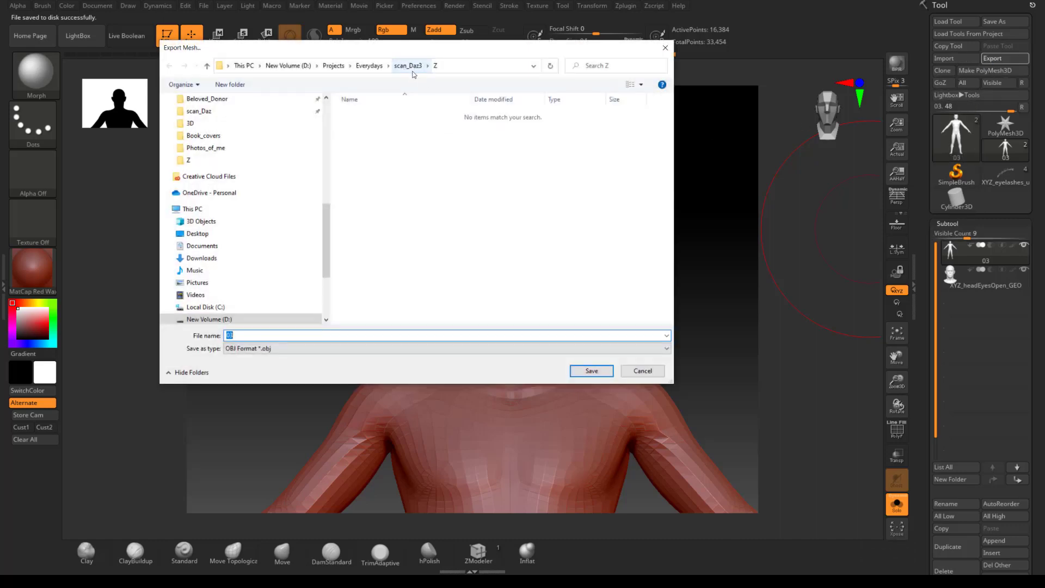
{"action": "left_click", "coordinate": [409, 66]}
{"action": "right_click", "coordinate": [422, 231]}
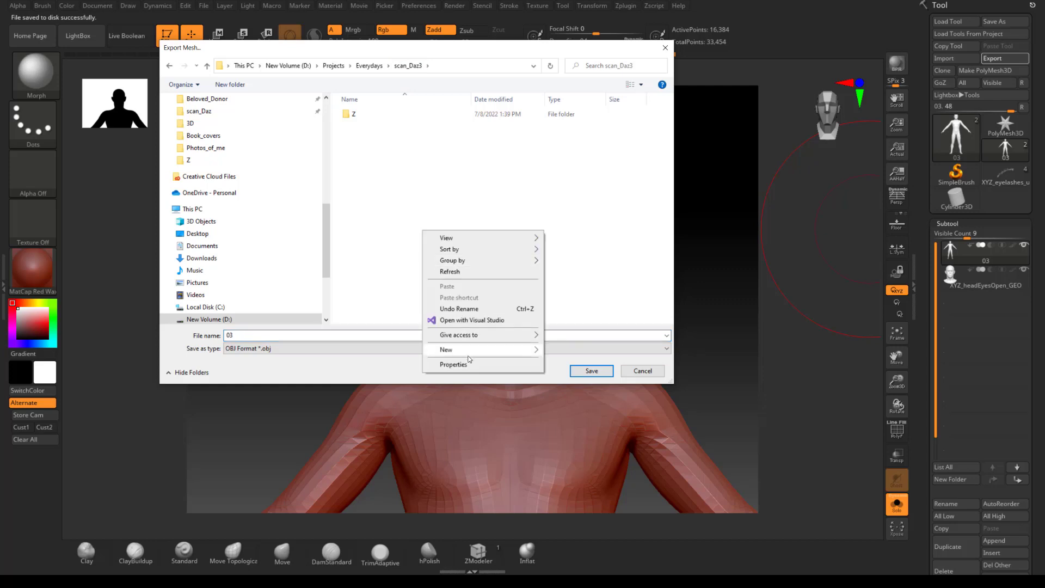
{"action": "mouse_move", "coordinate": [490, 349]}
{"action": "left_click", "coordinate": [575, 354]}
{"action": "type", "text": "3"}
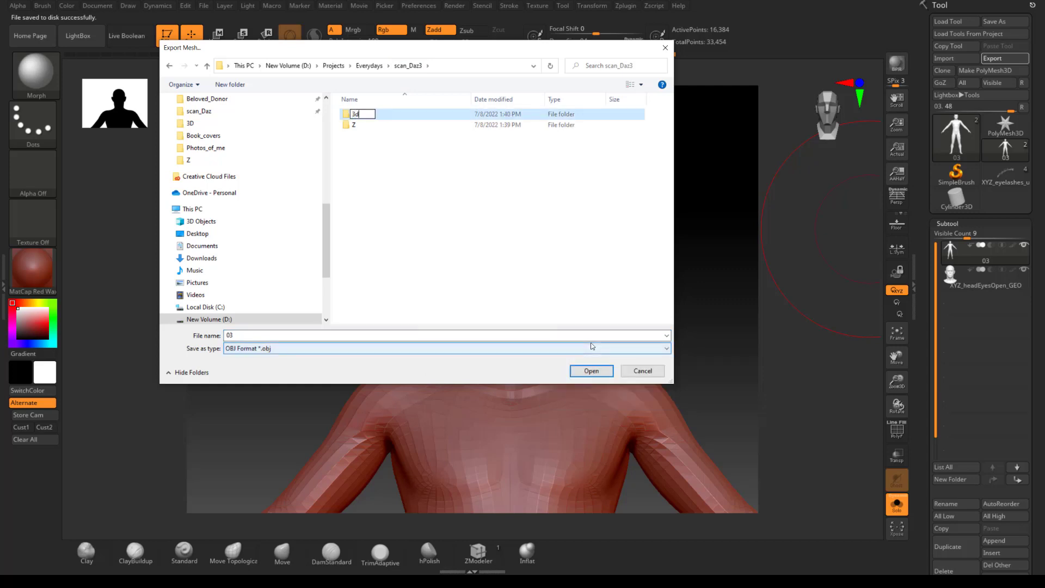
{"action": "type", "text": "d"}
{"action": "key", "text": "Return"}
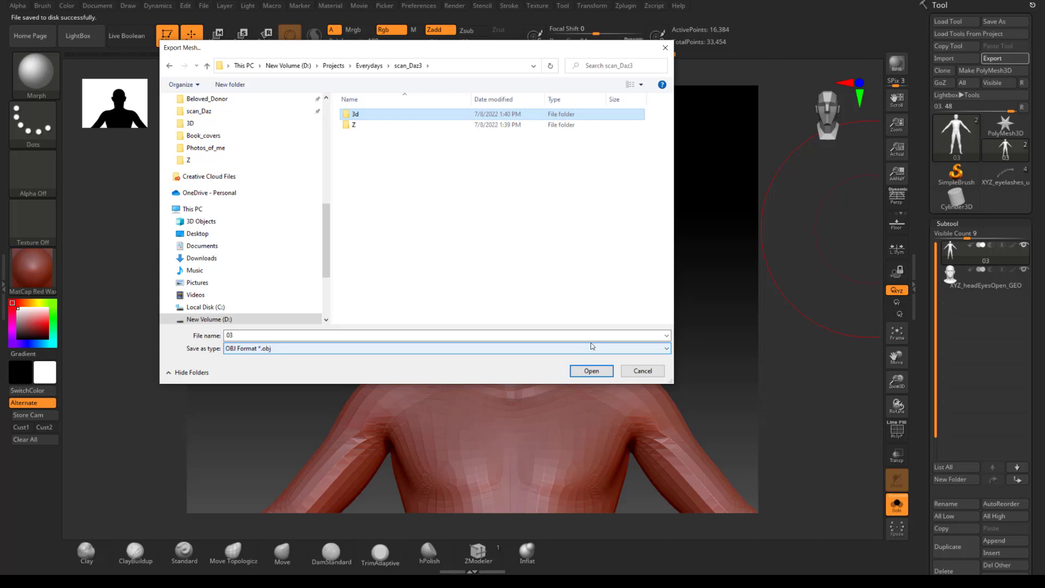
Export the body mesh into the 3d folder as morph_from_z in OBJ format.
{"action": "double_click", "coordinate": [366, 115]}
{"action": "double_click", "coordinate": [311, 337]}
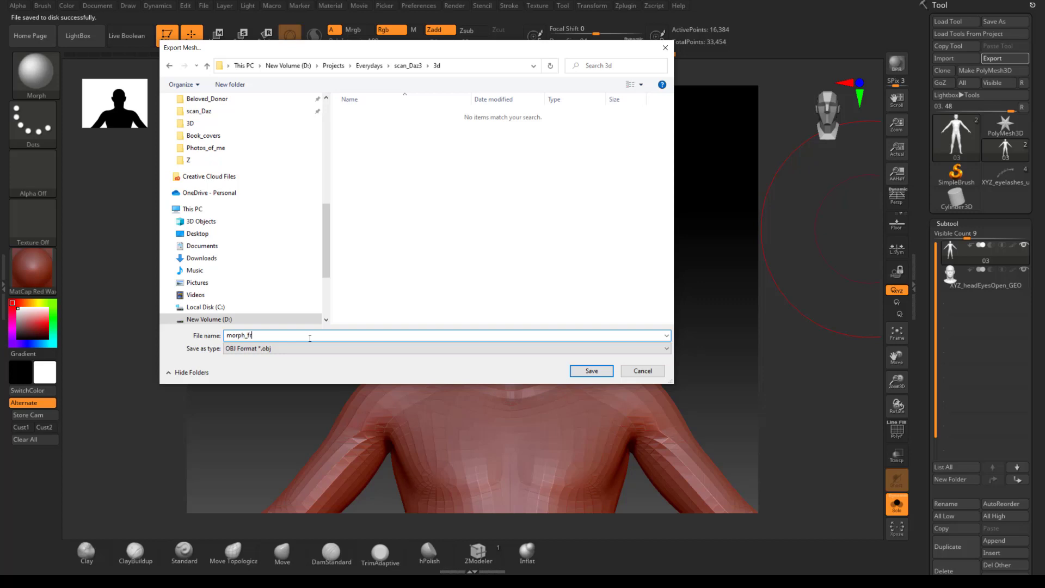
{"action": "key", "text": "Return"}
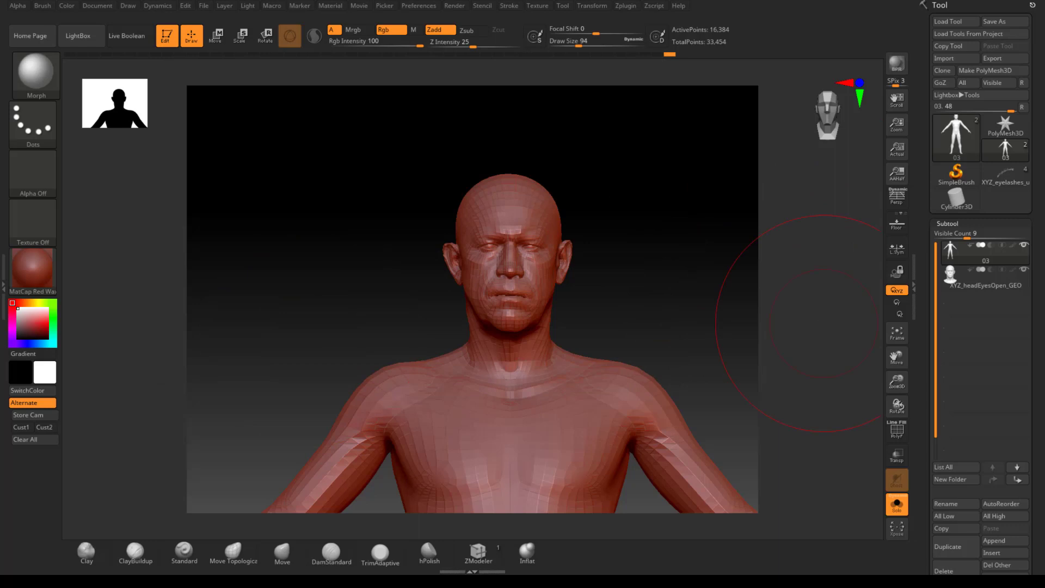
Switch to Daz Studio, select the Genesis 8.1 Male figure and open Morph Loader Pro for it.
{"action": "key", "text": "alt+Tab"}
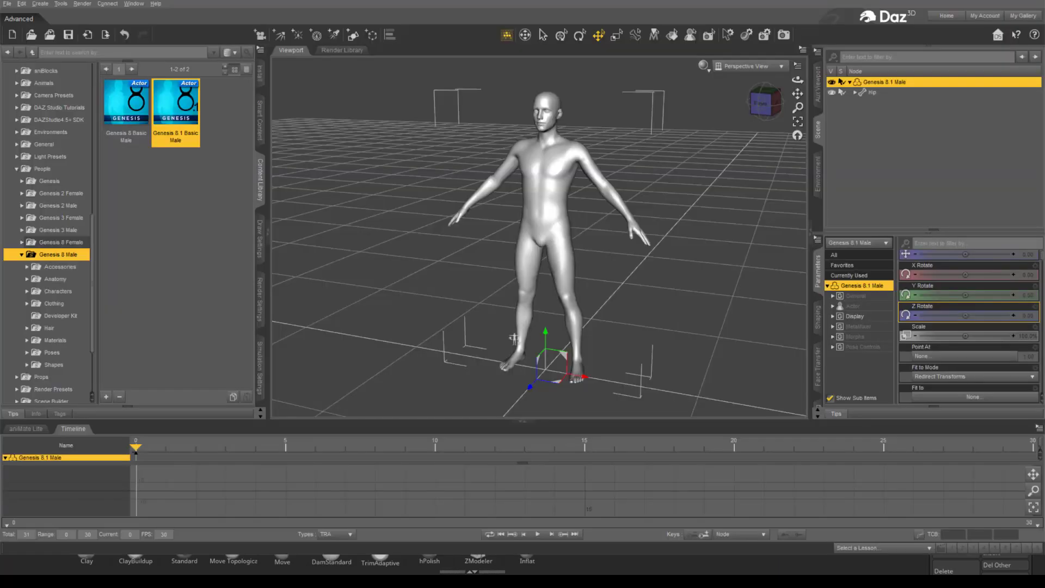
{"action": "left_click", "coordinate": [678, 270]}
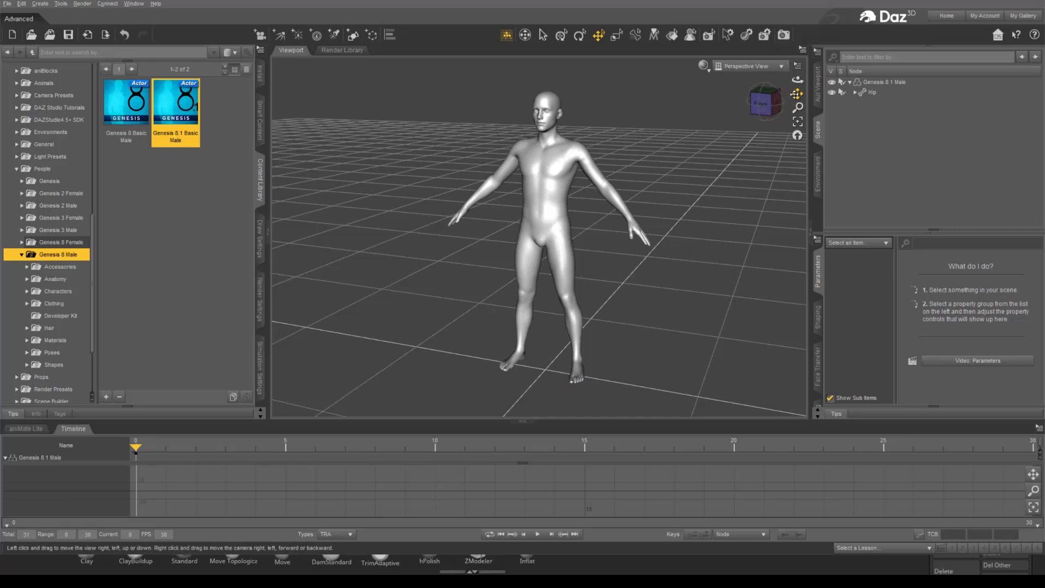
{"action": "scroll", "coordinate": [689, 123], "scroll_direction": "up", "scroll_amount": 5}
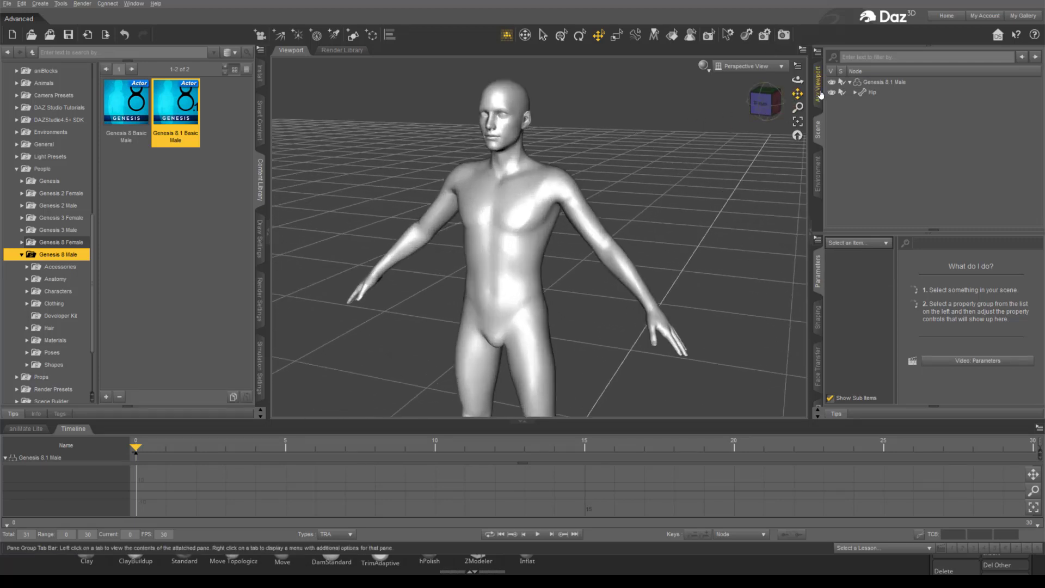
{"action": "left_click_drag", "start_coordinate": [797, 94], "coordinate": [788, 150]}
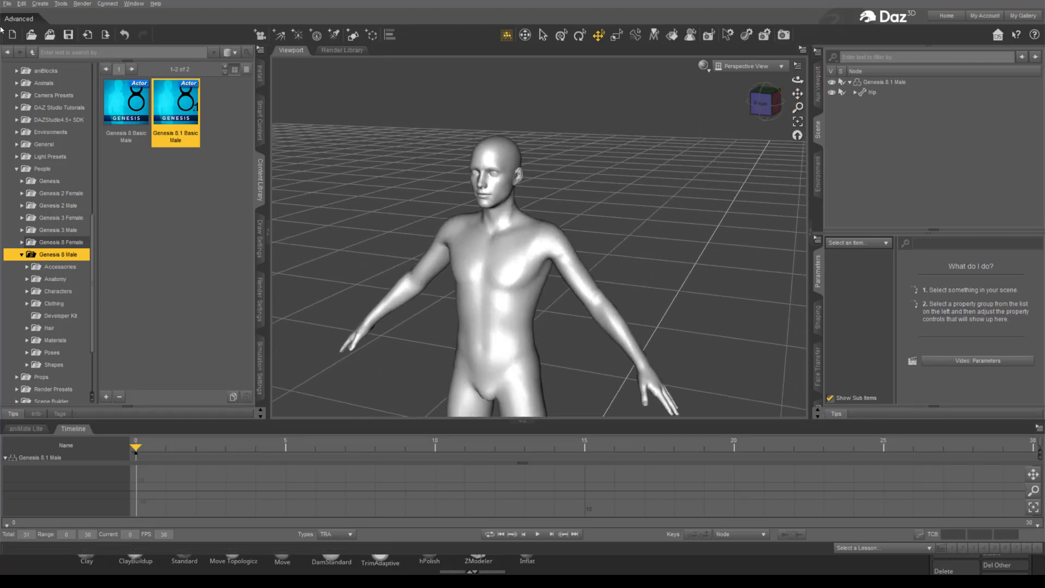
{"action": "left_click", "coordinate": [6, 4]}
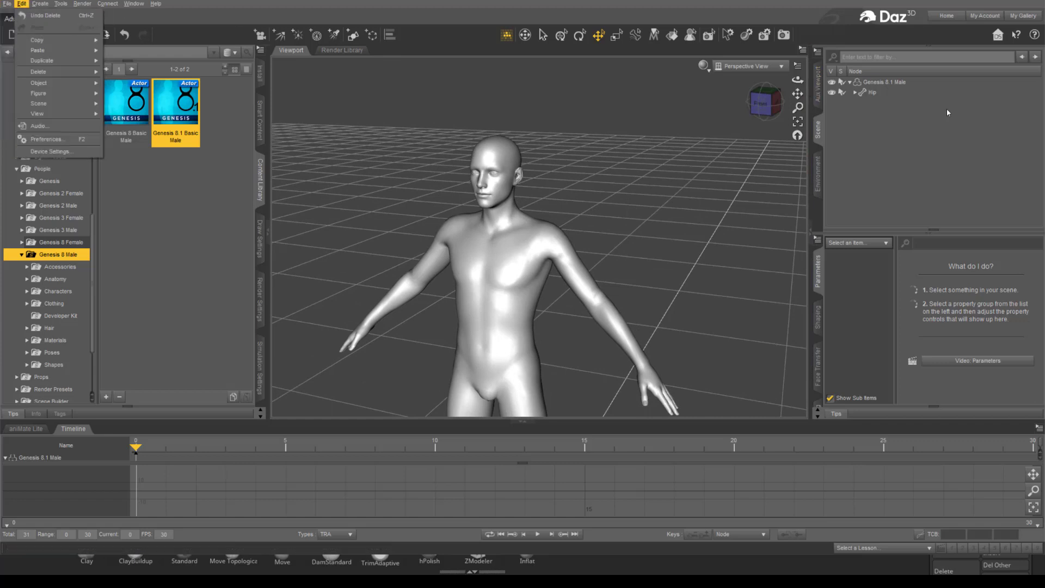
{"action": "left_click", "coordinate": [892, 82]}
{"action": "left_click", "coordinate": [22, 4]}
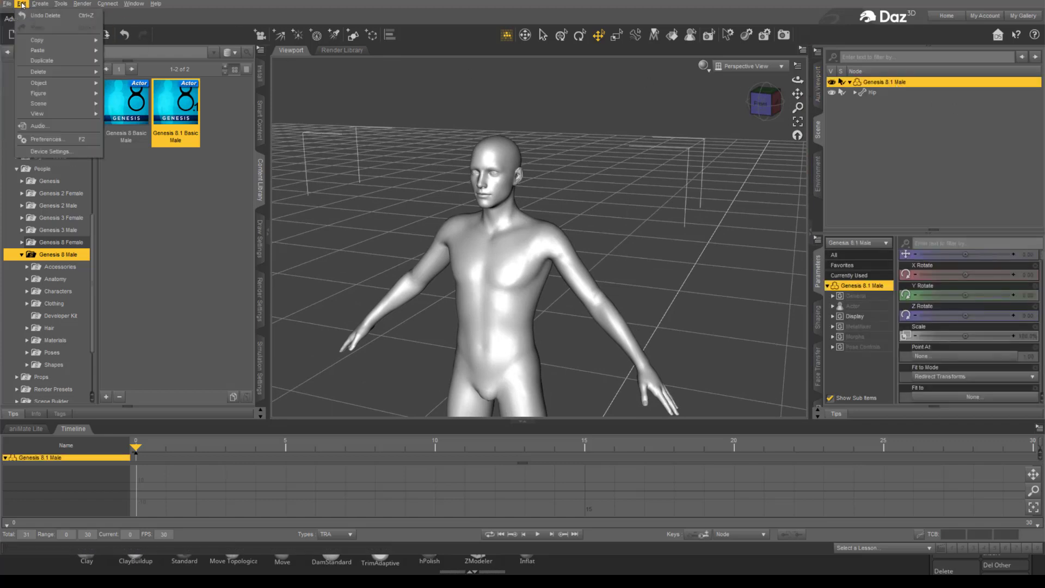
{"action": "mouse_move", "coordinate": [51, 65]}
{"action": "mouse_move", "coordinate": [48, 93]}
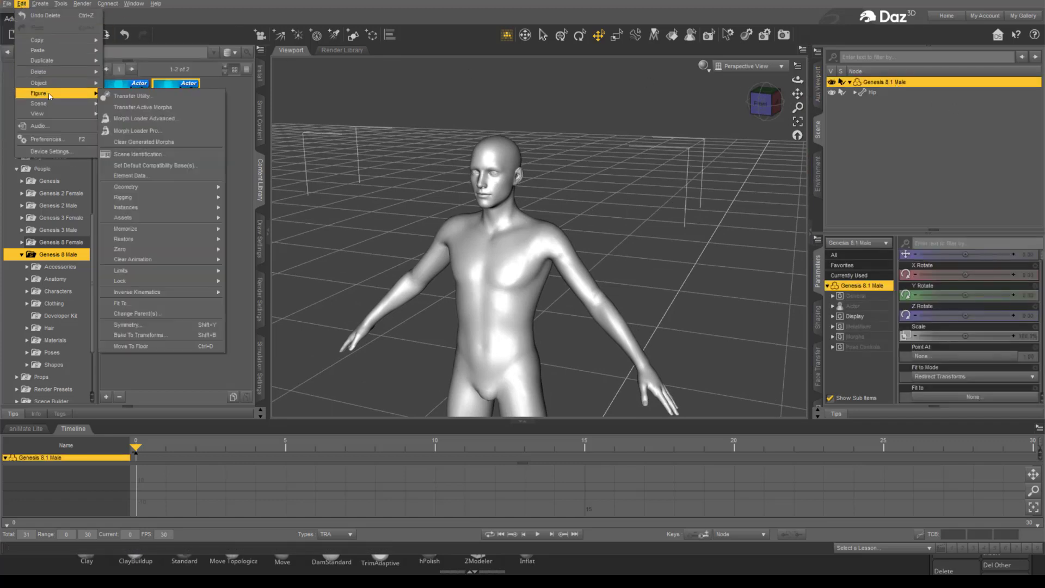
{"action": "left_click", "coordinate": [154, 131]}
Load morph_from_z.obj from the scan_Daz3 project's 3d folder as a morph for the figure.
{"action": "left_click", "coordinate": [490, 248]}
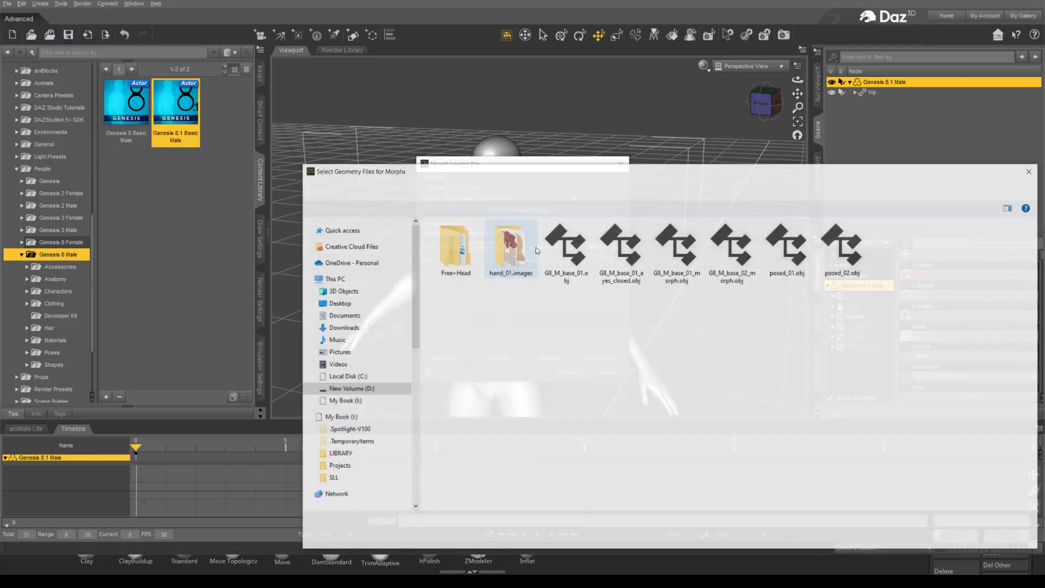
{"action": "left_click", "coordinate": [510, 188]}
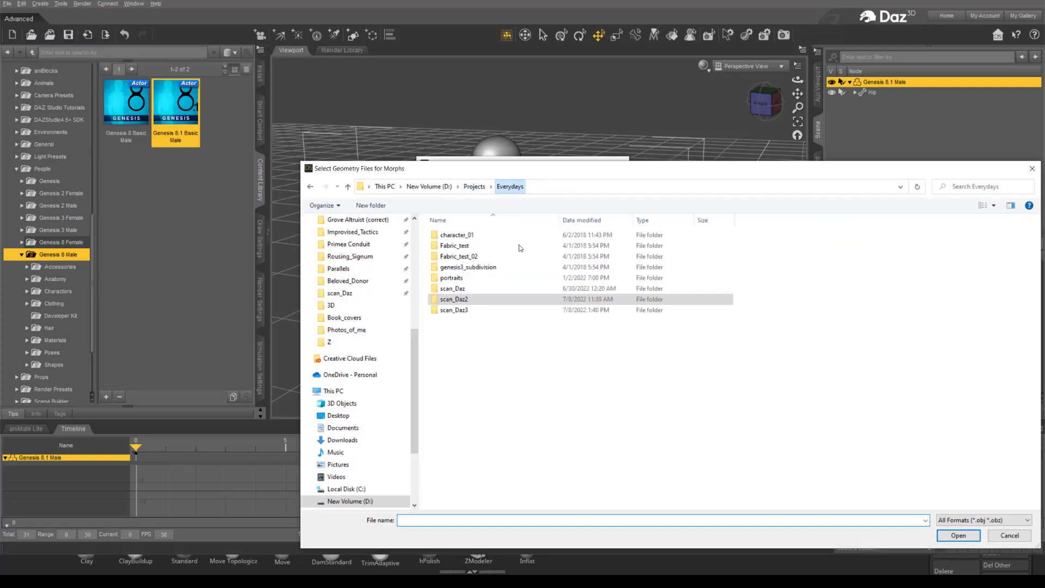
{"action": "double_click", "coordinate": [491, 309]}
{"action": "double_click", "coordinate": [458, 234]}
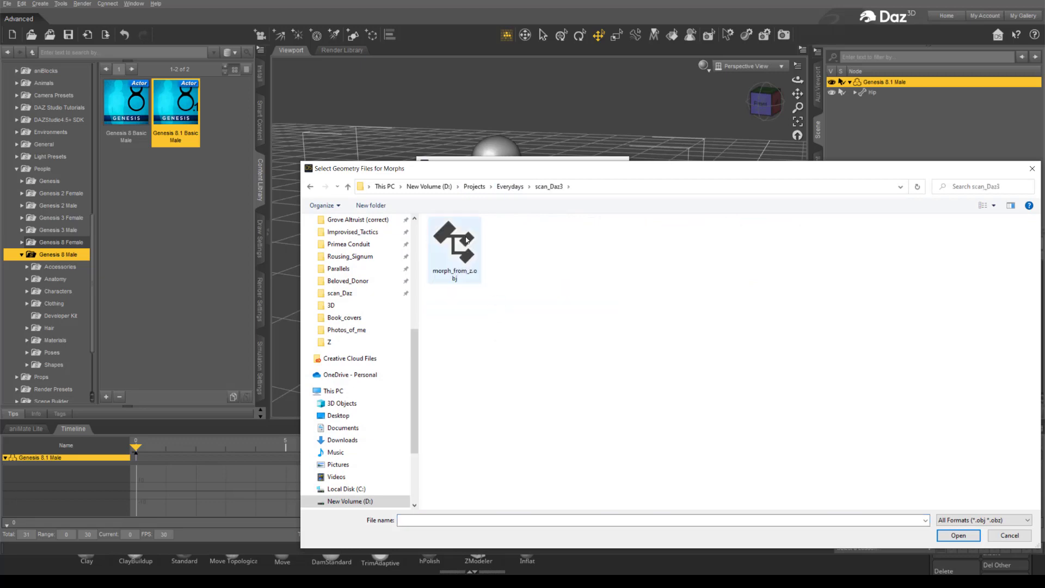
{"action": "double_click", "coordinate": [476, 257]}
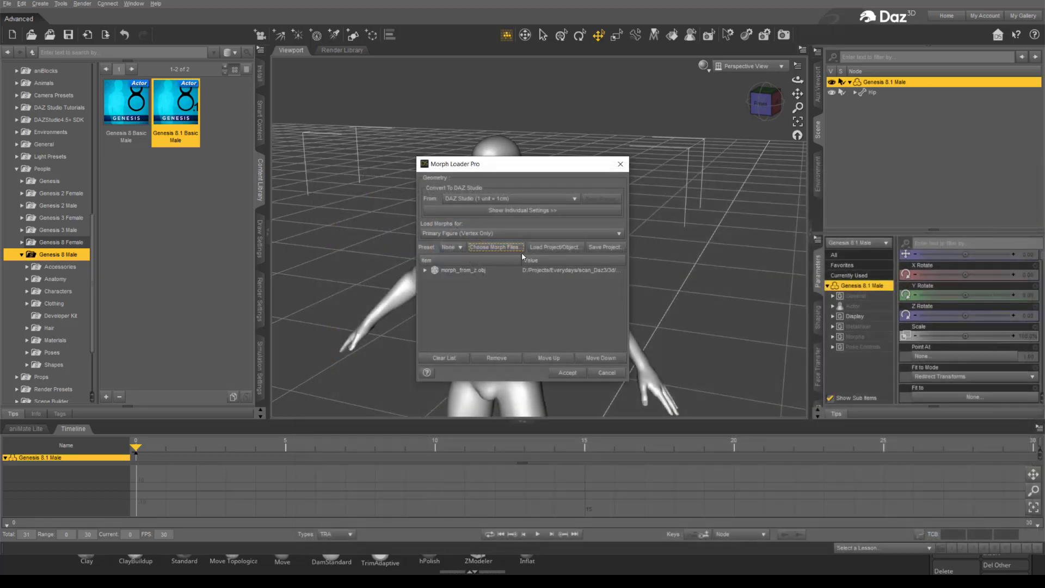
{"action": "left_click", "coordinate": [580, 374]}
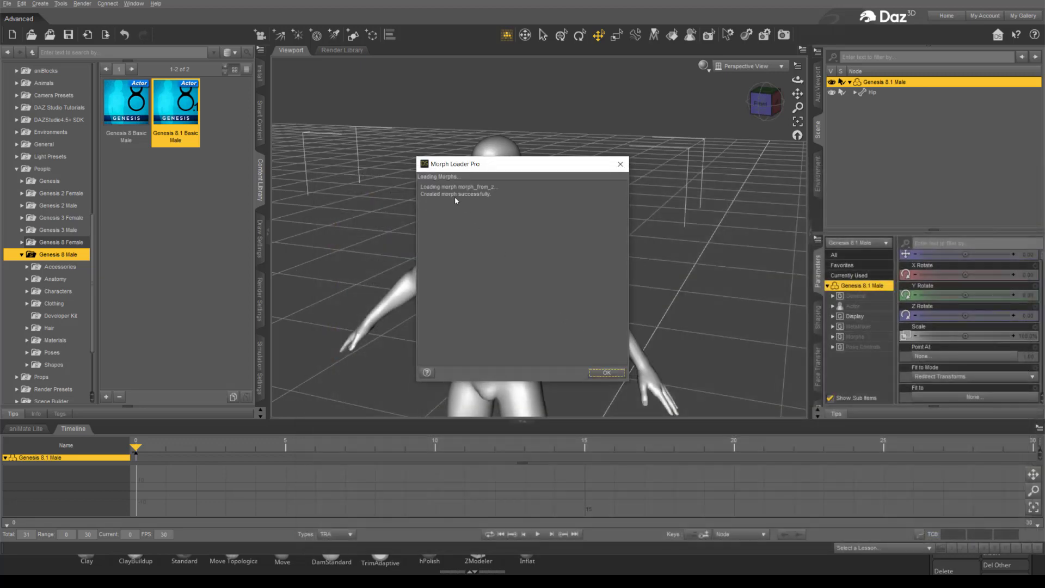
{"action": "left_click", "coordinate": [613, 376]}
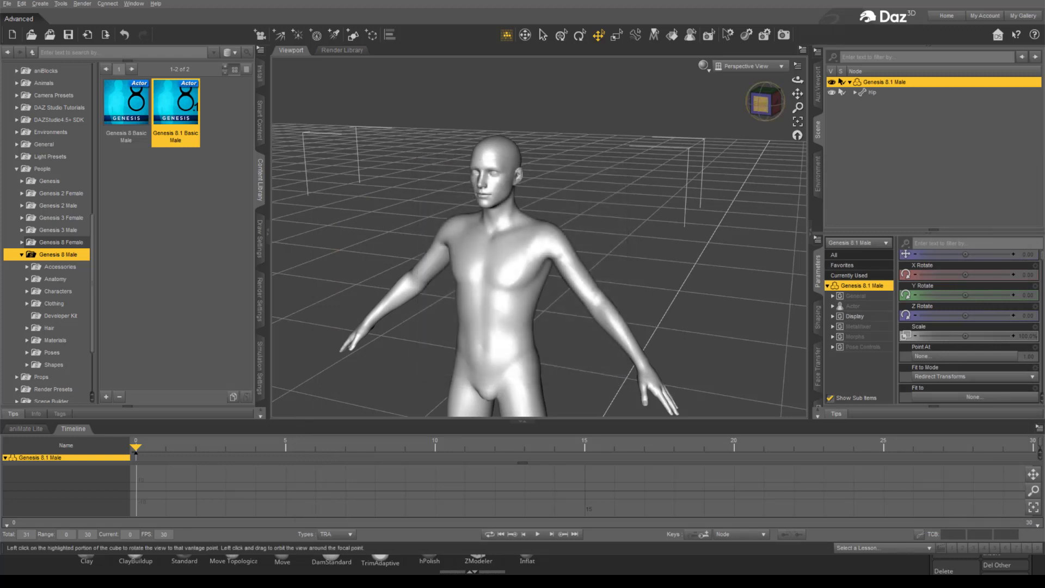
Set the figure's morph_from_z morph to 100% and view the head and torso from the front and at an angle.
{"action": "left_click", "coordinate": [762, 104]}
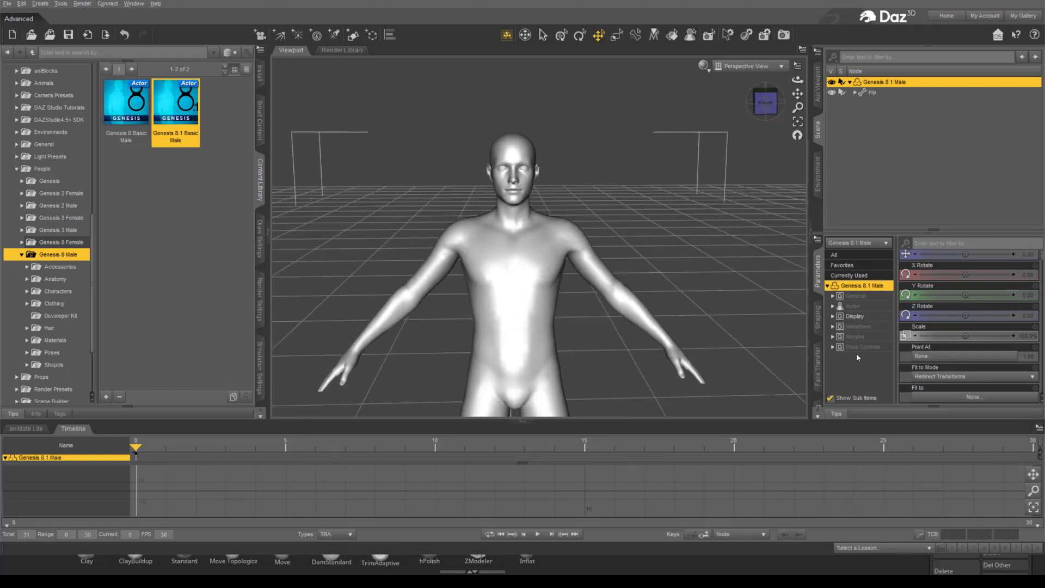
{"action": "left_click", "coordinate": [860, 337]}
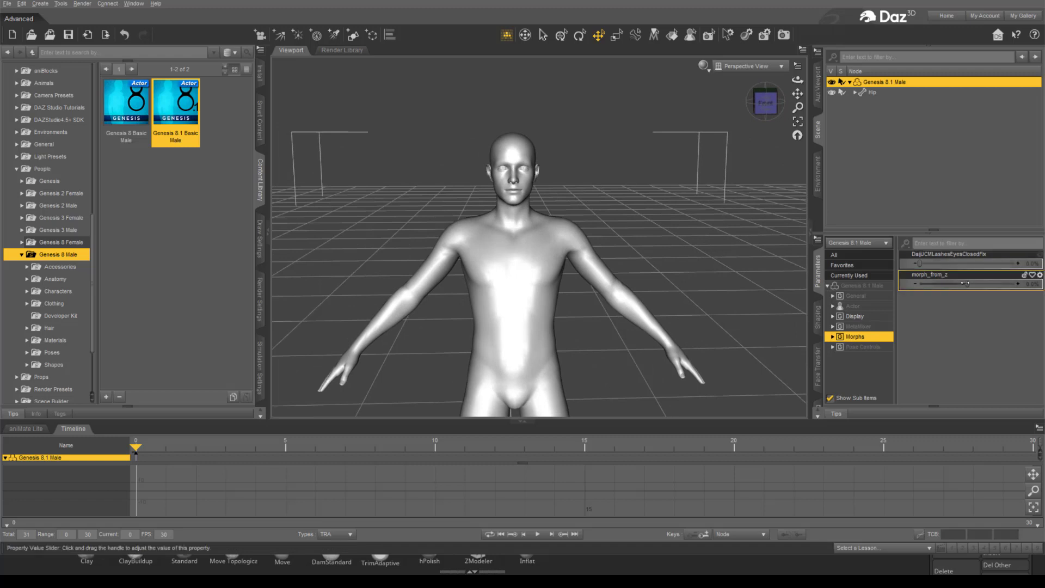
{"action": "left_click_drag", "start_coordinate": [965, 286], "coordinate": [1026, 289]}
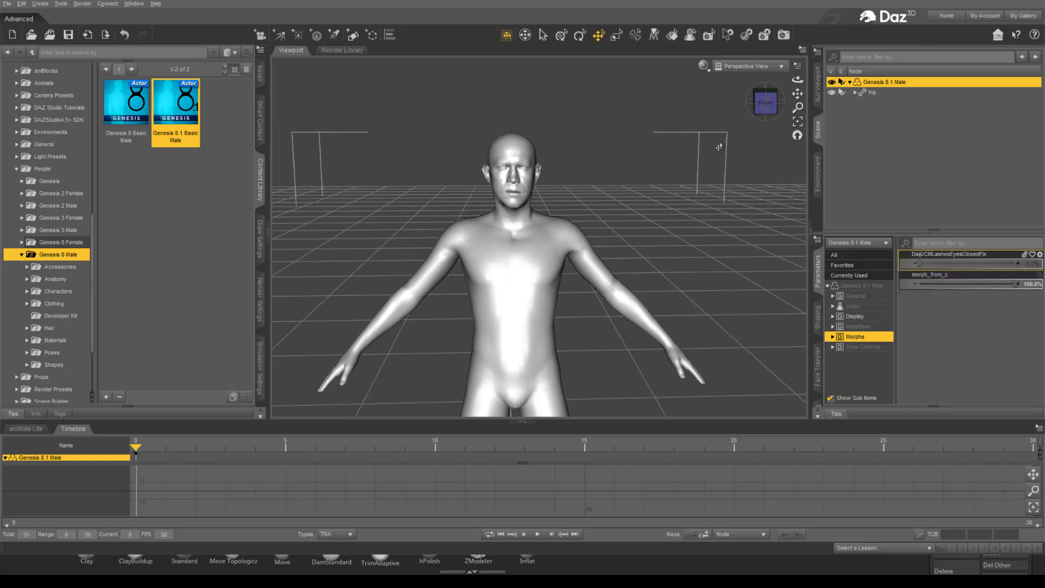
{"action": "left_click_drag", "start_coordinate": [761, 104], "coordinate": [773, 100]}
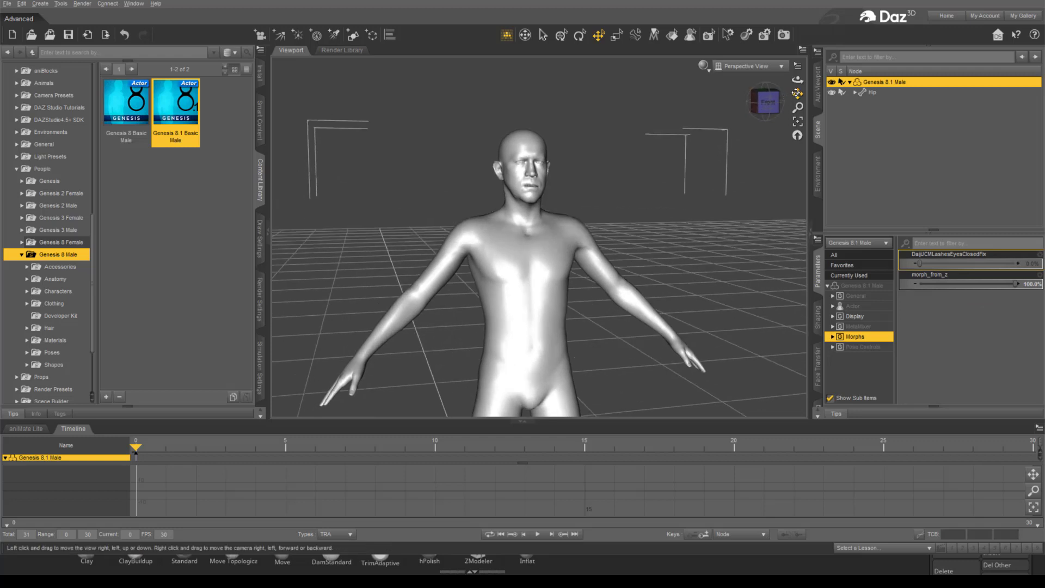
Examine the morphed figure's face up close, checking the mouth opening and the eyes.
{"action": "scroll", "coordinate": [573, 255], "scroll_direction": "up", "scroll_amount": 5}
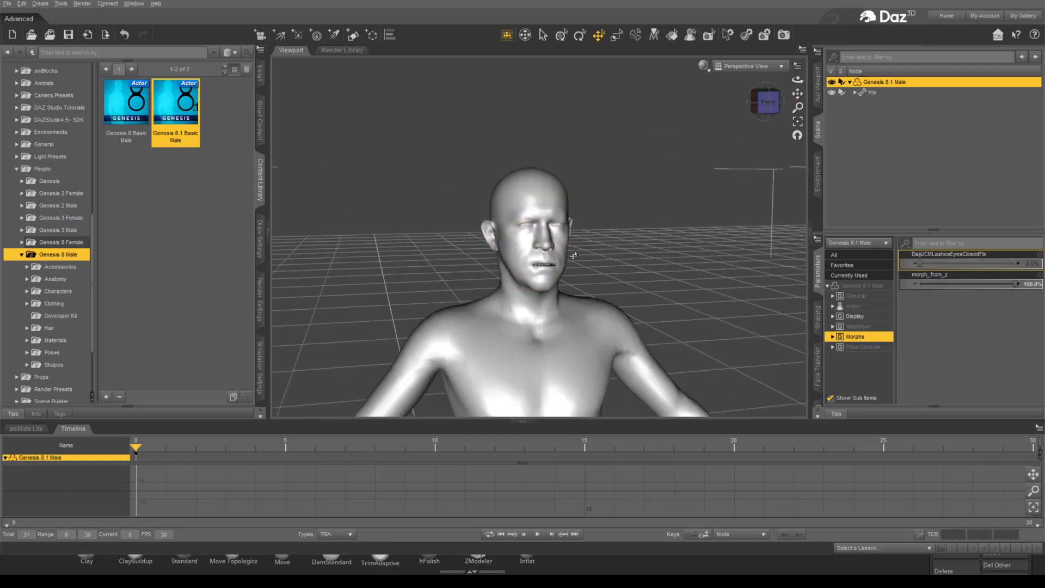
{"action": "scroll", "coordinate": [574, 256], "scroll_direction": "up", "scroll_amount": 3}
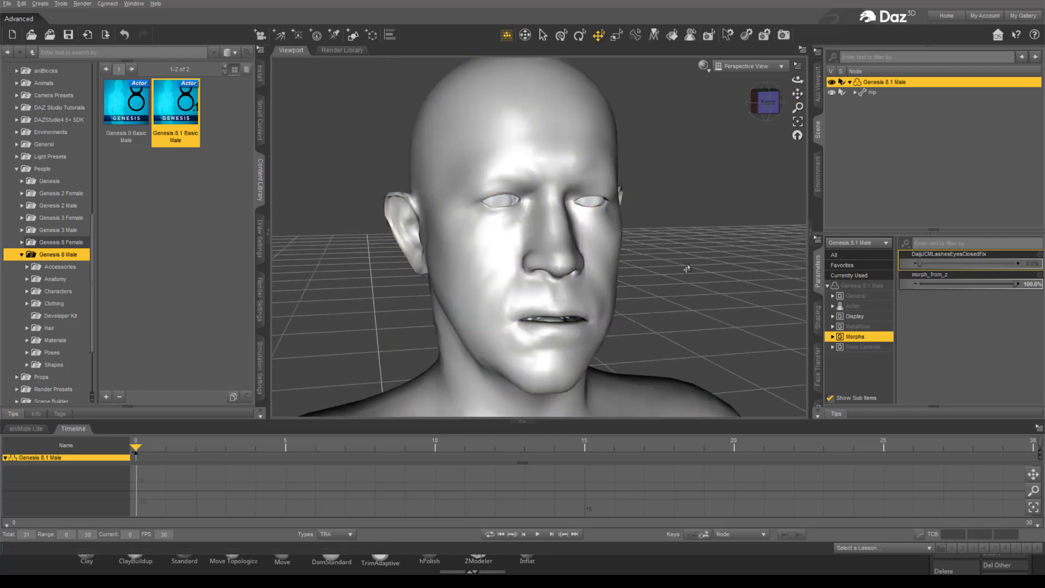
{"action": "left_click", "coordinate": [767, 101]}
{"action": "mouse_move", "coordinate": [767, 102]}
{"action": "left_mouse_down"}
{"action": "mouse_move", "coordinate": [782, 101]}
{"action": "mouse_move", "coordinate": [754, 100]}
{"action": "mouse_move", "coordinate": [776, 102]}
{"action": "left_mouse_up"}
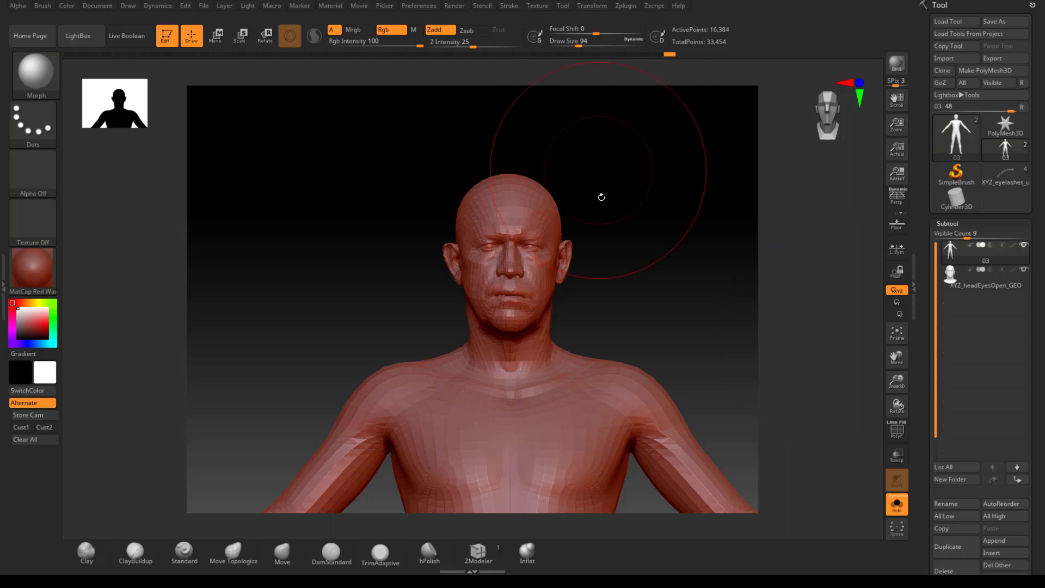
In ZBrush, isolate the eyes and inner mouth, restore the teeth and gums with the Morph brush, and show the whole head again.
{"action": "left_click_drag", "start_coordinate": [599, 196], "coordinate": [776, 353], "text": "alt"}
{"action": "left_click", "coordinate": [564, 289], "text": "ctrl+shift"}
{"action": "left_click", "coordinate": [672, 394], "text": "ctrl+shift"}
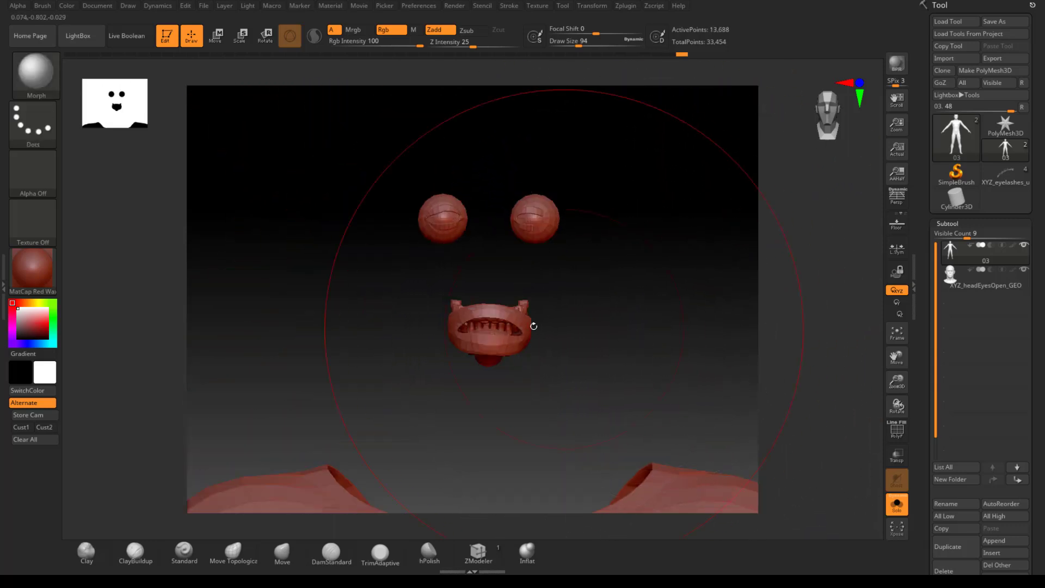
{"action": "left_click_drag", "start_coordinate": [507, 326], "coordinate": [493, 326]}
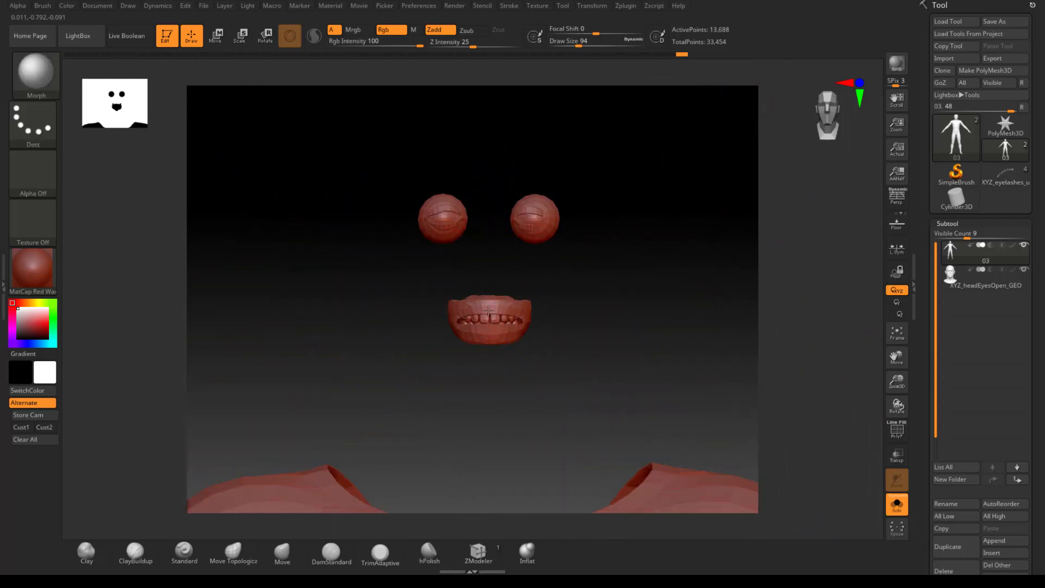
{"action": "left_click", "coordinate": [675, 343], "text": "ctrl+shift"}
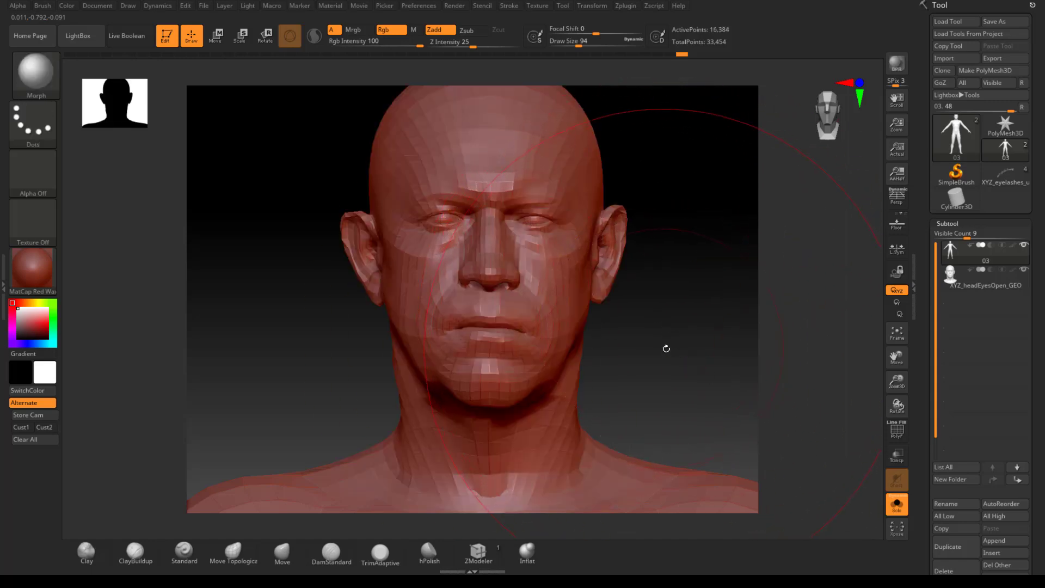
{"action": "left_click", "coordinate": [670, 351], "text": "ctrl+shift"}
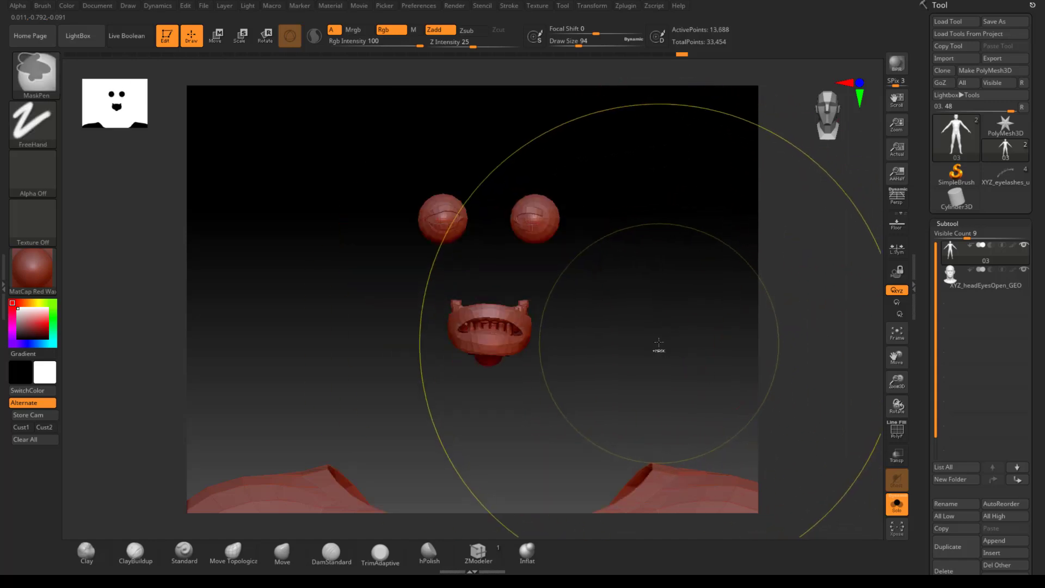
{"action": "left_click_drag", "start_coordinate": [521, 333], "coordinate": [503, 334]}
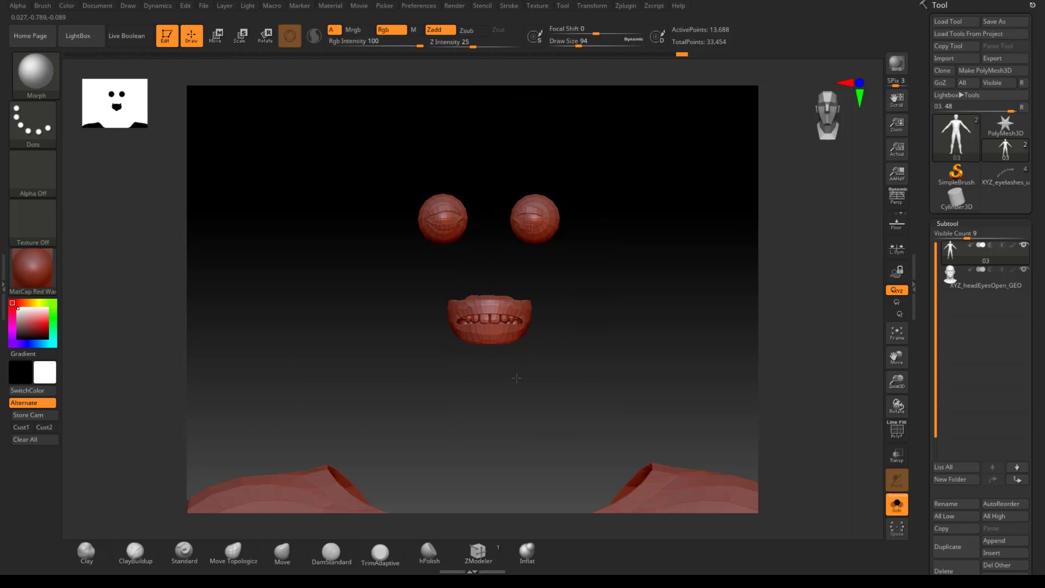
{"action": "left_click", "coordinate": [676, 301], "text": "ctrl+shift"}
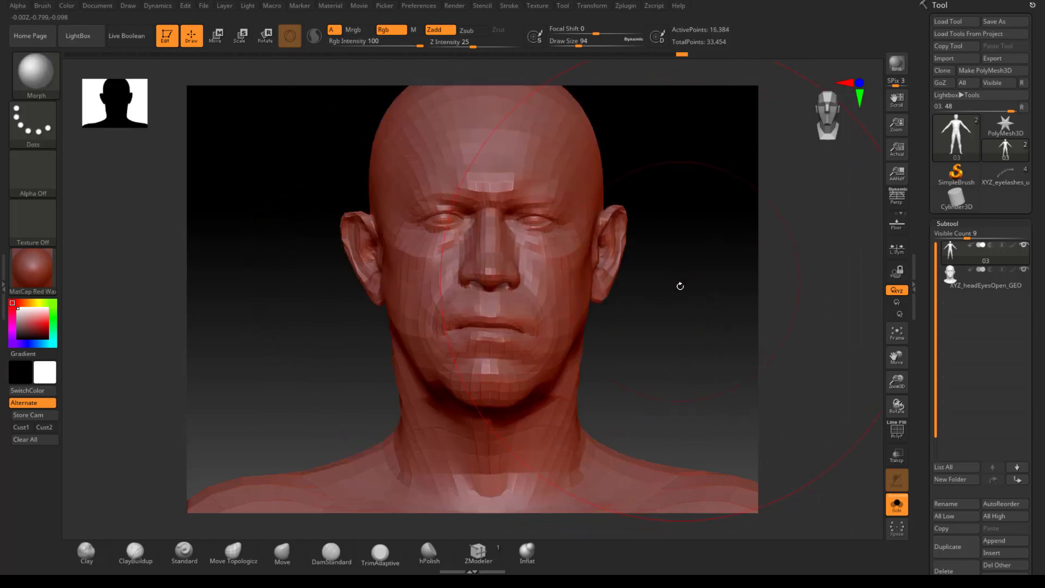
Adjust the eyeballs' fit behind the eyelids with the Move Topological brush, working from the side, front and below.
{"action": "left_click_drag", "start_coordinate": [680, 286], "coordinate": [682, 321]}
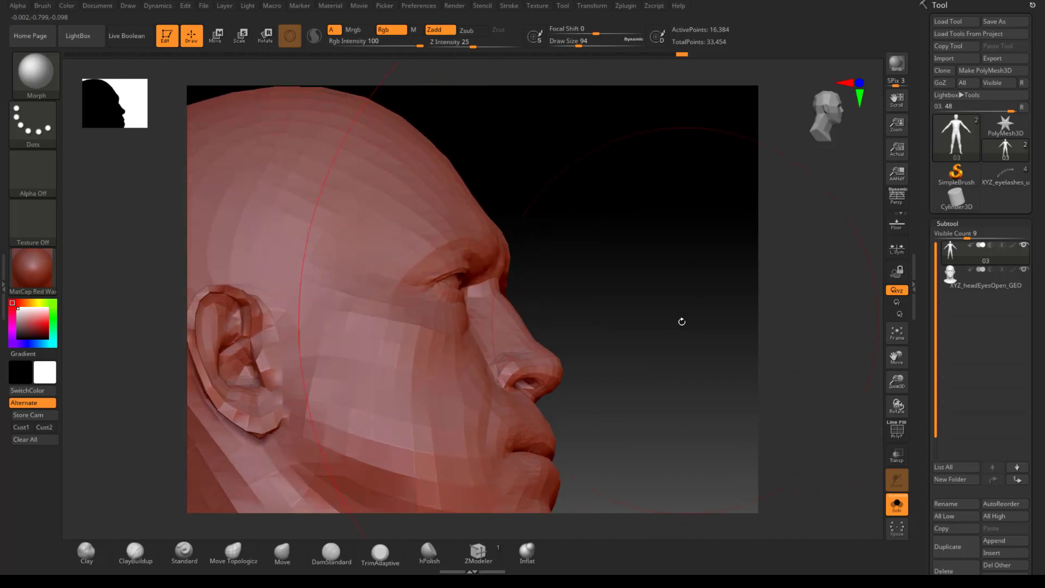
{"action": "left_click", "coordinate": [249, 552]}
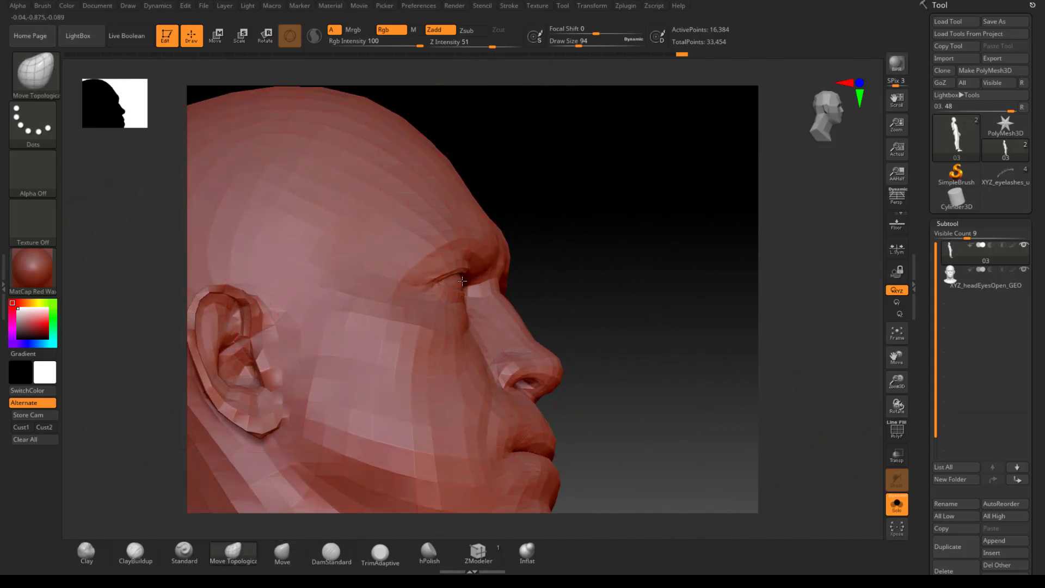
{"action": "mouse_move", "coordinate": [653, 305]}
{"action": "left_mouse_down"}
{"action": "mouse_move", "coordinate": [490, 298]}
{"action": "mouse_move", "coordinate": [568, 292]}
{"action": "left_mouse_up"}
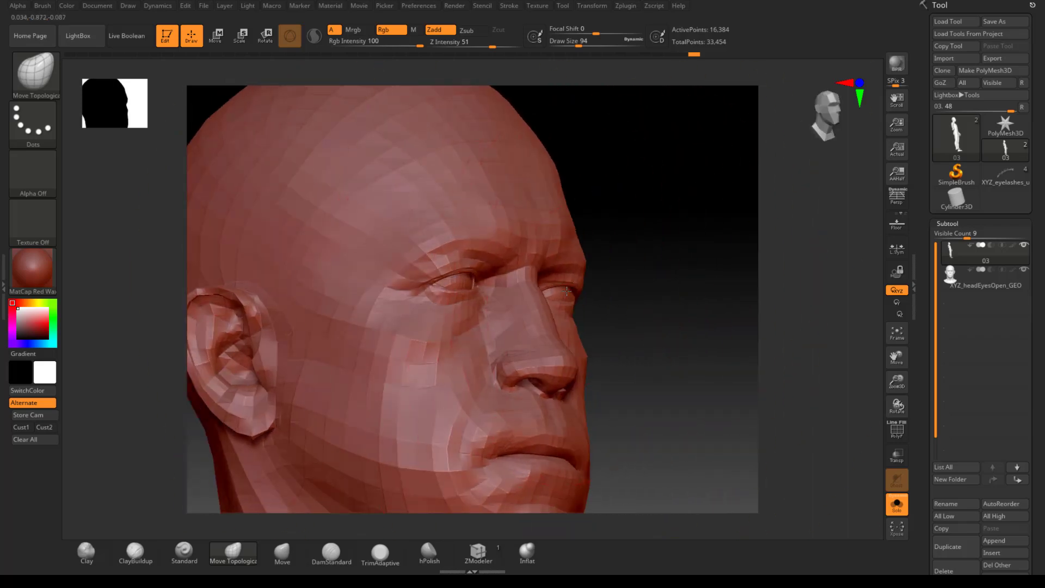
{"action": "left_click_drag", "start_coordinate": [672, 303], "coordinate": [568, 292]}
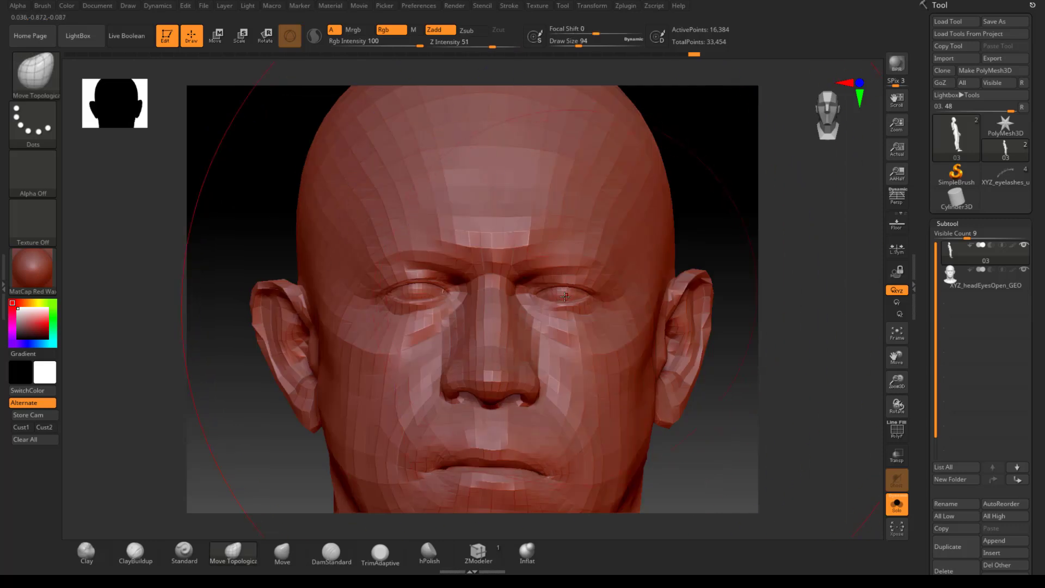
{"action": "left_click_drag", "start_coordinate": [778, 204], "coordinate": [554, 298]}
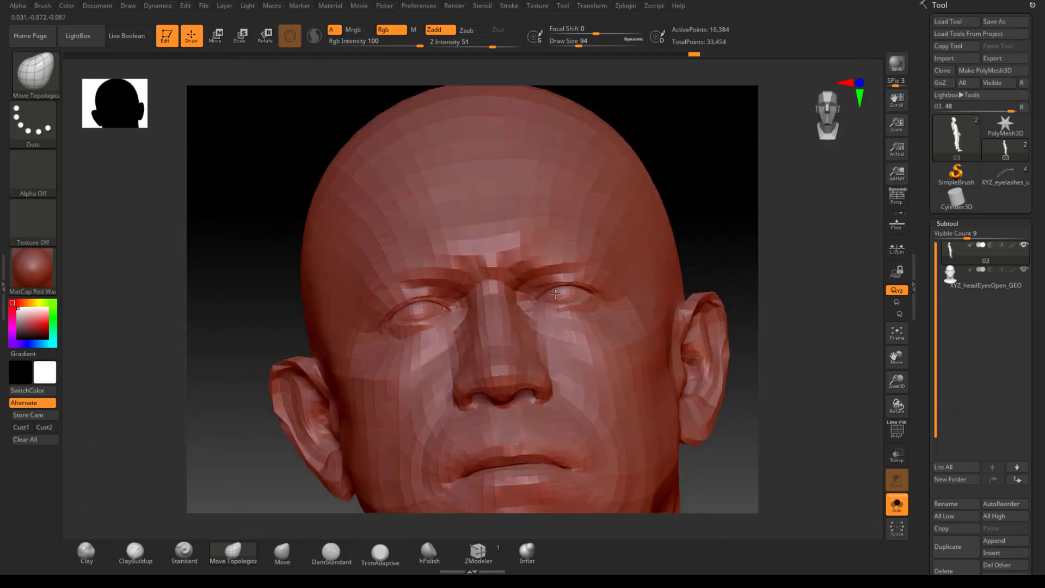
{"action": "left_click_drag", "start_coordinate": [784, 229], "coordinate": [726, 194]}
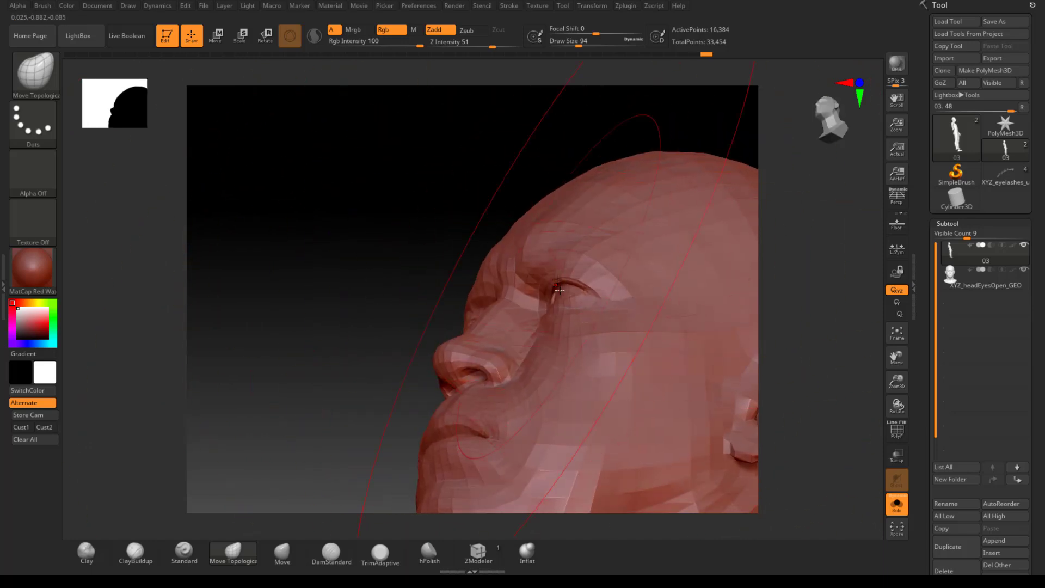
{"action": "left_click_drag", "start_coordinate": [334, 316], "coordinate": [557, 296]}
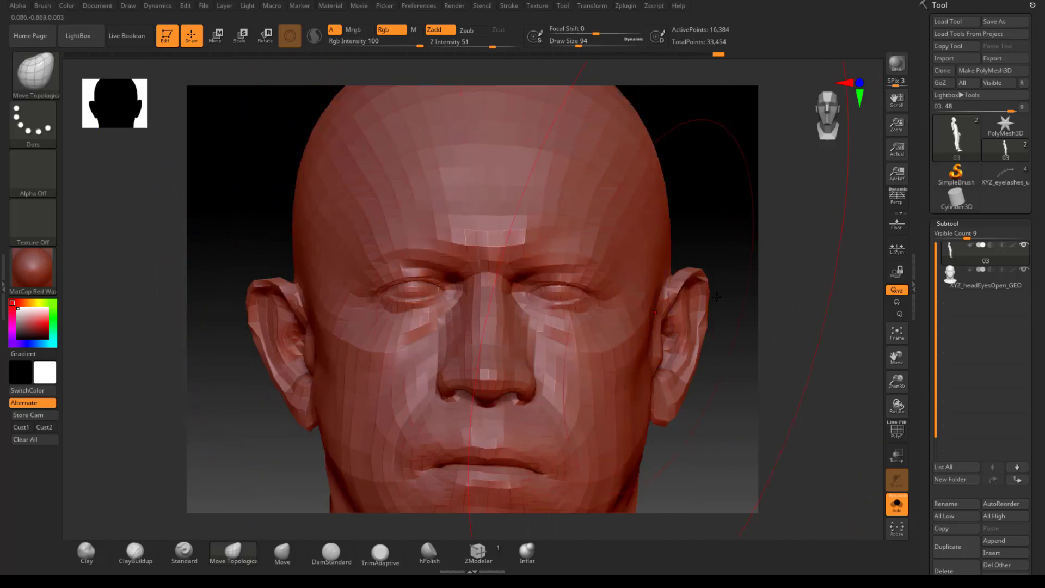
Reduce the Move Topological brush's draw size to 46 and refine the eye area from three-quarter and side views.
{"action": "left_click_drag", "start_coordinate": [759, 274], "coordinate": [777, 275]}
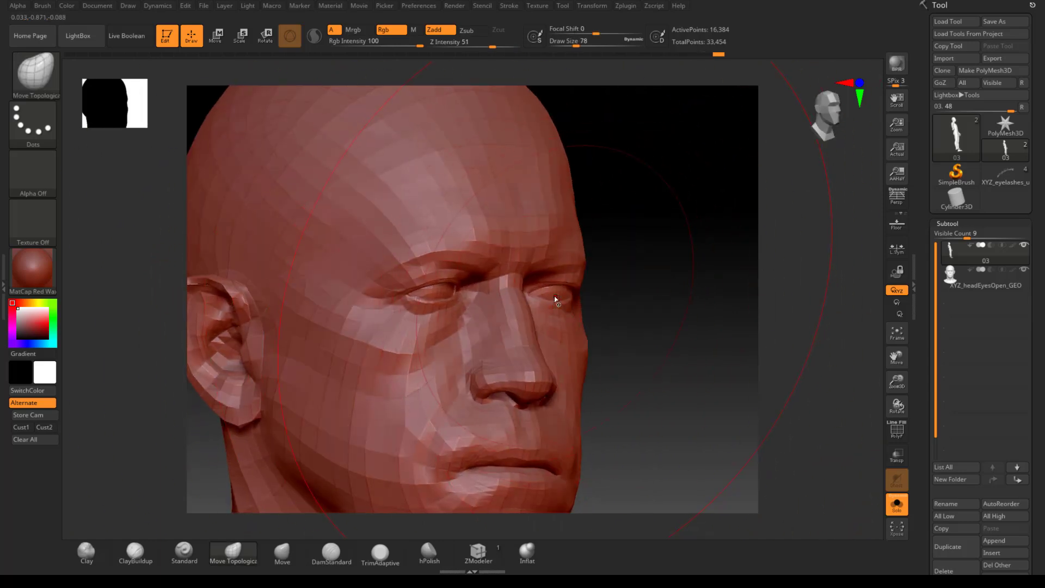
{"action": "key", "text": "bracketleft"}
{"action": "key", "text": "bracketleft"}
{"action": "key", "text": "bracketleft"}
{"action": "key", "text": "bracketleft"}
{"action": "key", "text": "bracketleft"}
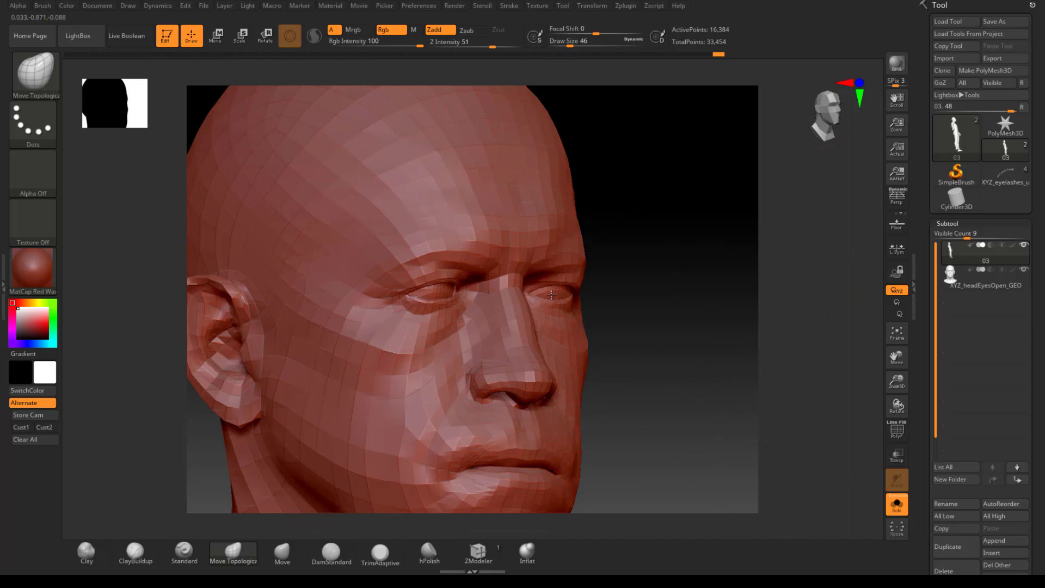
{"action": "left_click_drag", "start_coordinate": [715, 247], "coordinate": [720, 205]}
{"action": "left_click_drag", "start_coordinate": [634, 265], "coordinate": [674, 263]}
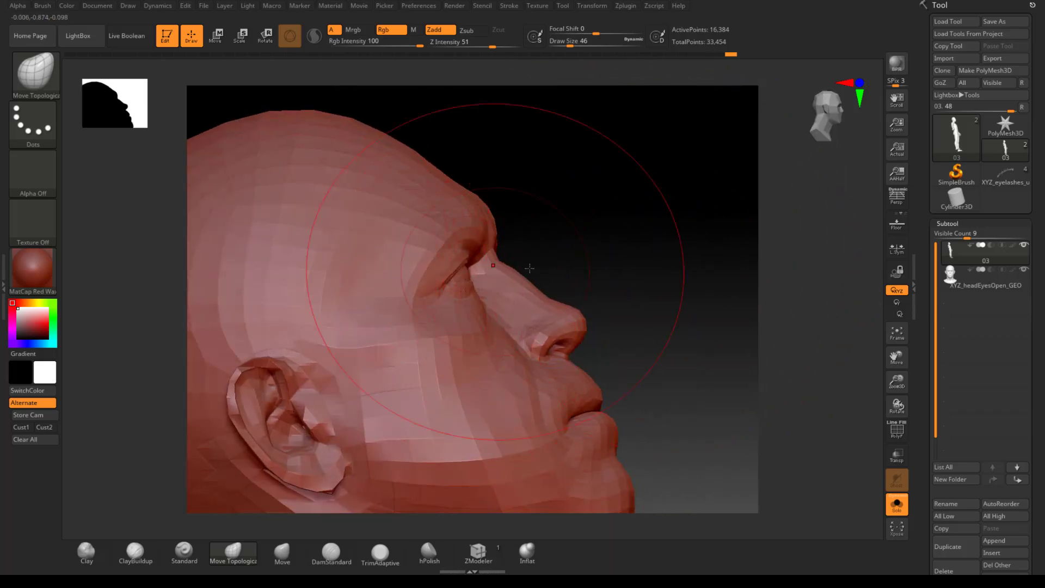
Touch up the upper lip from the front with the Move Topological brush at draw size 6.
{"action": "left_click_drag", "start_coordinate": [833, 248], "coordinate": [781, 230]}
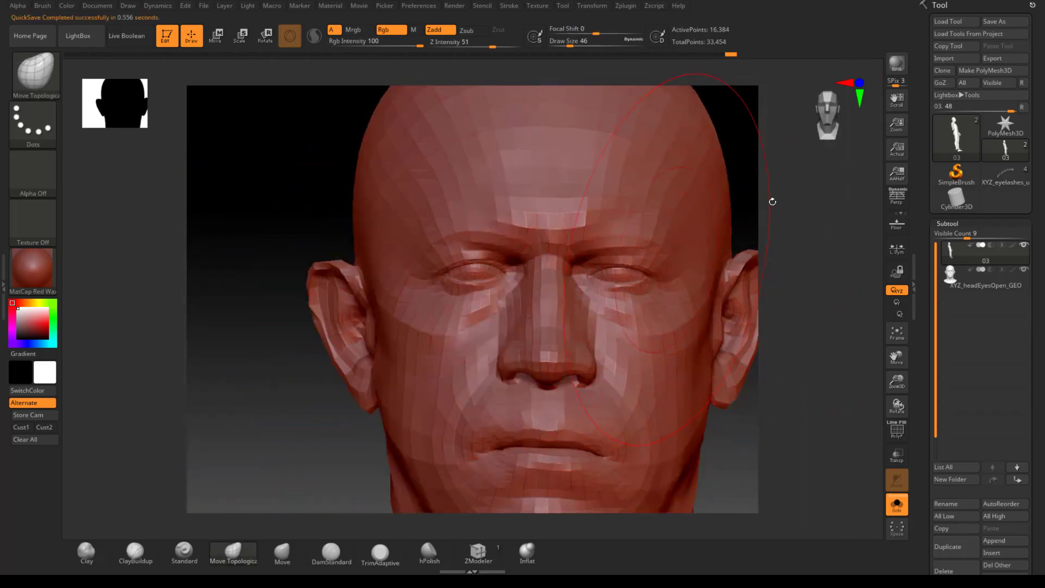
{"action": "mouse_move", "coordinate": [760, 349]}
{"action": "left_mouse_down"}
{"action": "mouse_move", "coordinate": [762, 375]}
{"action": "mouse_move", "coordinate": [789, 362]}
{"action": "mouse_move", "coordinate": [755, 364]}
{"action": "left_mouse_up"}
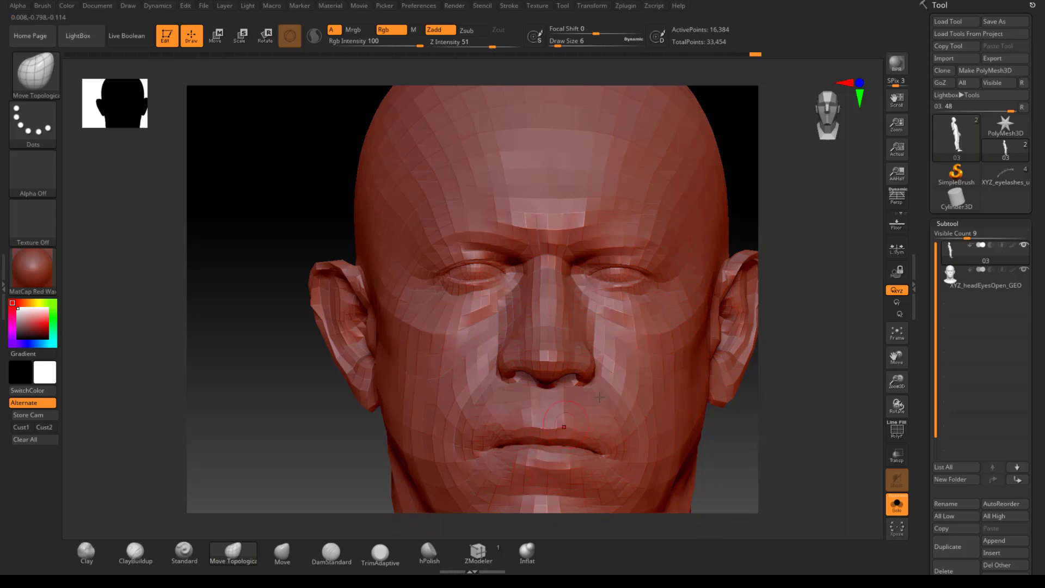
{"action": "left_click_drag", "start_coordinate": [755, 395], "coordinate": [713, 353], "text": "alt"}
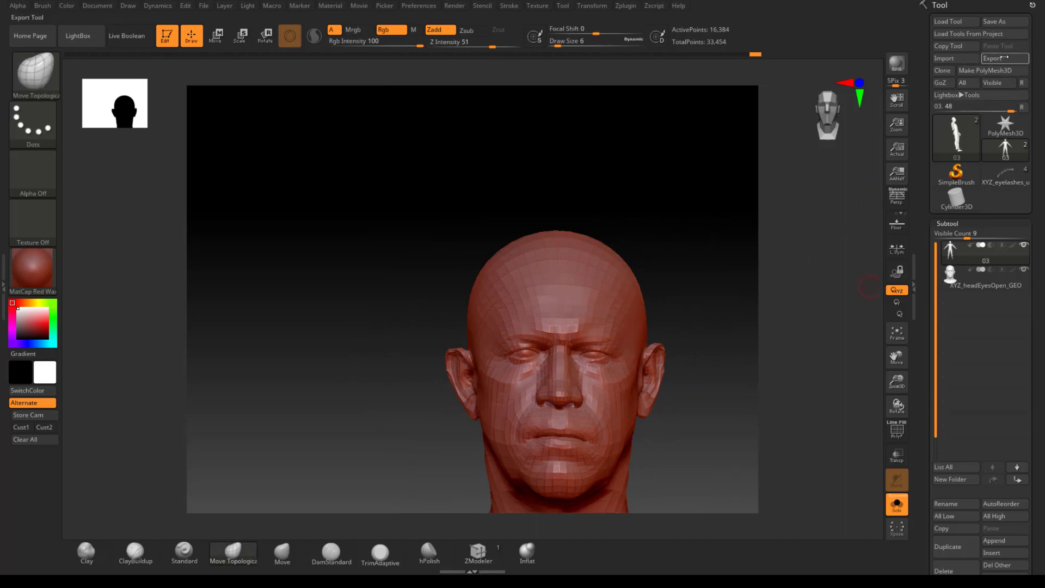
Export the corrected body mesh as OBJ over morph_from_z.obj in the scan_Daz3 project's 3d folder.
{"action": "left_click", "coordinate": [366, 136]}
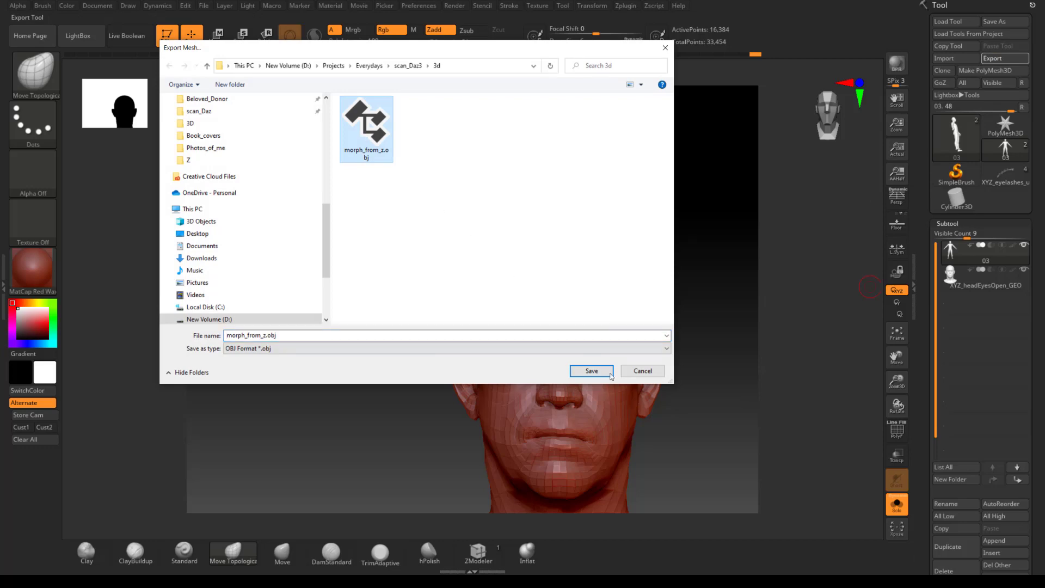
{"action": "left_click", "coordinate": [591, 371]}
{"action": "left_click", "coordinate": [541, 276]}
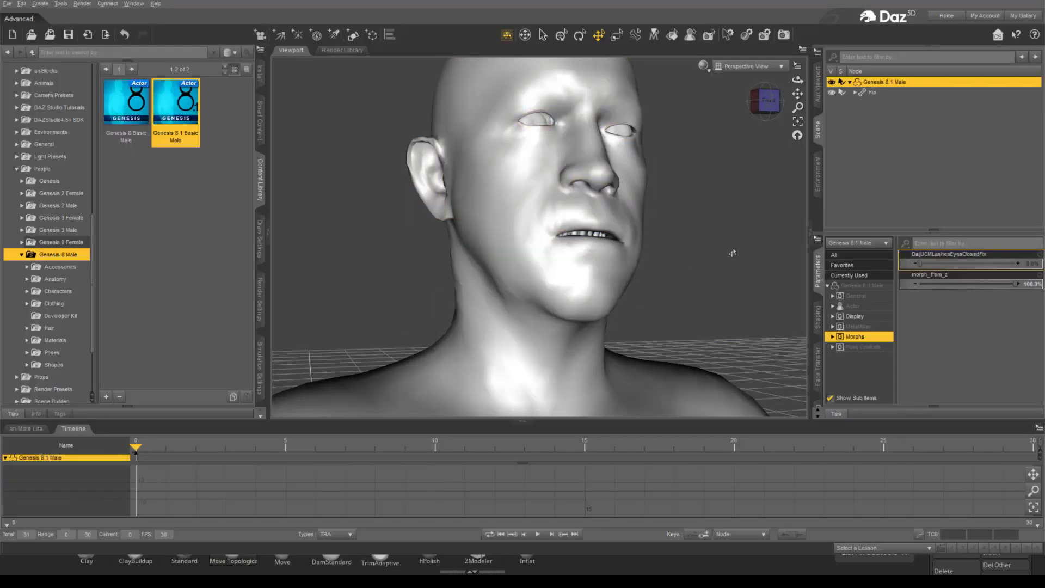
In Daz Studio, face the figure's head from the front and open Morph Loader Pro for Genesis 8.1 Male.
{"action": "left_click", "coordinate": [766, 101]}
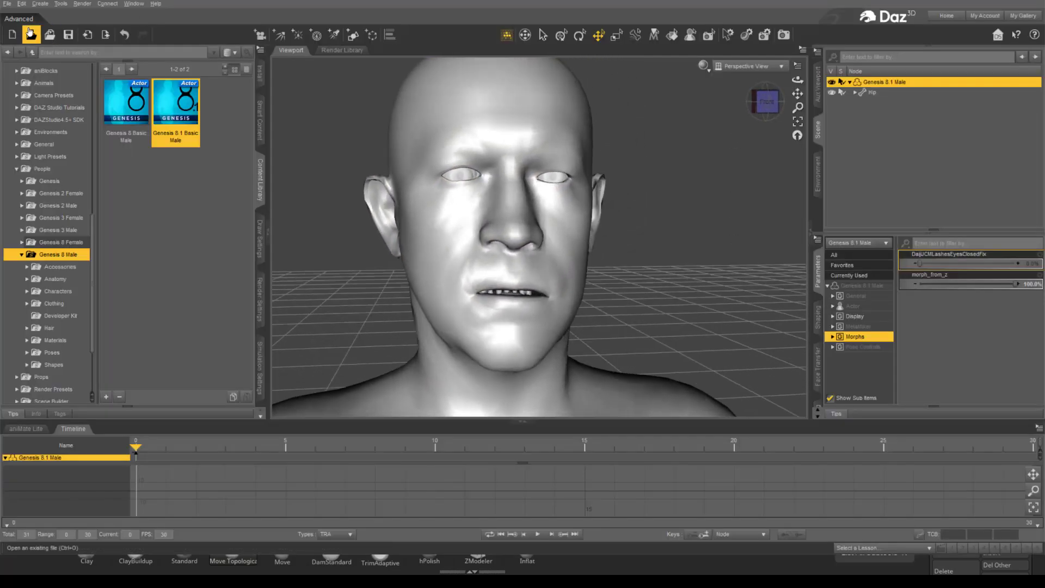
{"action": "left_click", "coordinate": [766, 101]}
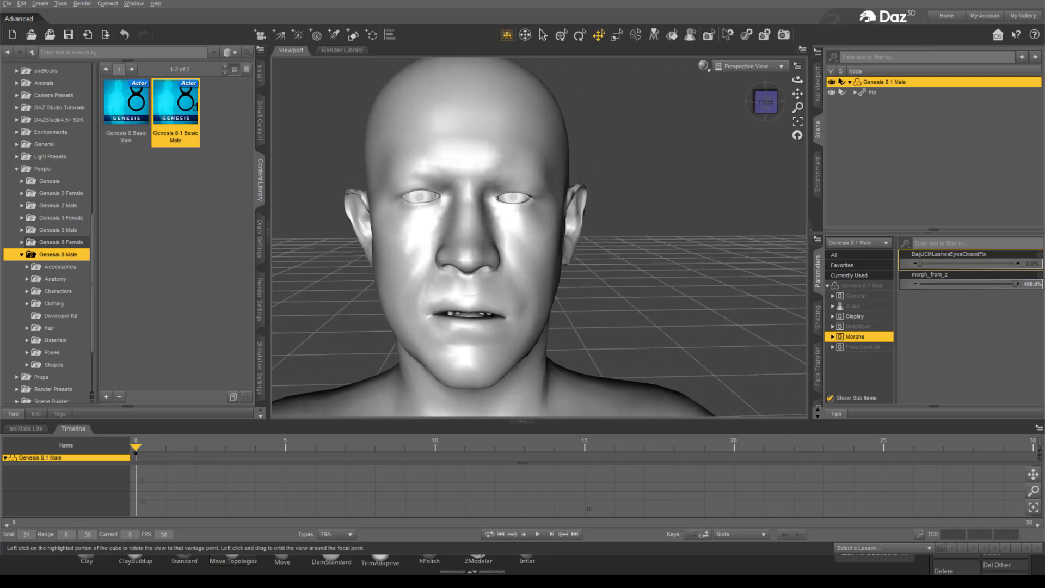
{"action": "left_click", "coordinate": [7, 4]}
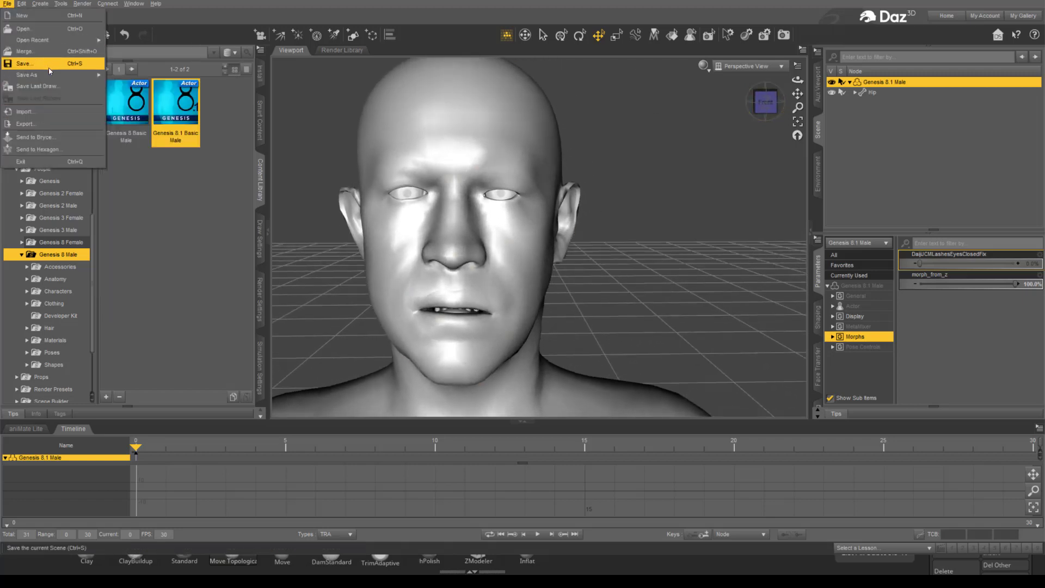
{"action": "mouse_move", "coordinate": [23, 5]}
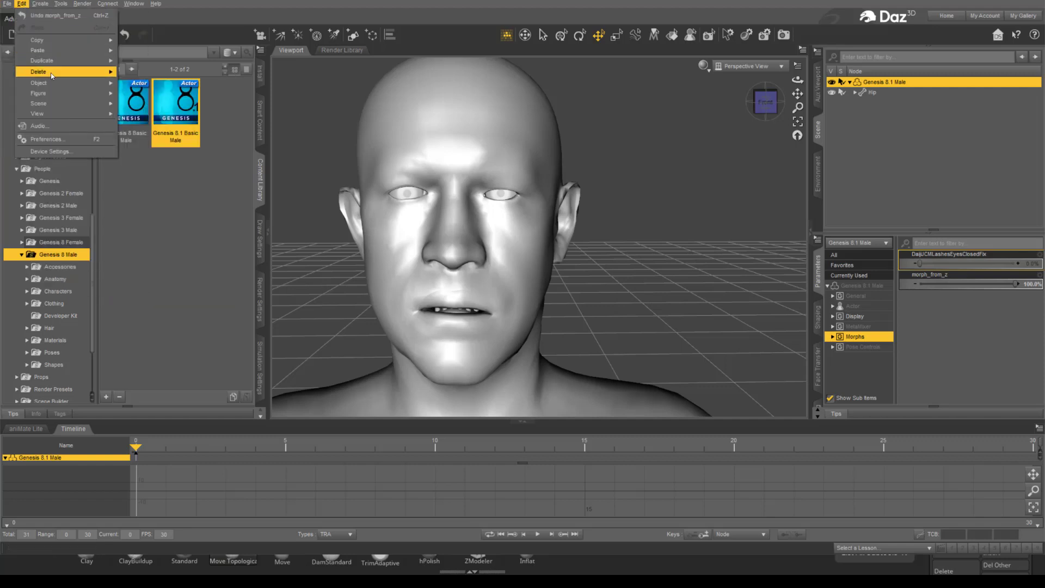
{"action": "mouse_move", "coordinate": [60, 94]}
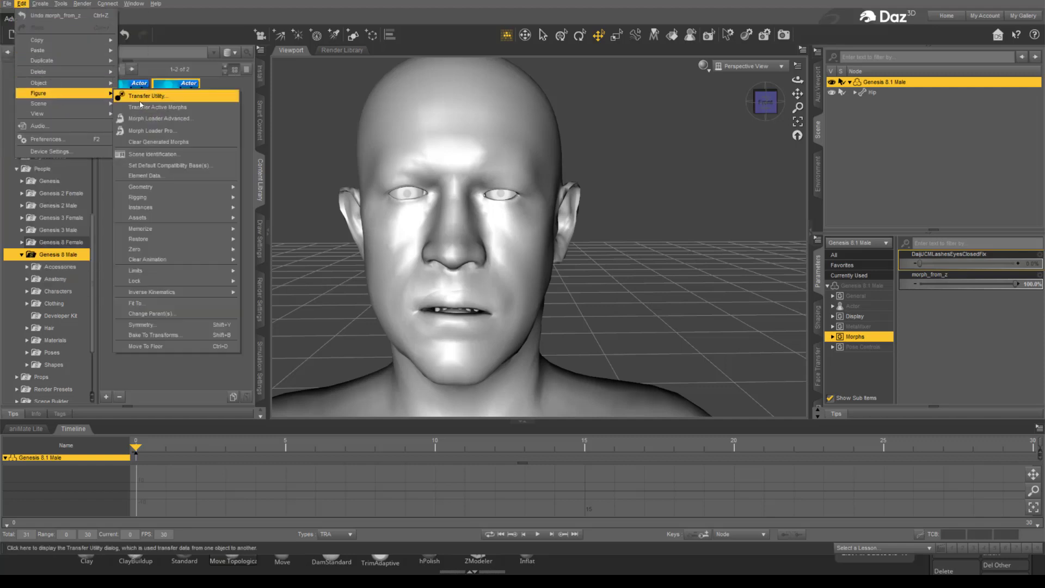
{"action": "left_click", "coordinate": [158, 131]}
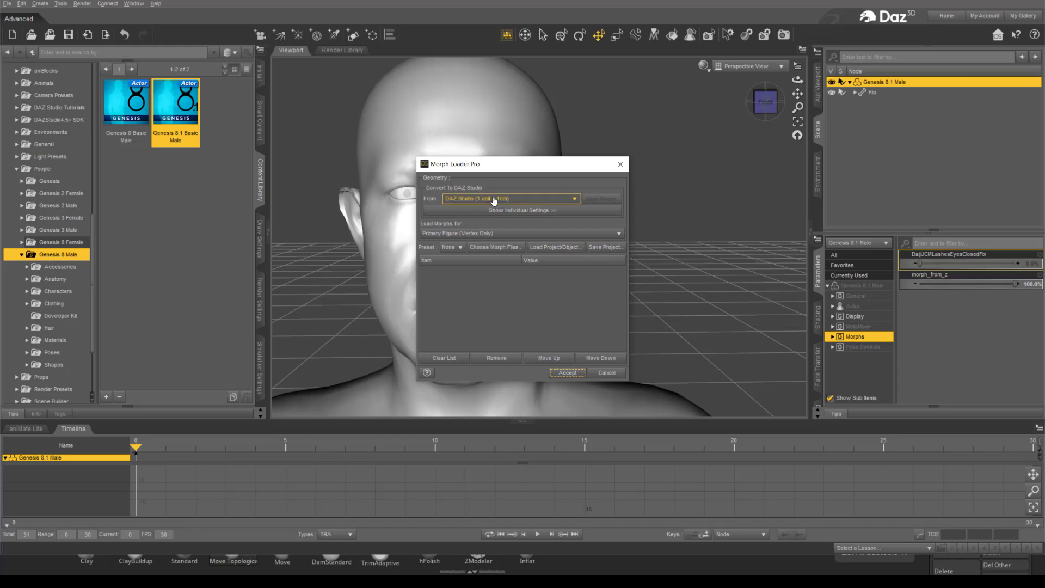
Load the updated morph_from_z.obj onto the figure as a new morph named Head_030.
{"action": "left_click", "coordinate": [493, 247]}
{"action": "double_click", "coordinate": [458, 247]}
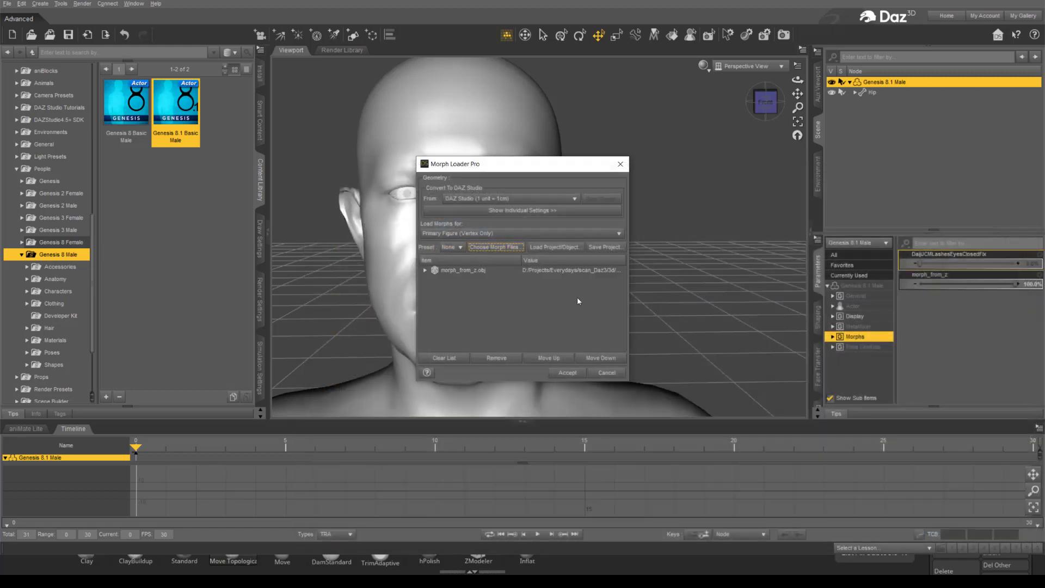
{"action": "left_click", "coordinate": [568, 373]}
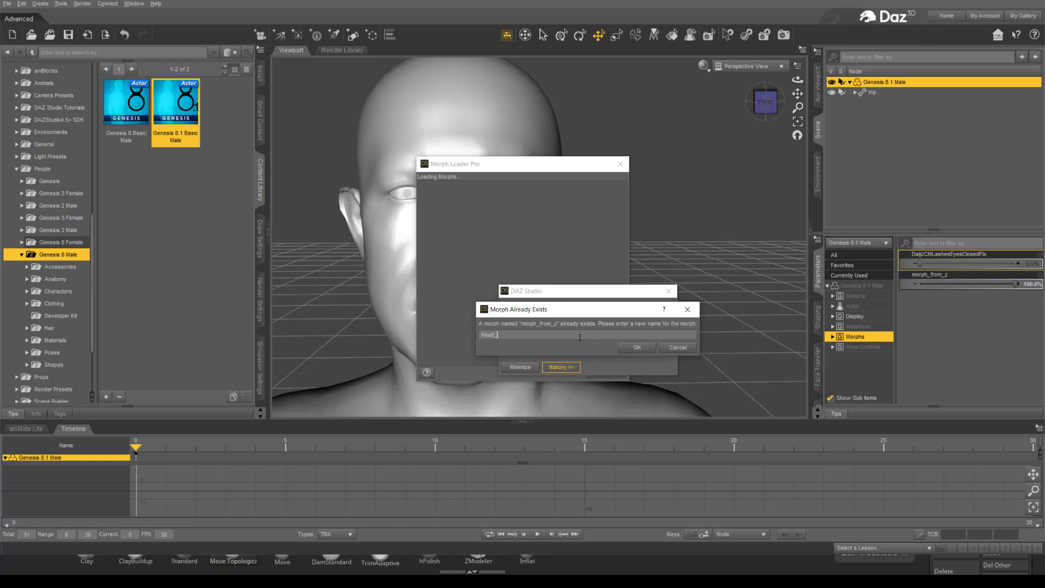
{"action": "left_click", "coordinate": [634, 348]}
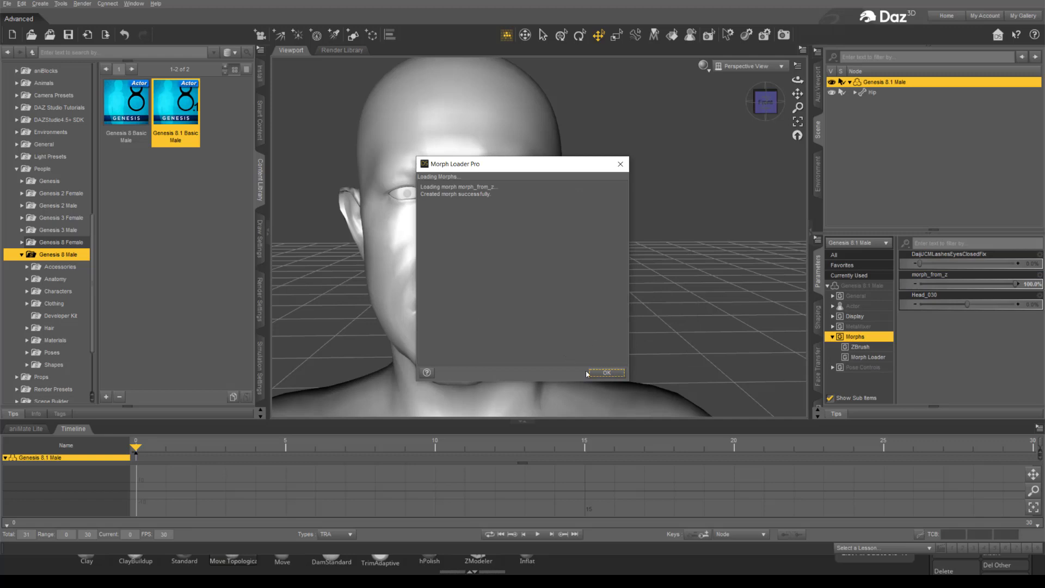
{"action": "left_click", "coordinate": [605, 373]}
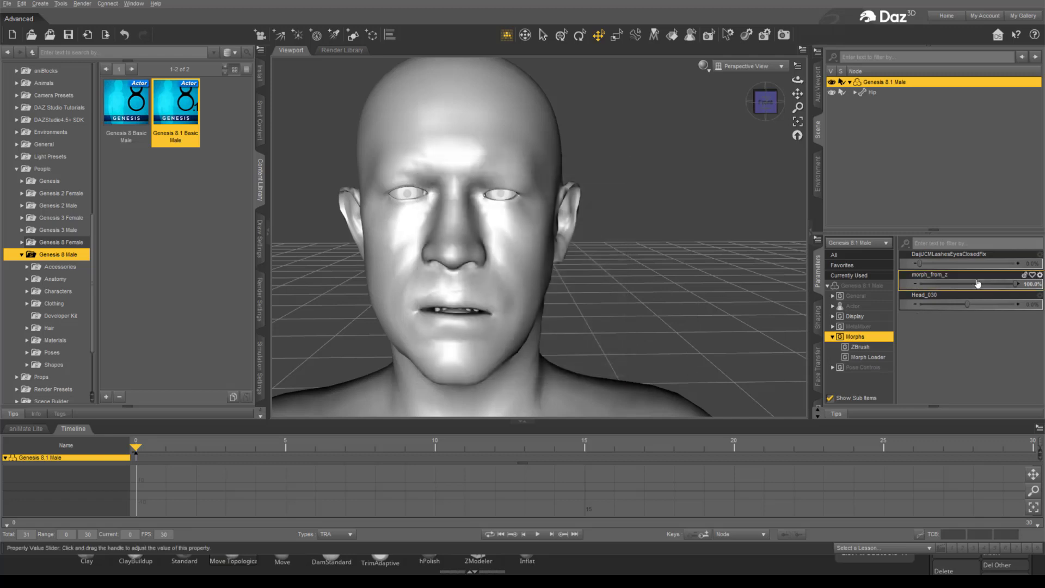
Set the morph_from_z morph to 0% and the Head_030 morph to 100%, and view the figure from the front.
{"action": "left_click", "coordinate": [1032, 283]}
{"action": "type", "text": "0"}
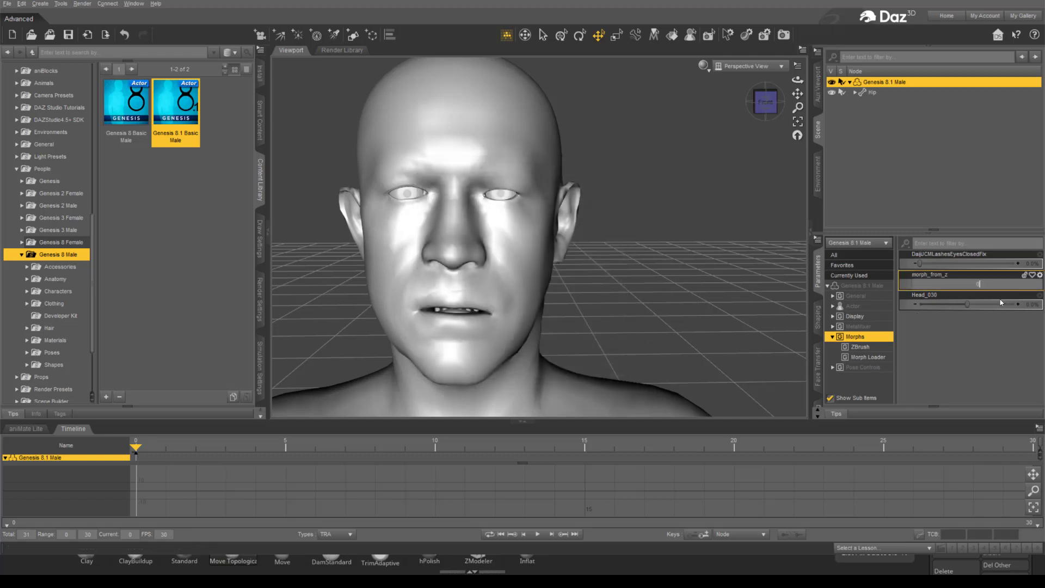
{"action": "key", "text": "Return"}
{"action": "left_click_drag", "start_coordinate": [967, 304], "coordinate": [1018, 305]}
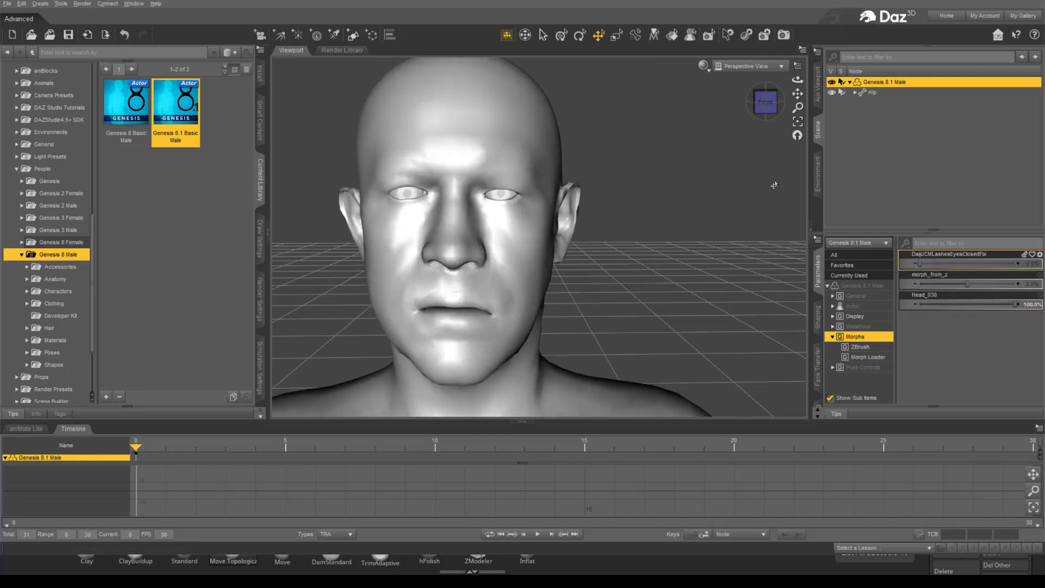
{"action": "left_click_drag", "start_coordinate": [766, 103], "coordinate": [796, 93]}
{"action": "scroll", "coordinate": [687, 190], "scroll_direction": "up", "scroll_amount": 1}
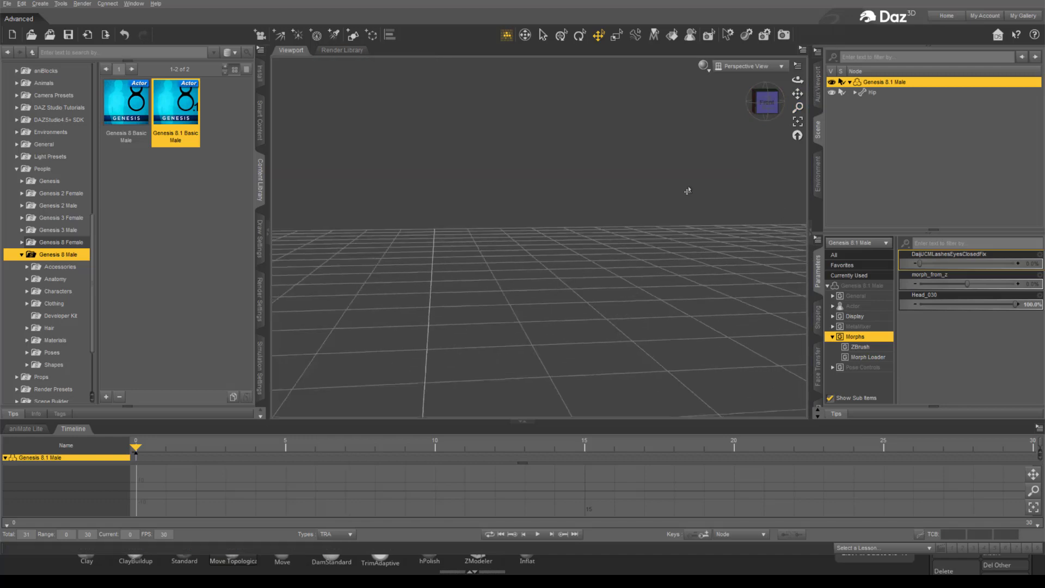
{"action": "scroll", "coordinate": [689, 187], "scroll_direction": "down", "scroll_amount": 2}
{"action": "scroll", "coordinate": [699, 186], "scroll_direction": "down", "scroll_amount": 2}
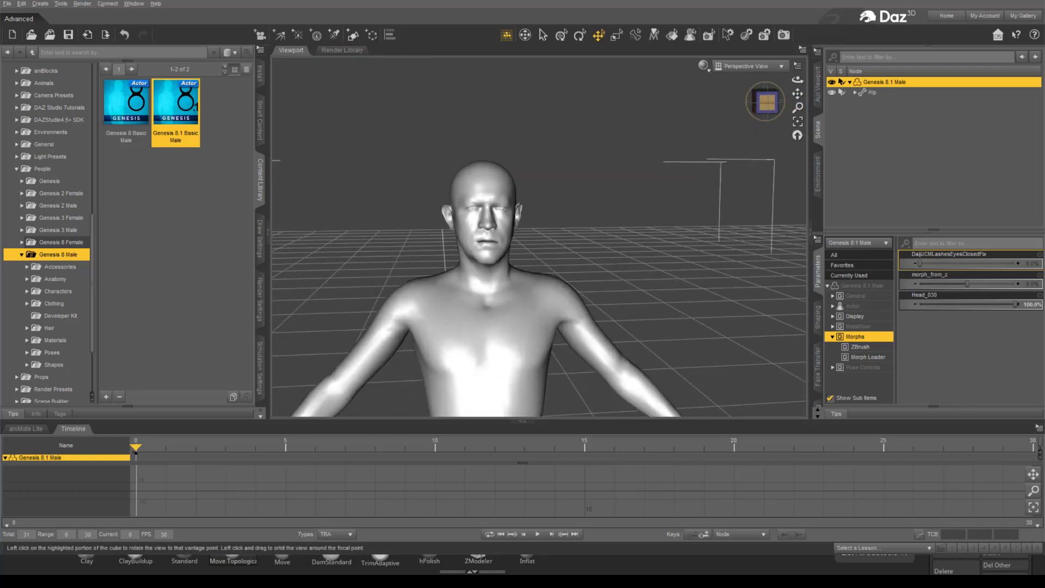
{"action": "left_click_drag", "start_coordinate": [766, 102], "coordinate": [764, 102]}
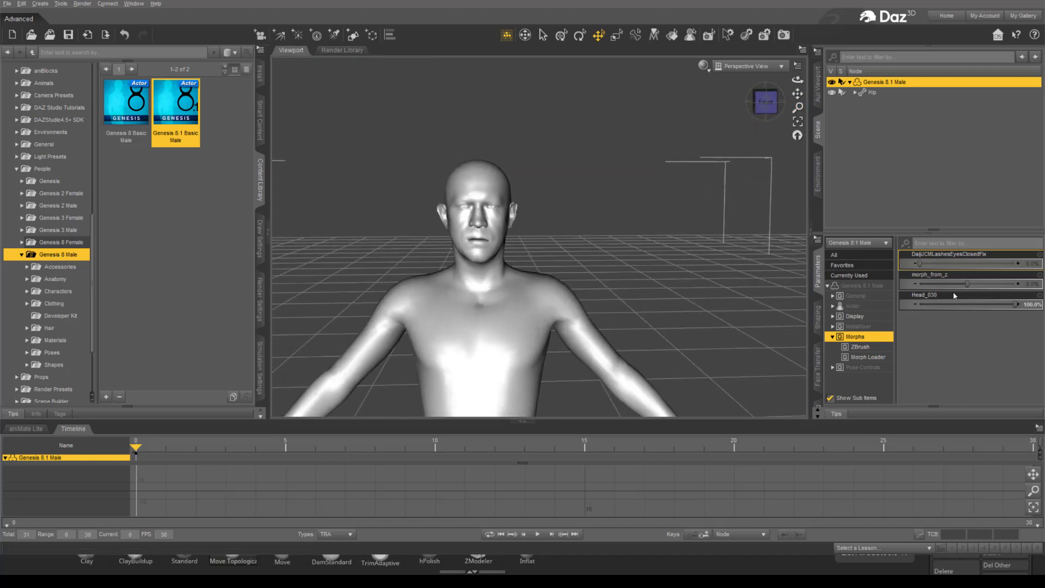
Set the minimum value of the Head_030 morph to 0% in its parameter settings.
{"action": "right_click", "coordinate": [1035, 305]}
{"action": "left_click", "coordinate": [1029, 304]}
{"action": "left_click", "coordinate": [576, 320]}
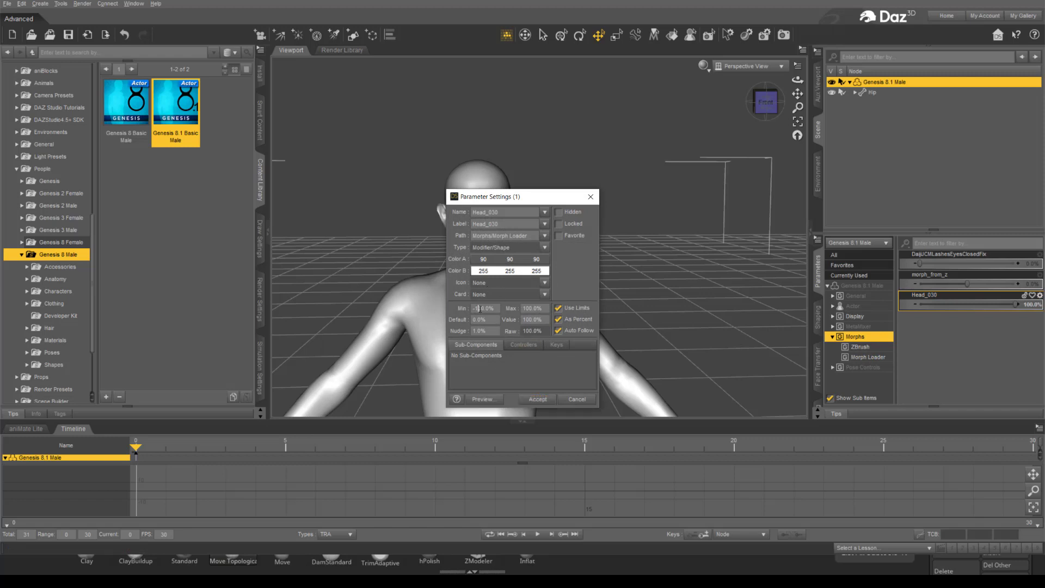
{"action": "key", "text": "Return"}
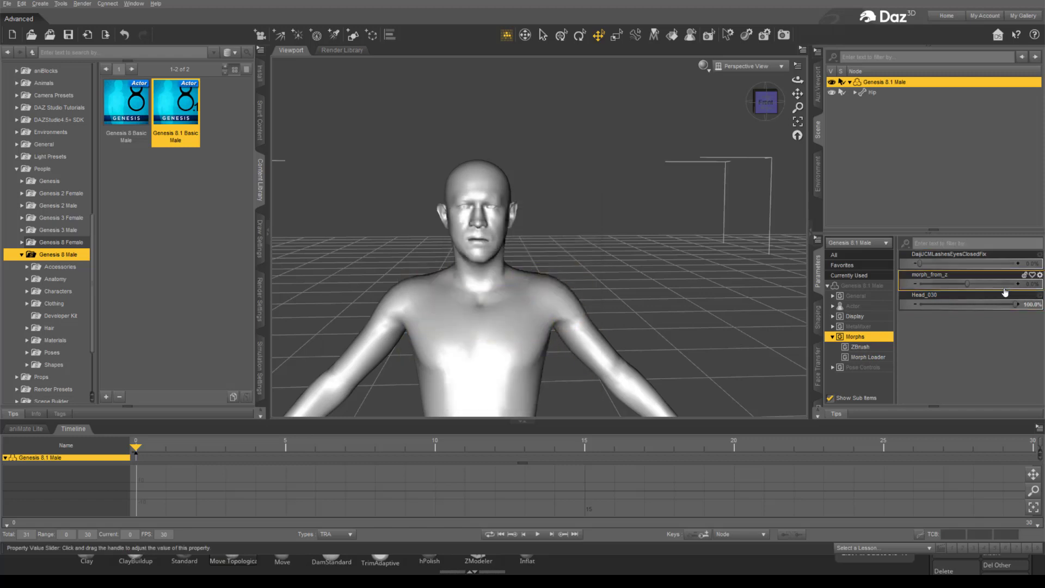
Change the Head_030 morph's path to Actor/Head in its parameter settings.
{"action": "left_click", "coordinate": [1039, 295]}
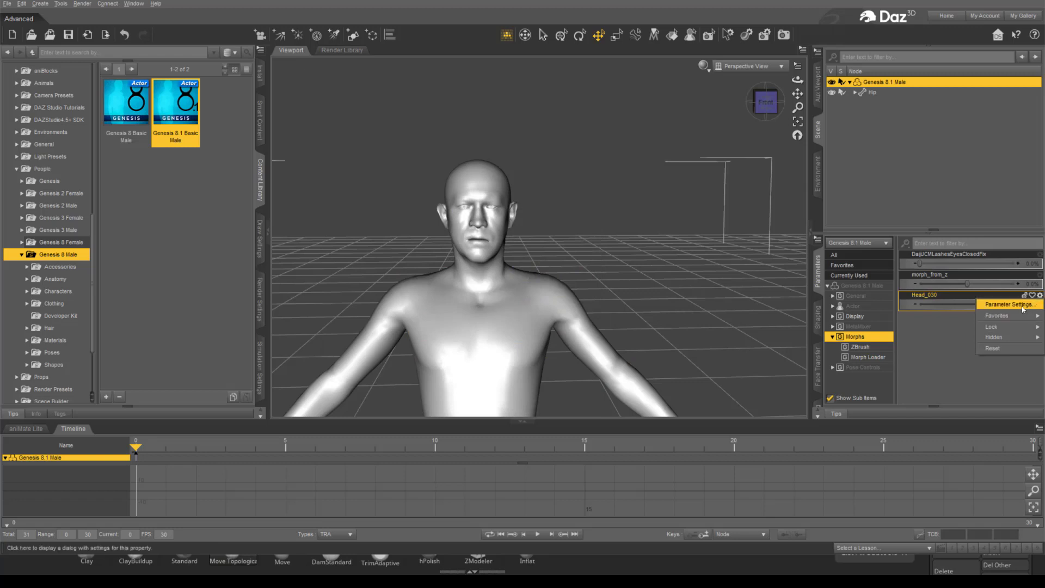
{"action": "left_click", "coordinate": [1023, 305]}
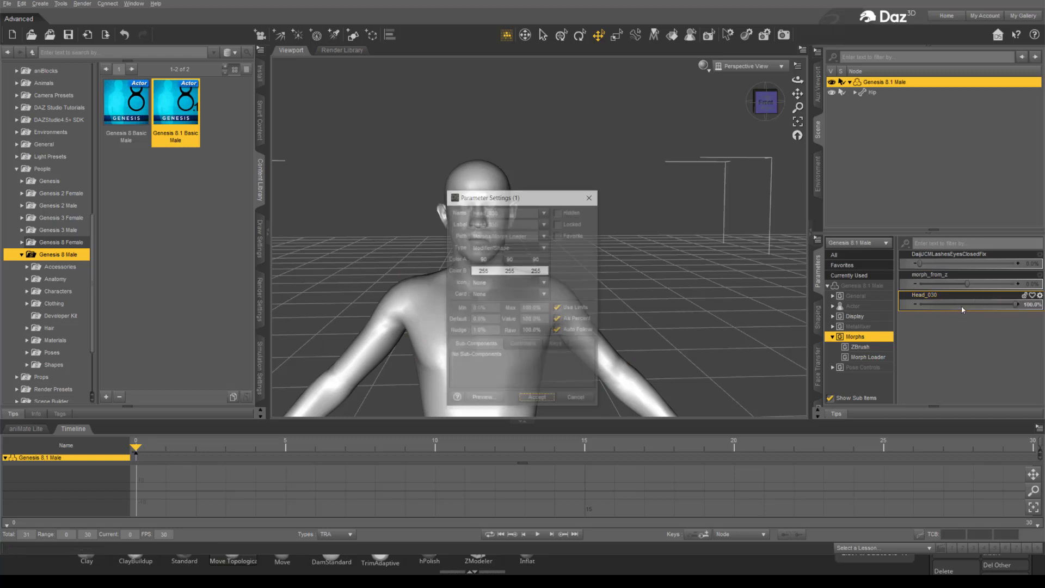
{"action": "left_click", "coordinate": [544, 236]}
{"action": "left_click", "coordinate": [477, 247]}
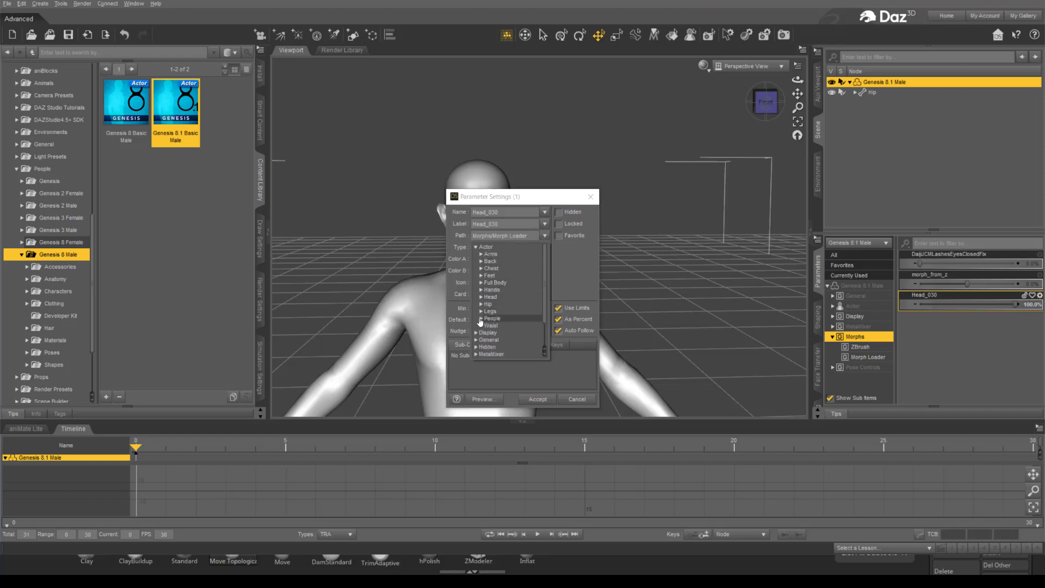
{"action": "left_click", "coordinate": [481, 296]}
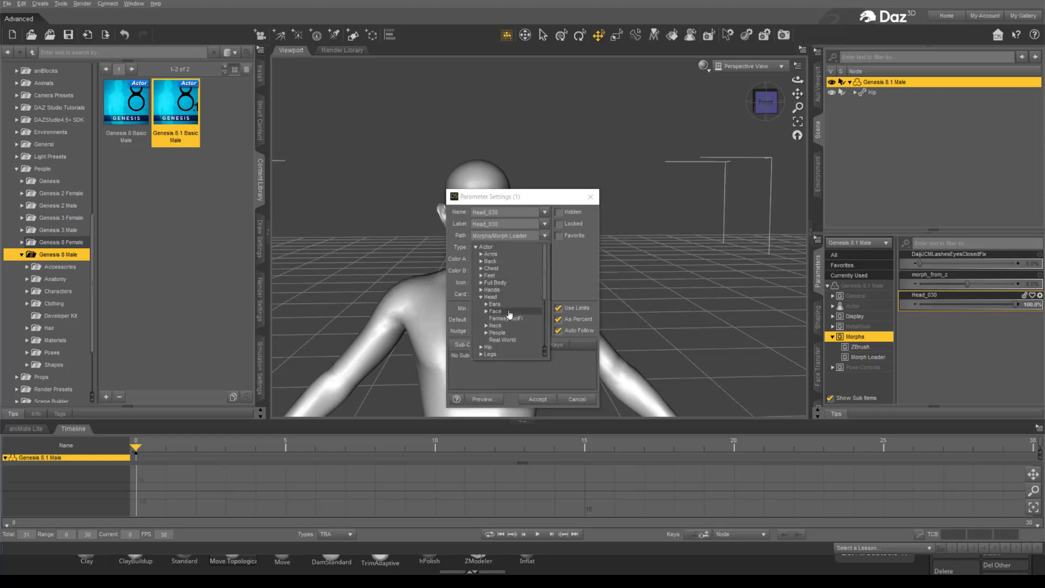
{"action": "left_click", "coordinate": [490, 296]}
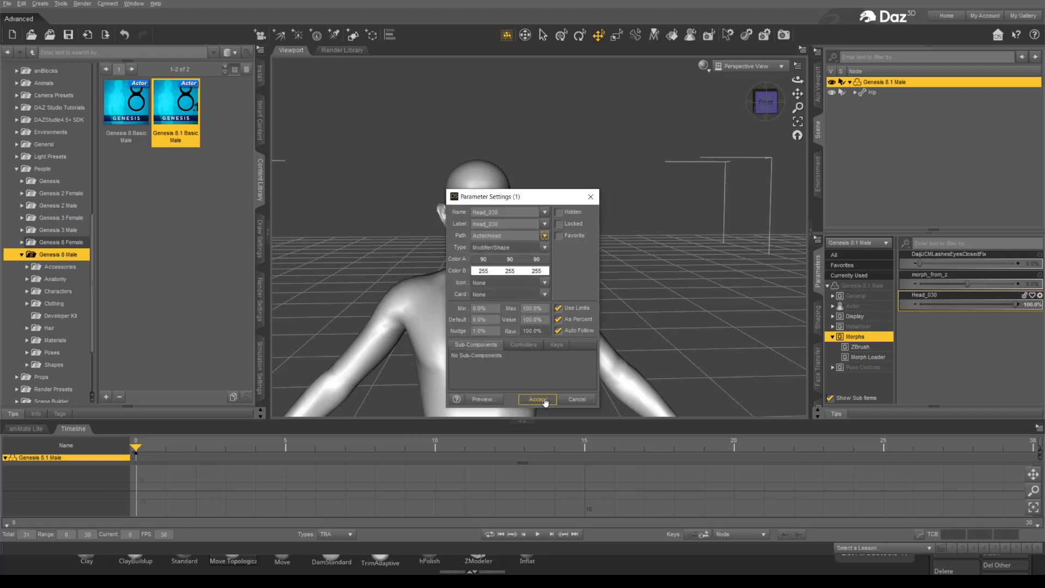
{"action": "left_click", "coordinate": [537, 399]}
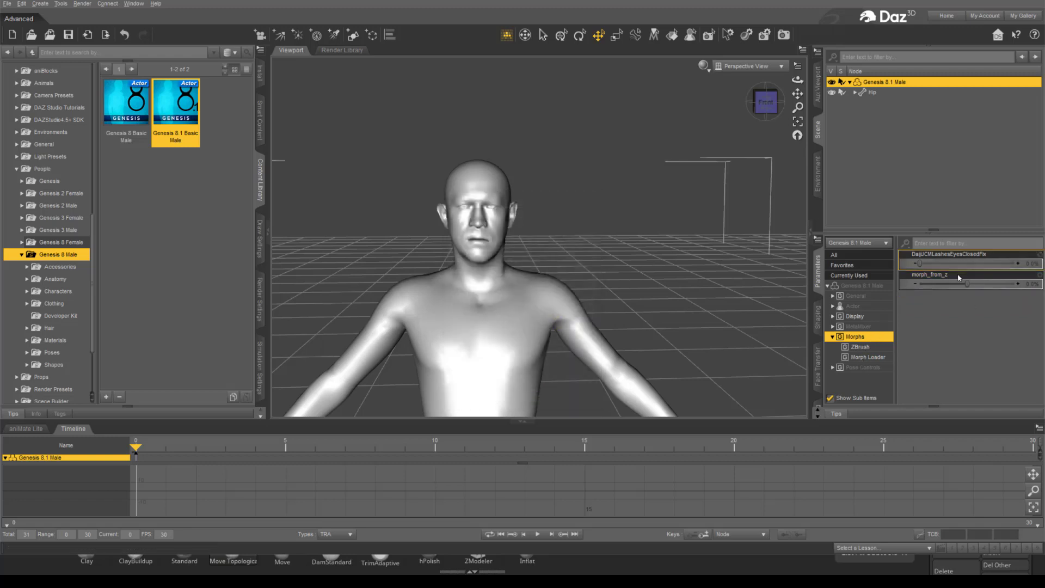
Display the figure's Actor/Head parameter group to check where the Head_030 morph is filed.
{"action": "left_click", "coordinate": [817, 283]}
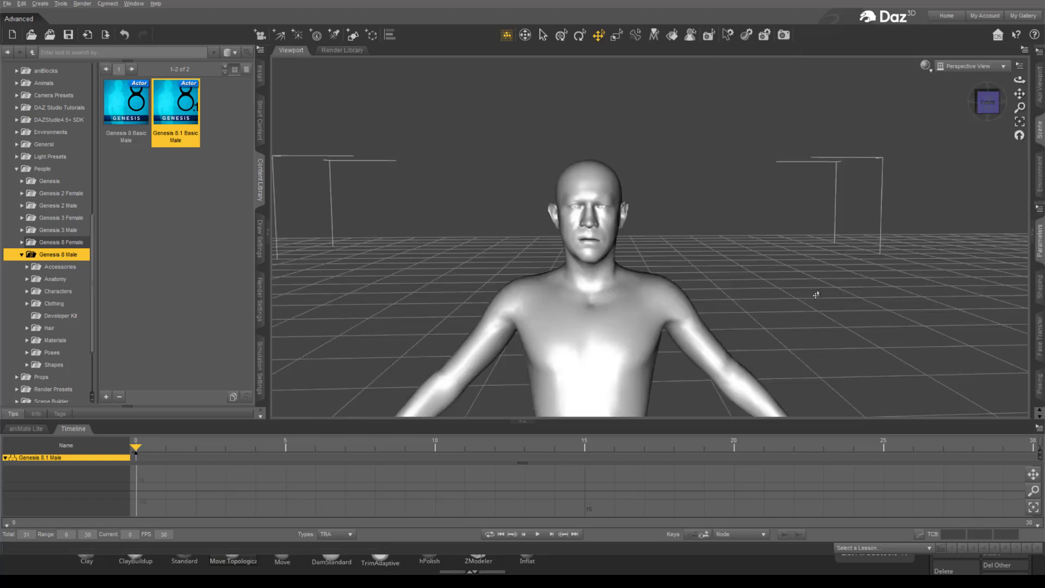
{"action": "left_click", "coordinate": [1036, 254]}
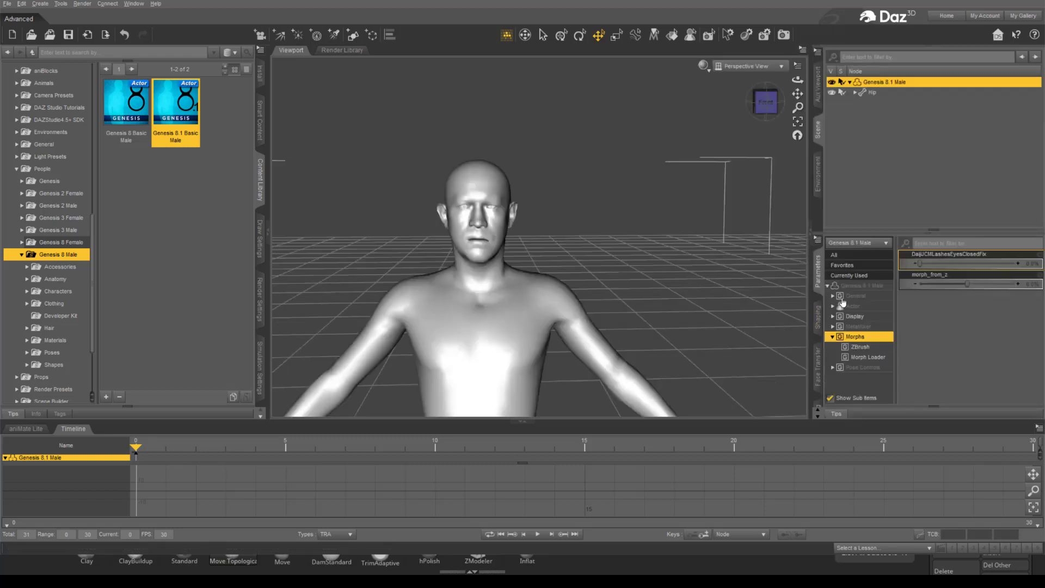
{"action": "left_click", "coordinate": [852, 310]}
{"action": "left_click", "coordinate": [833, 306]}
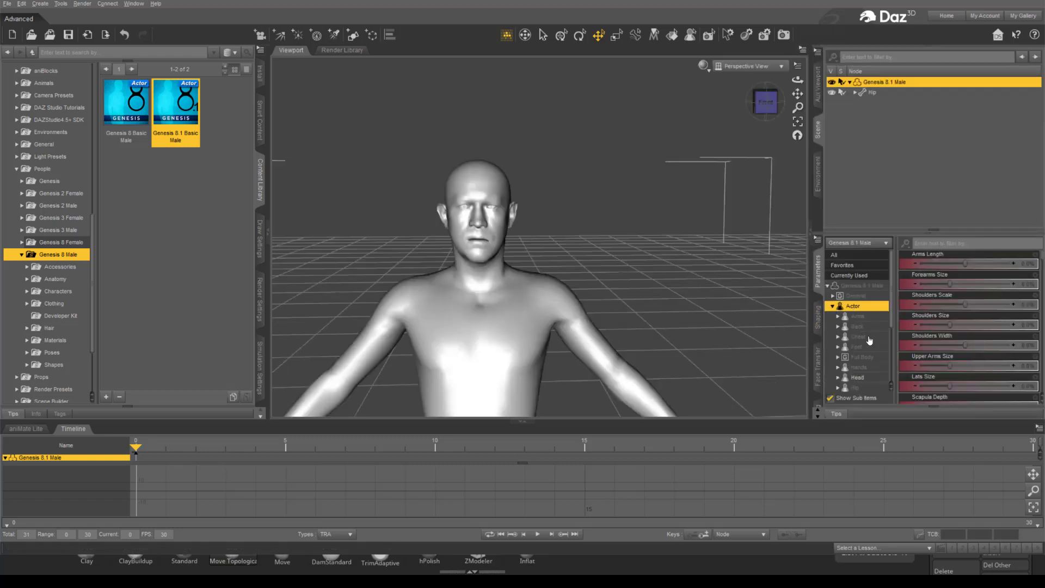
{"action": "left_click", "coordinate": [859, 380]}
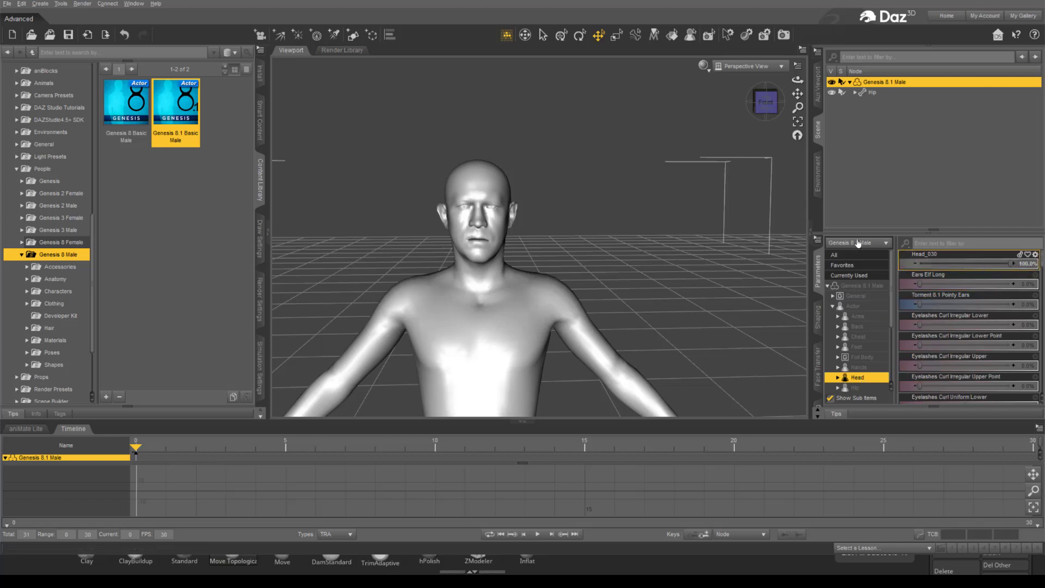
Save only the Head_030 morph from Genesis 8.1 Male's Actor/Head group as a morph asset with the product name Head_030.
{"action": "left_click", "coordinate": [7, 3]}
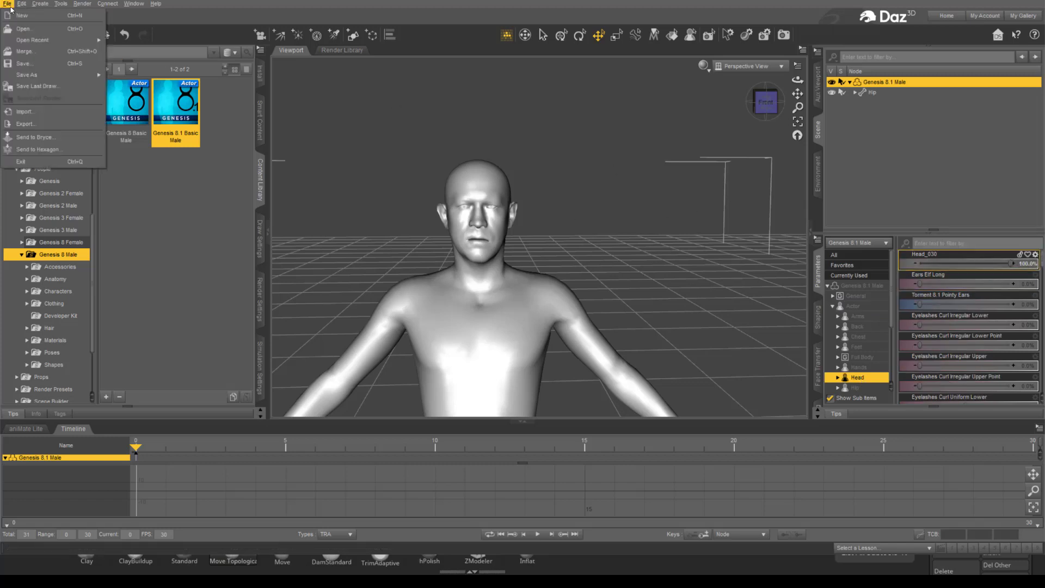
{"action": "mouse_move", "coordinate": [19, 4]}
{"action": "mouse_move", "coordinate": [32, 75]}
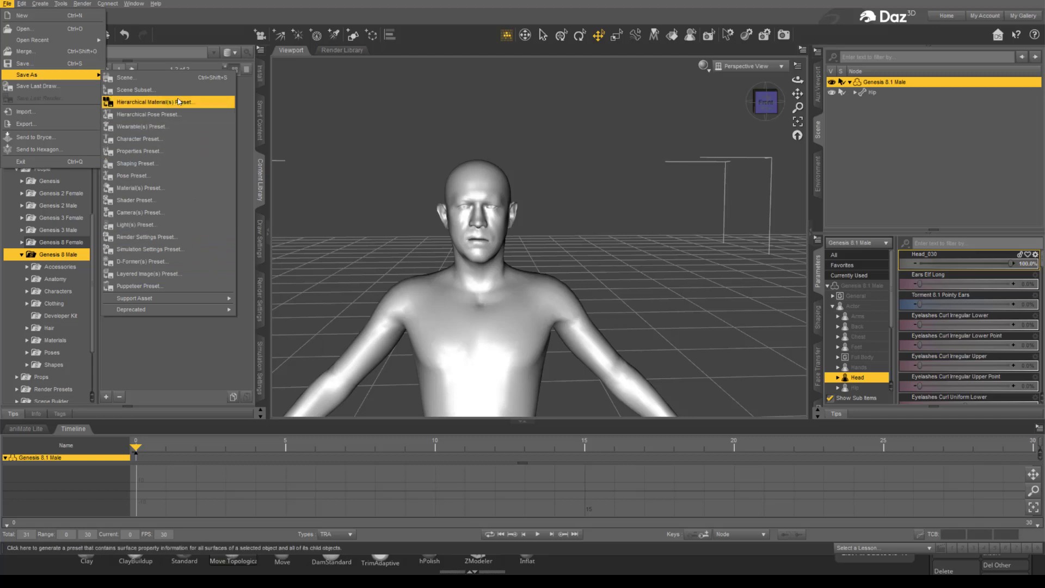
{"action": "mouse_move", "coordinate": [168, 303]}
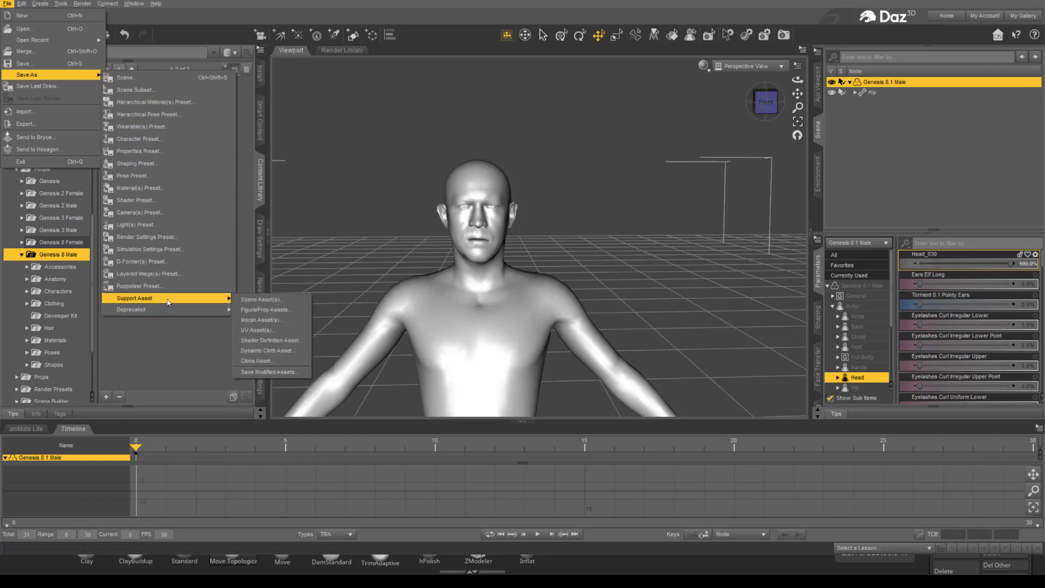
{"action": "left_click", "coordinate": [277, 319]}
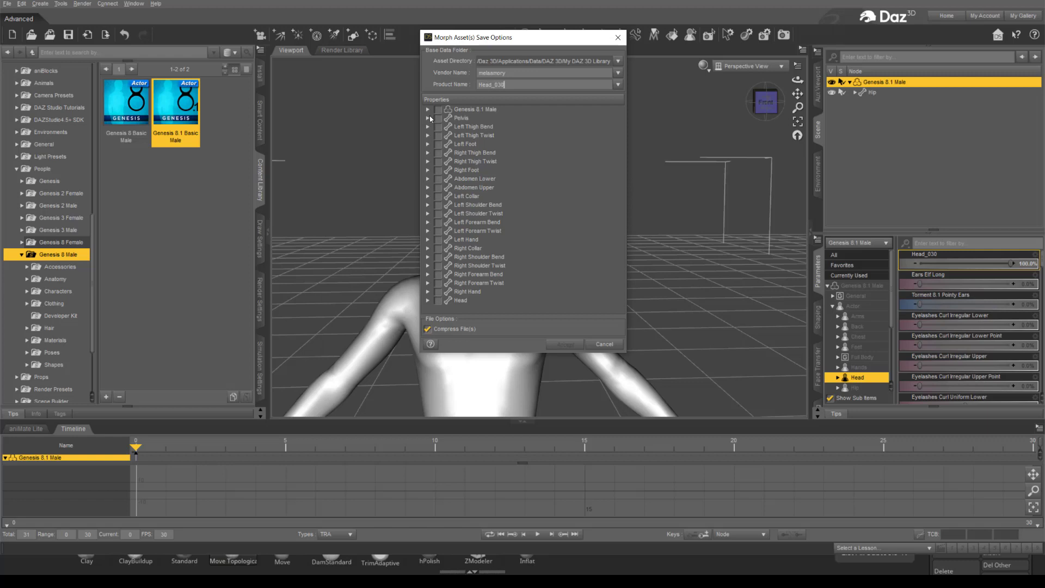
{"action": "left_click", "coordinate": [427, 110]}
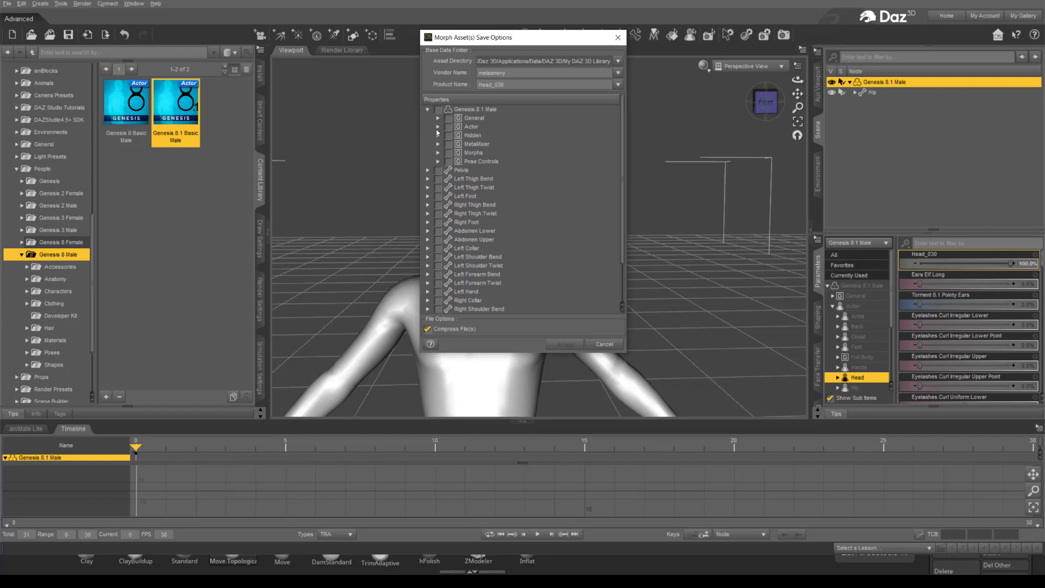
{"action": "left_click", "coordinate": [438, 127]}
{"action": "left_click", "coordinate": [448, 213]}
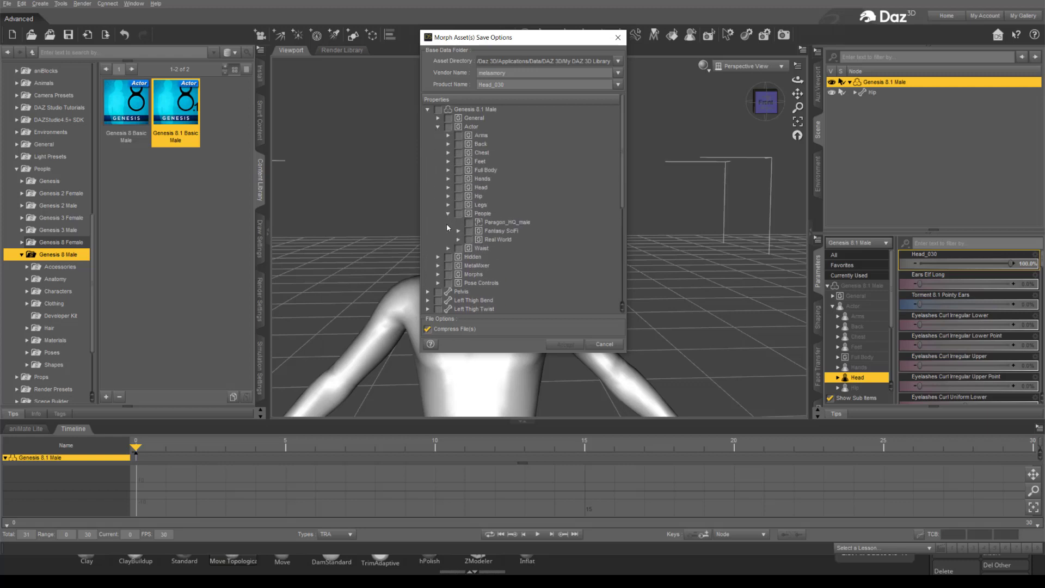
{"action": "left_click", "coordinate": [448, 188]}
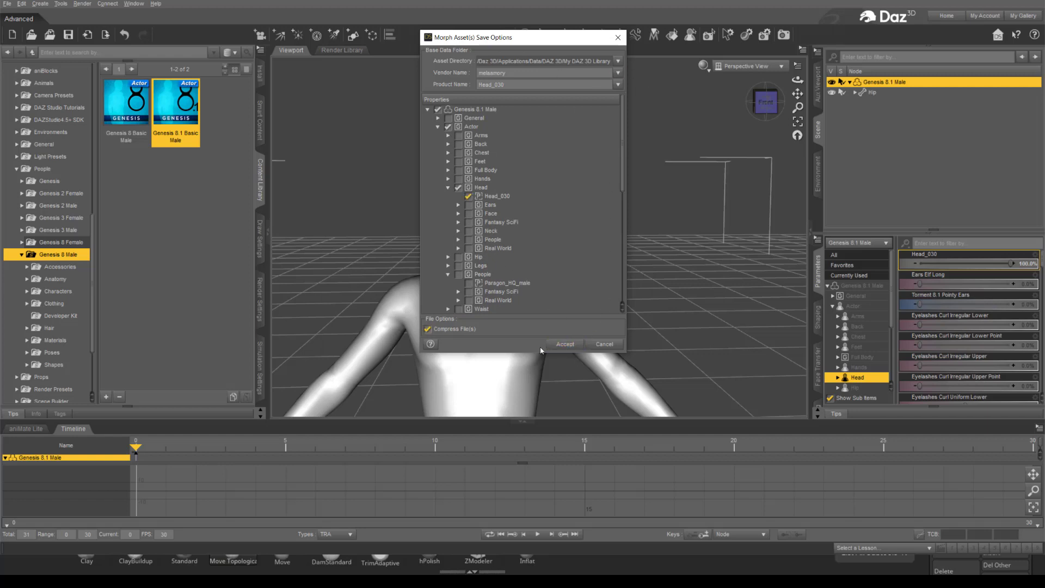
{"action": "left_click", "coordinate": [565, 345]}
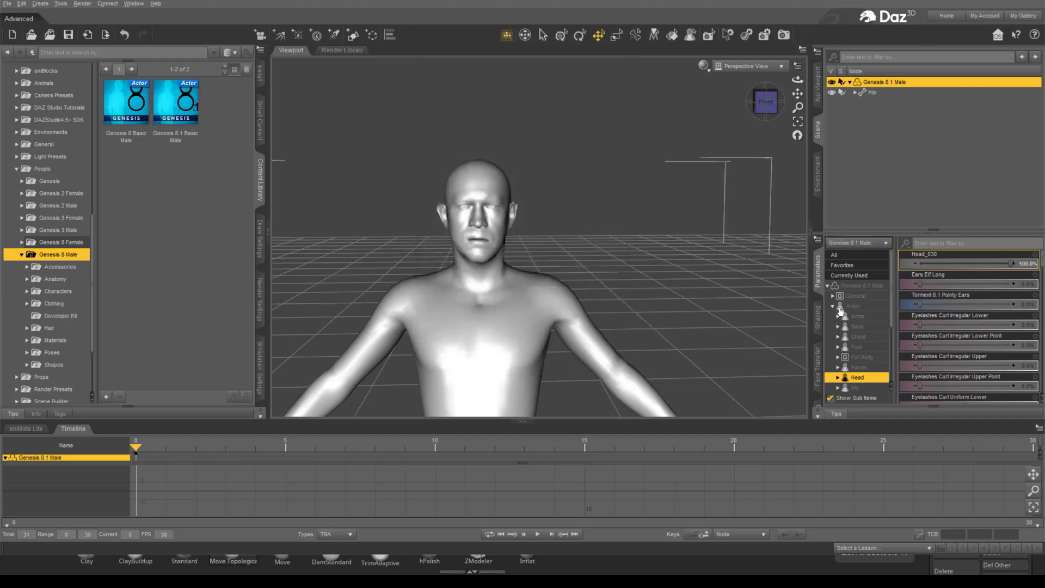
Start a new scene without saving the current one and load the Genesis 8.1 Basic Male figure.
{"action": "left_click", "coordinate": [7, 3]}
{"action": "left_click", "coordinate": [22, 16]}
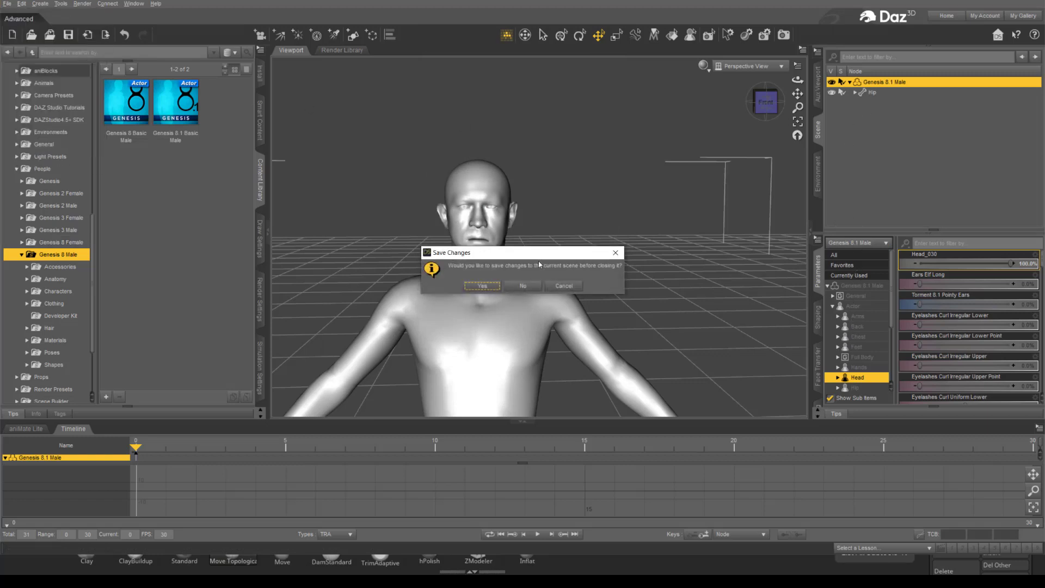
{"action": "left_click", "coordinate": [523, 287]}
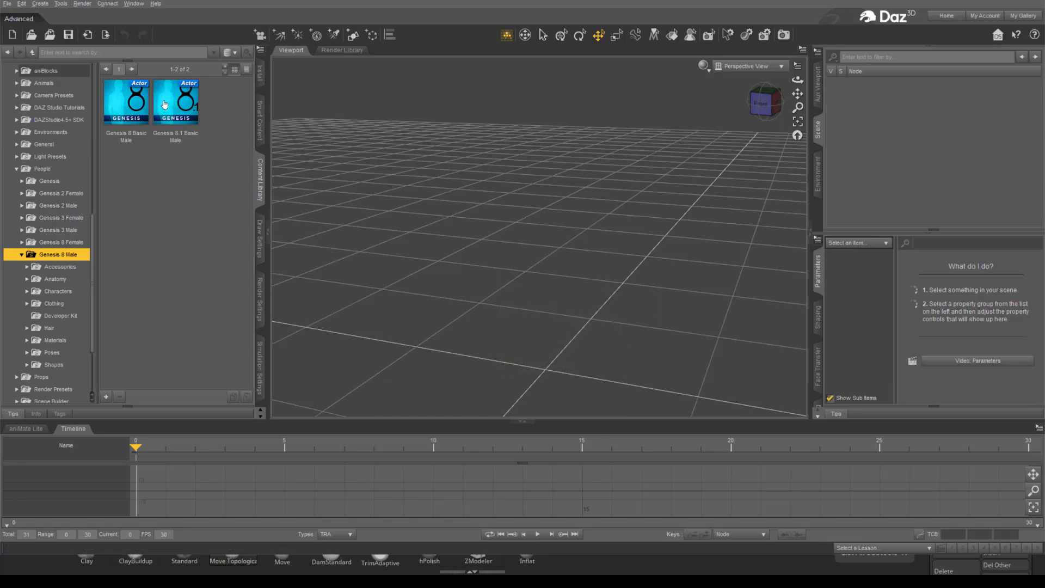
{"action": "double_click", "coordinate": [161, 117]}
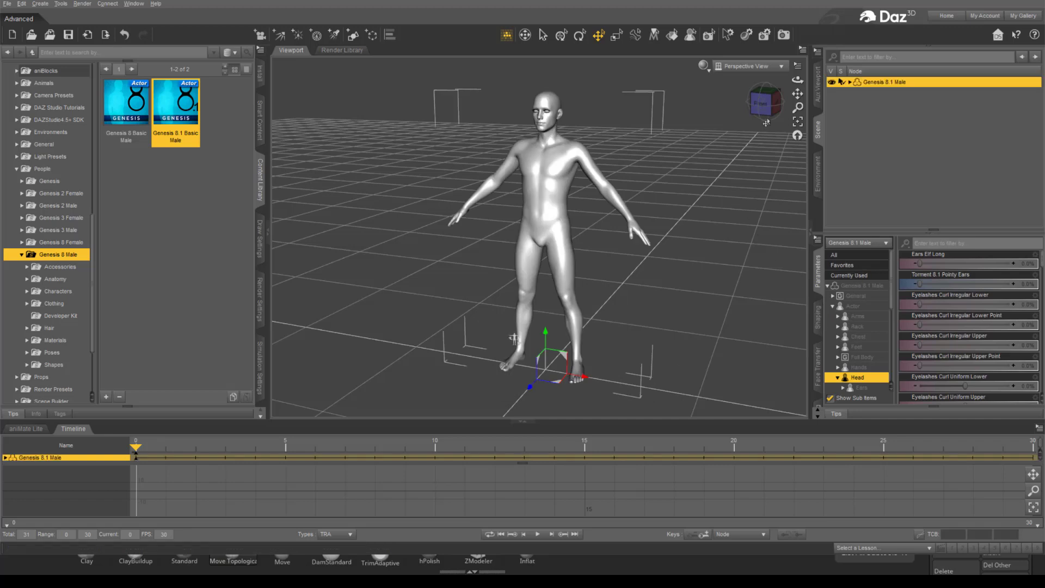
Apply the saved Head_030 morph from the Head group to the new figure at 100%.
{"action": "scroll", "coordinate": [690, 106], "scroll_direction": "up", "scroll_amount": 5}
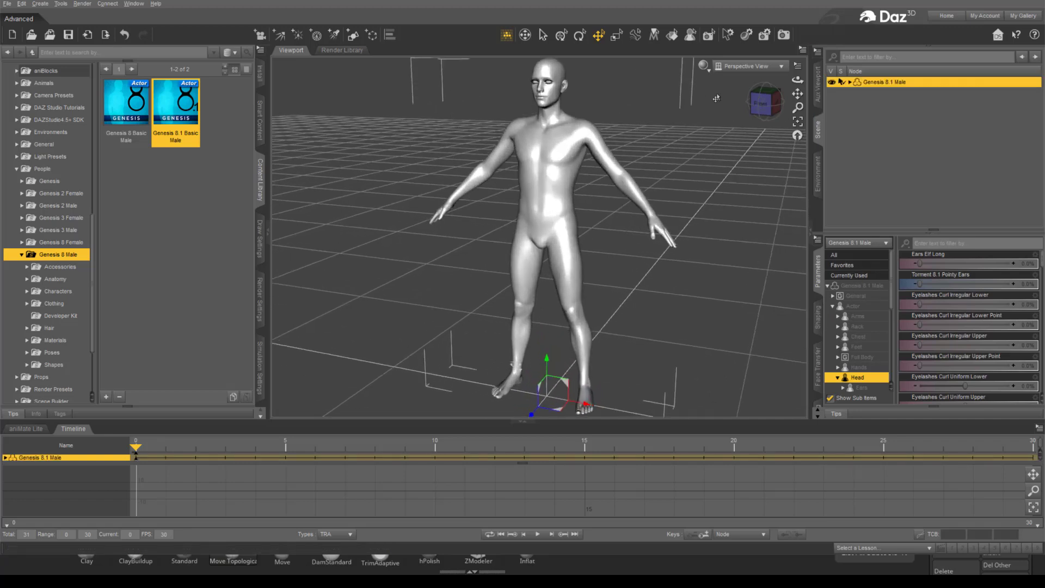
{"action": "left_click_drag", "start_coordinate": [797, 93], "coordinate": [806, 217]}
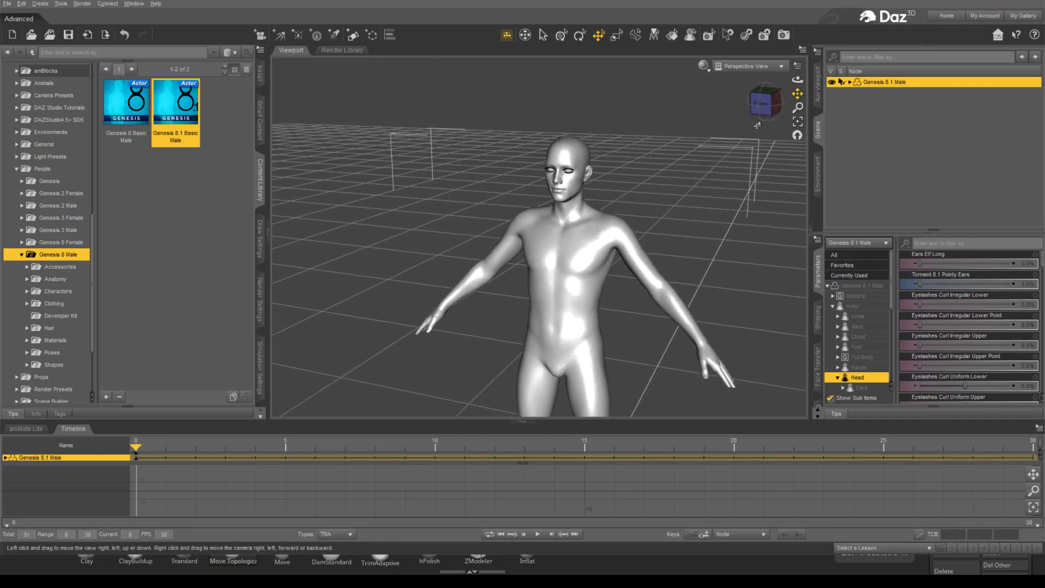
{"action": "scroll", "coordinate": [669, 113], "scroll_direction": "up", "scroll_amount": 5}
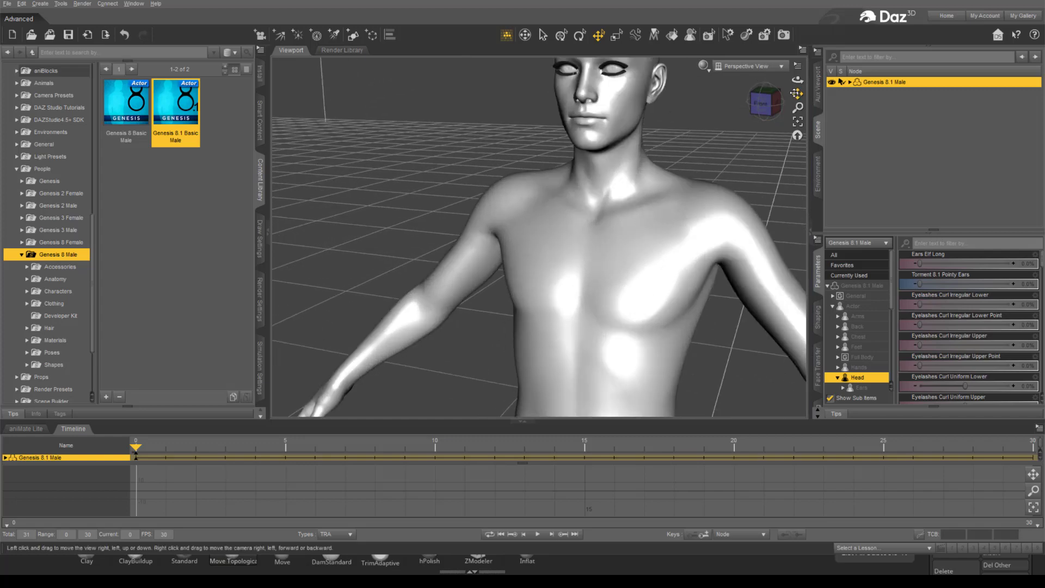
{"action": "left_click_drag", "start_coordinate": [796, 93], "coordinate": [799, 196]}
{"action": "scroll", "coordinate": [983, 310], "scroll_direction": "up", "scroll_amount": 1}
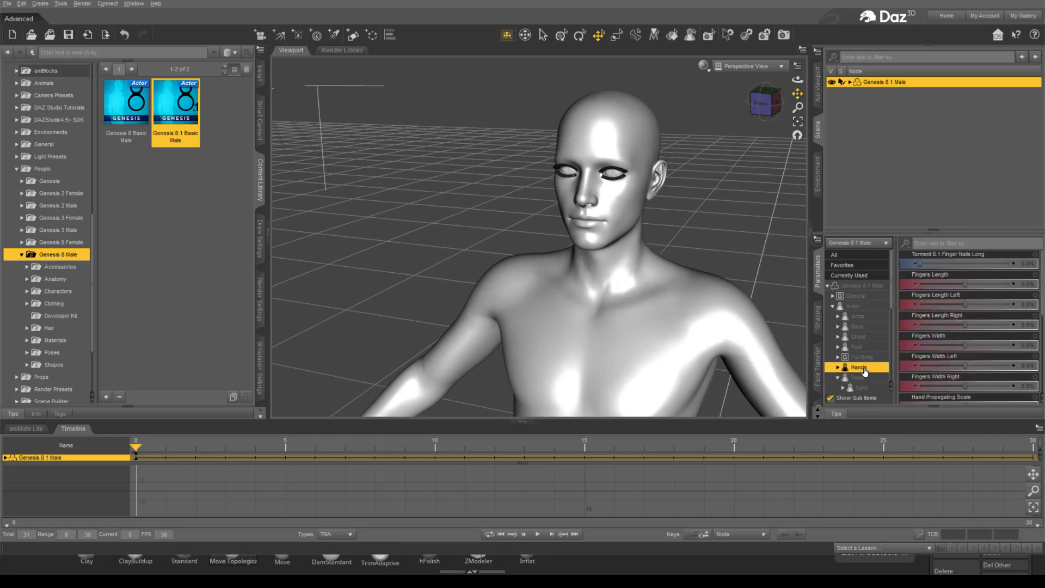
{"action": "scroll", "coordinate": [972, 305], "scroll_direction": "down", "scroll_amount": 10}
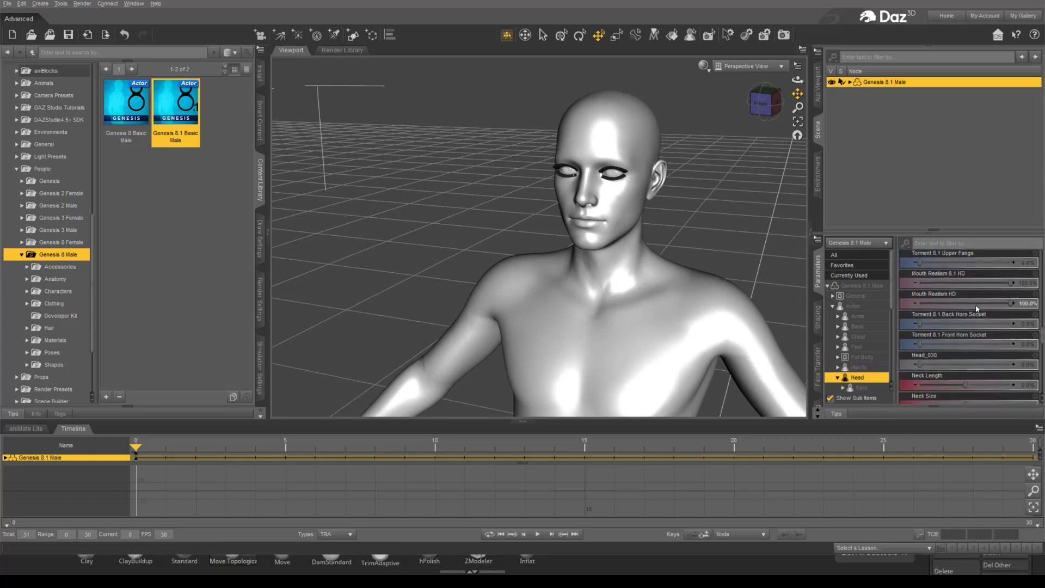
{"action": "scroll", "coordinate": [972, 316], "scroll_direction": "up", "scroll_amount": 3}
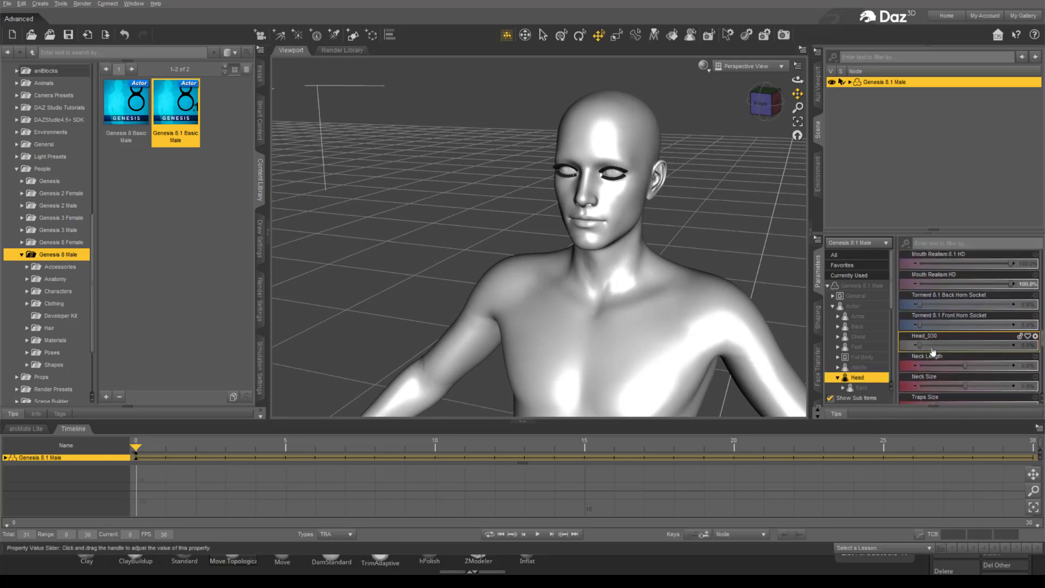
{"action": "left_click_drag", "start_coordinate": [920, 341], "coordinate": [1013, 344]}
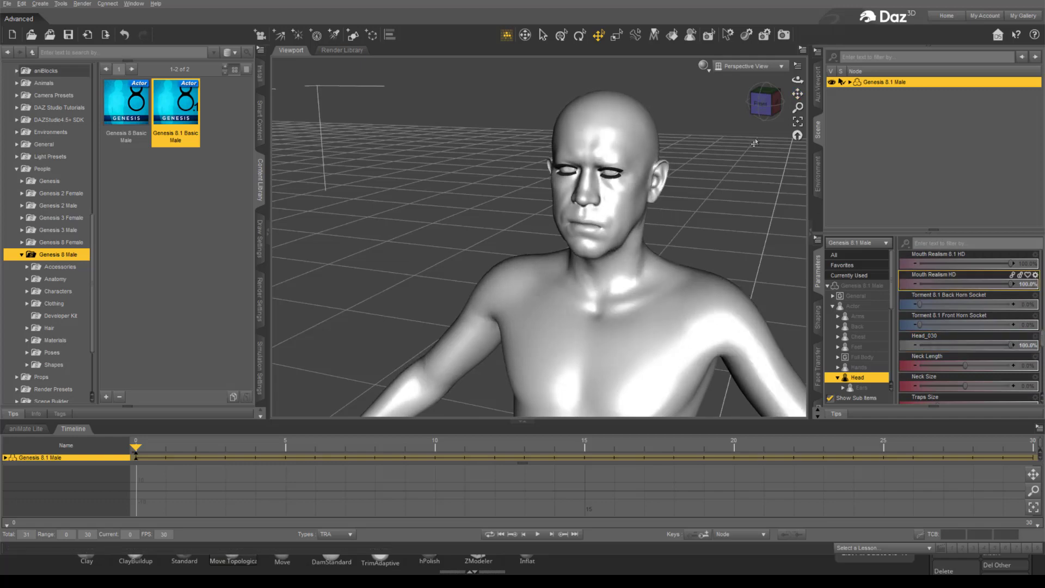